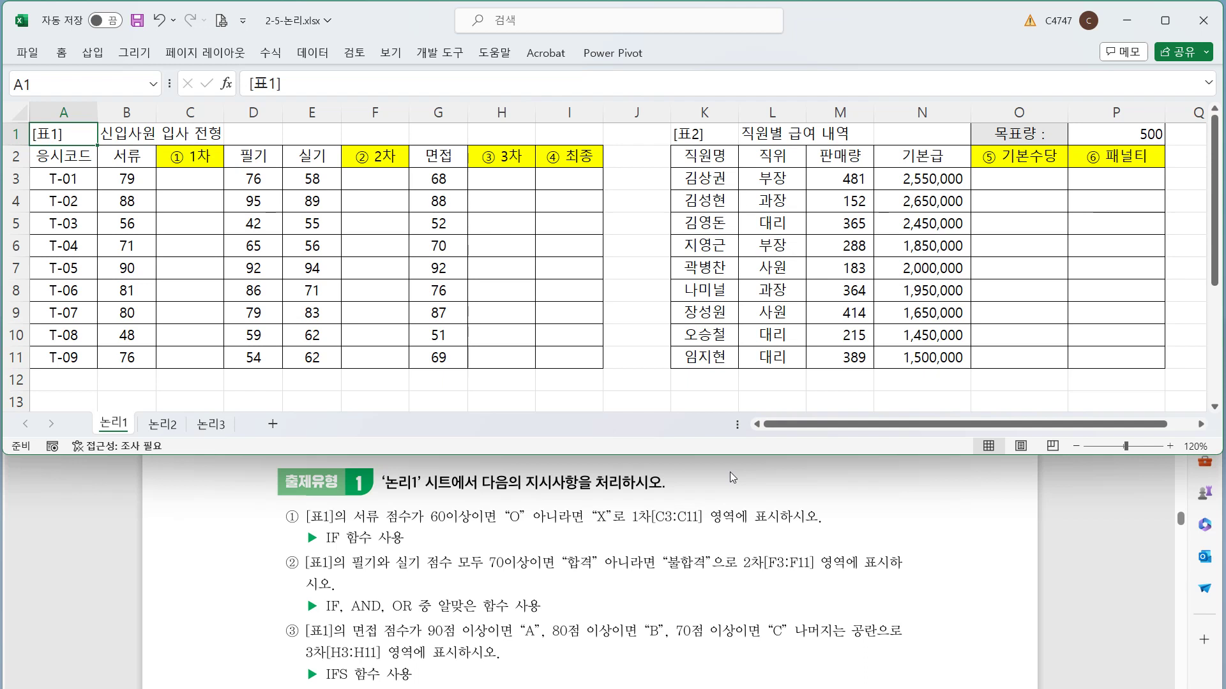
Enter =IF(B3>=60,"O","X") in C3 and fill the formula down to C11.
key(Down)
key(Down)
key(Right)
key(Right)
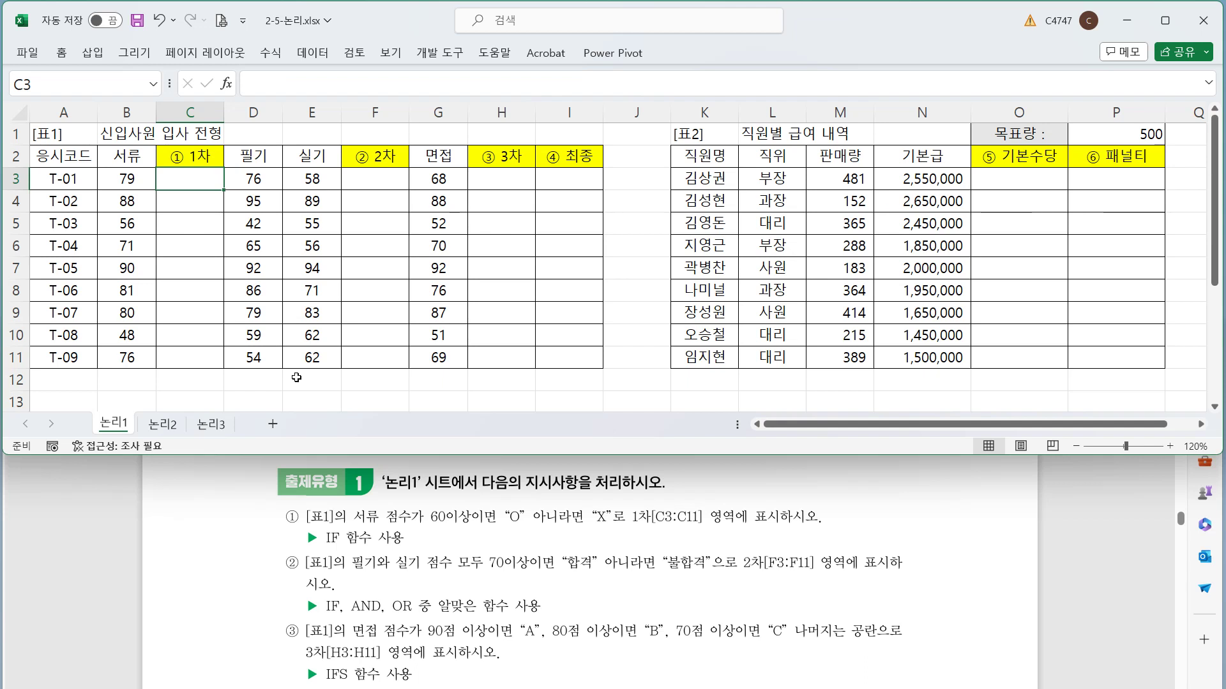
click(279, 82)
text(=IF()
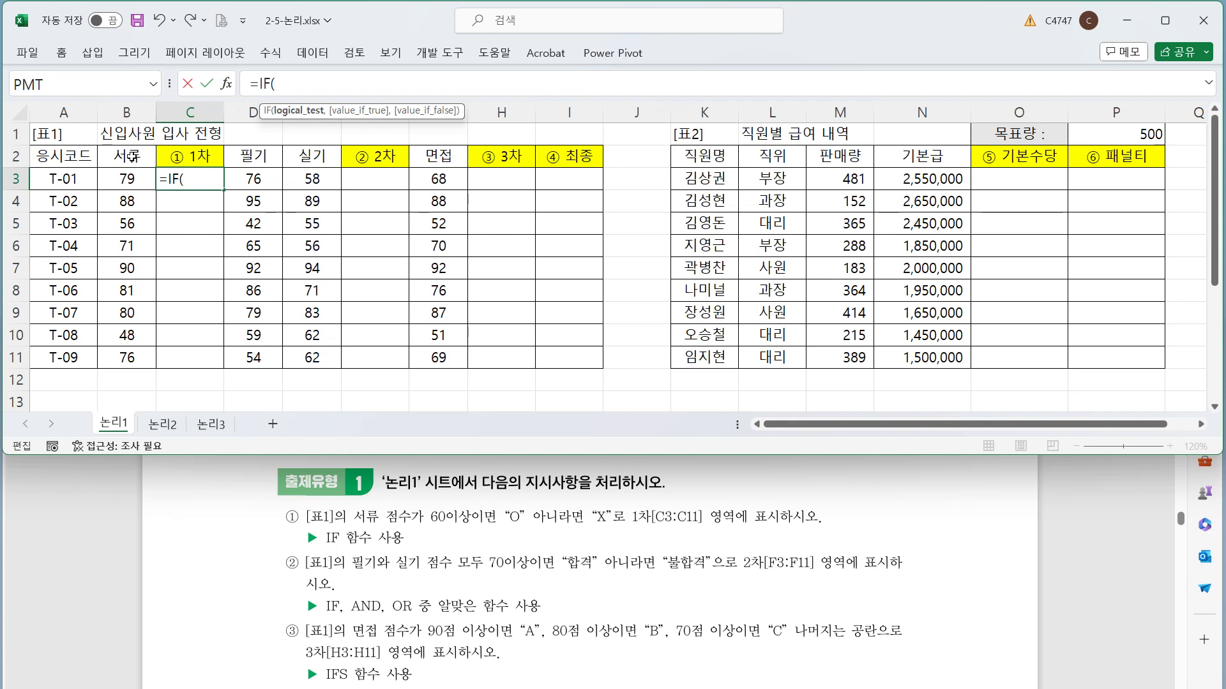
click(132, 179)
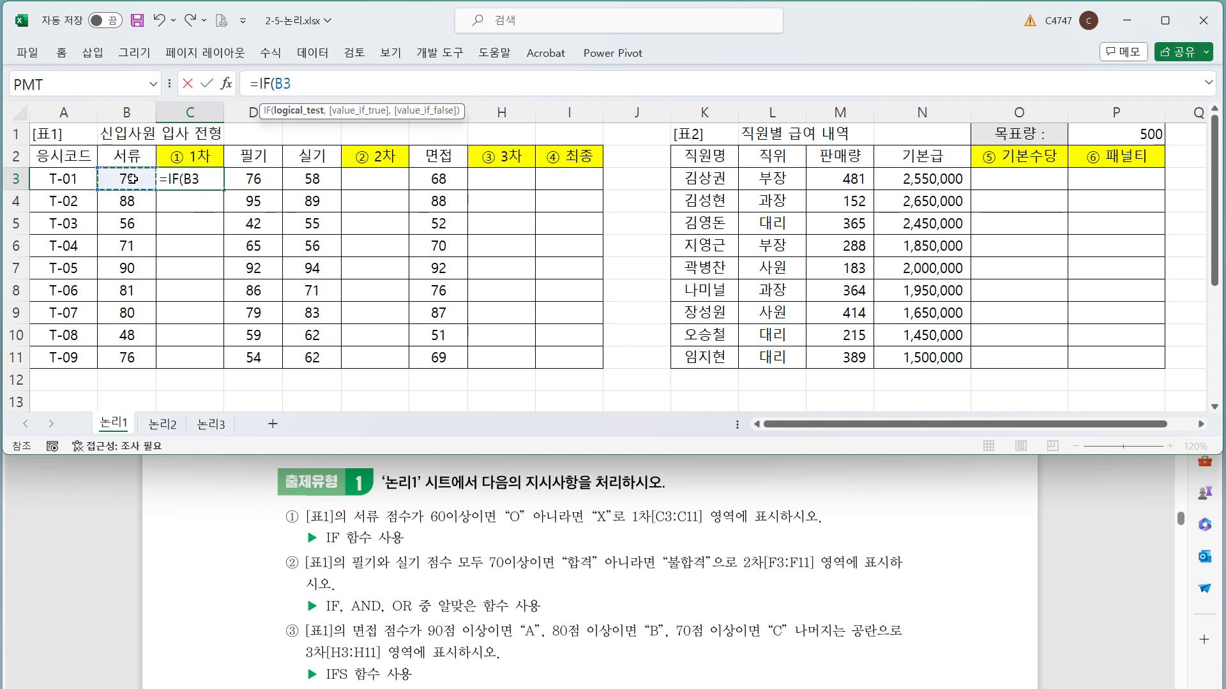
text(>=60,"O","X)
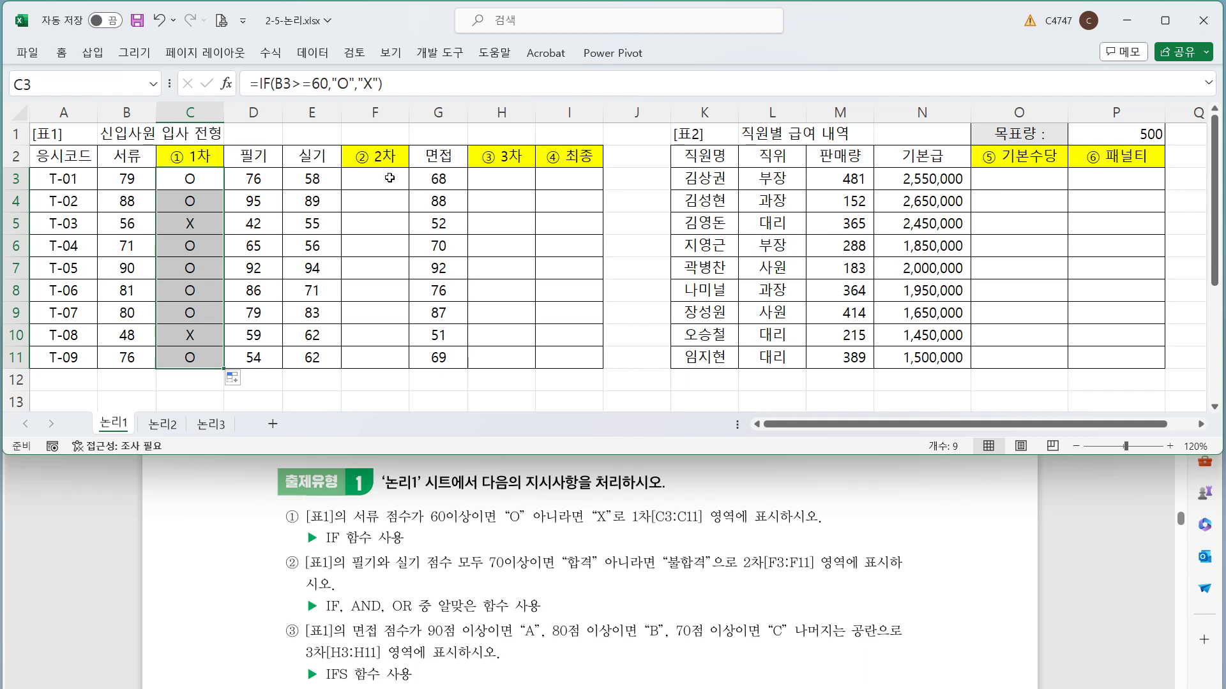
Enter an IF formula in F3 with an empty AND() test, returning "합격" if true and "불합격" if false.
click(390, 178)
click(417, 84)
text(=i)
key(Tab)
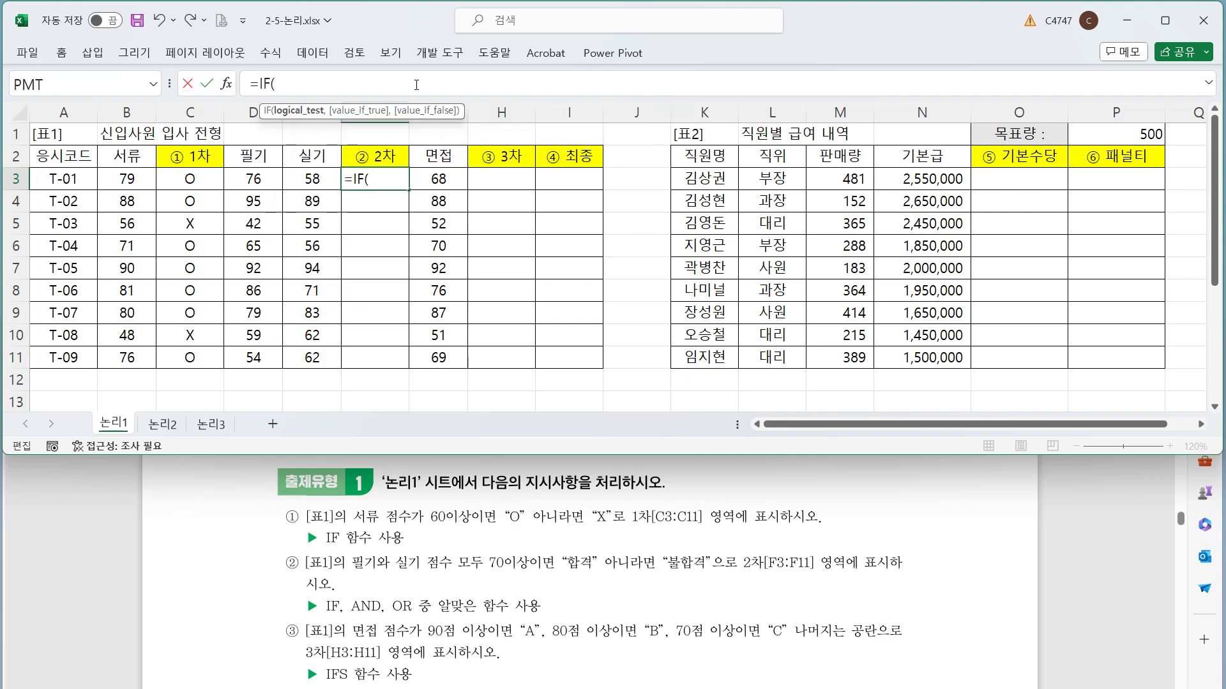
text(and)
key(Tab)
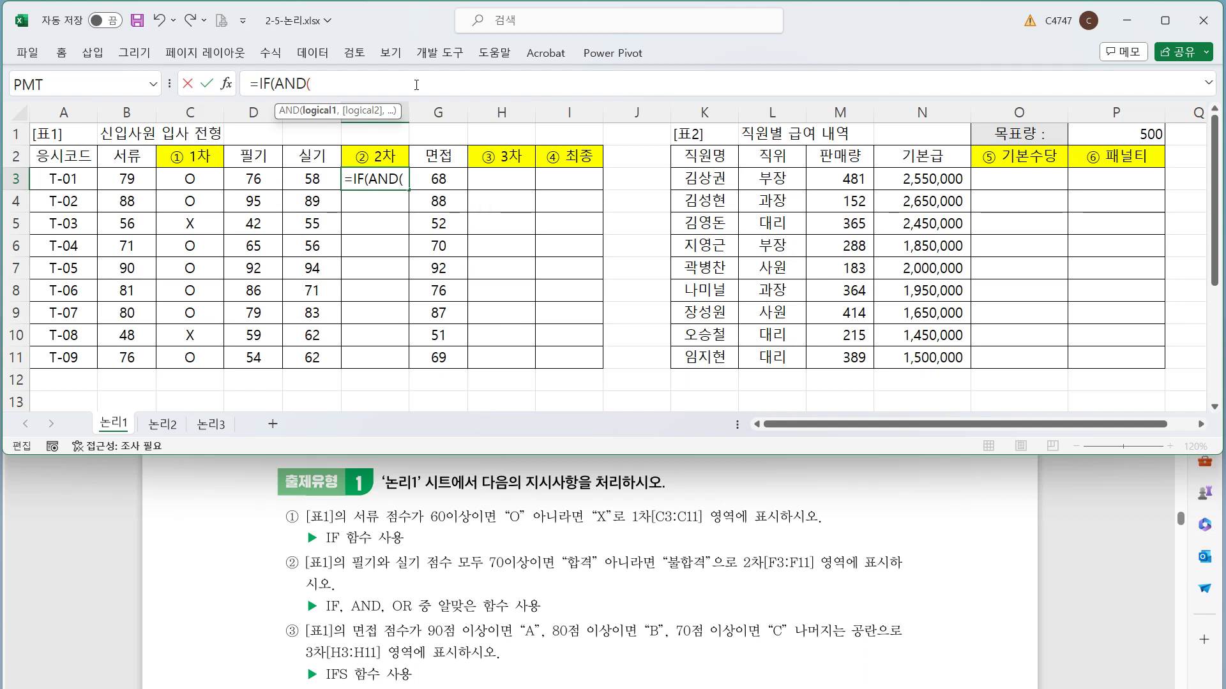
text())
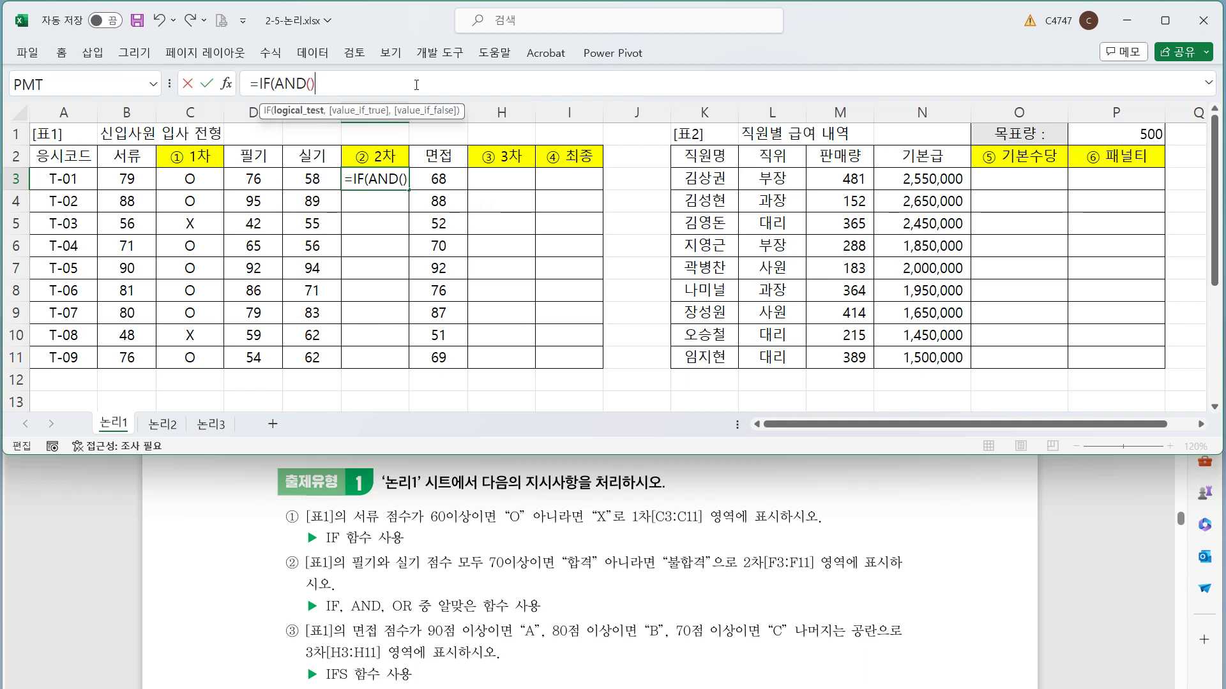
text(,"하)
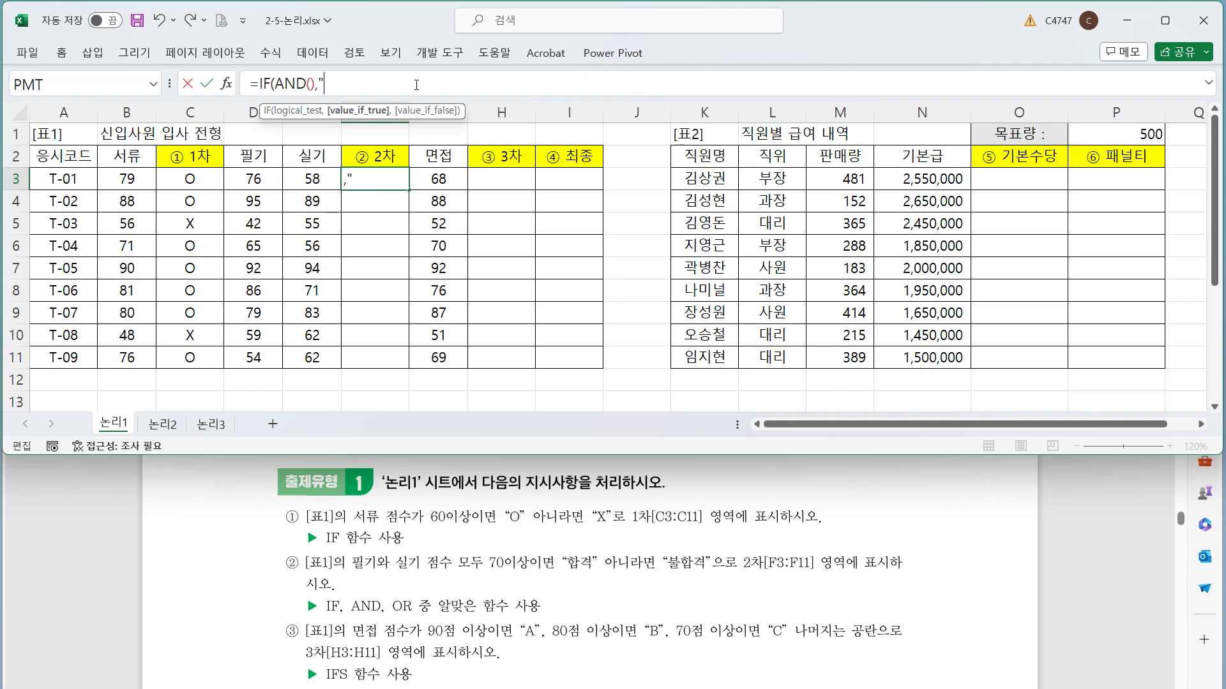
text(격",)
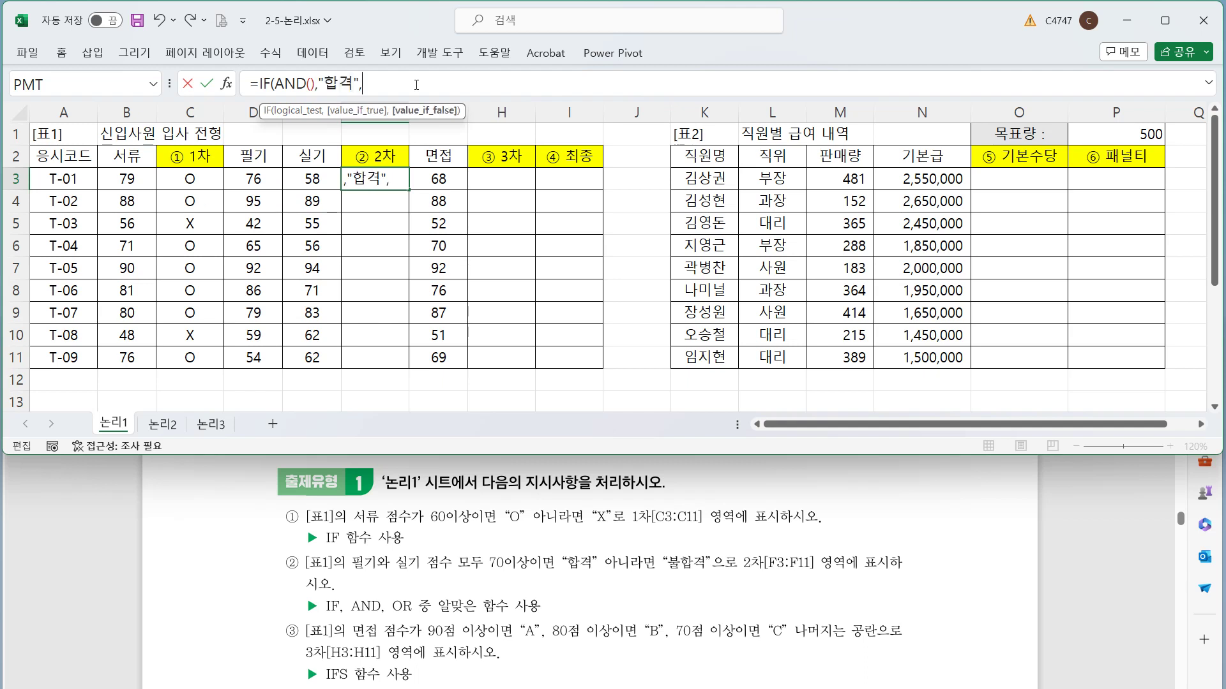
text("불합격"))
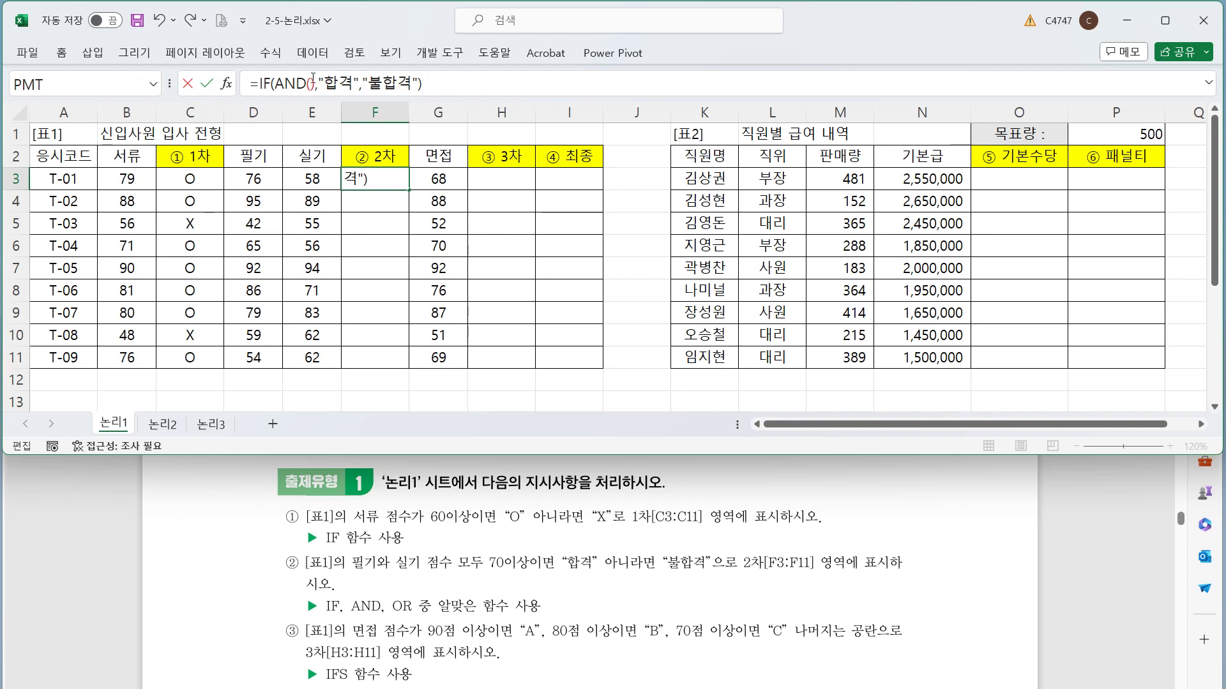
Add the conditions D3>=70 and E3>=70 inside F3's AND function and fill the formula down to F11.
click(311, 85)
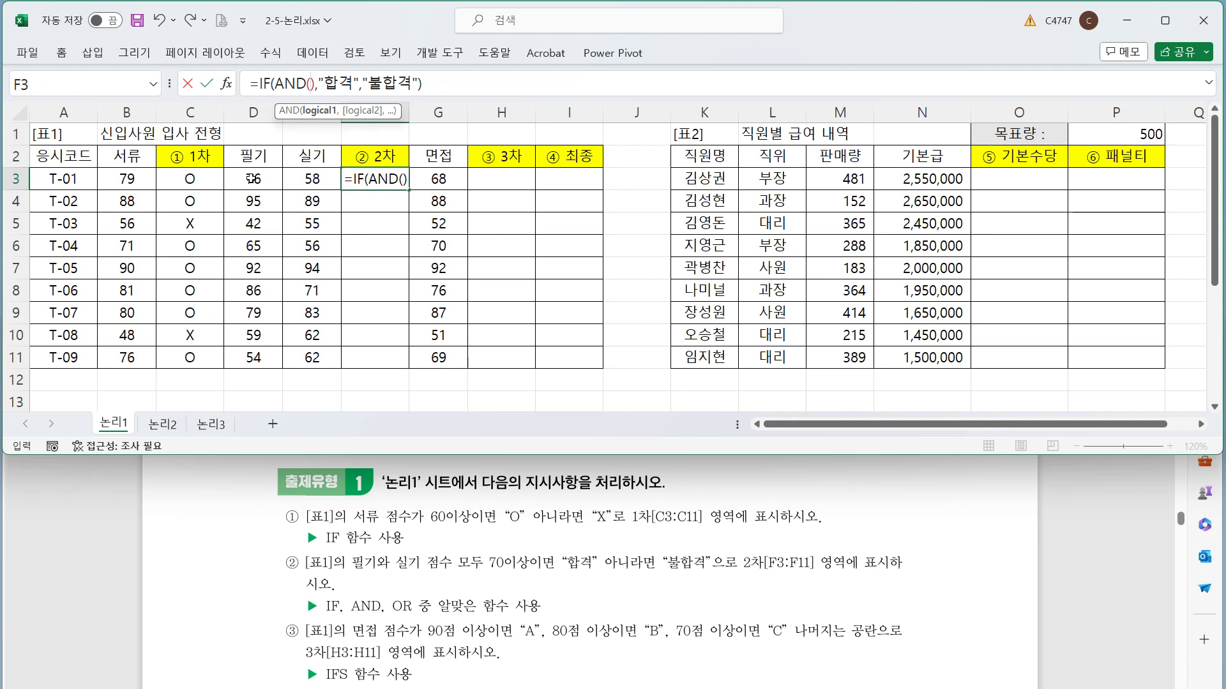
click(253, 178)
text(>=)
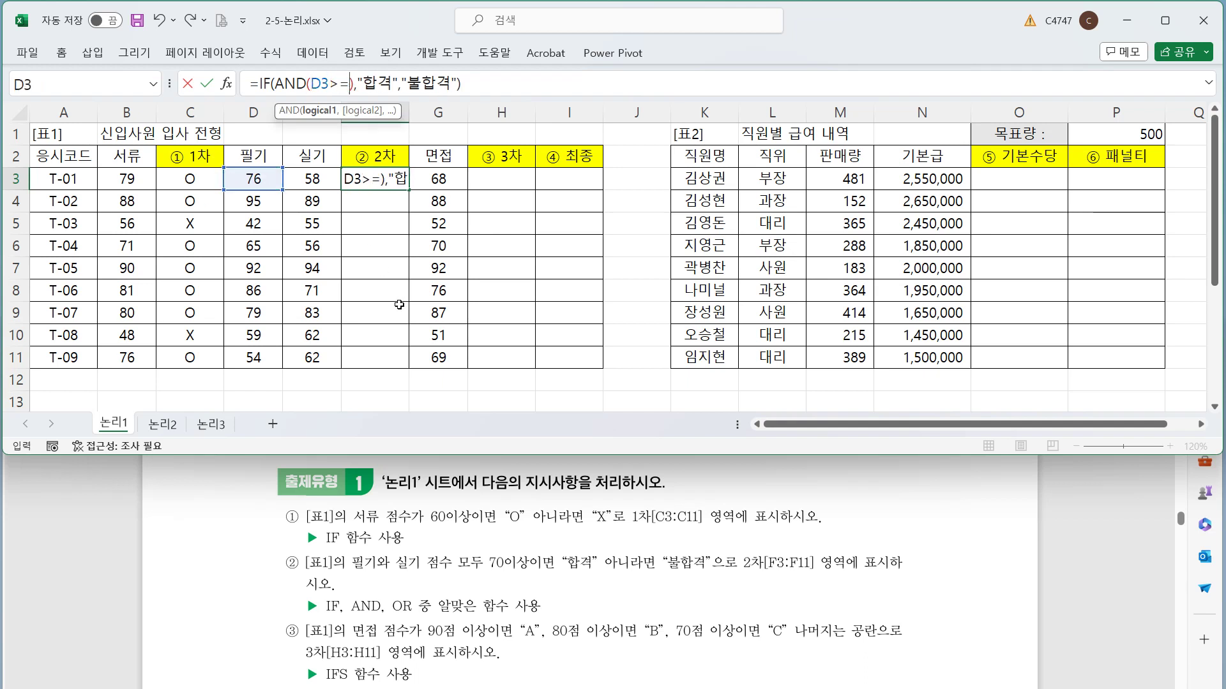
text(70)
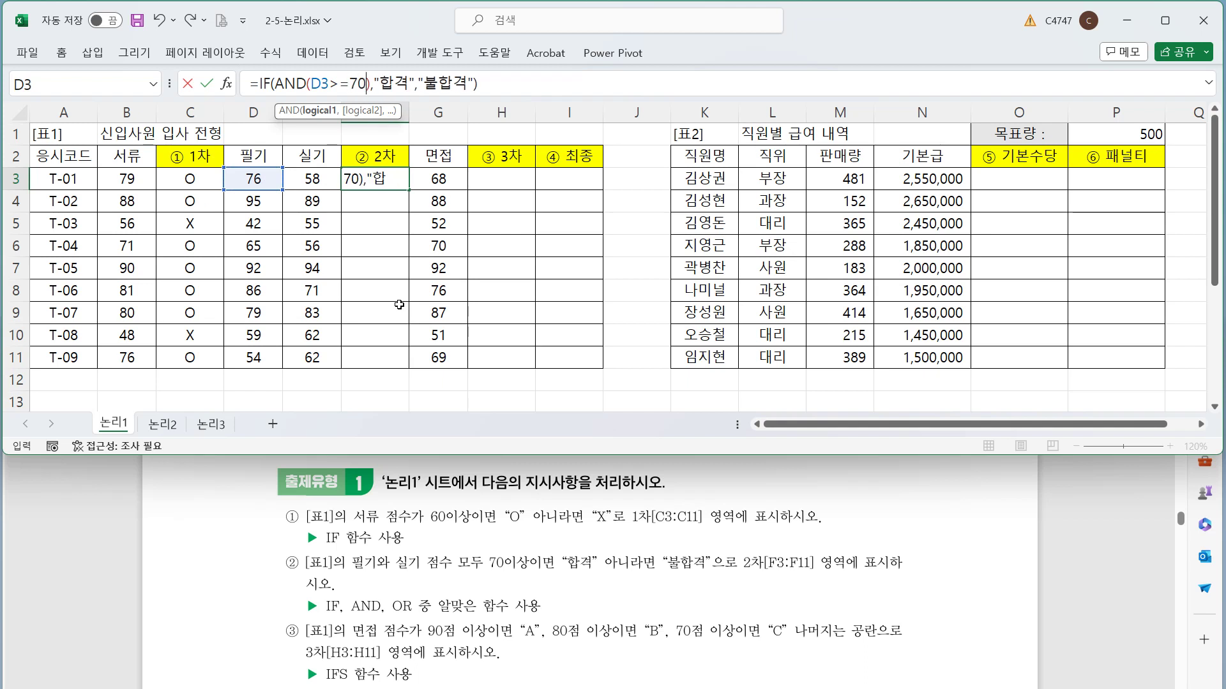
text(,)
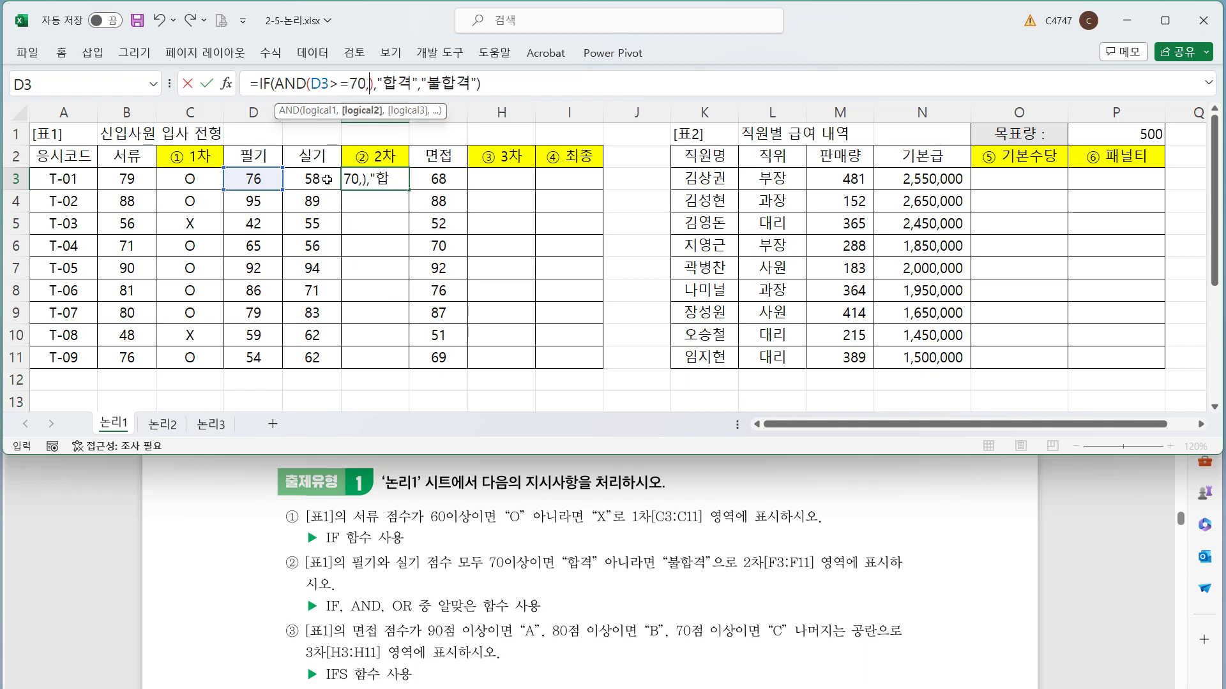
click(327, 179)
text(>=70)
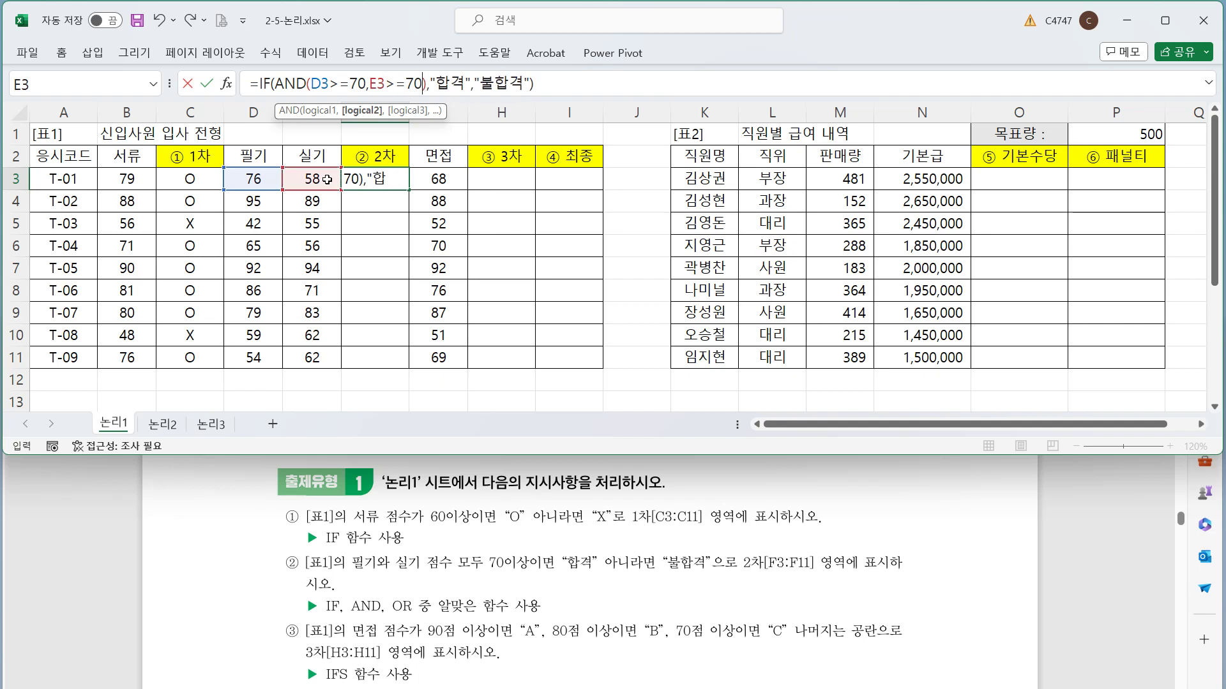
key(ctrl+Return)
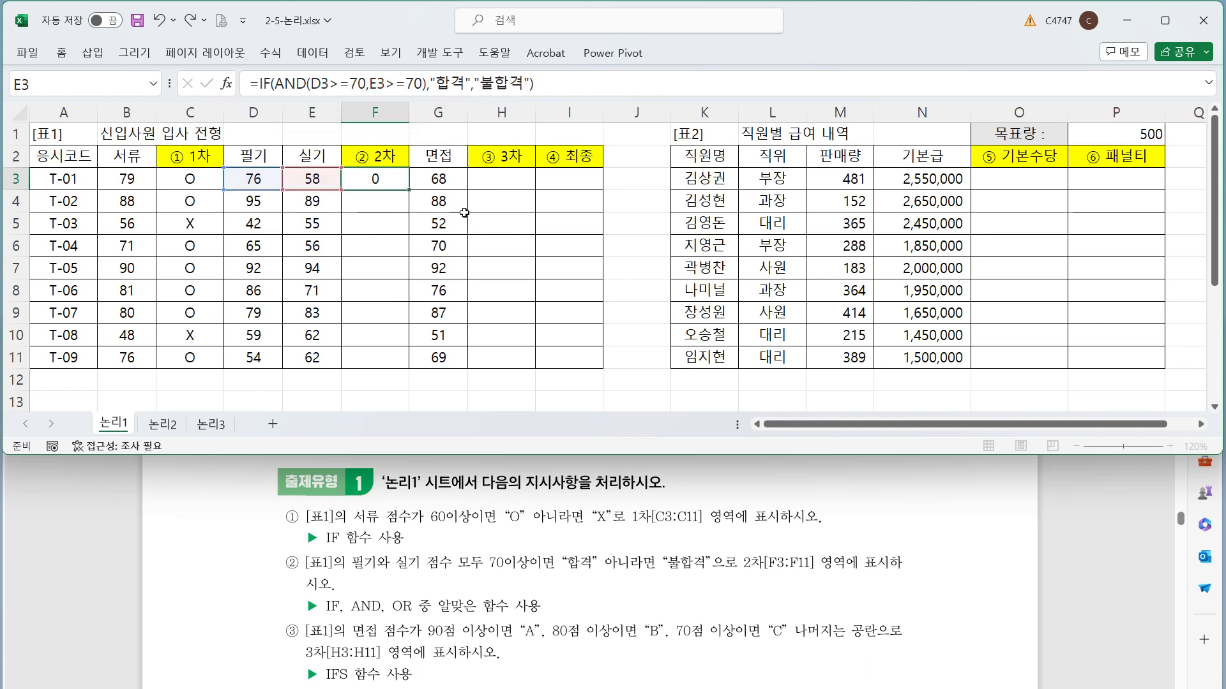
drag(409, 190, 409, 365)
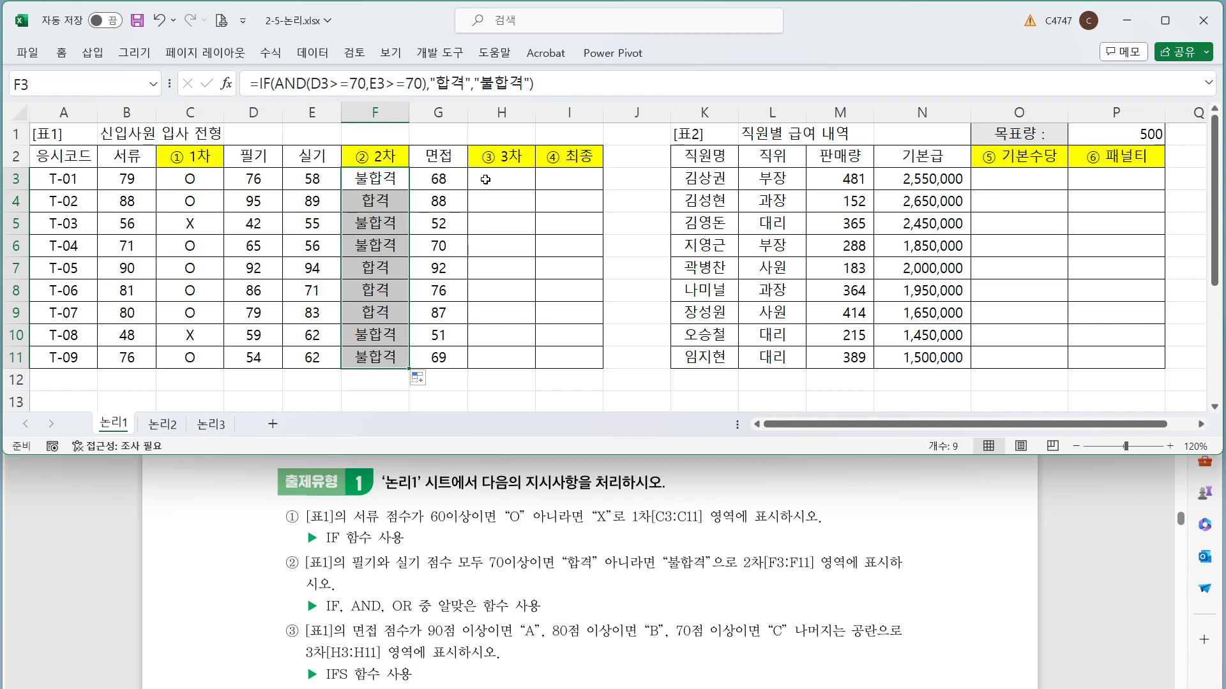
Begin an IFS formula in H3 that returns "A" when G3>=90.
click(485, 180)
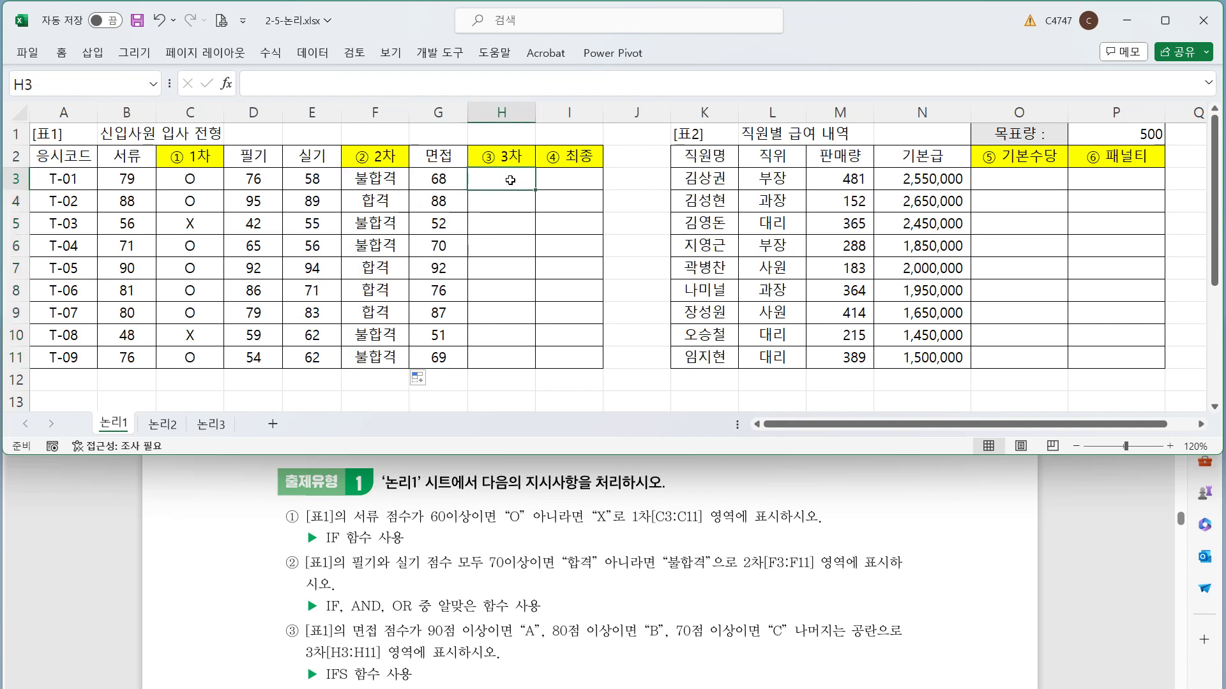
click(600, 84)
text(=IFS()
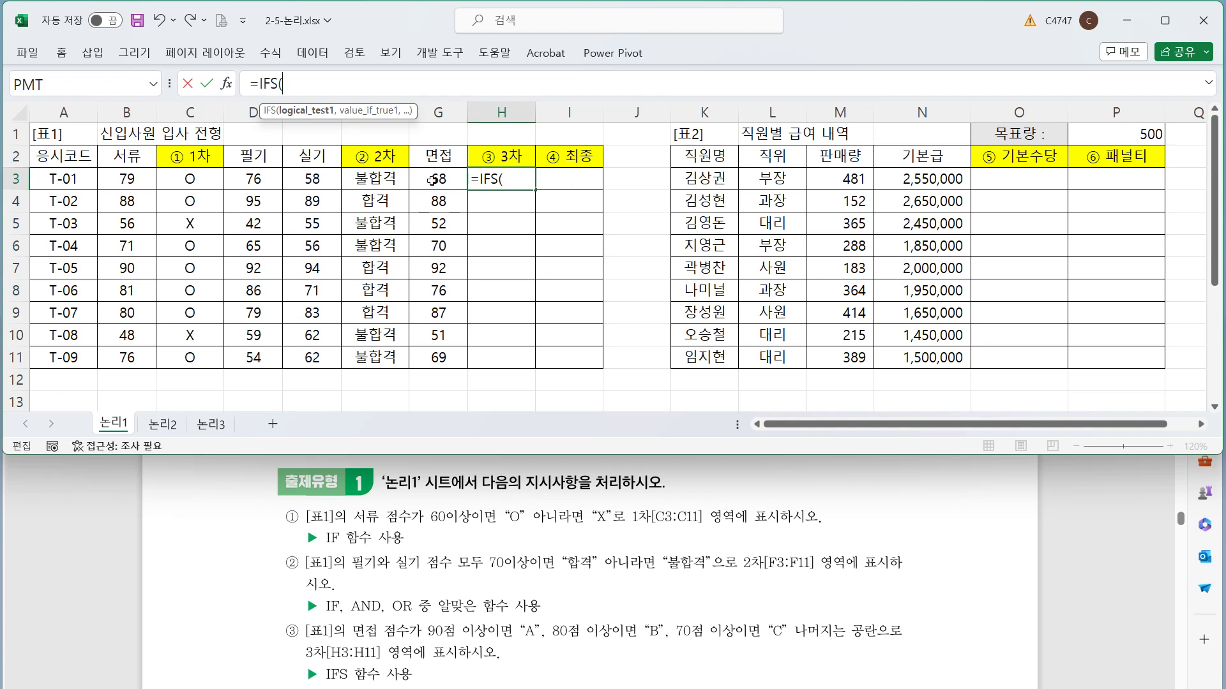
click(433, 181)
text(>=90)
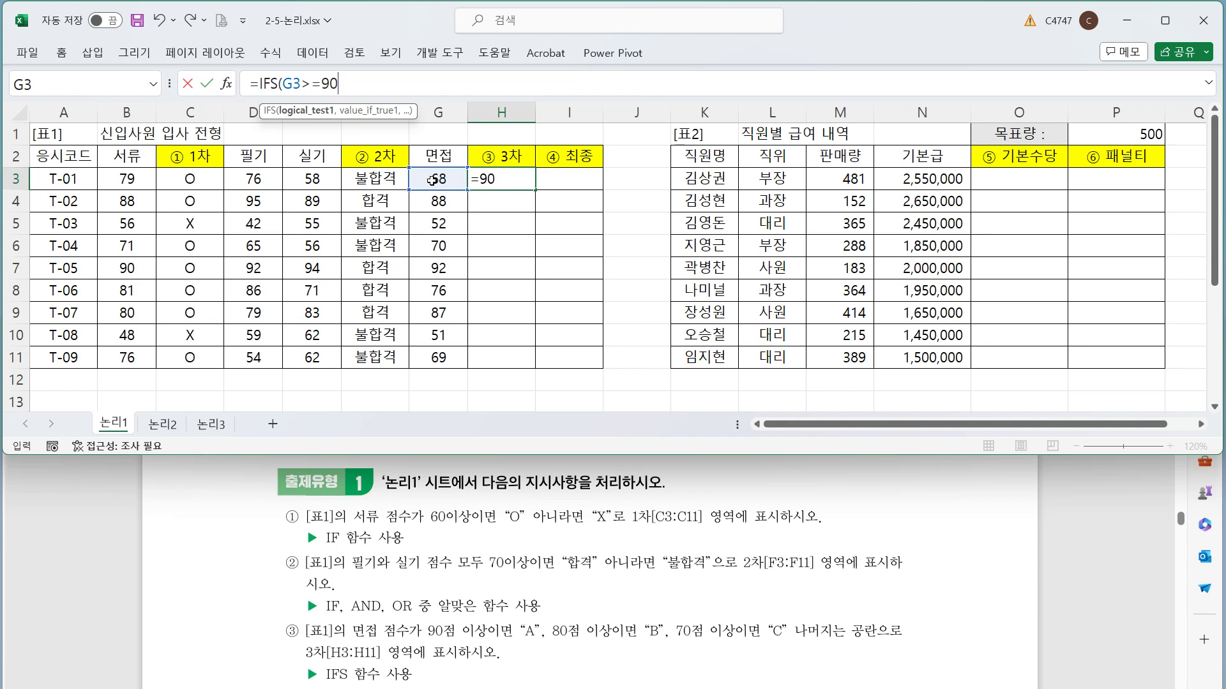
text(,)
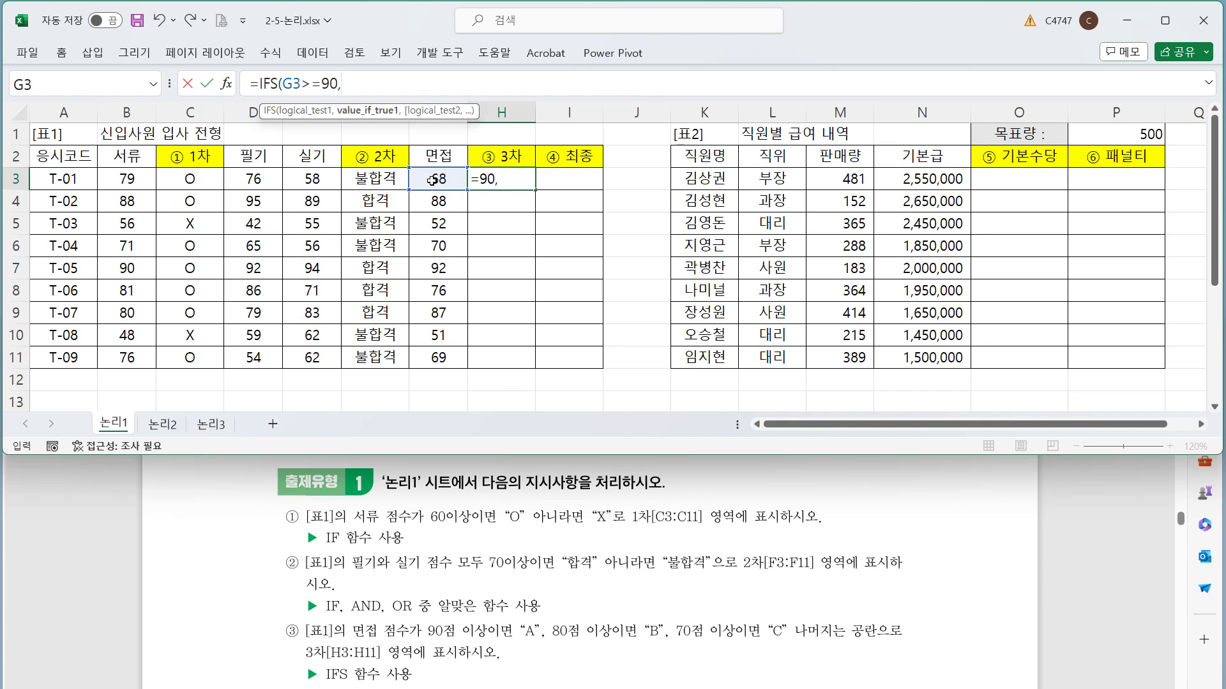
text("A",)
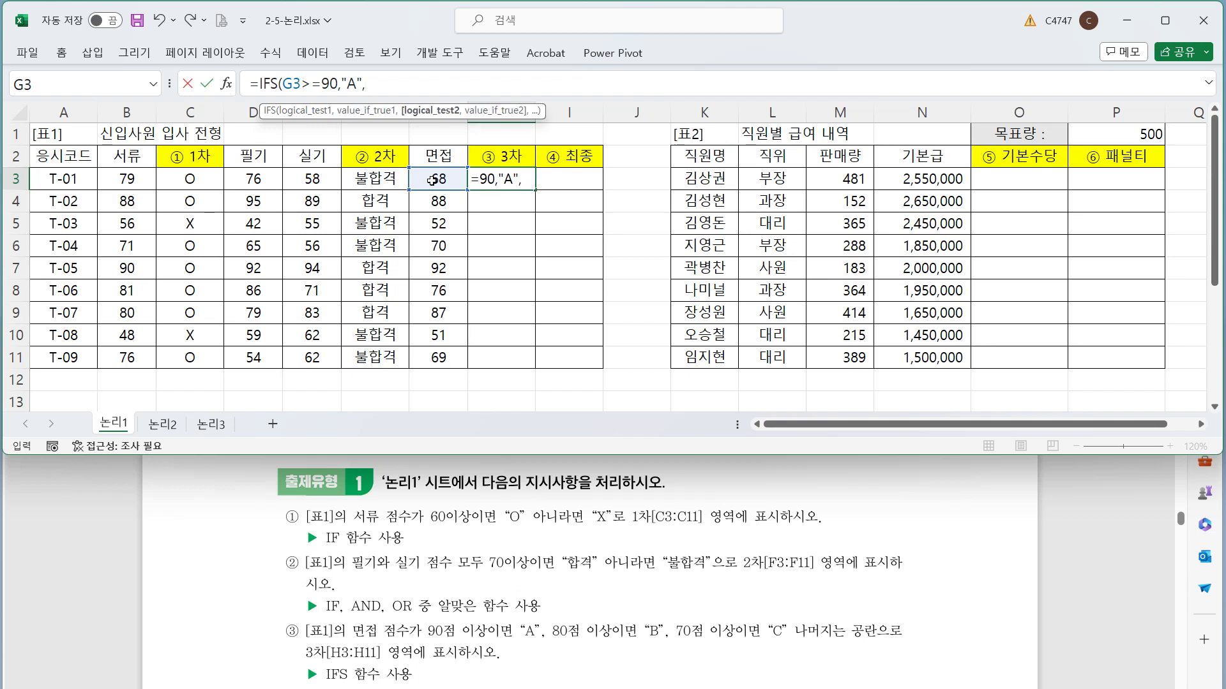
Extend the IFS formula in H3 to return "B" when G3>=80 and "C" when G3>=70.
click(433, 180)
text(>=80)
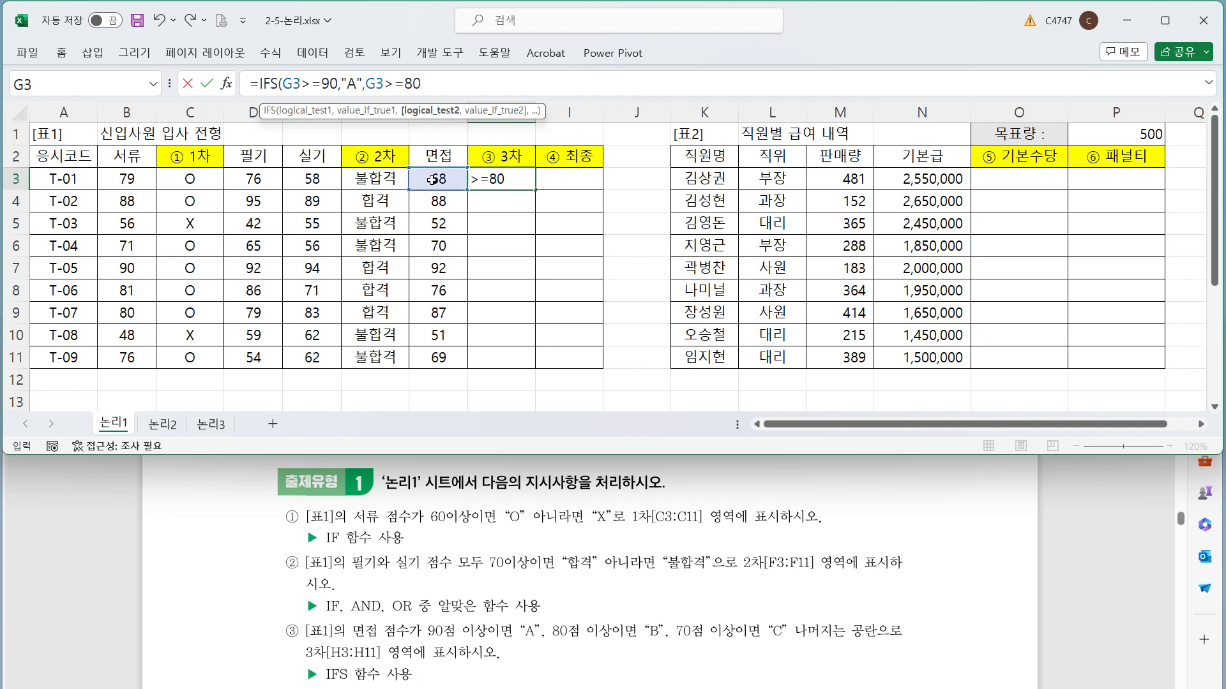
text(,)
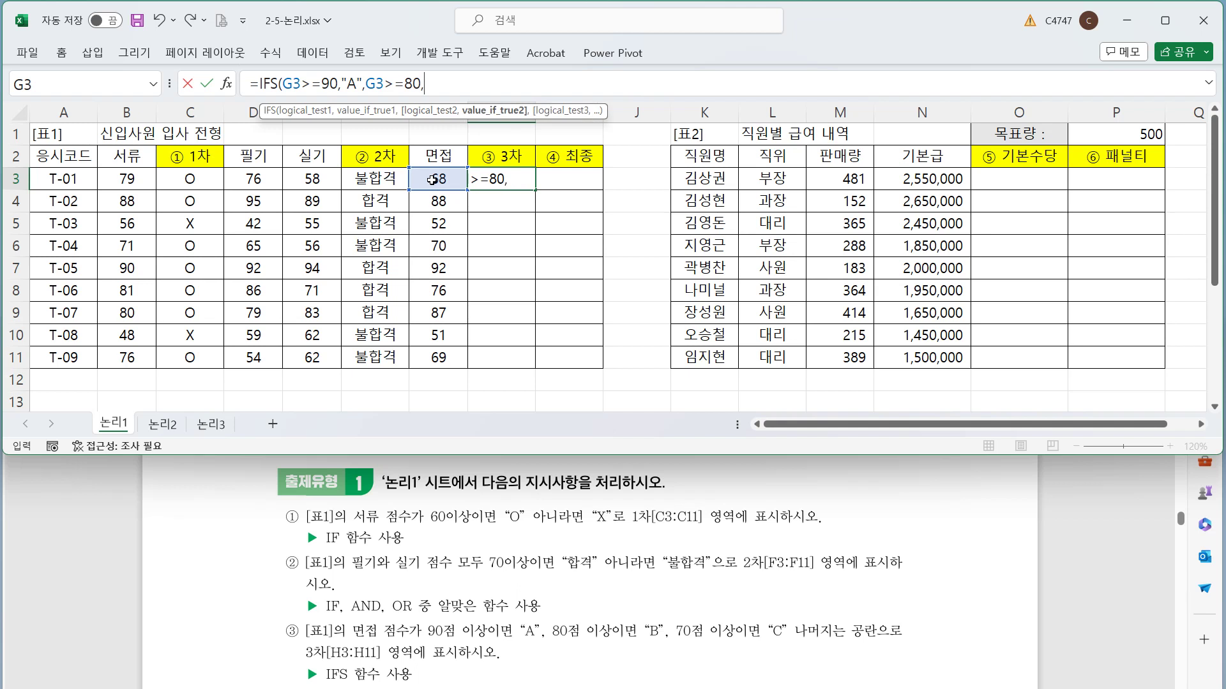
text("B",)
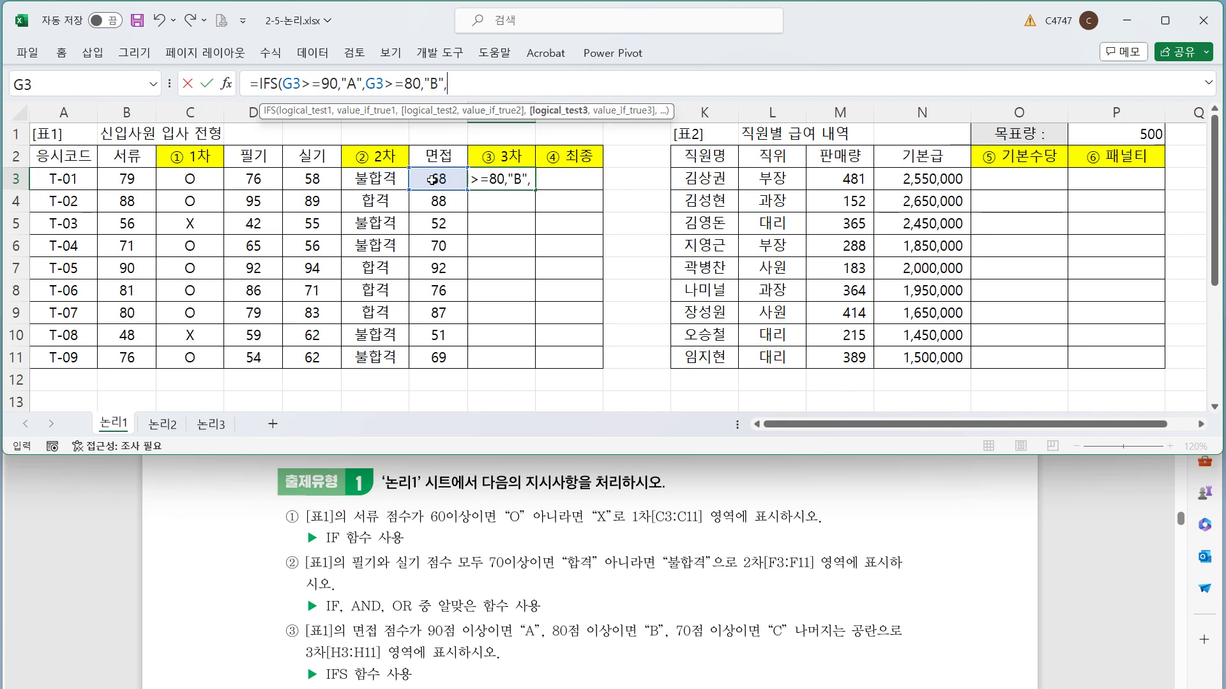
click(443, 177)
text(>=7)
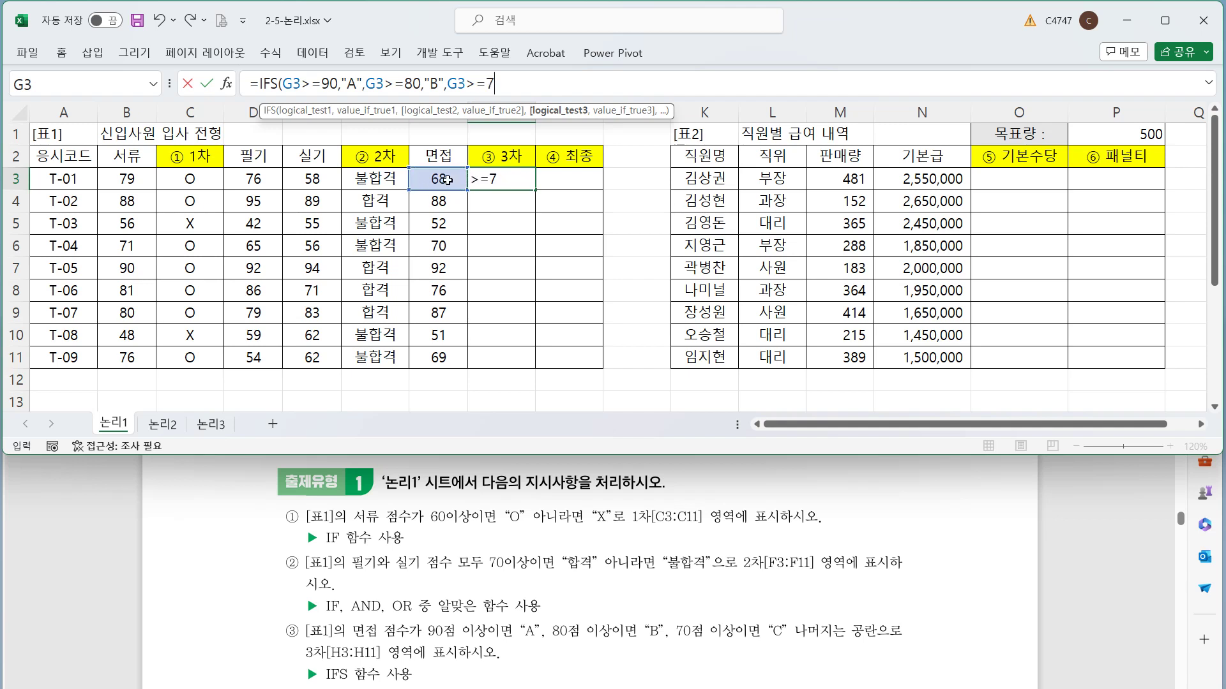
text(0,"C")
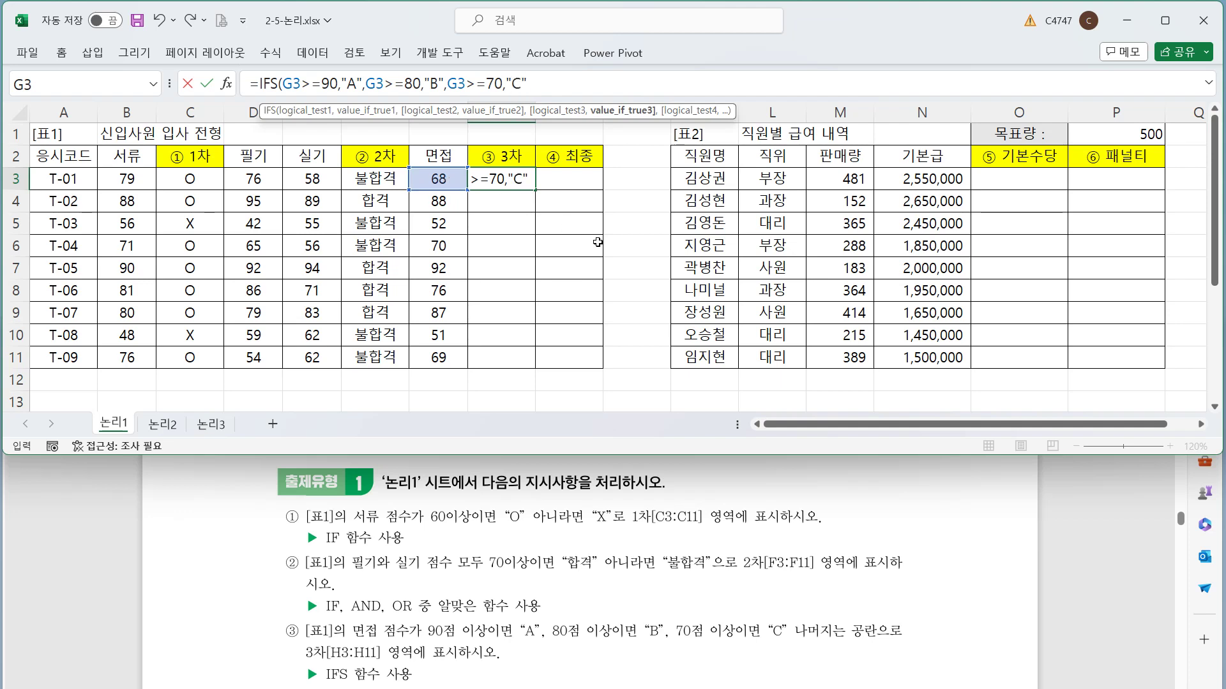
text(,)
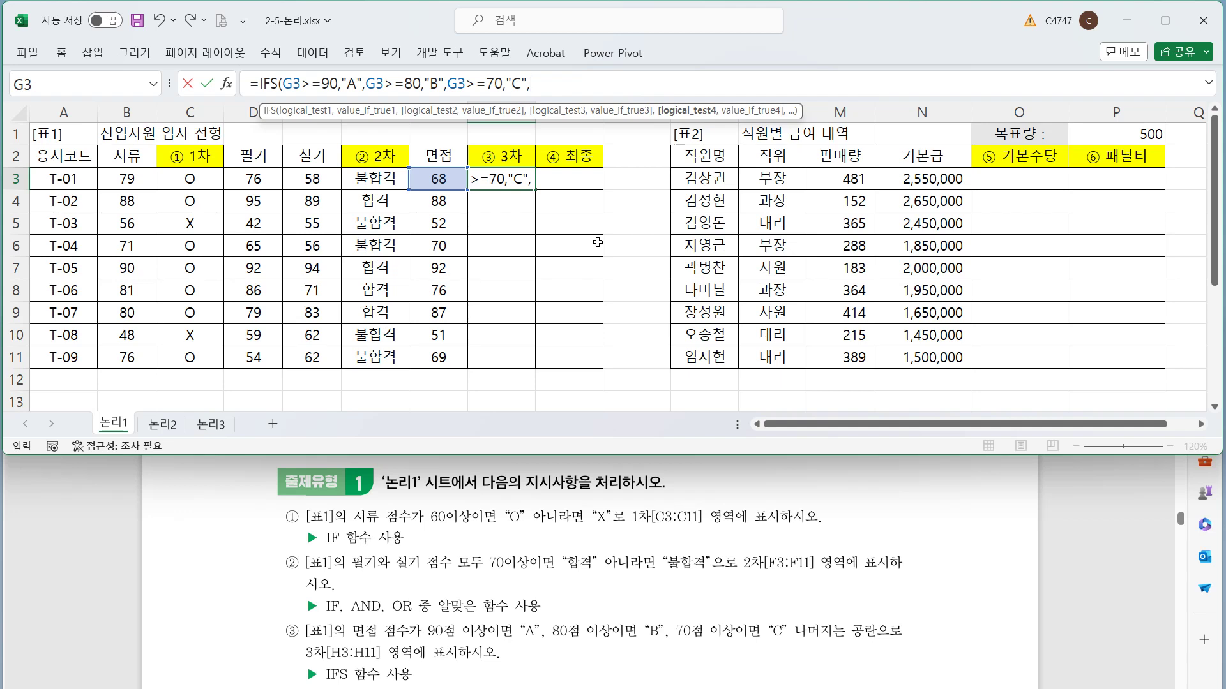
Complete the IFS formula in H3 with a blank result for G3<70 and fill it down to H11.
click(441, 178)
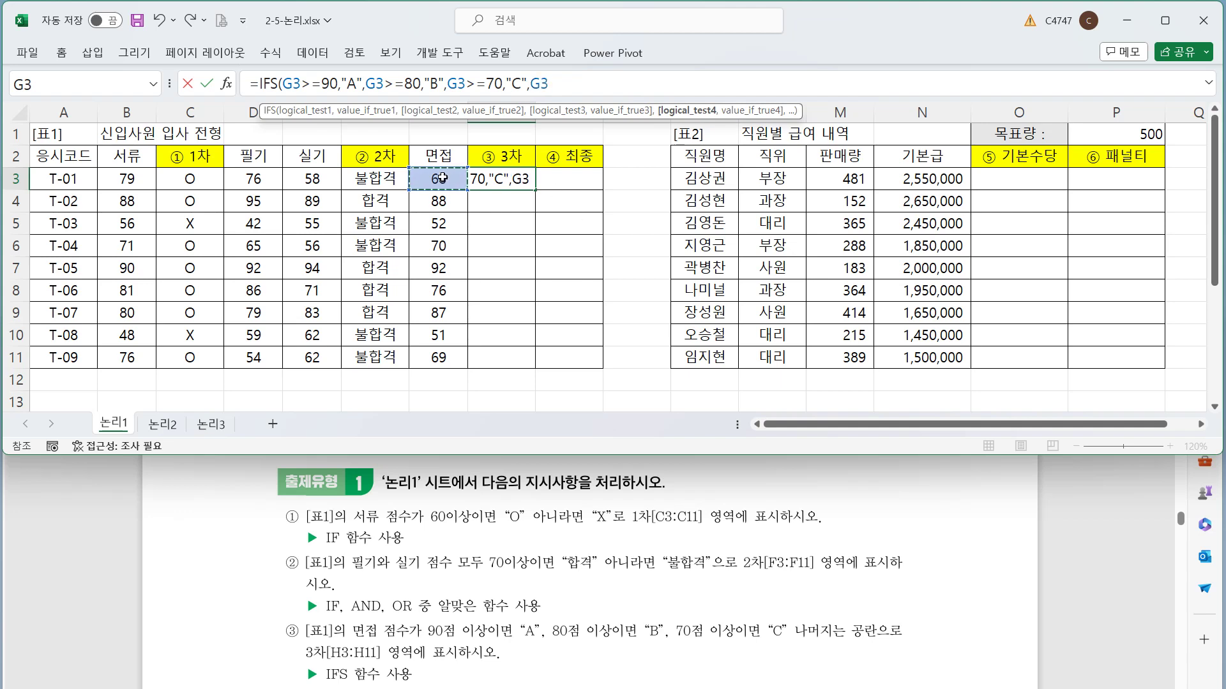
text(<70)
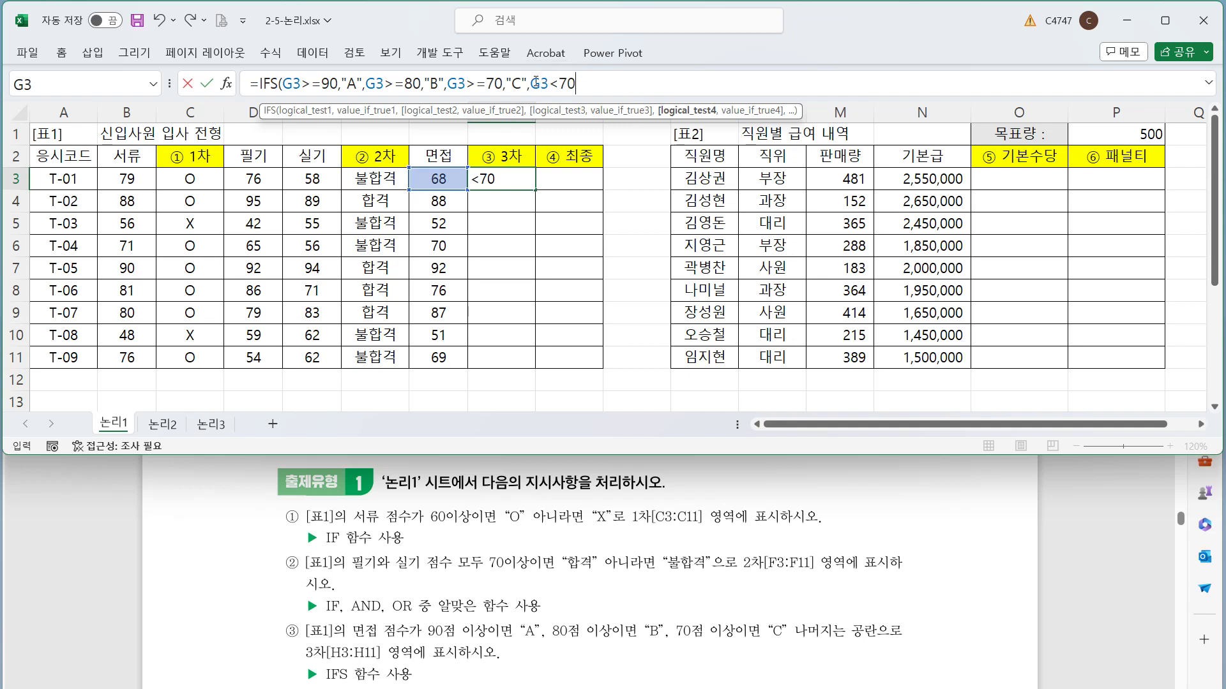
drag(530, 83, 612, 89)
text(,""))
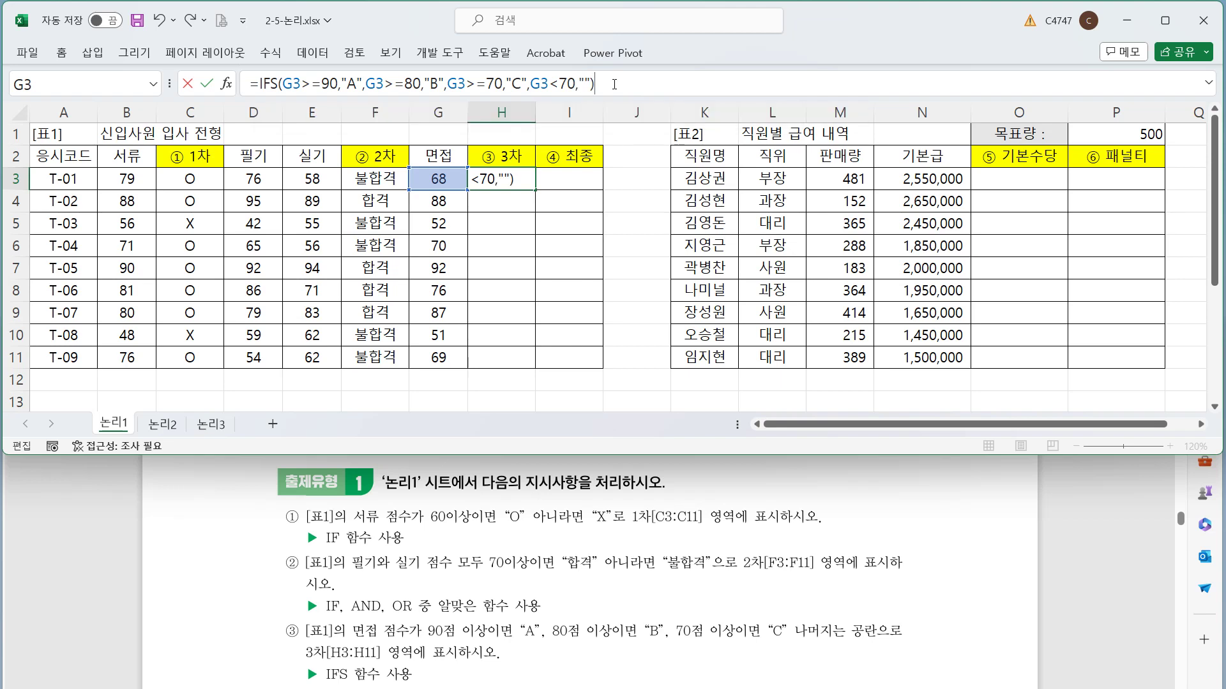
click(635, 85)
key(ctrl+Return)
drag(541, 186, 540, 363)
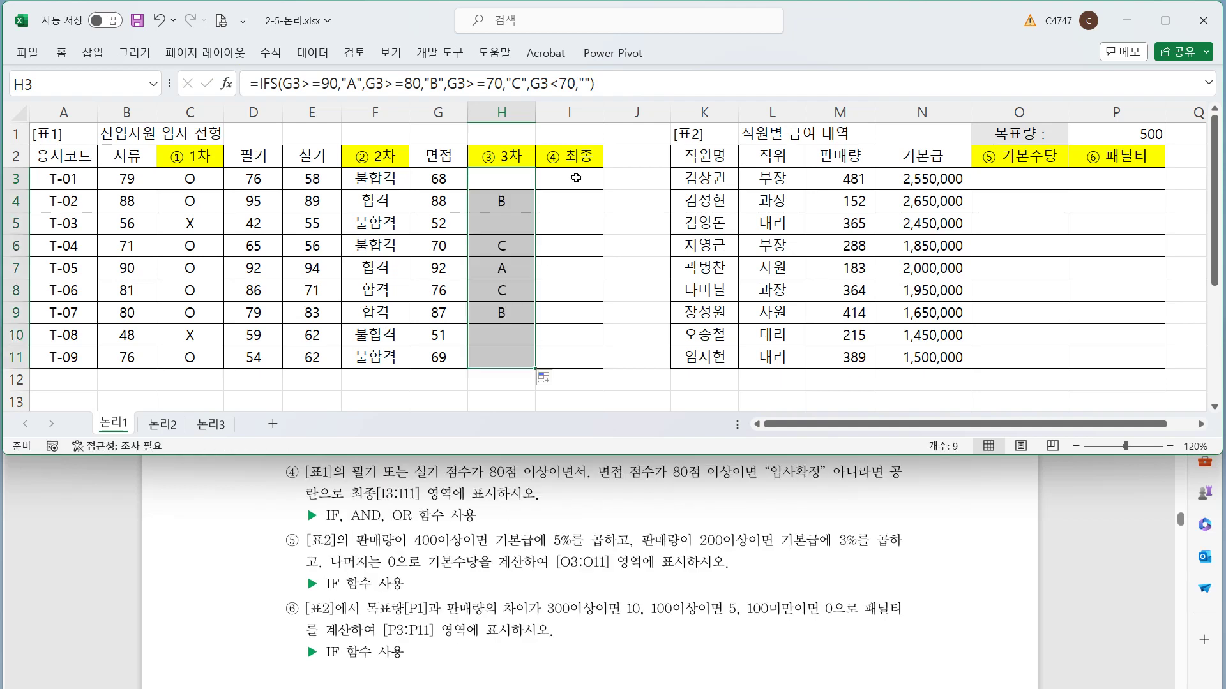
Begin an IF formula in I3 whose test is an AND function with an empty nested OR function as its first condition.
click(576, 178)
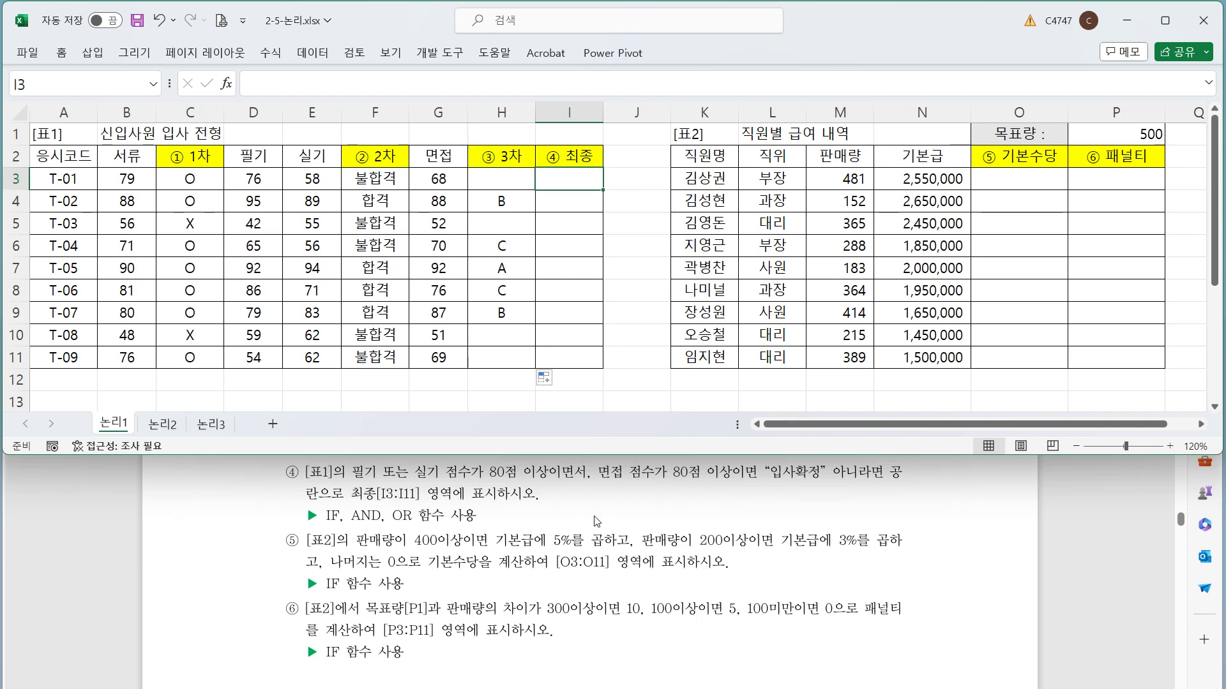
click(318, 85)
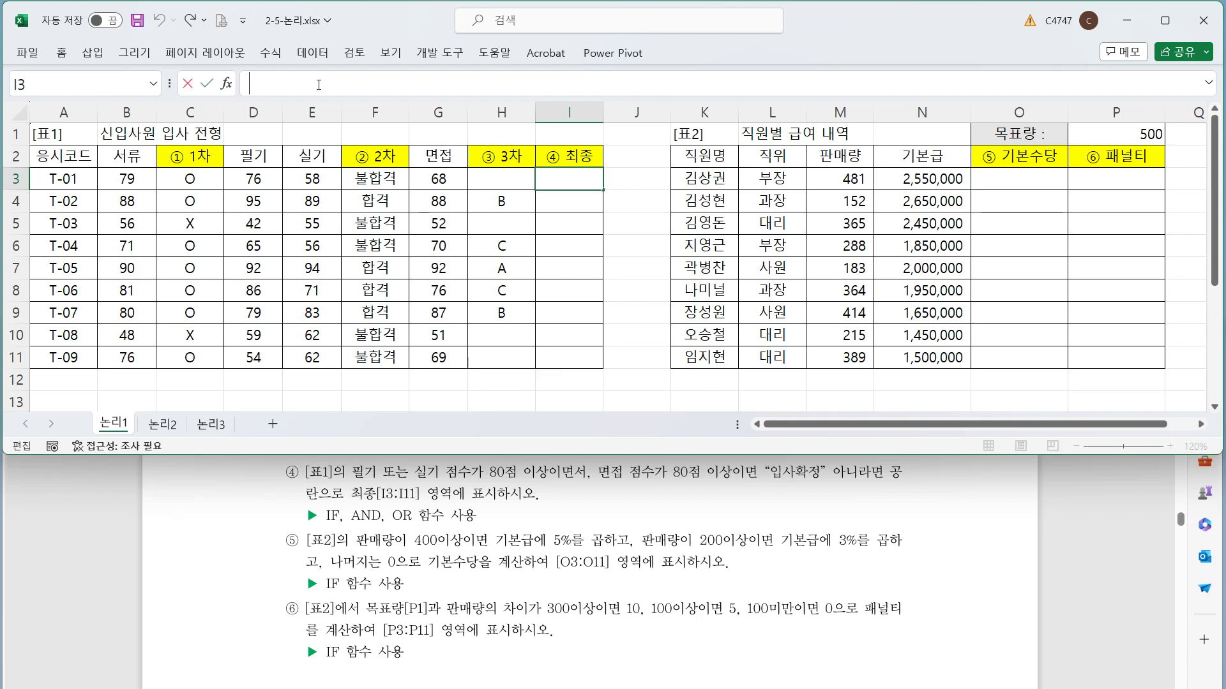
text(=IF()
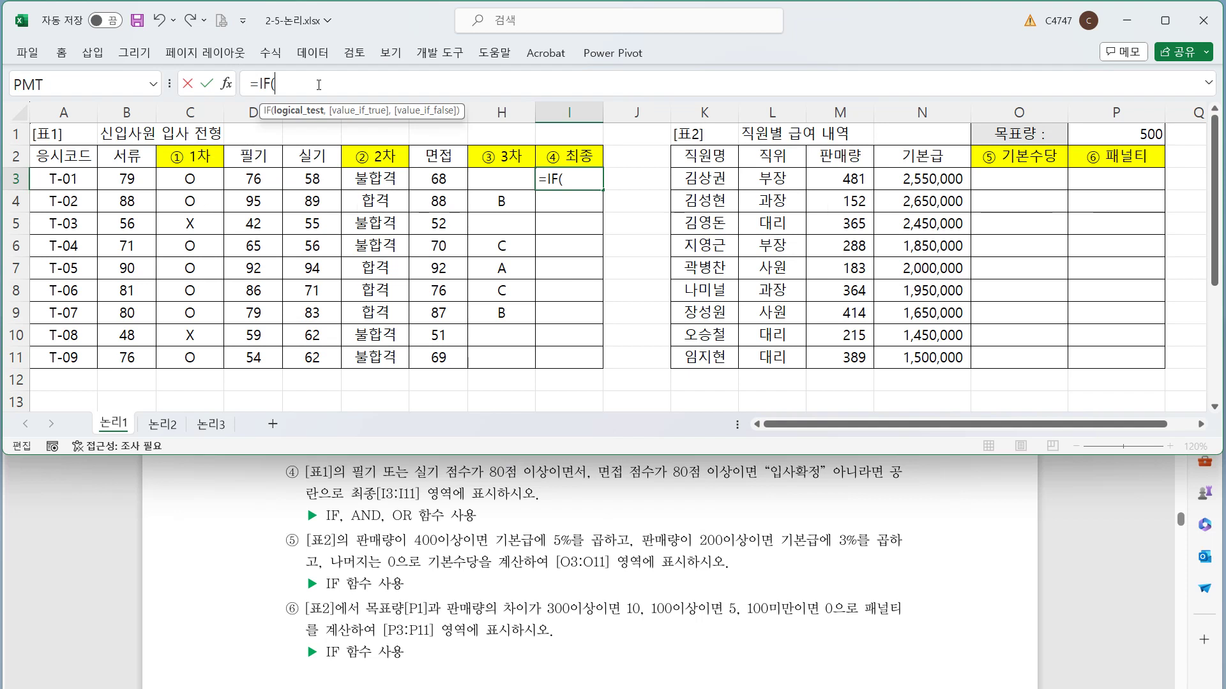
text(ans)
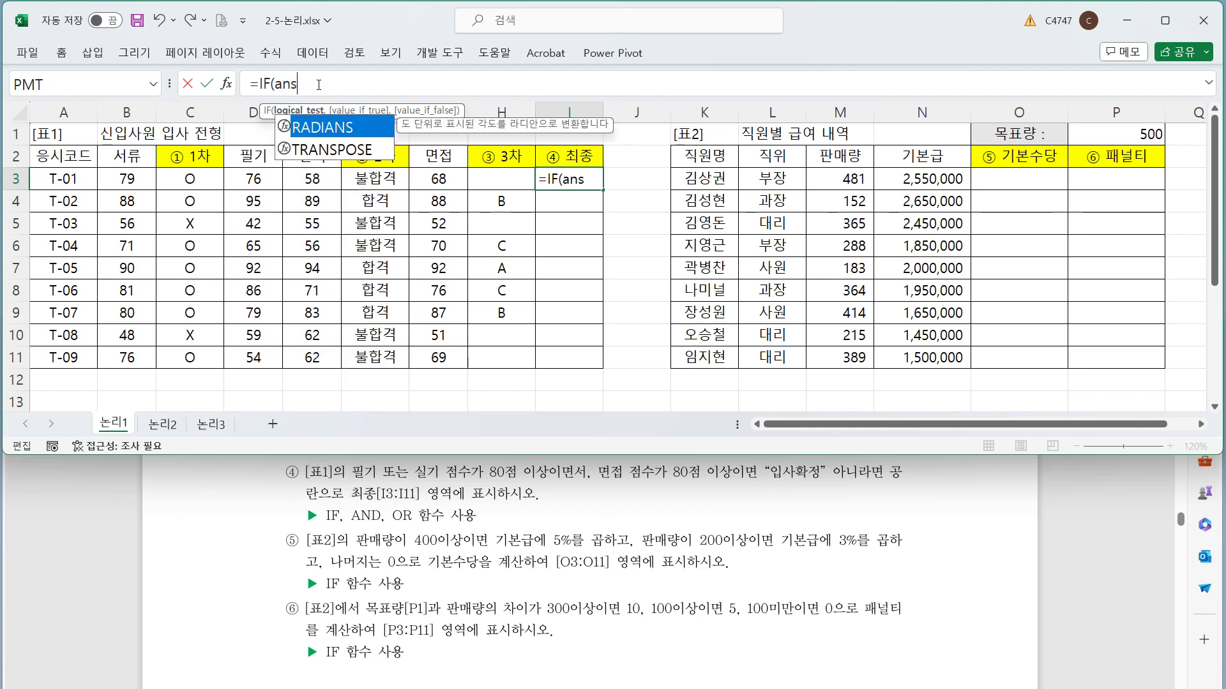
key(BackSpace)
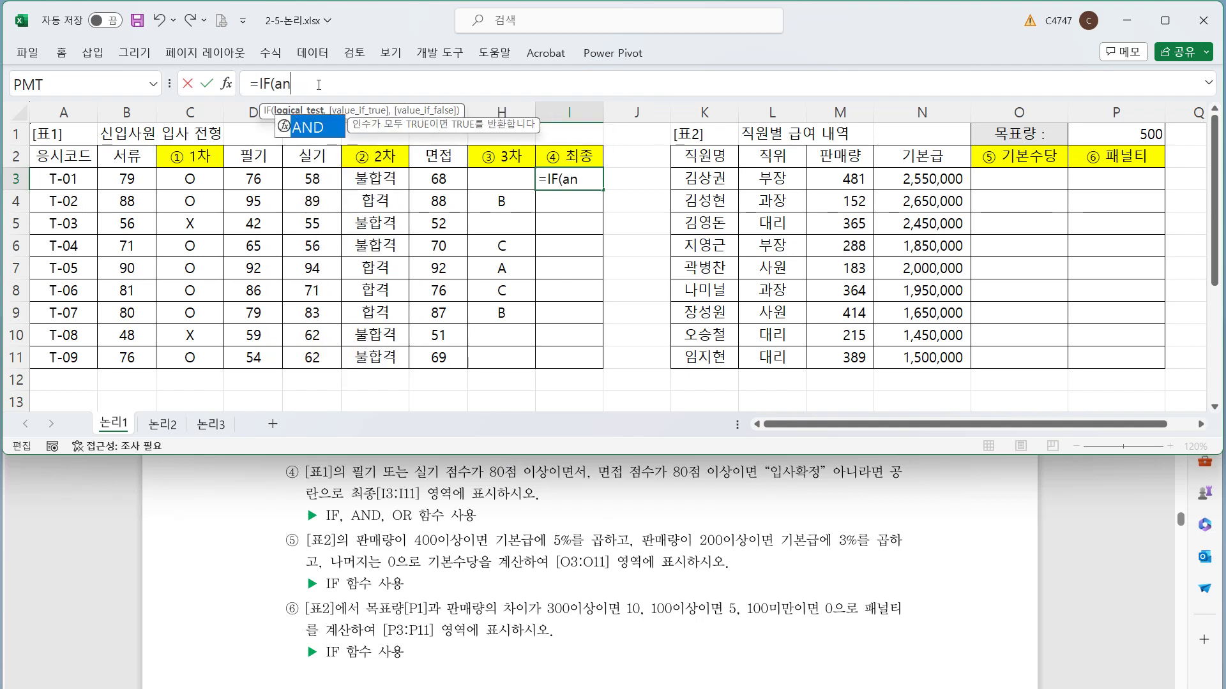
key(Tab)
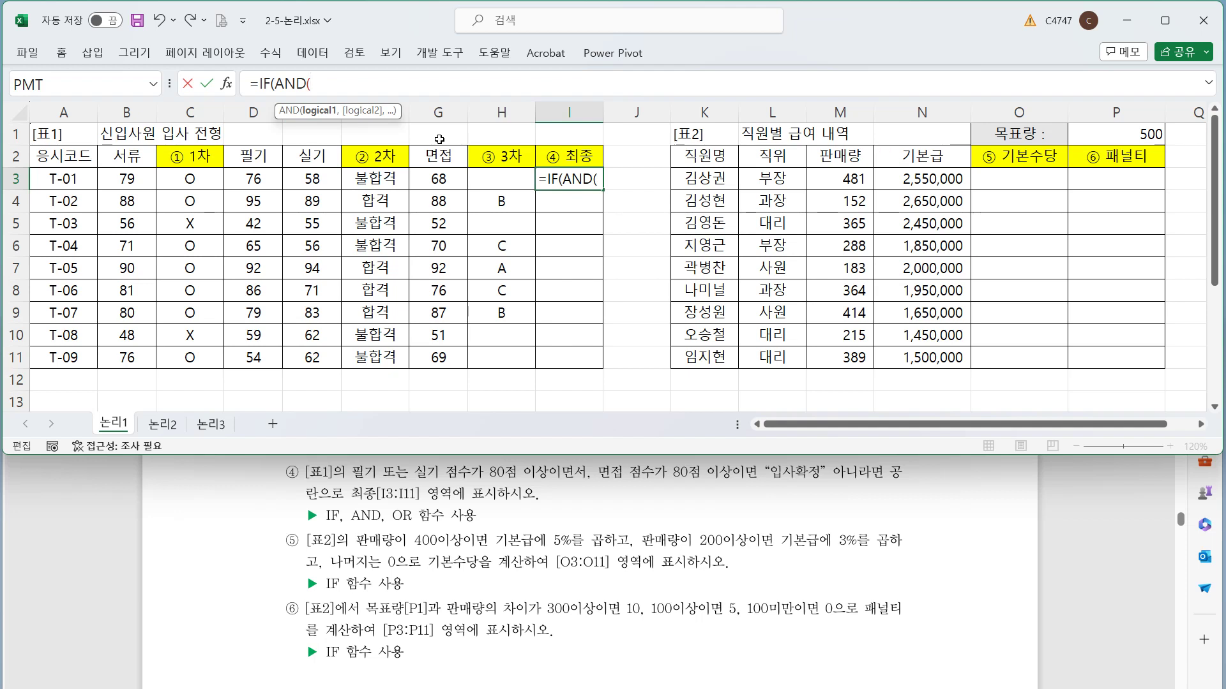
text(or)
key(Tab)
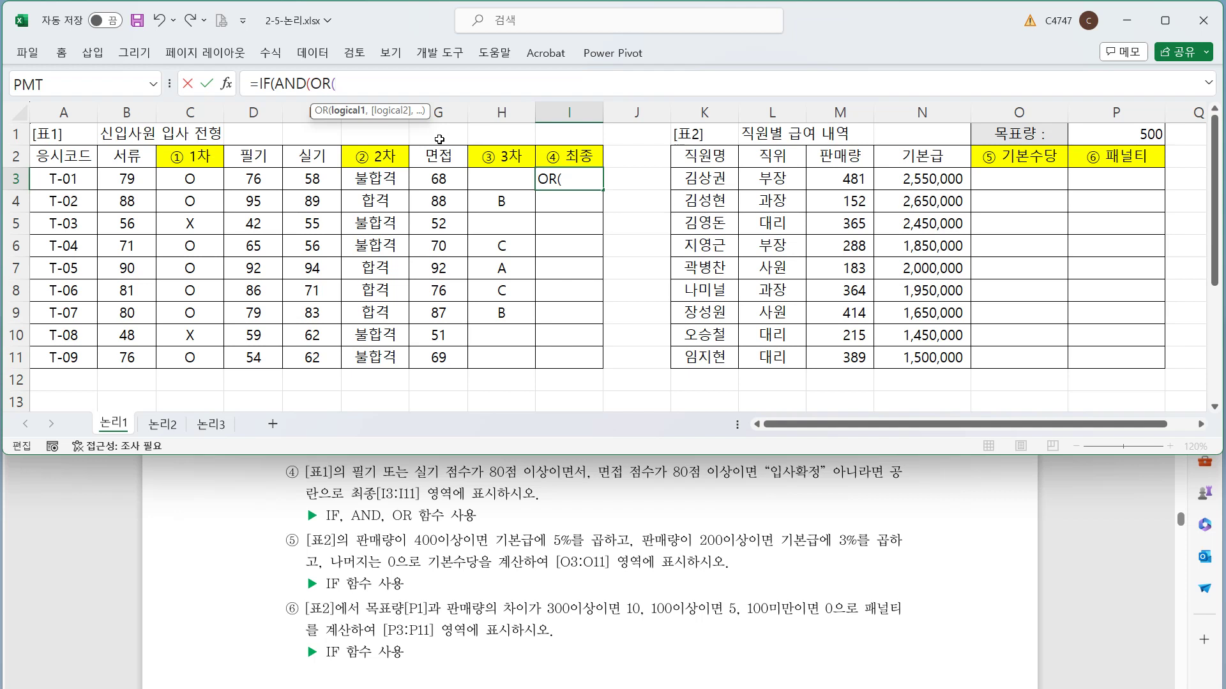
text())
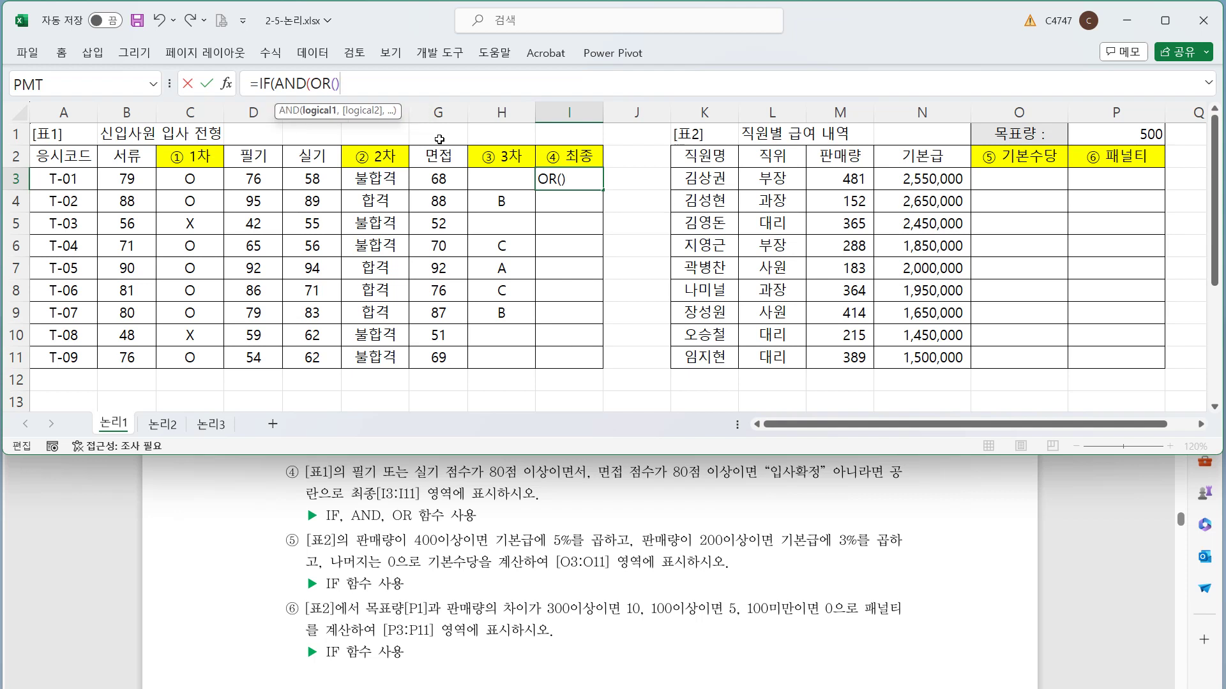
Add G3>=80 as the second condition of the AND function in I3 and close the AND.
text(,)
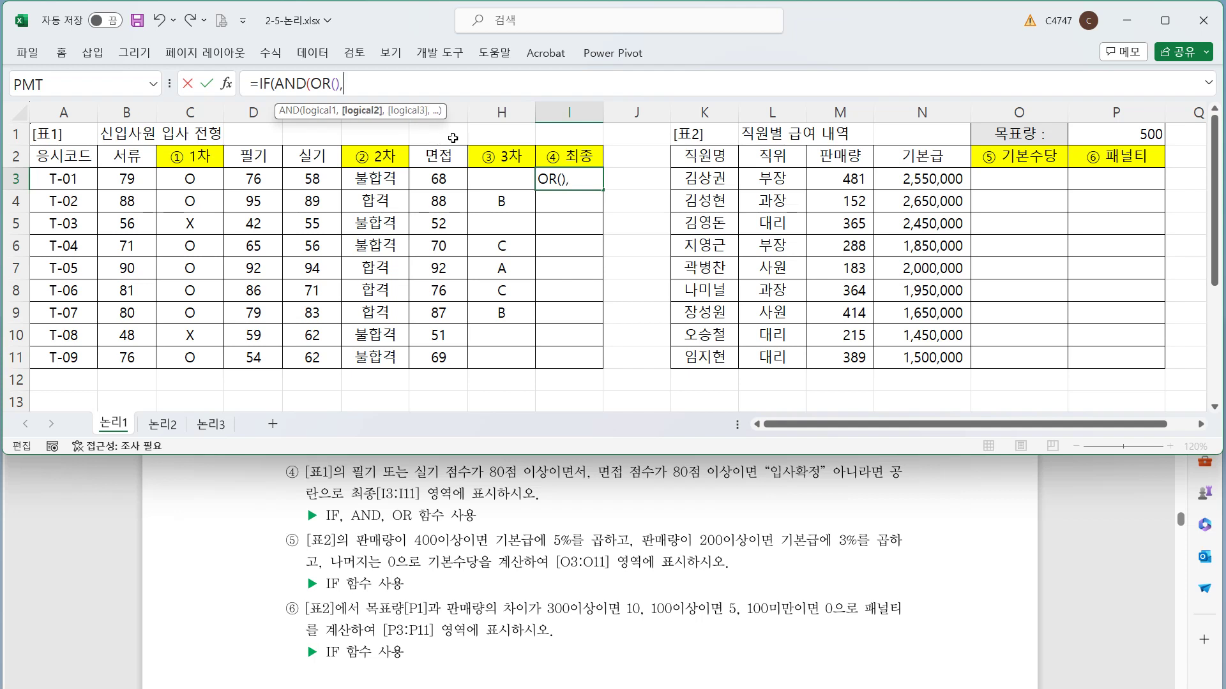
click(439, 179)
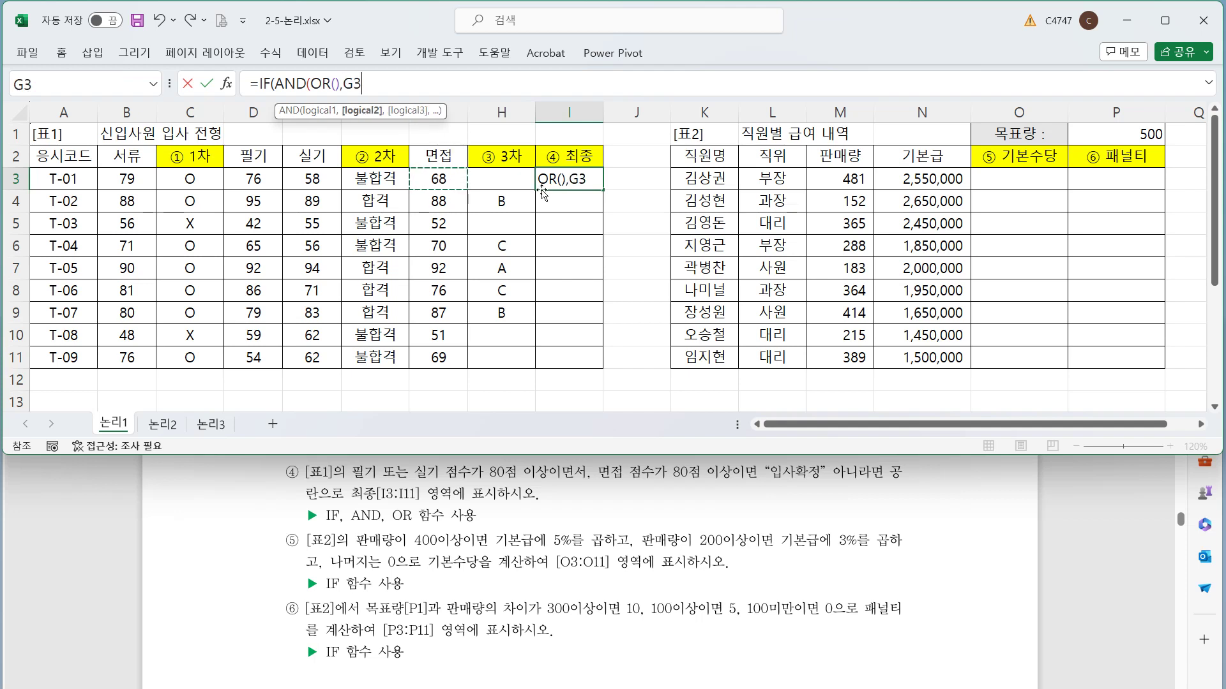
text(>=8)
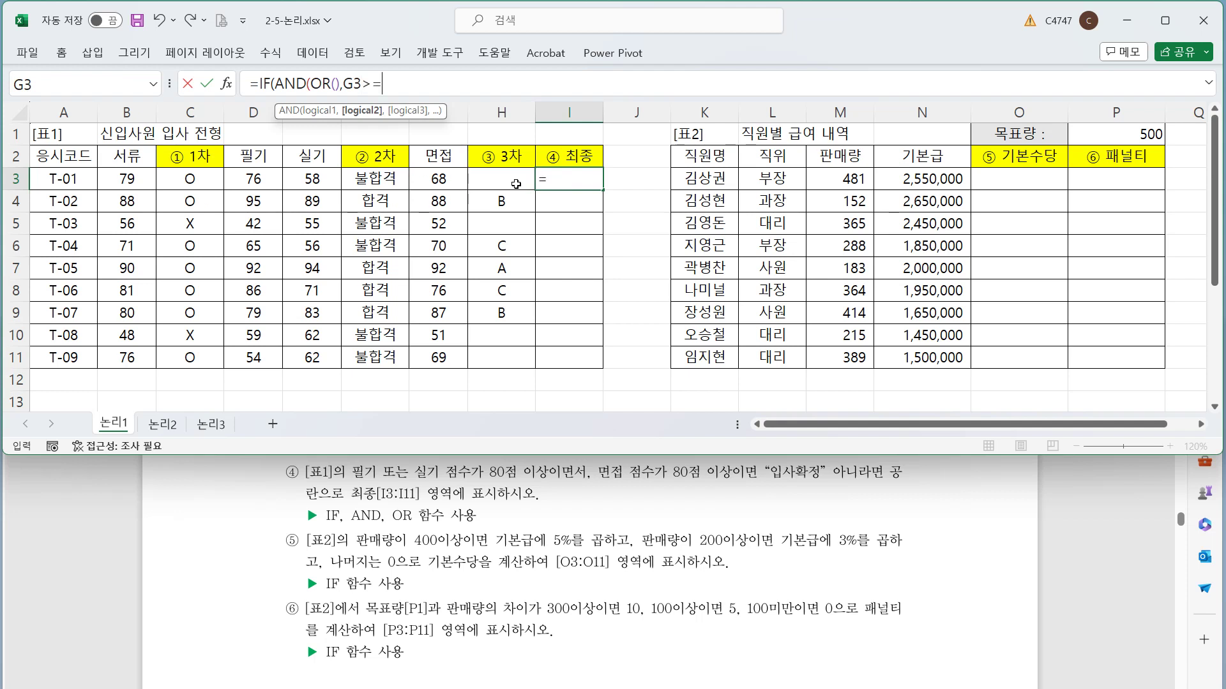
text(0))
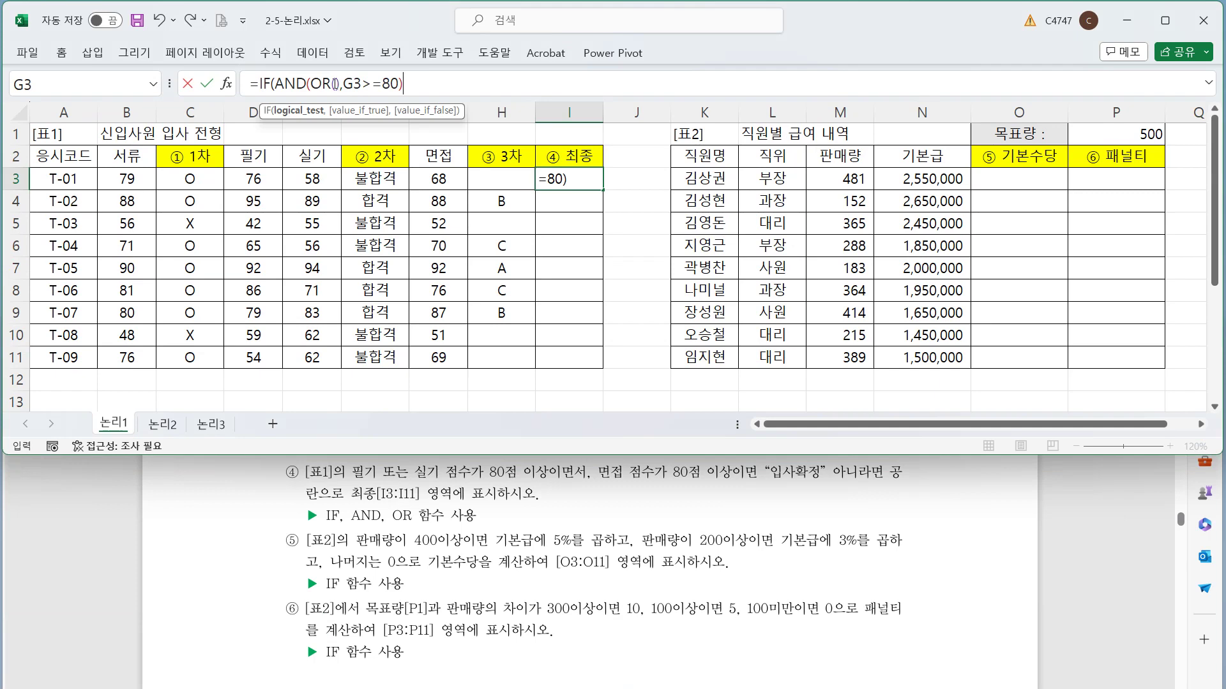
Fill the empty OR function in I3 with the conditions D3>=80 and E3>=80.
click(337, 84)
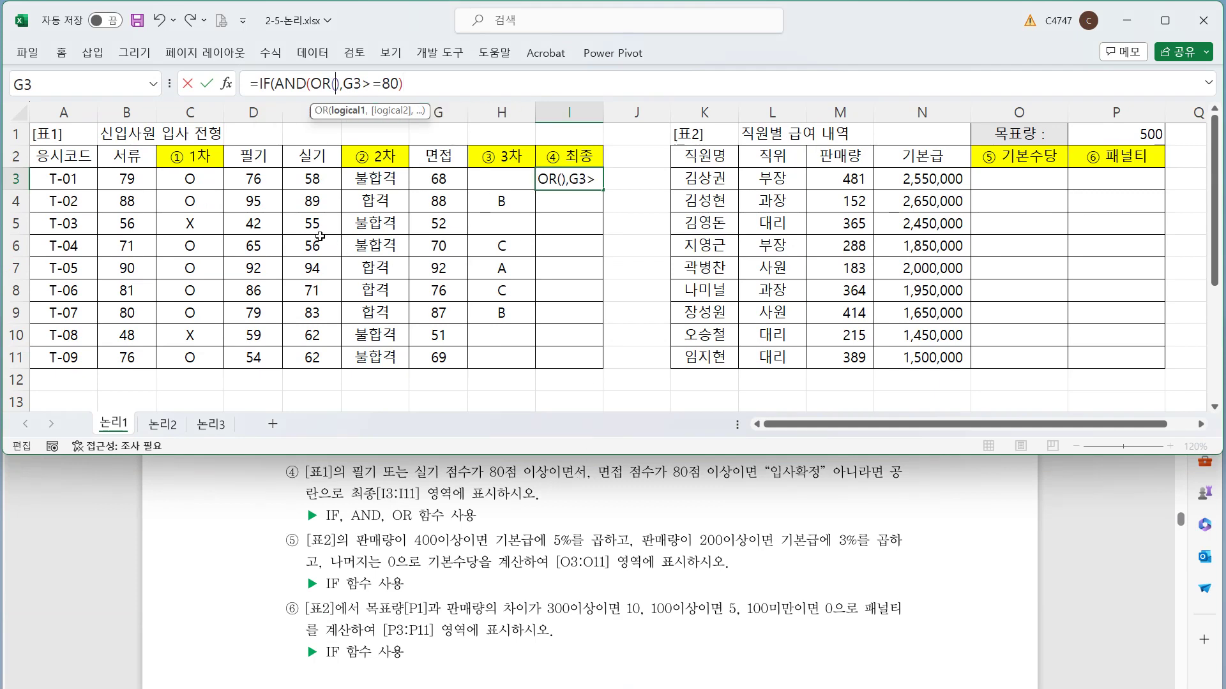
click(274, 178)
text(>=80)
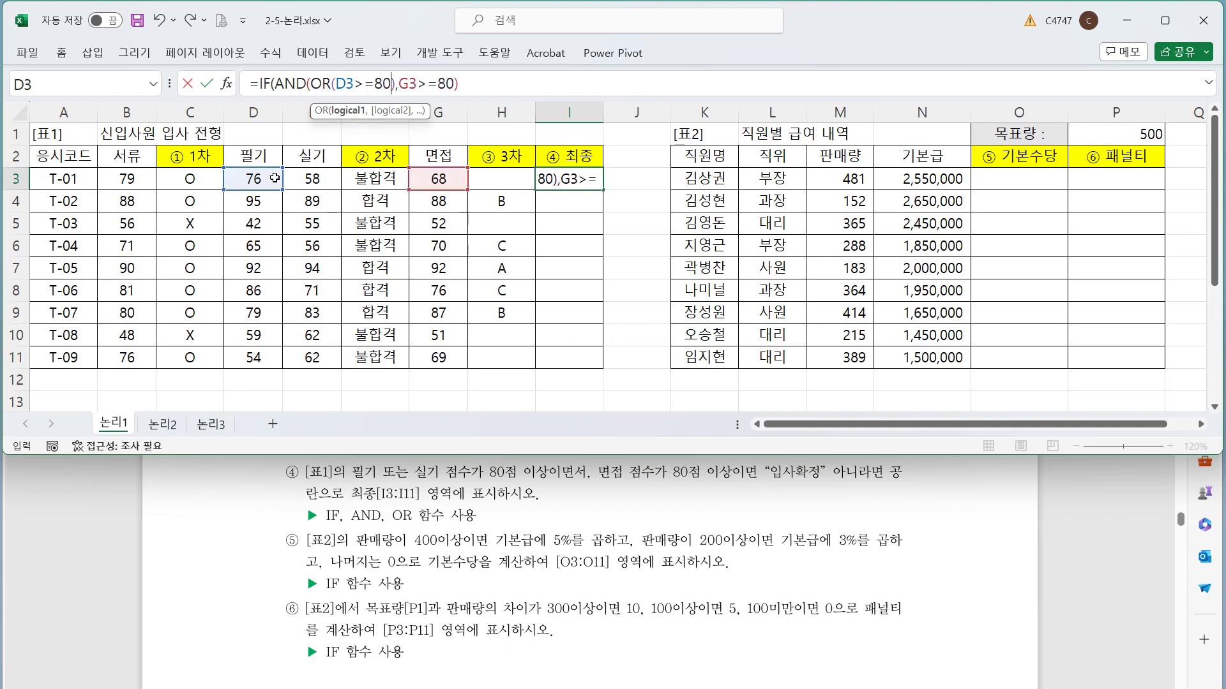
text(,)
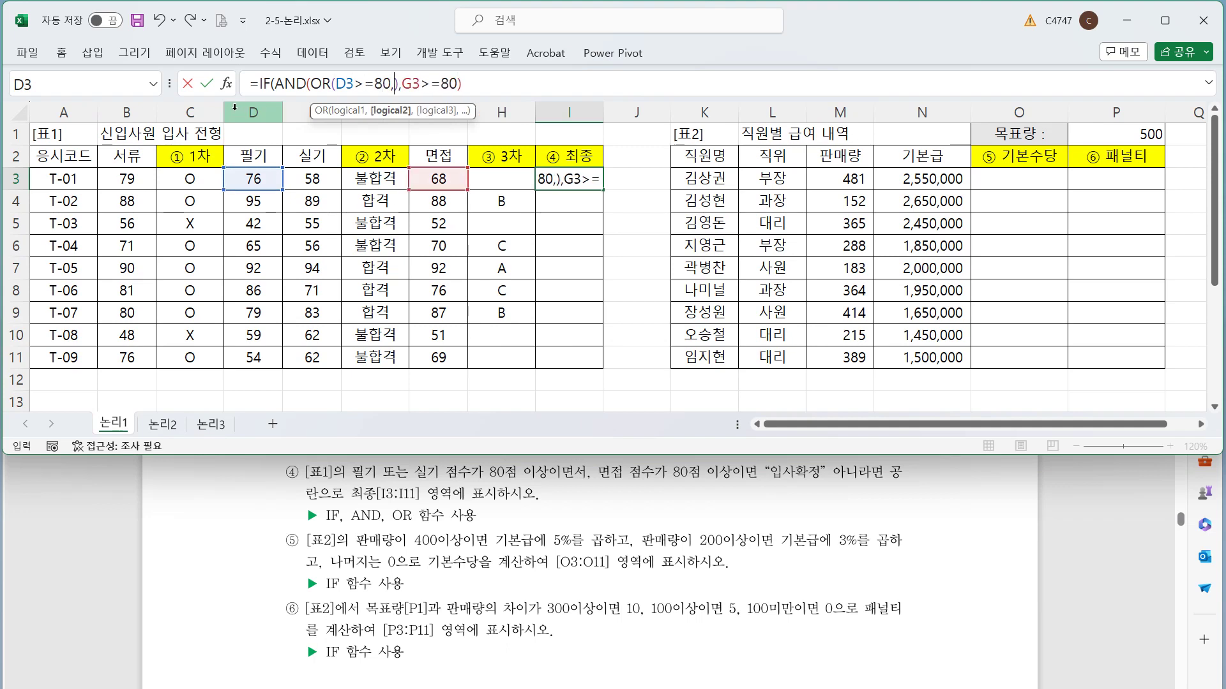
click(312, 178)
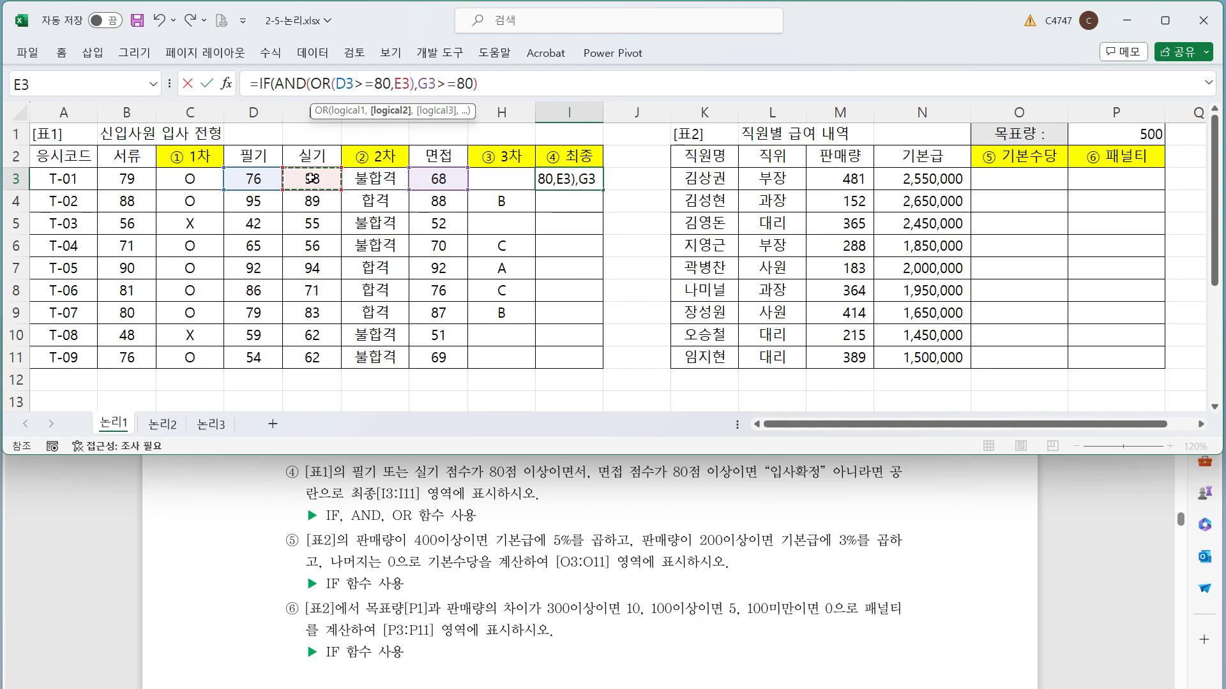
text(>=80)
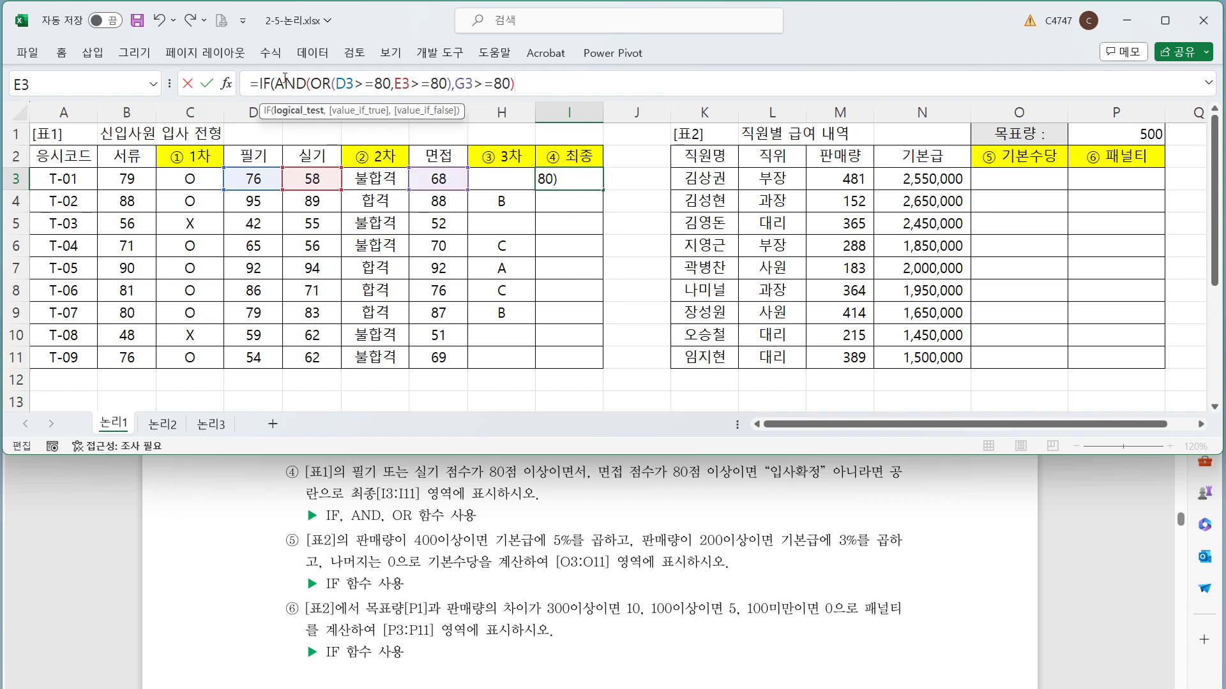
Complete the IF formula in I3 with "입사확정" when true and a blank when false, and fill it down to I11.
drag(284, 83, 511, 84)
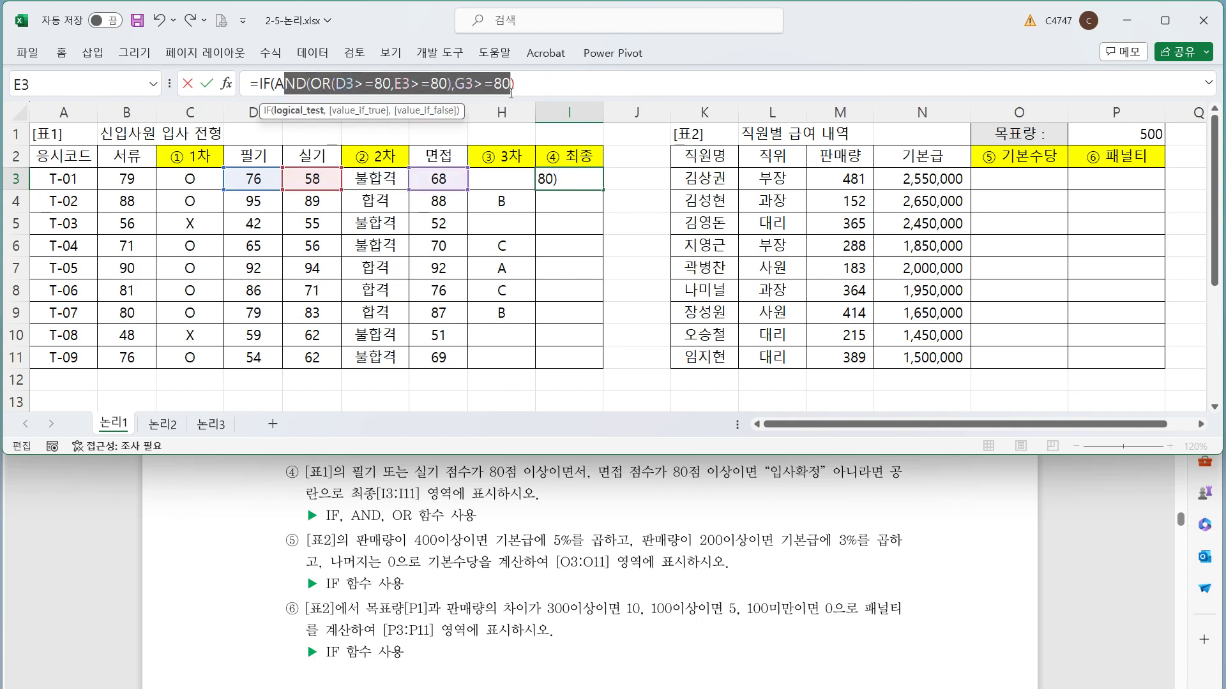
click(550, 84)
text(,)
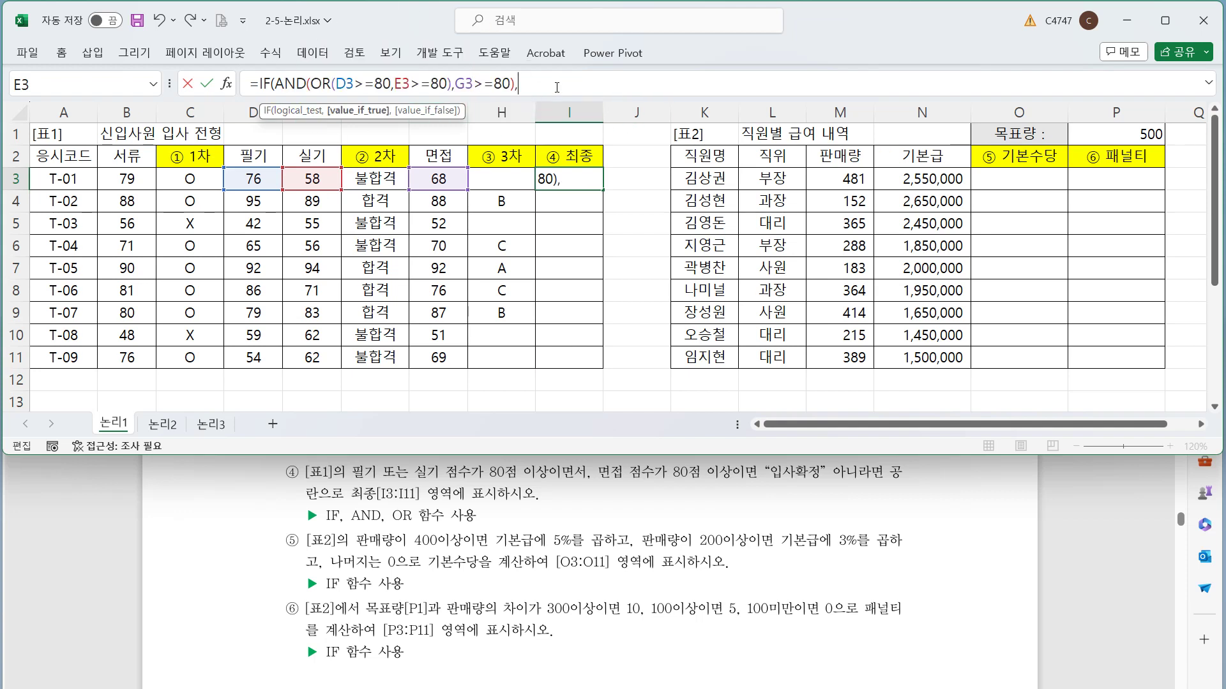
text("입사확정",""))
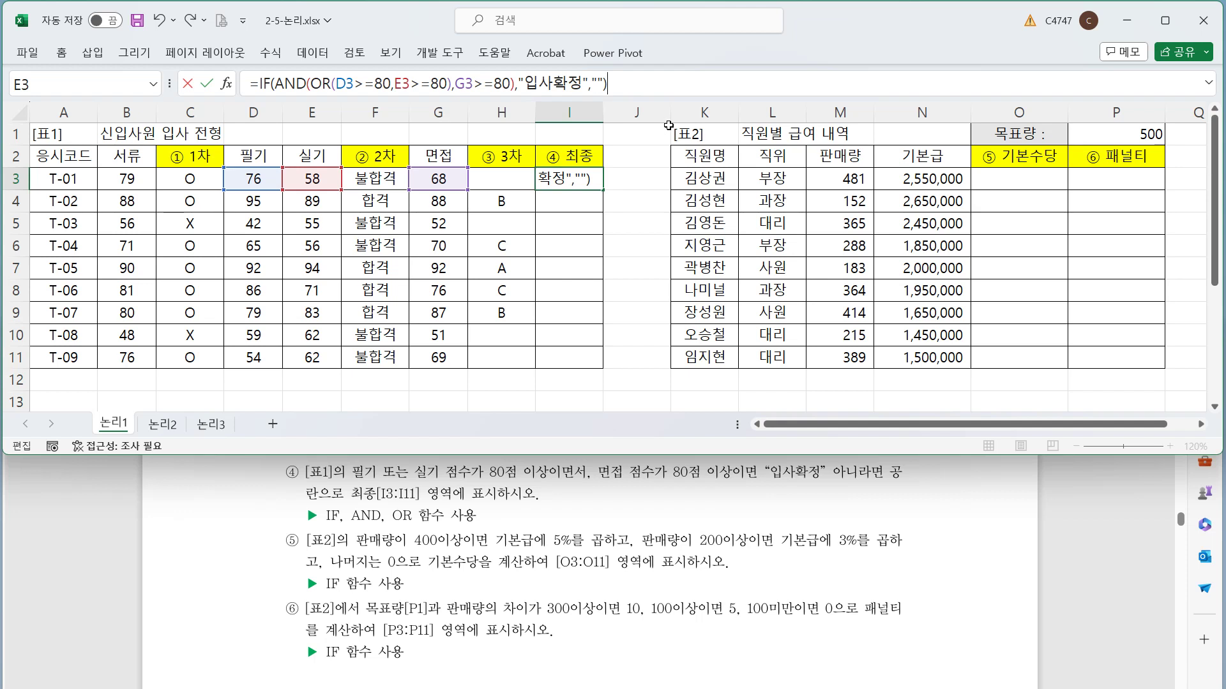
key(ctrl+Return)
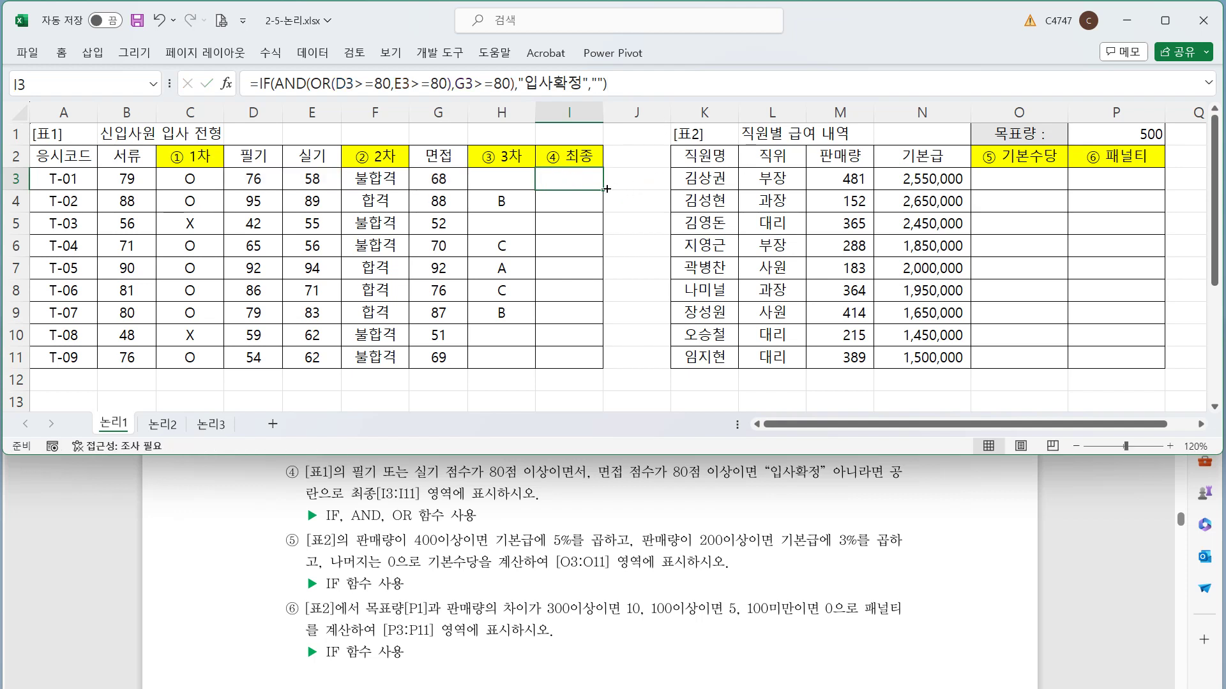
double_click(603, 190)
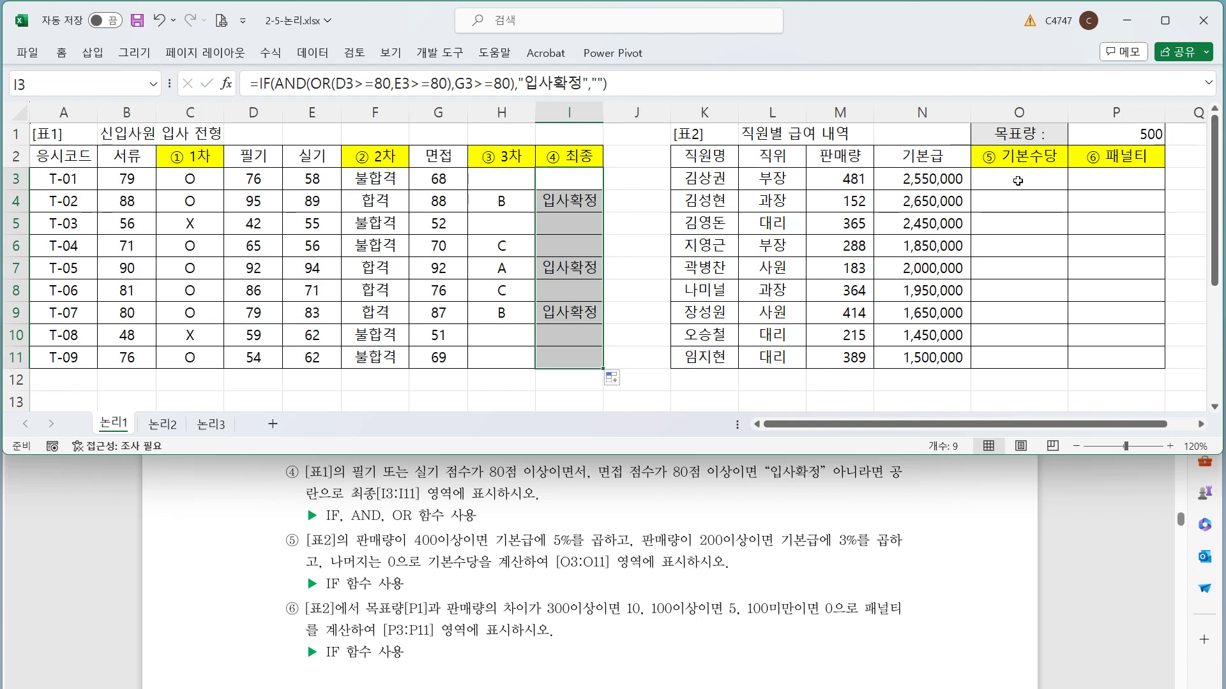
Begin an IF formula in O3 that returns N3*5% when M3>=400.
click(1019, 182)
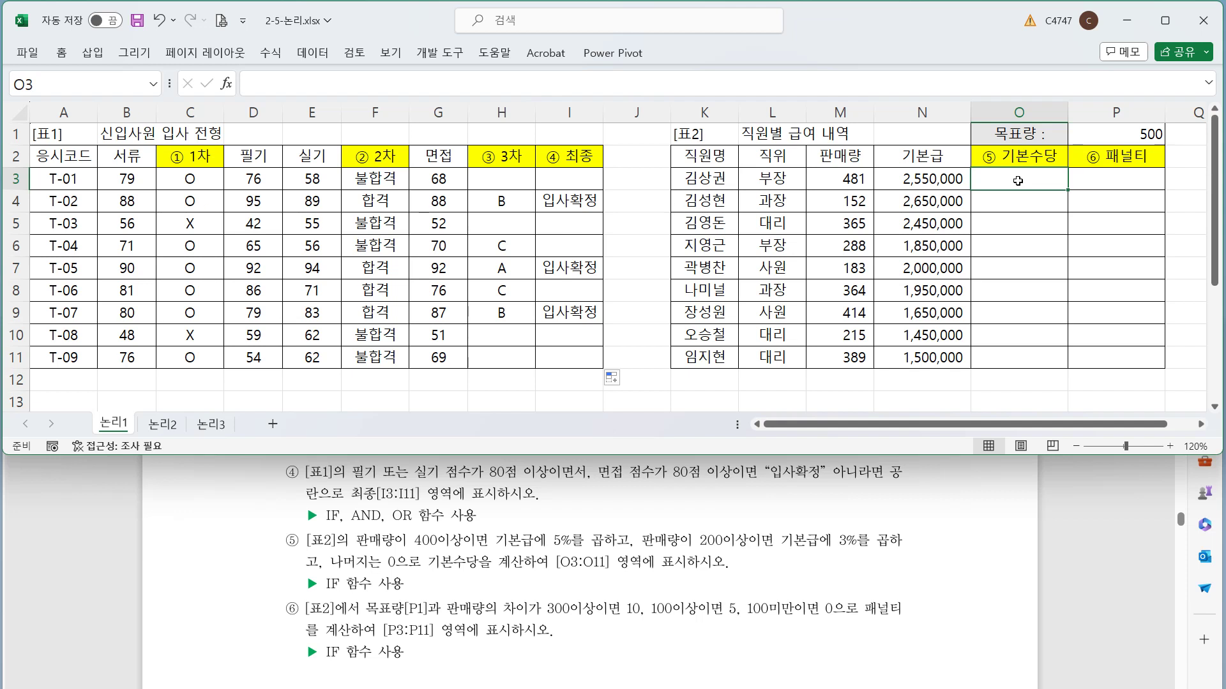
click(864, 84)
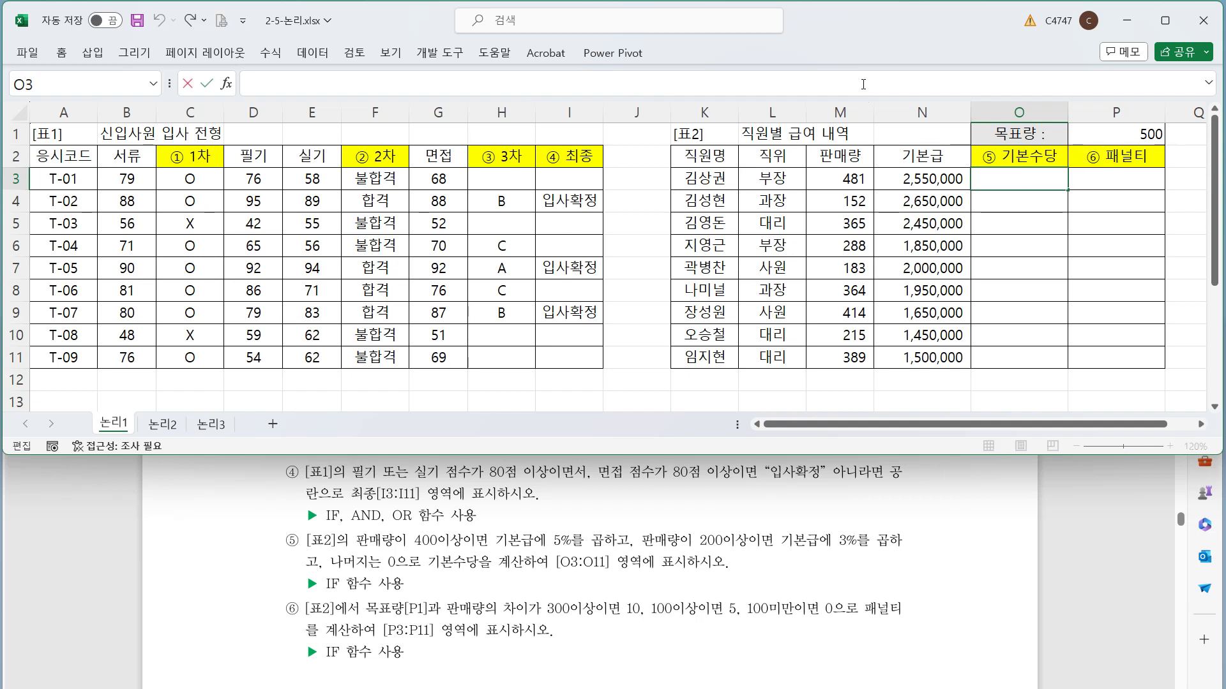
text(=if)
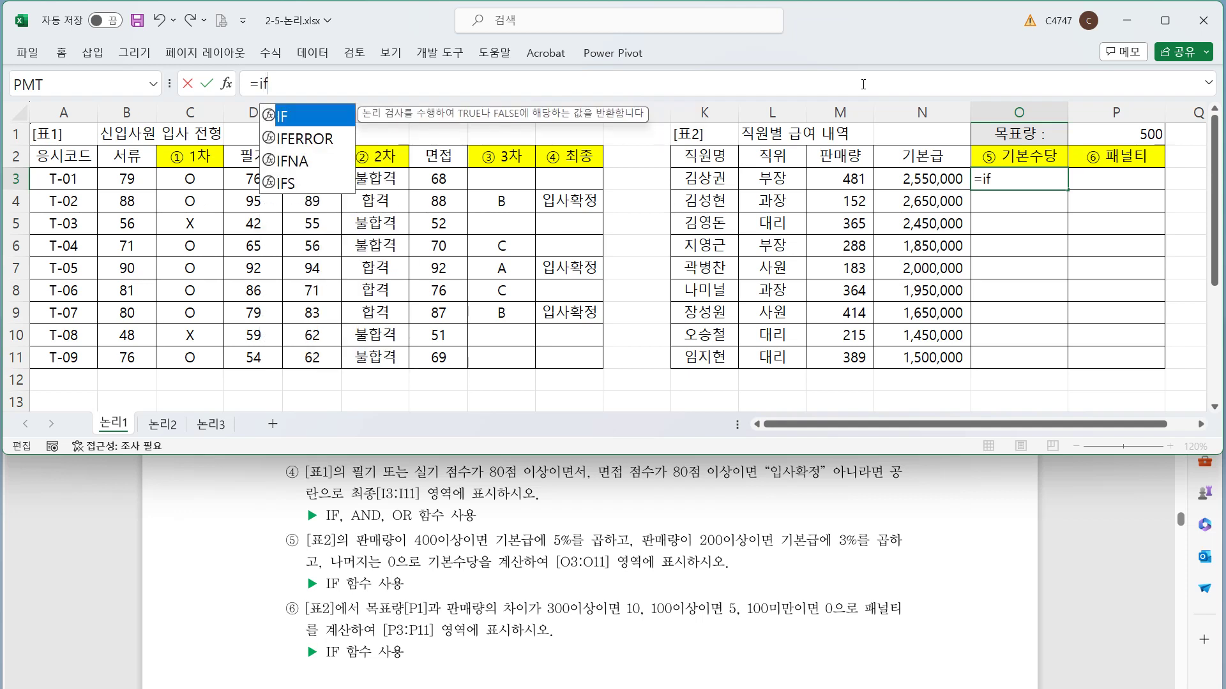
key(Tab)
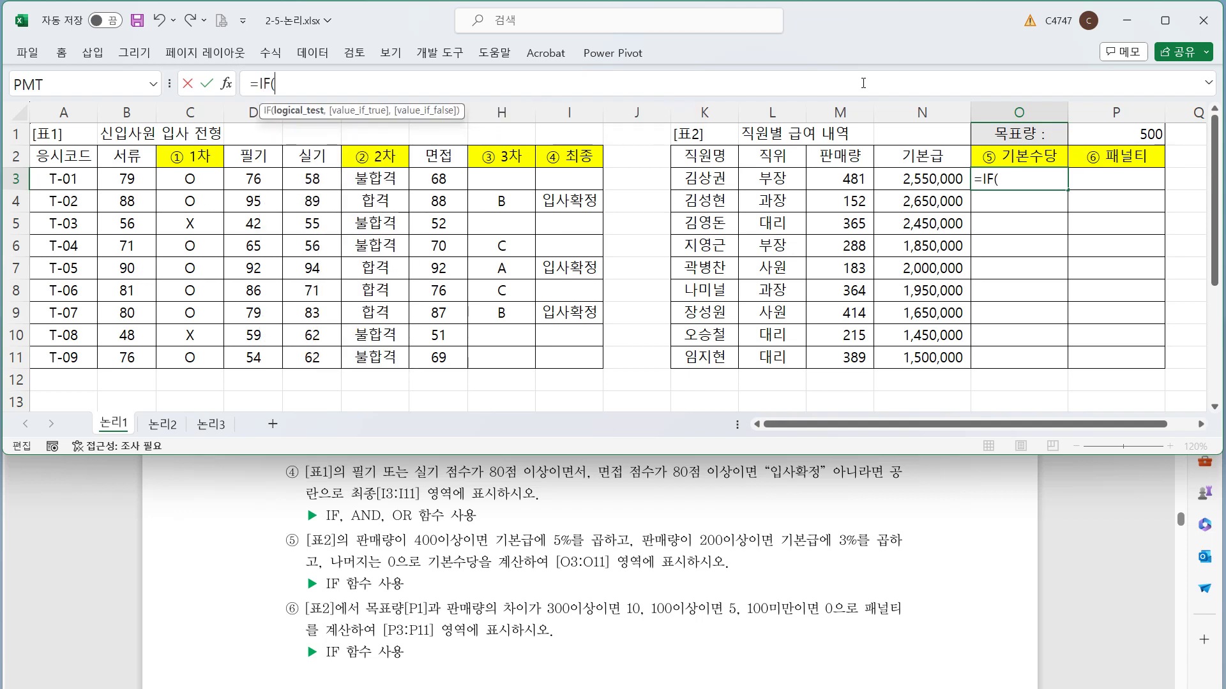
click(856, 180)
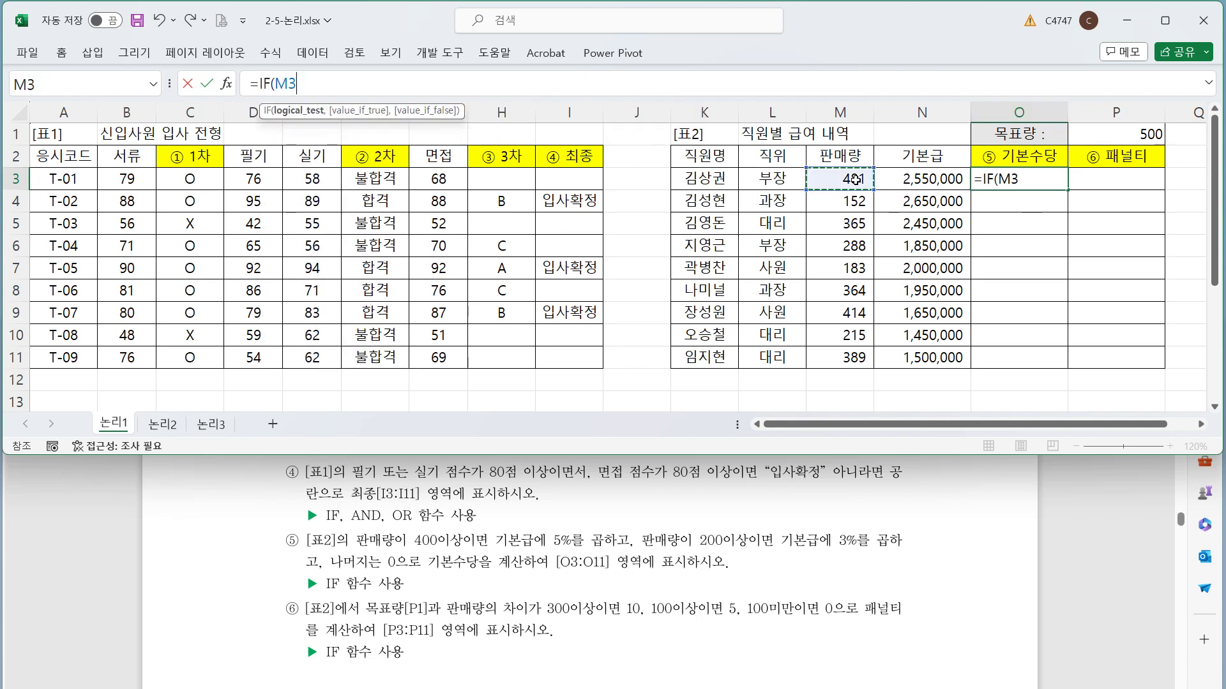
text(>=400,)
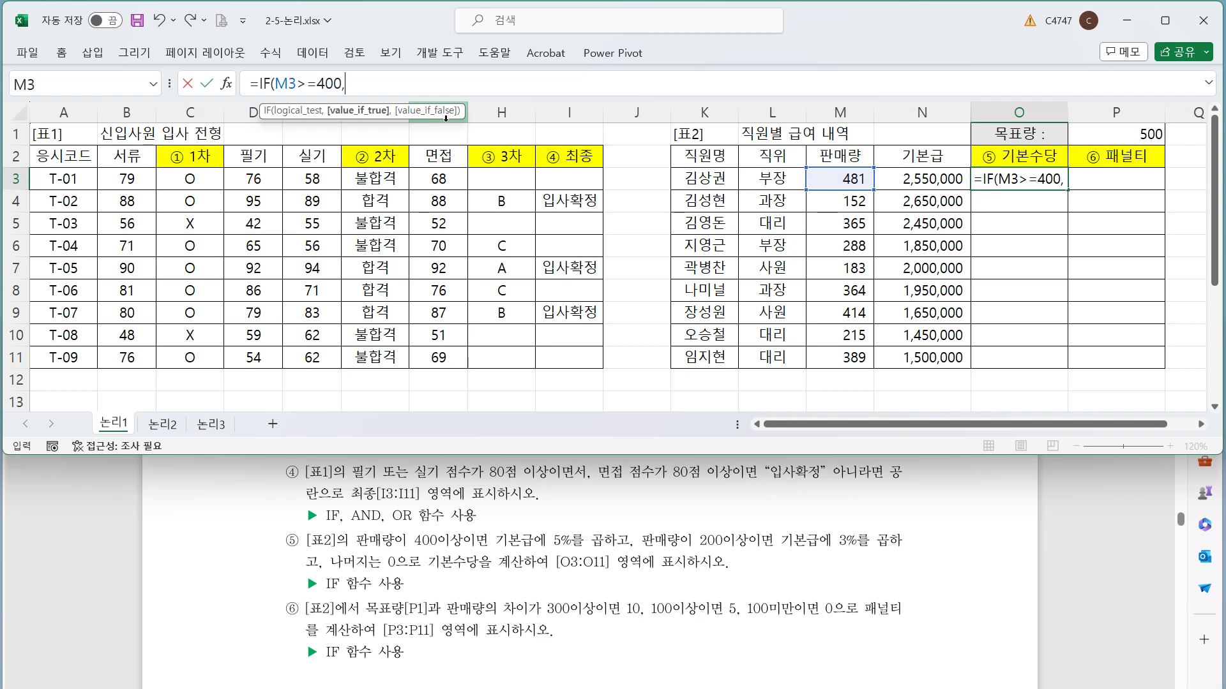
click(931, 174)
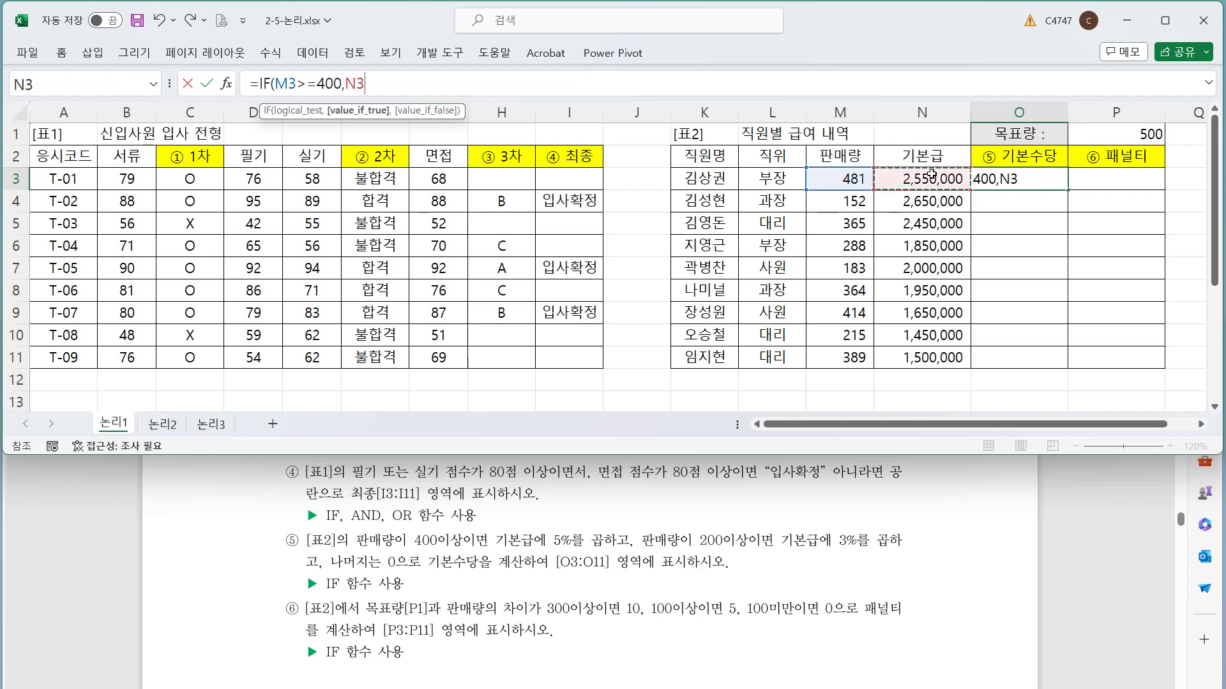
text(*5%)
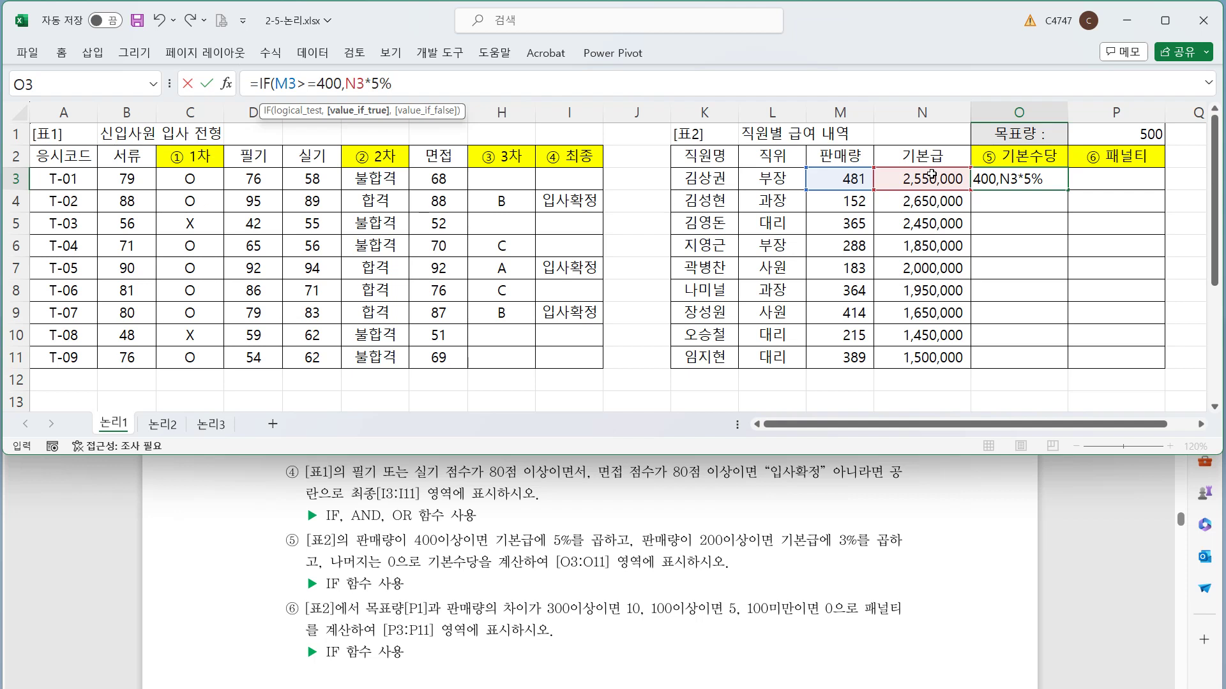
Nest a second IF in O3 as the false value, returning N3*3% when M3>=200.
text(,)
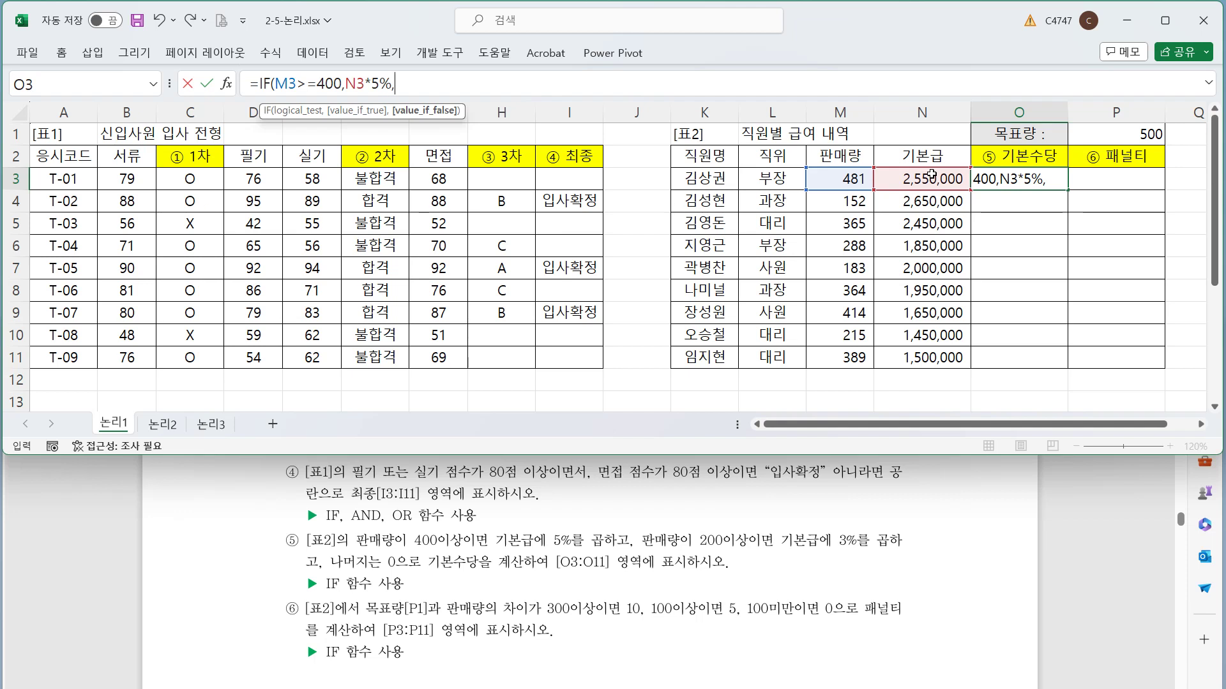
text(IF()
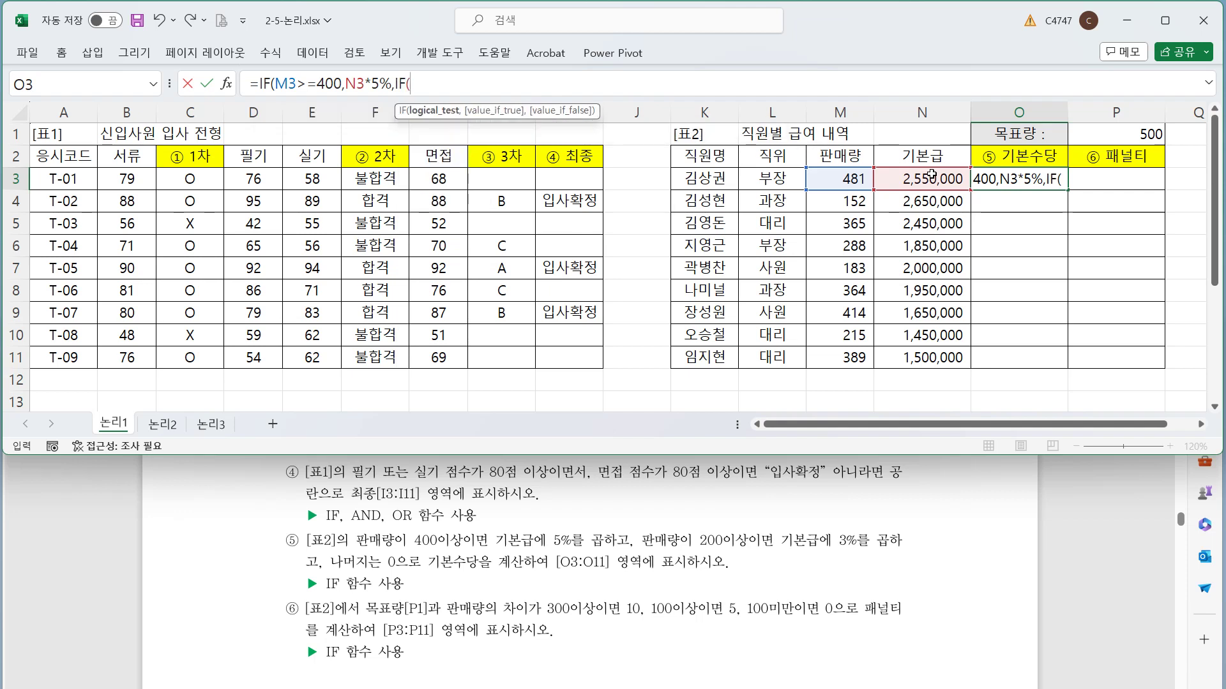
click(838, 176)
text(>=200)
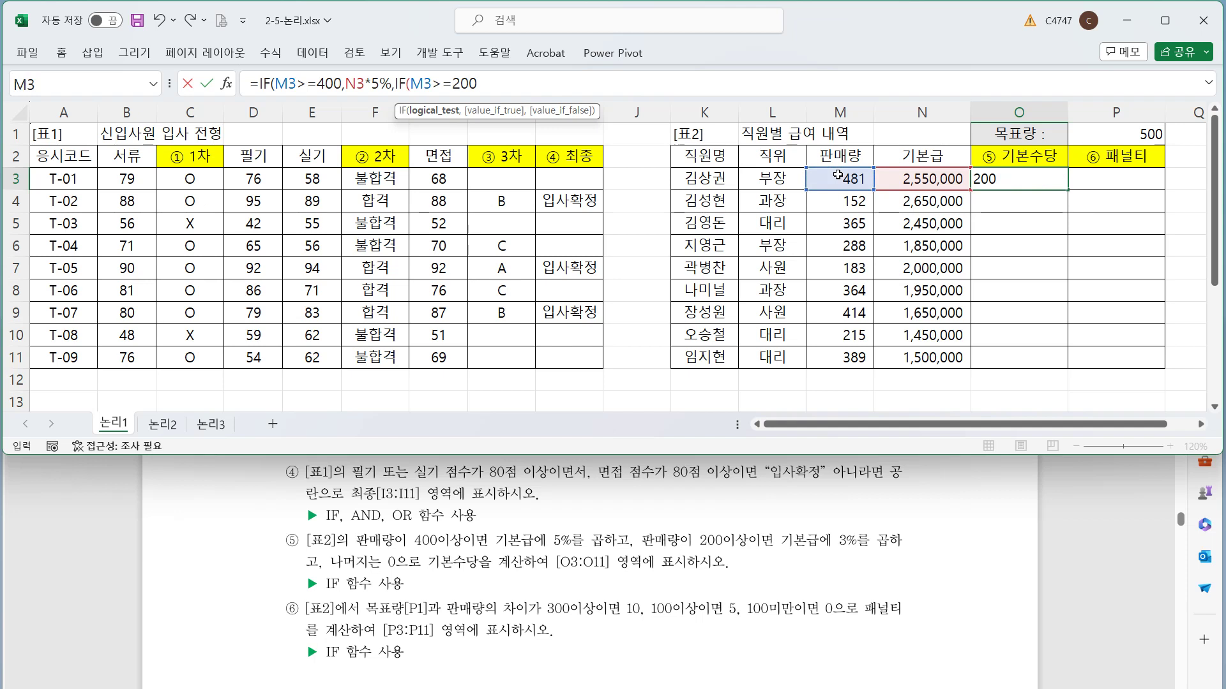
text(,)
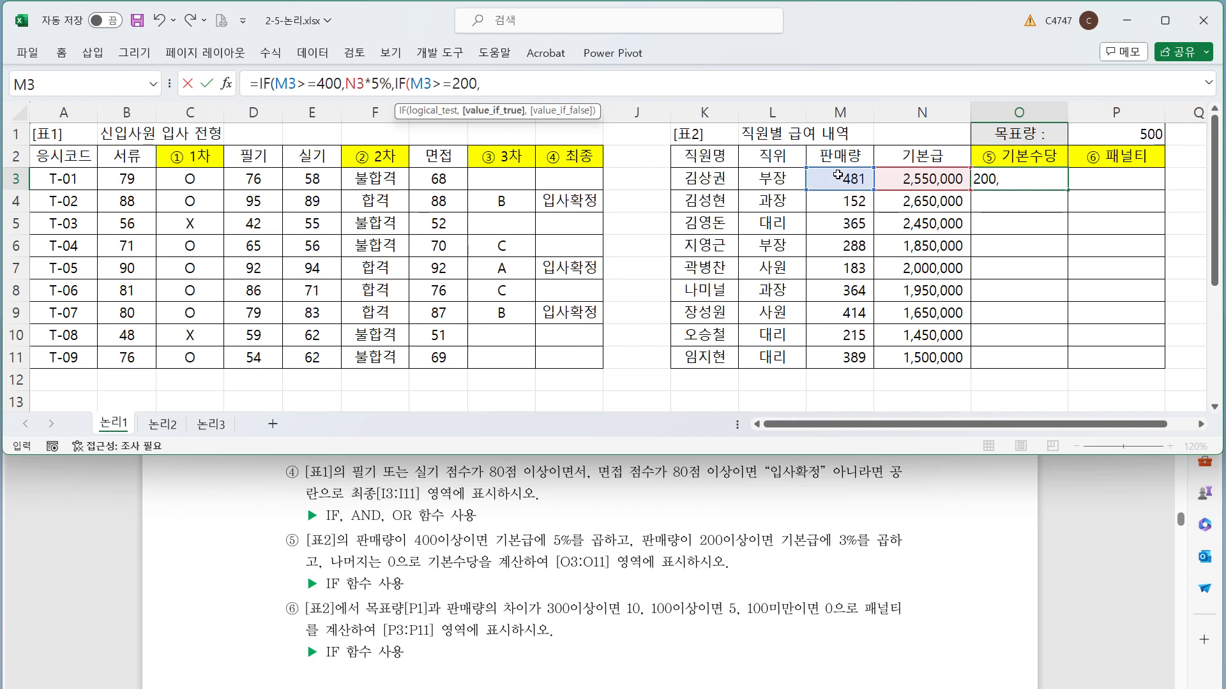
click(916, 181)
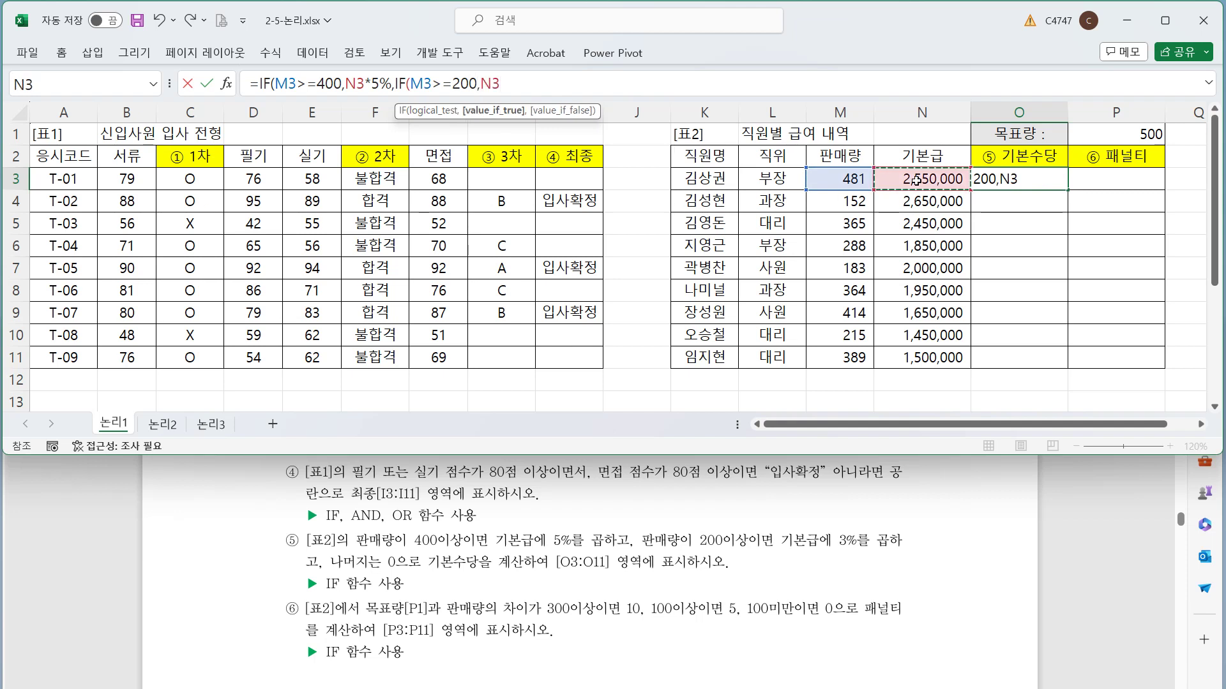
text(*3%)
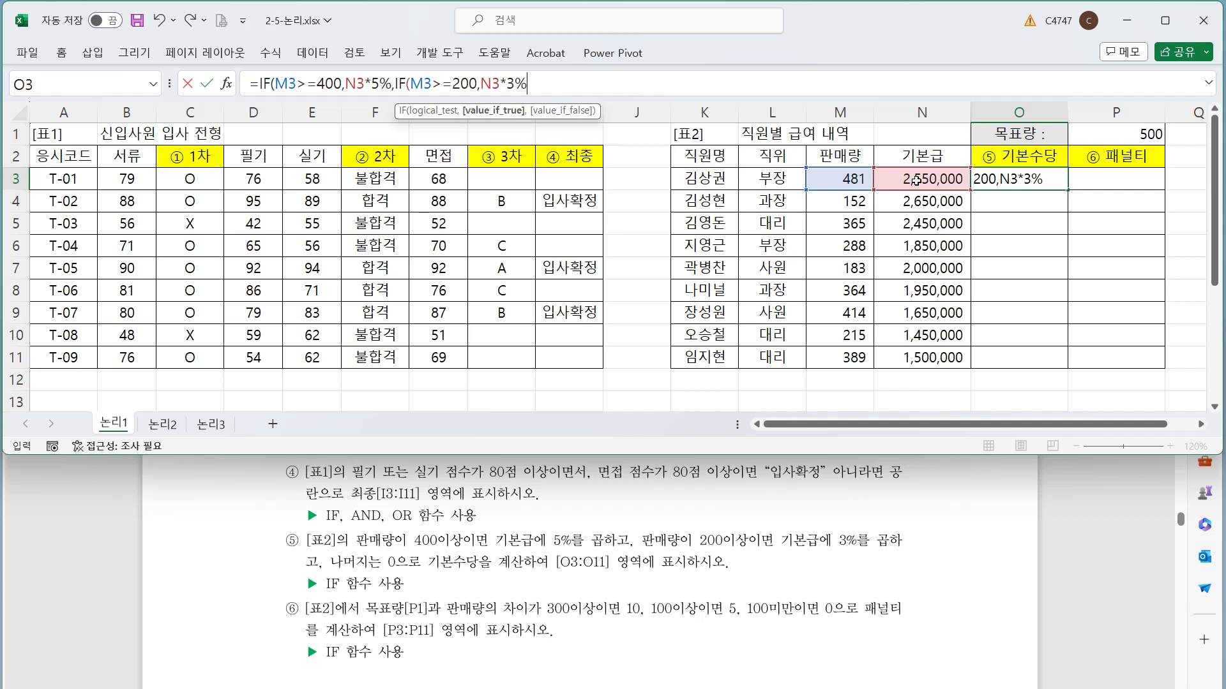
Finish the nested IF in O3 with 0 as its false value and fill the formula down to O11.
text(,)
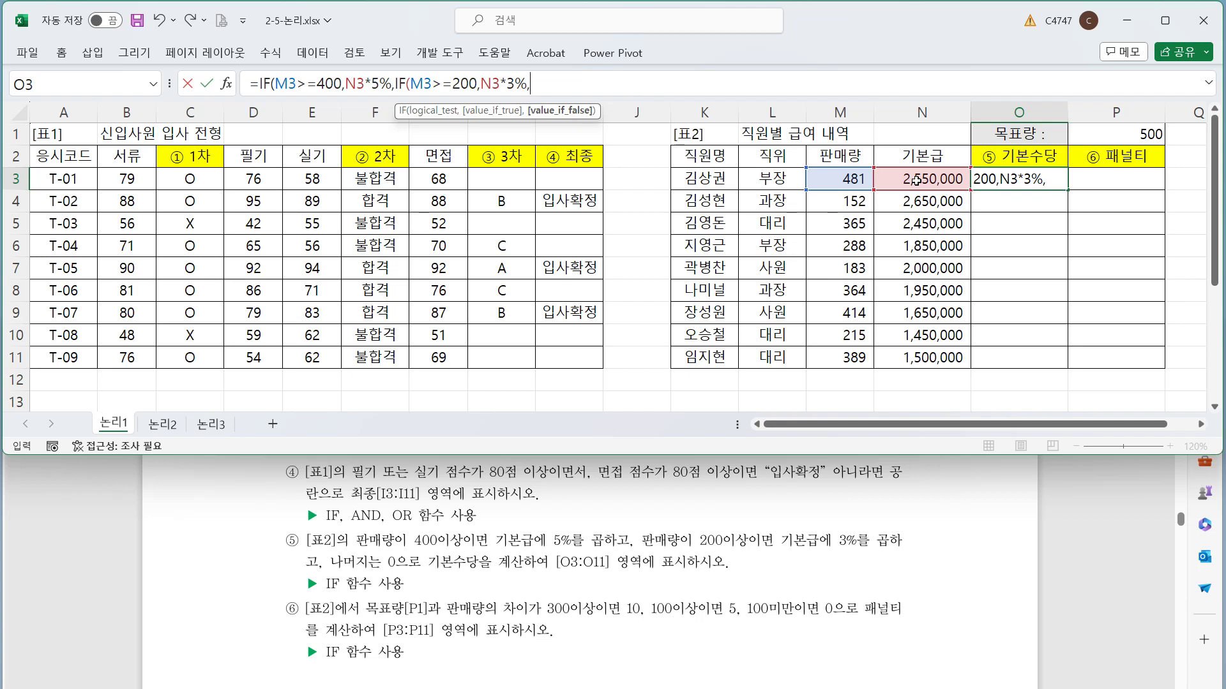
text(0))
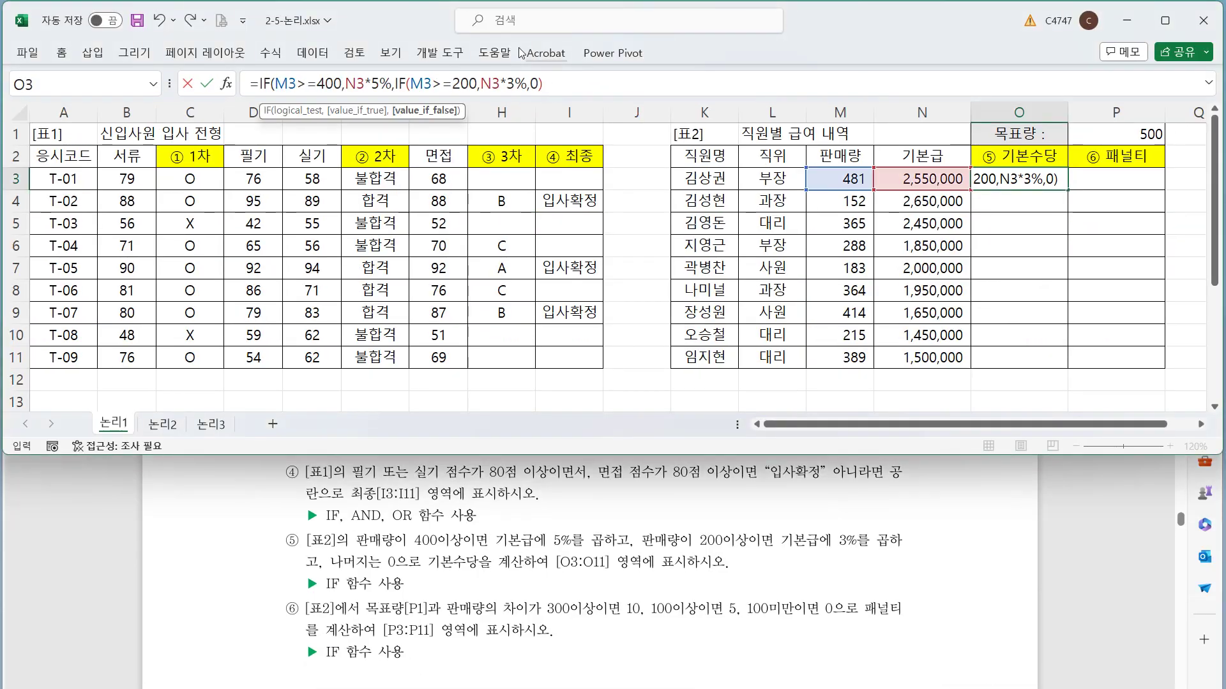
text())
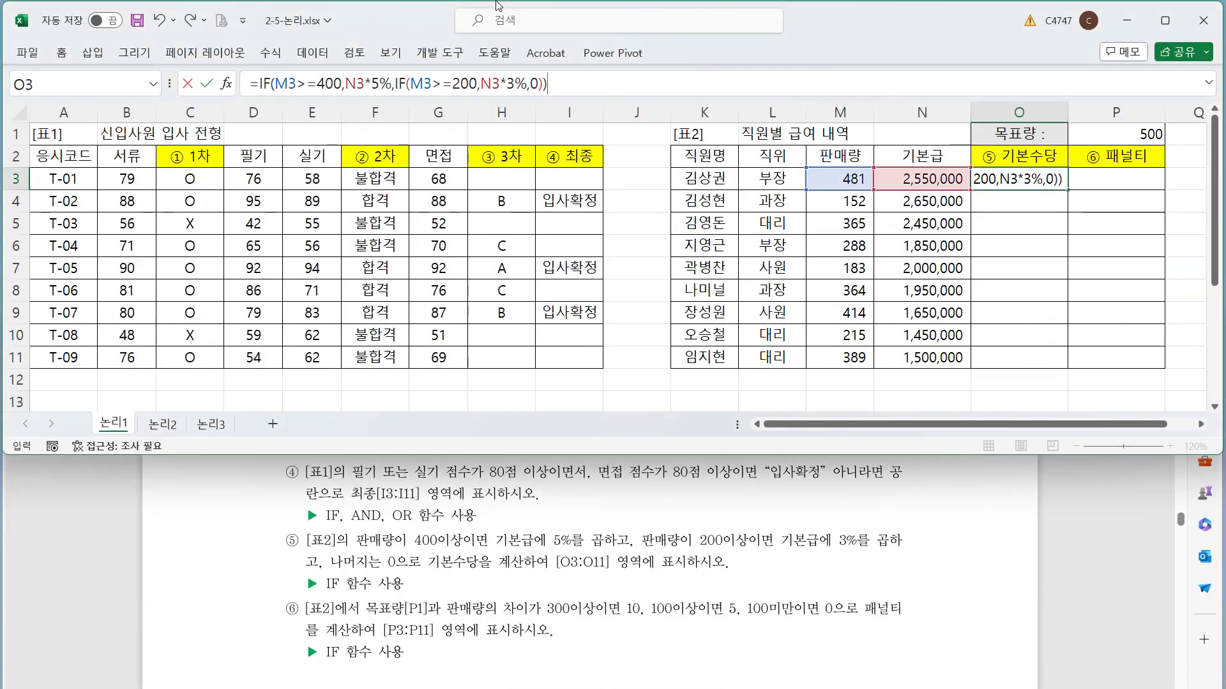
key(ctrl+Return)
double_click(1067, 190)
Begin an IF formula in P3 that returns 10 when $P$1-M3>=300, keeping P1 as an absolute reference.
click(1109, 177)
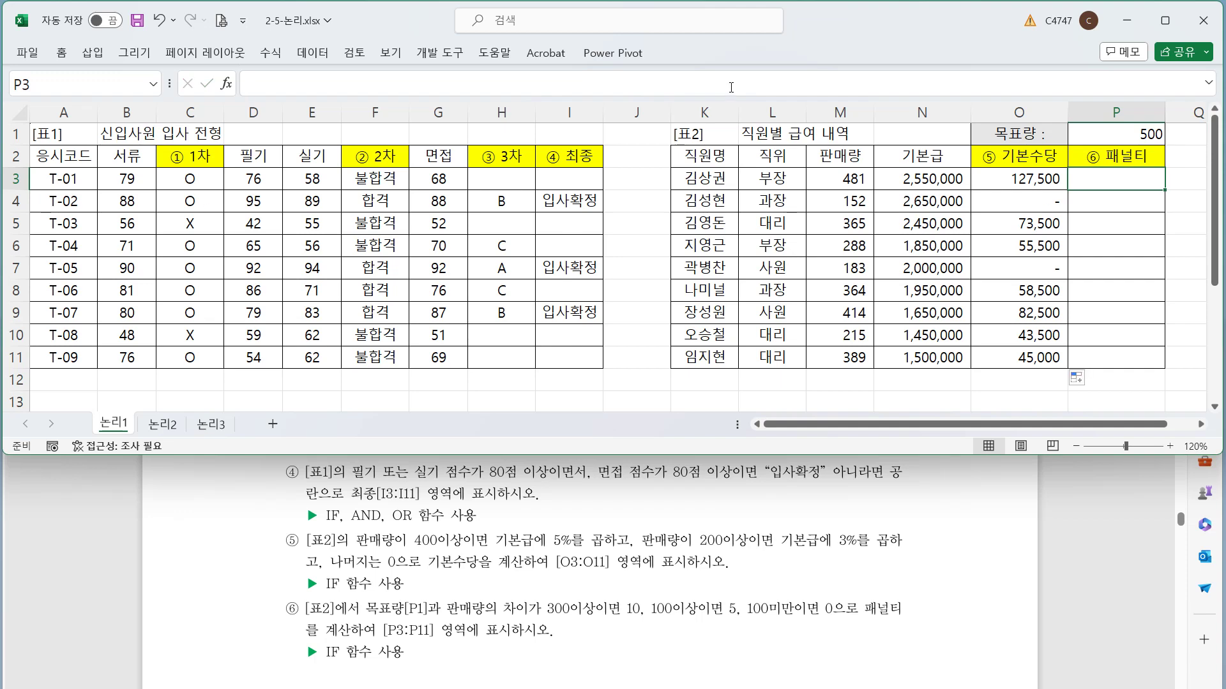
text(=IF()
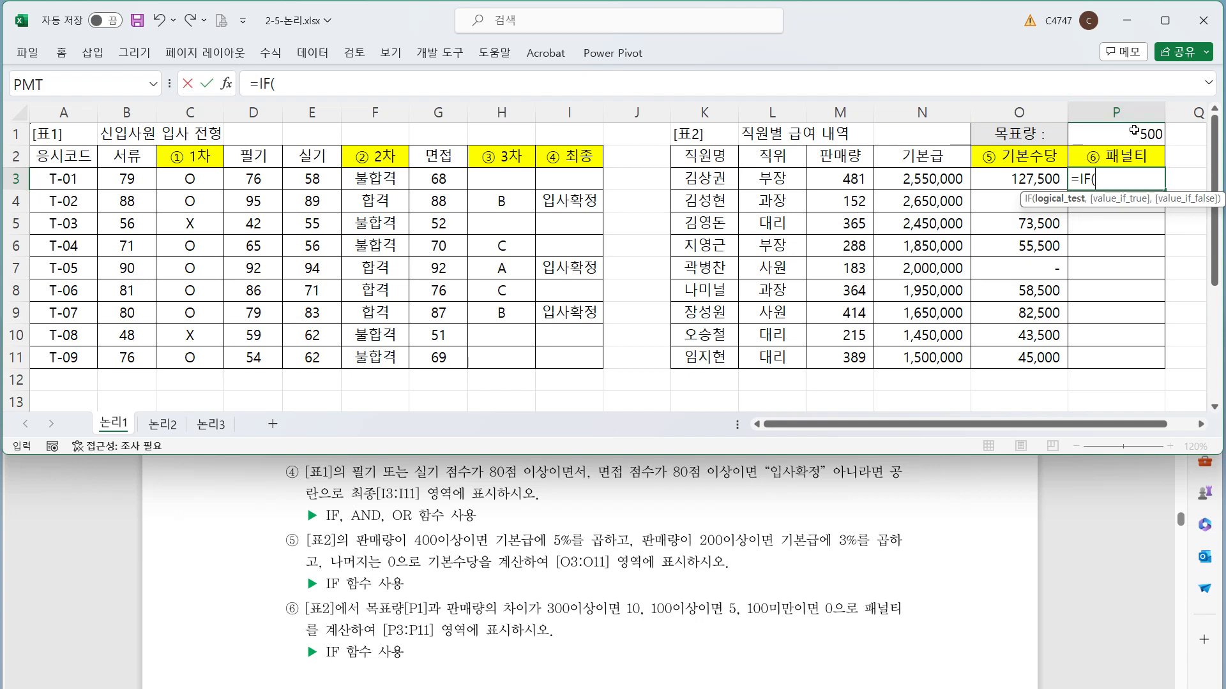
click(1133, 131)
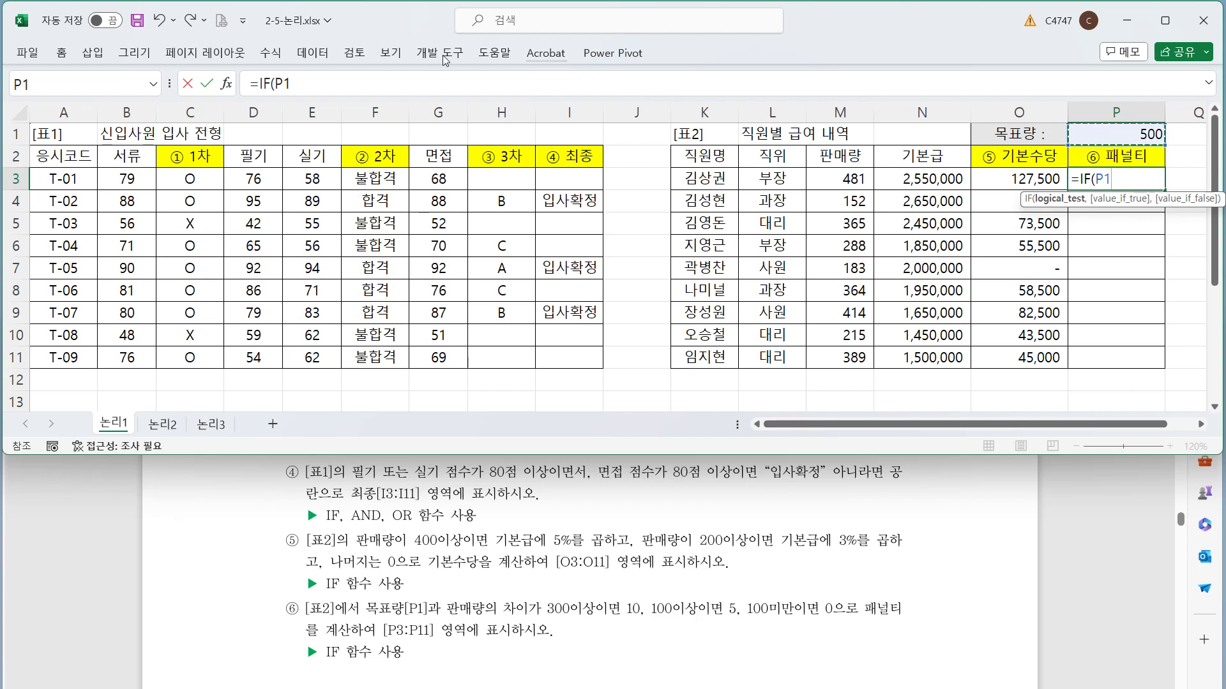
click(447, 83)
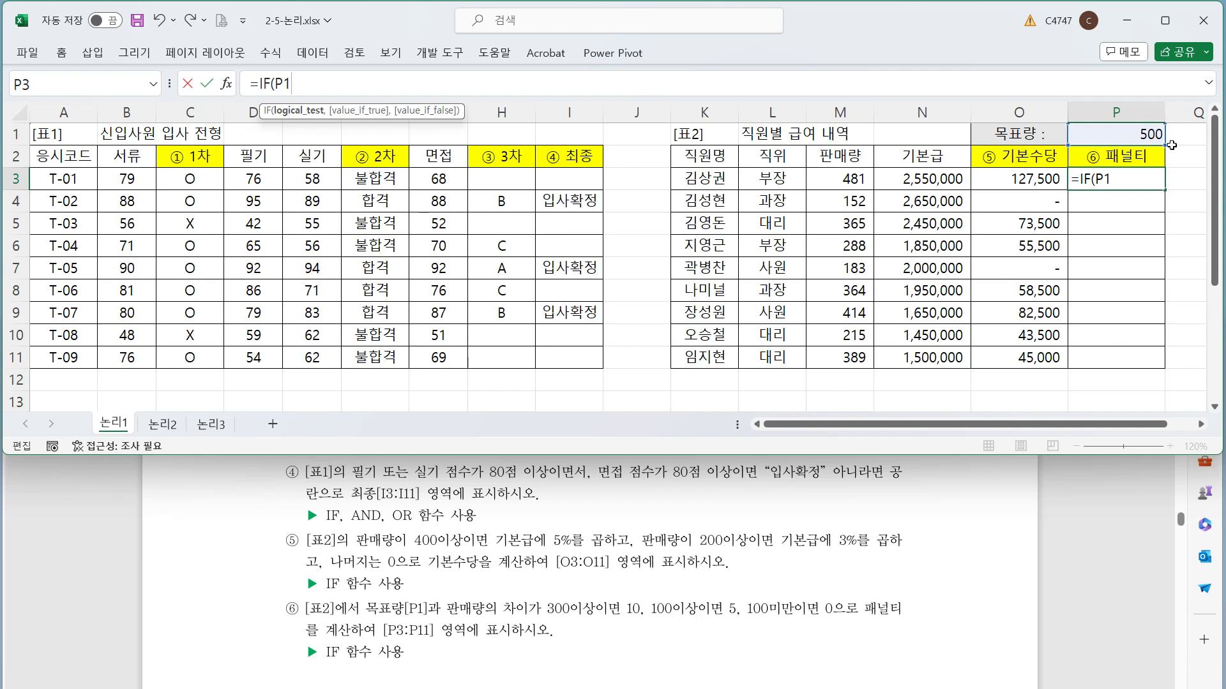
key(F4)
click(854, 180)
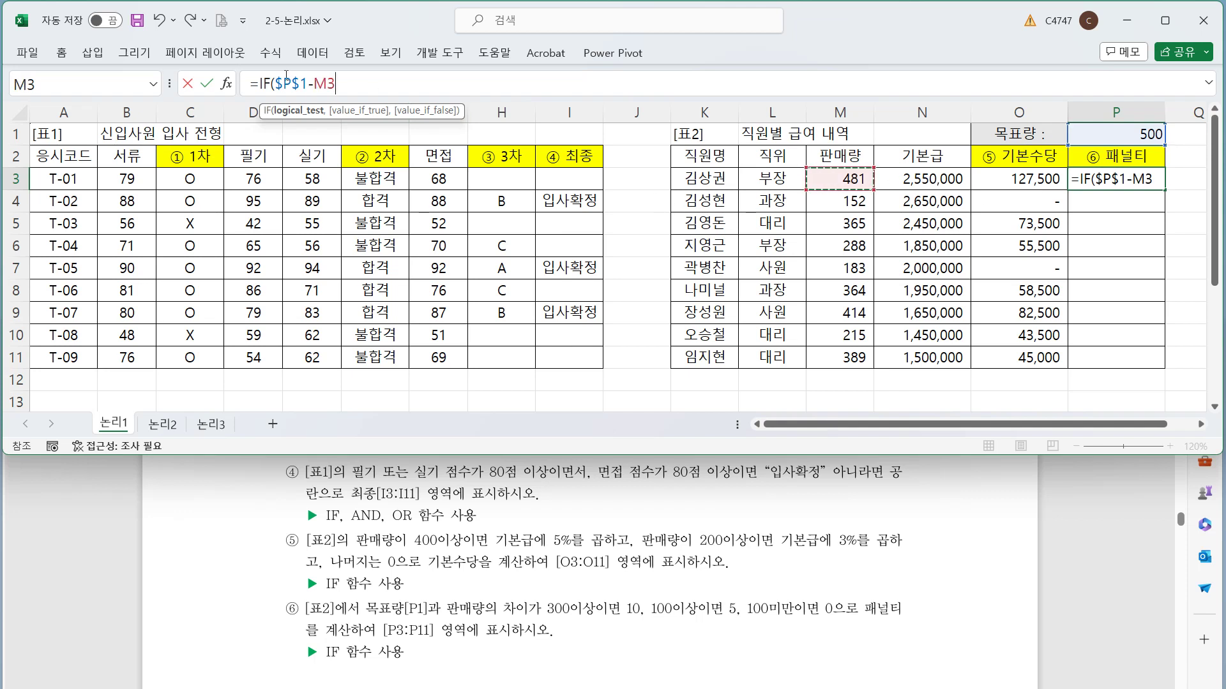
drag(275, 84, 336, 90)
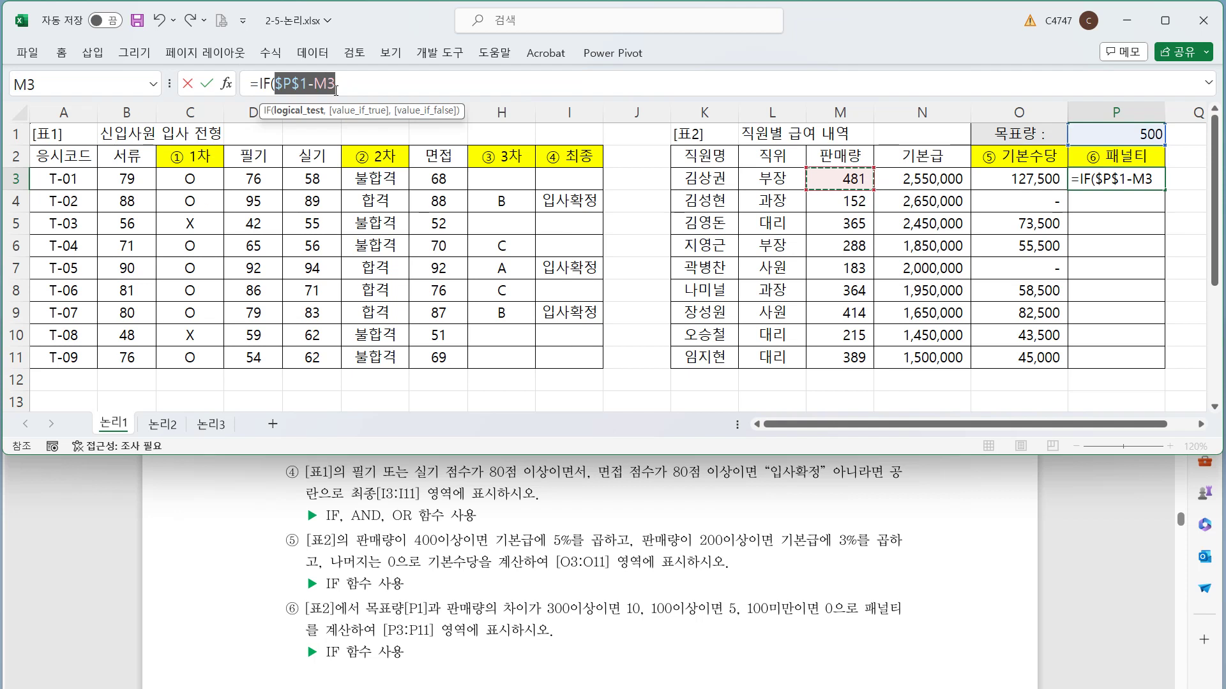
click(350, 84)
text(>=300)
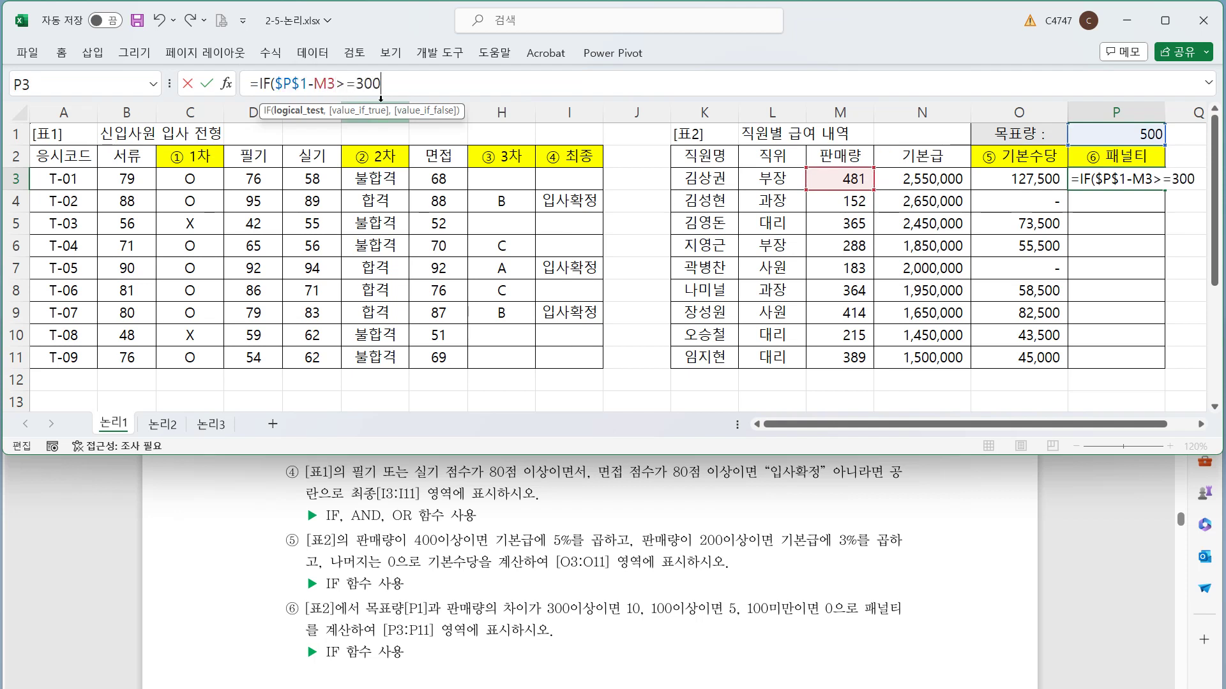
text(,)
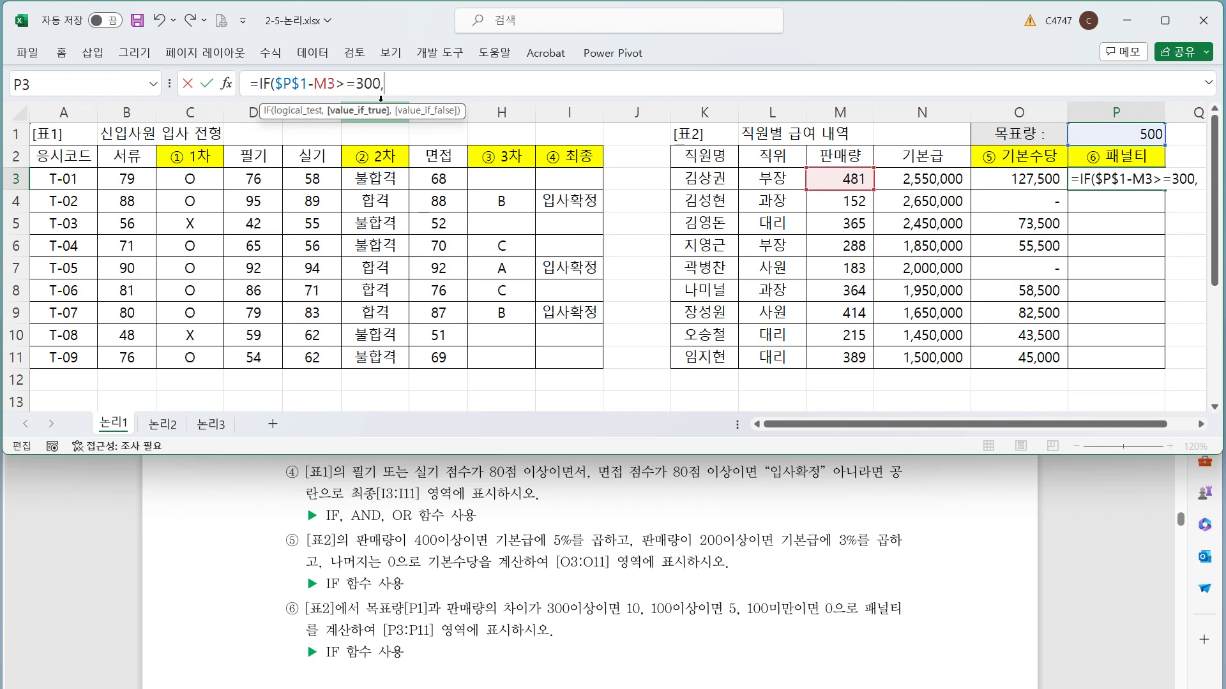
text(10)
Nest a second IF in P3 that returns 5 when $P$1-M3>=100 and 0 otherwise.
text(,IF()
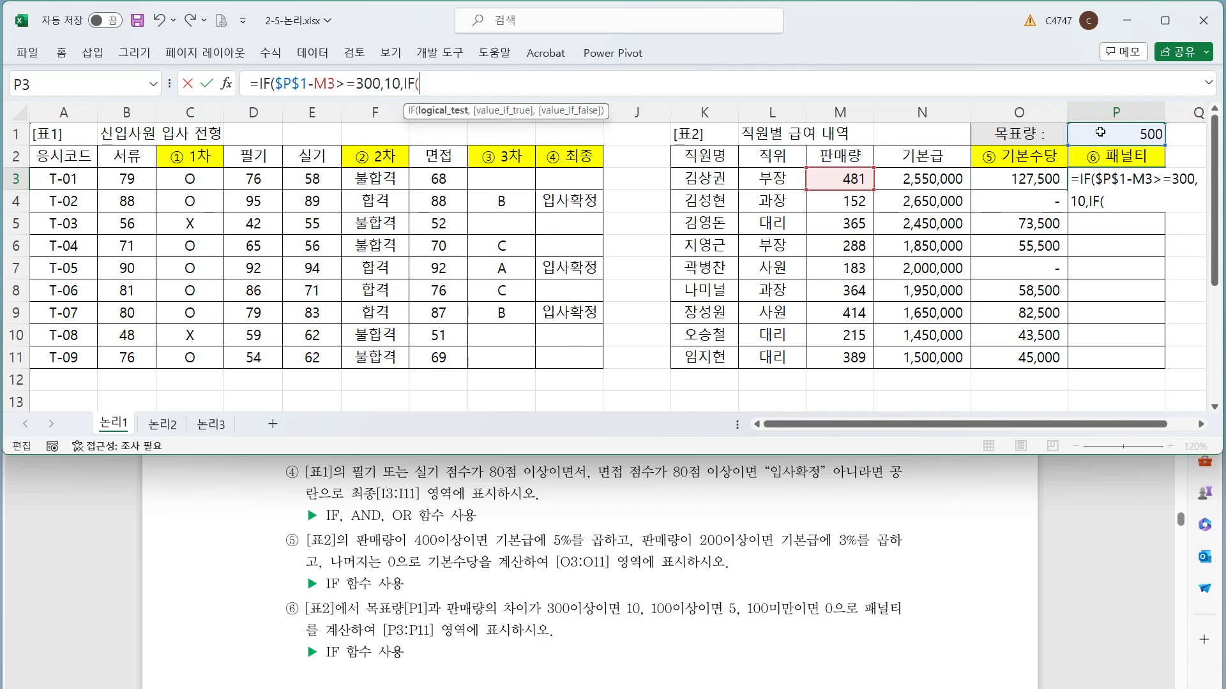
click(1100, 132)
key(F4)
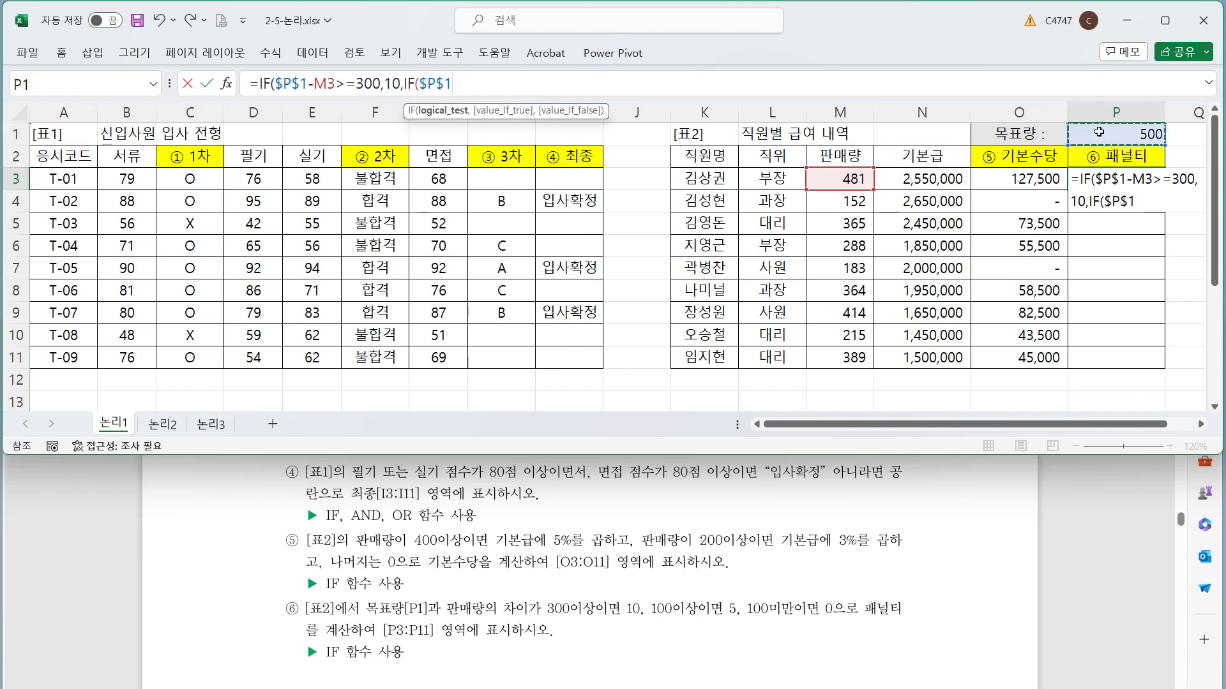
text(-)
click(849, 181)
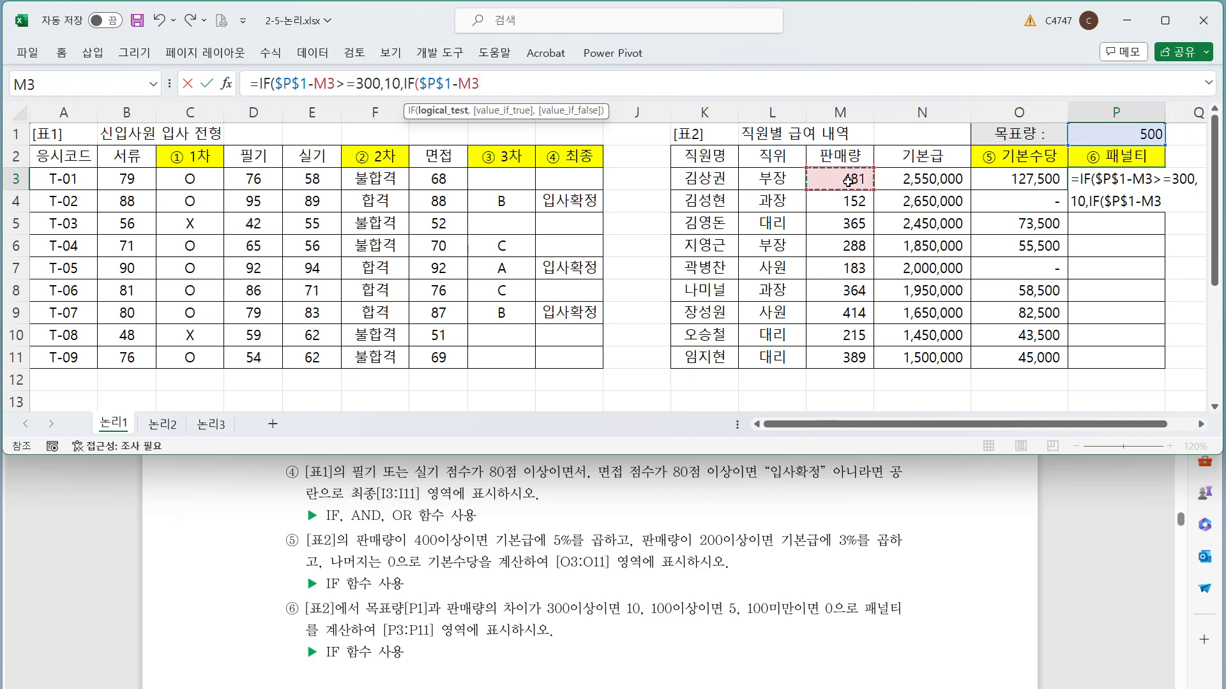
text(>=100,)
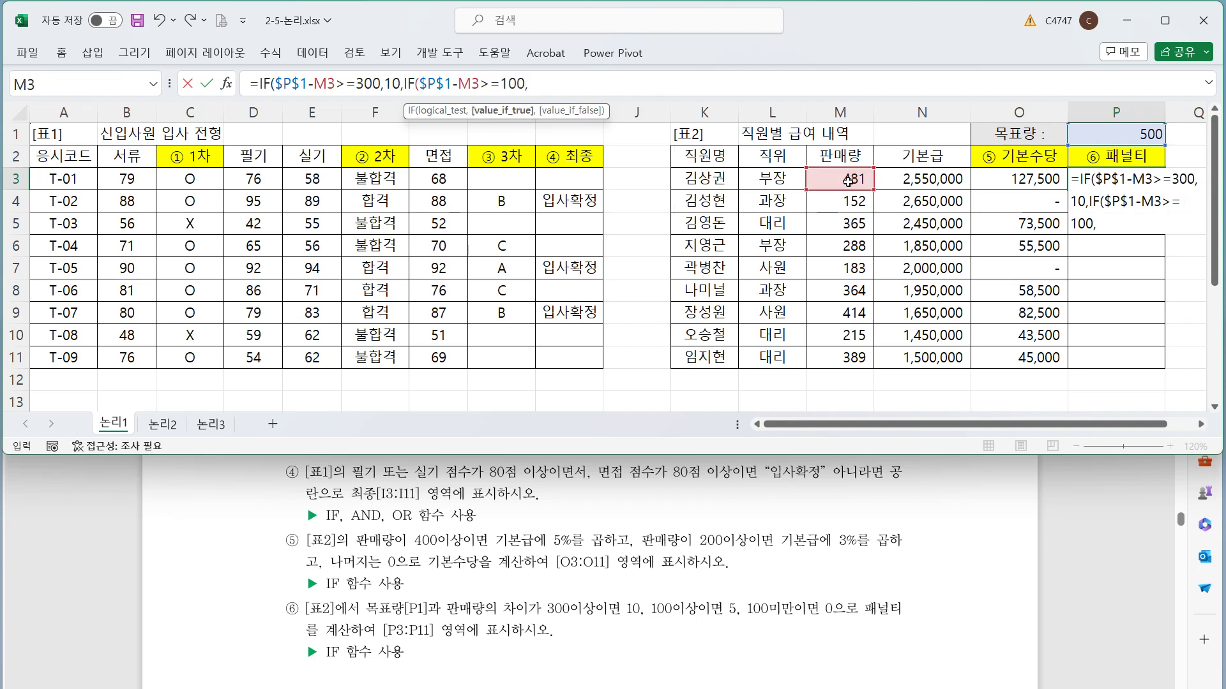
text(5,0)
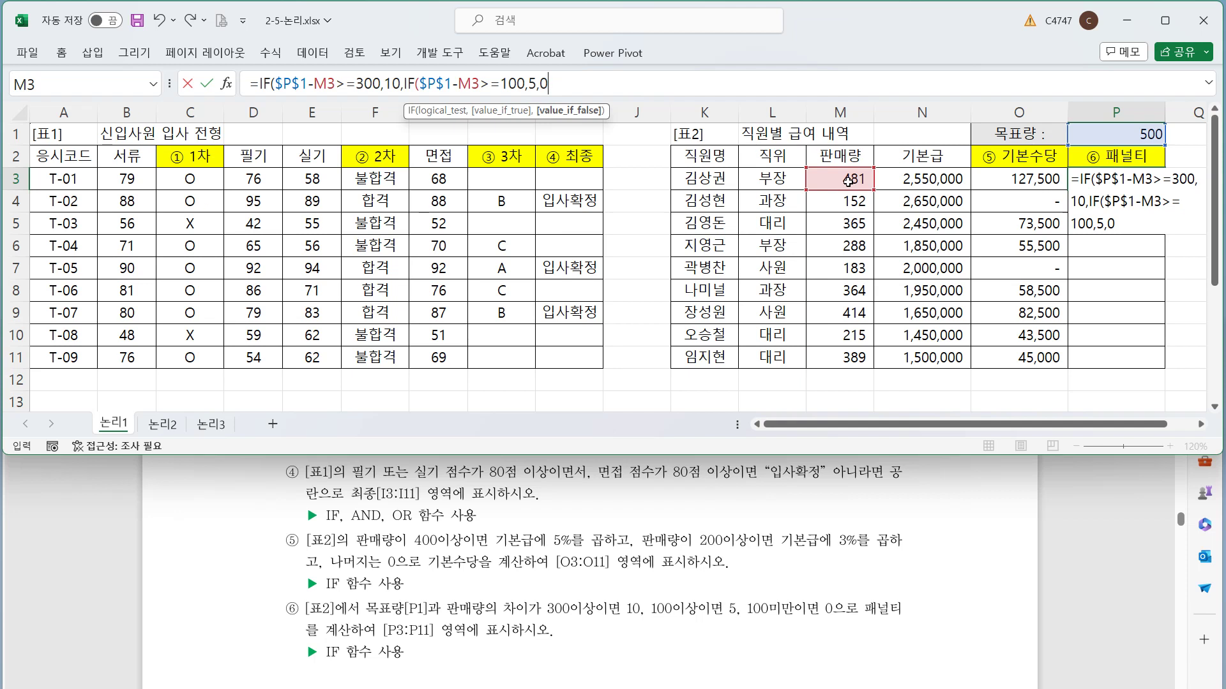
Close both IF functions in P3 and fill the formula down to P11.
text()))
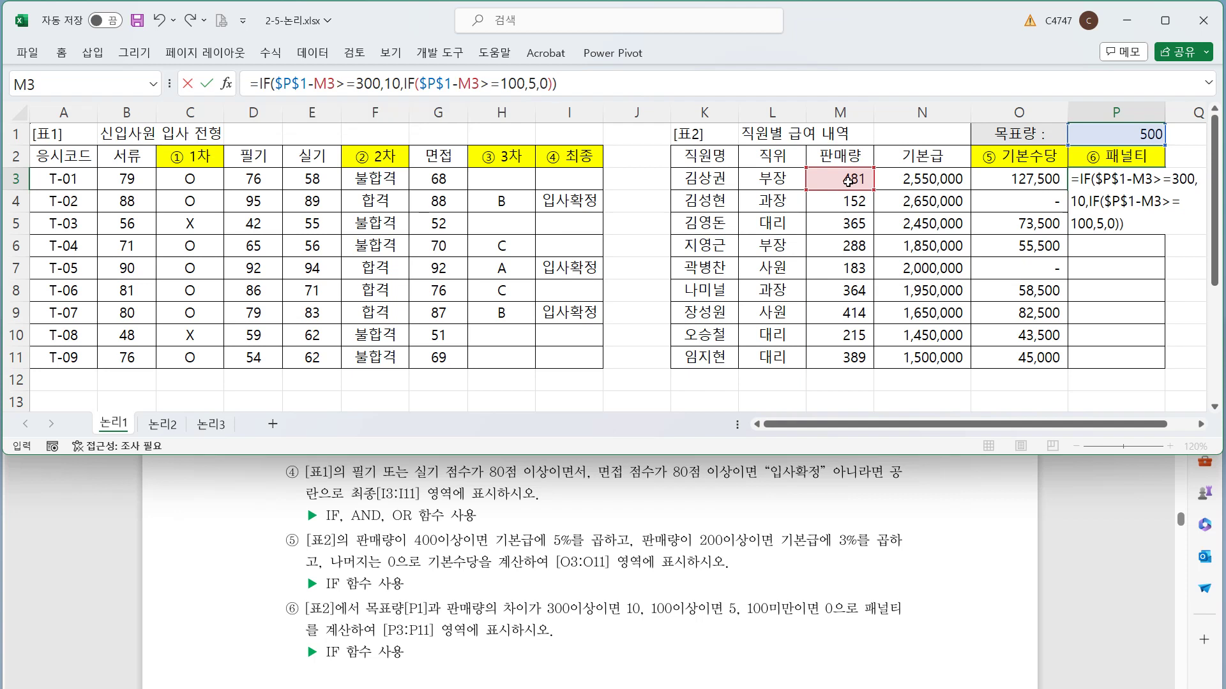
key(ctrl+Return)
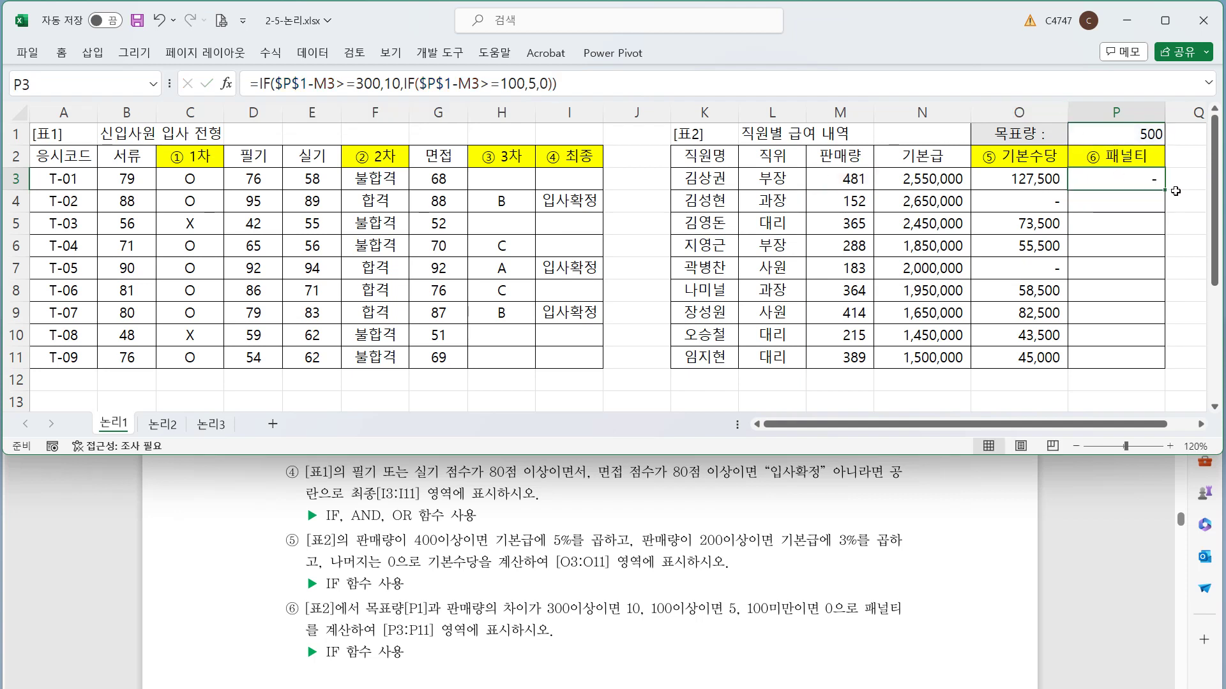
double_click(1165, 189)
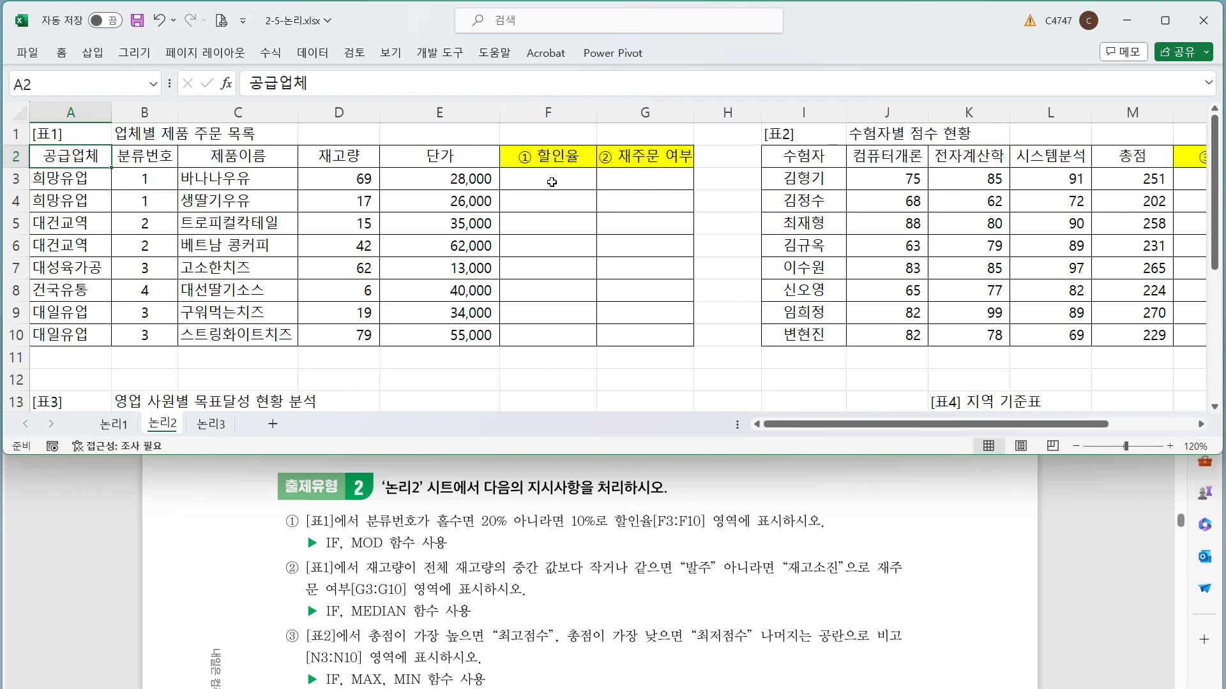
Enter the trial formula =MOD(B3,2) in H3 of the 논리2 sheet and fill it down to H10.
click(553, 159)
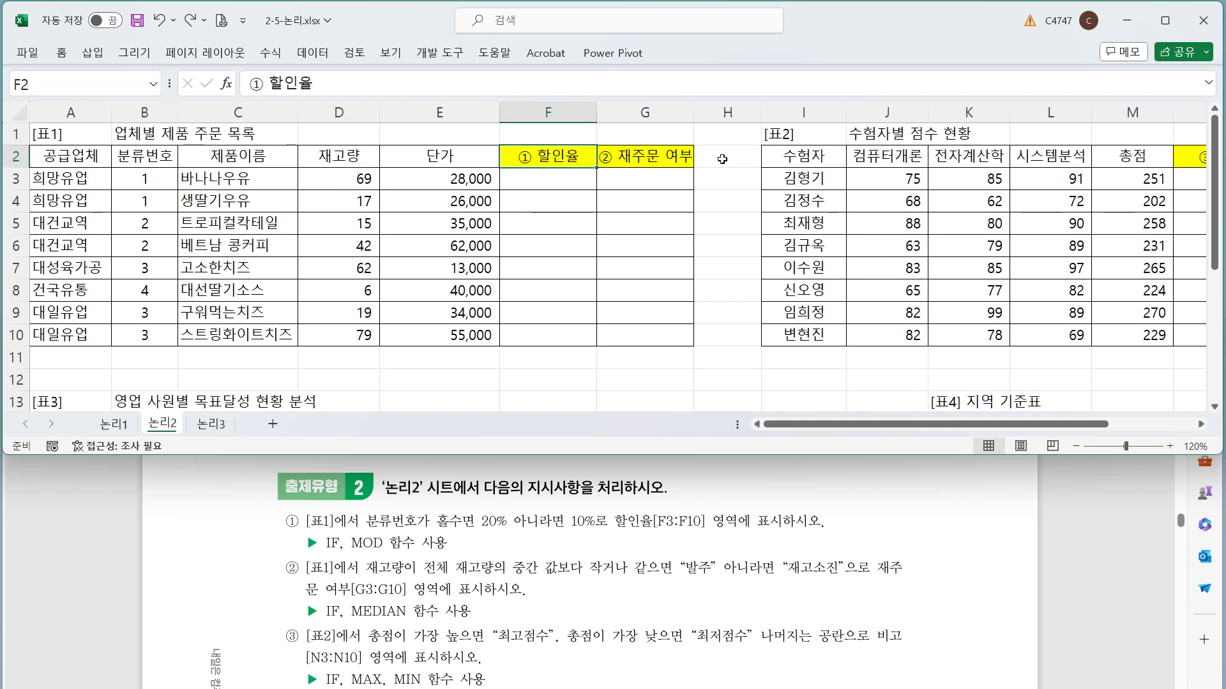
click(712, 179)
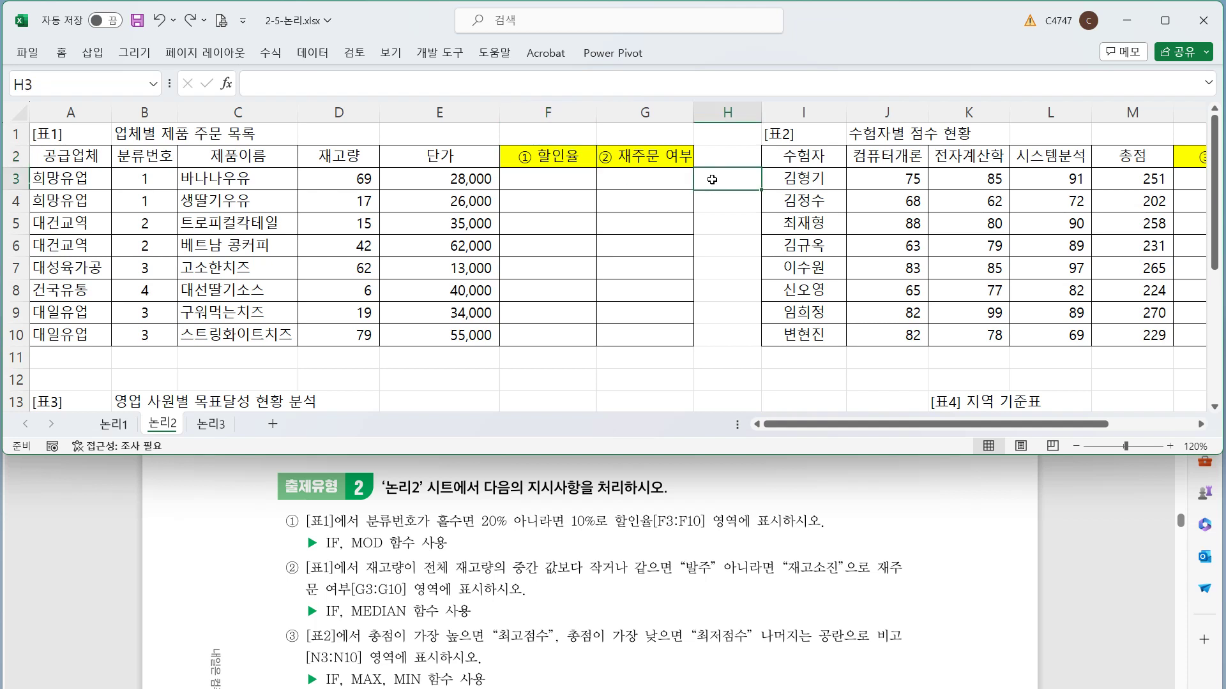
text(=mo)
key(Tab)
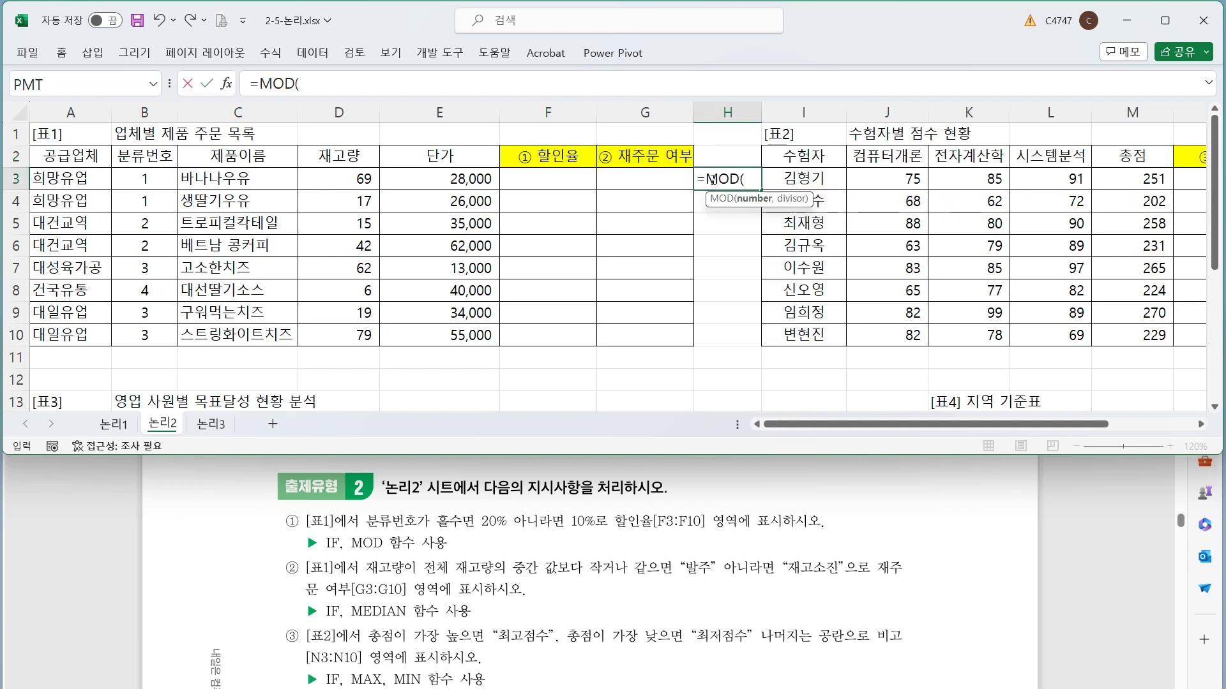
click(136, 181)
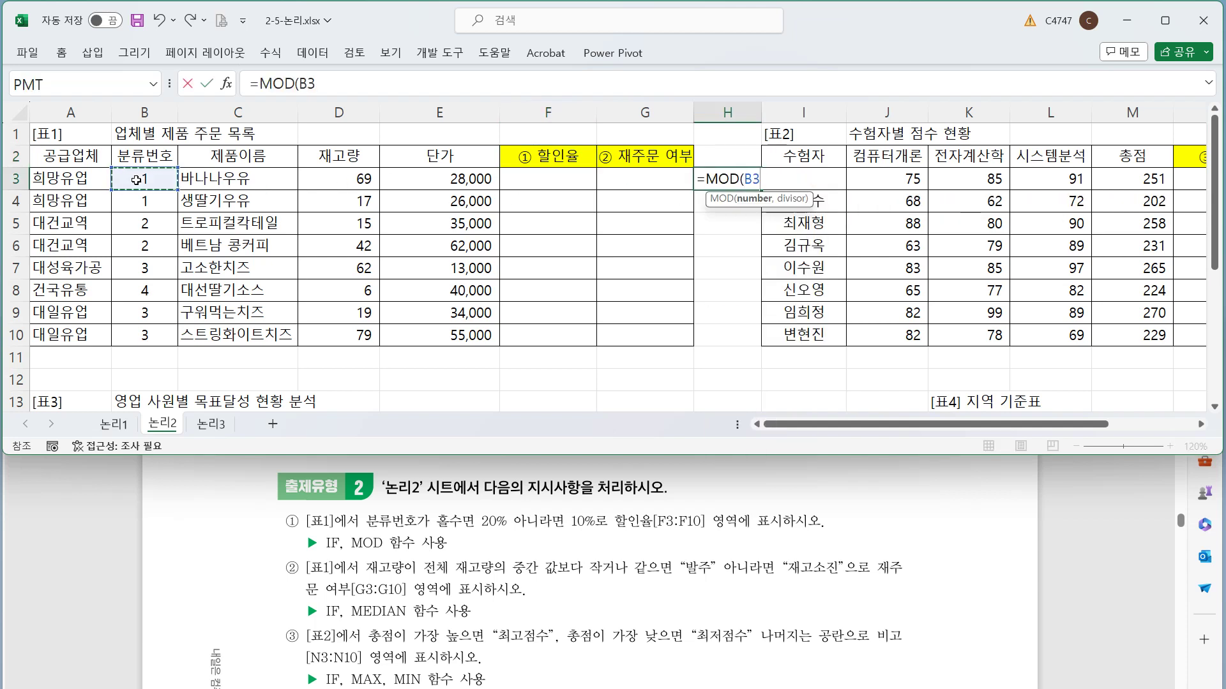
text(,2)
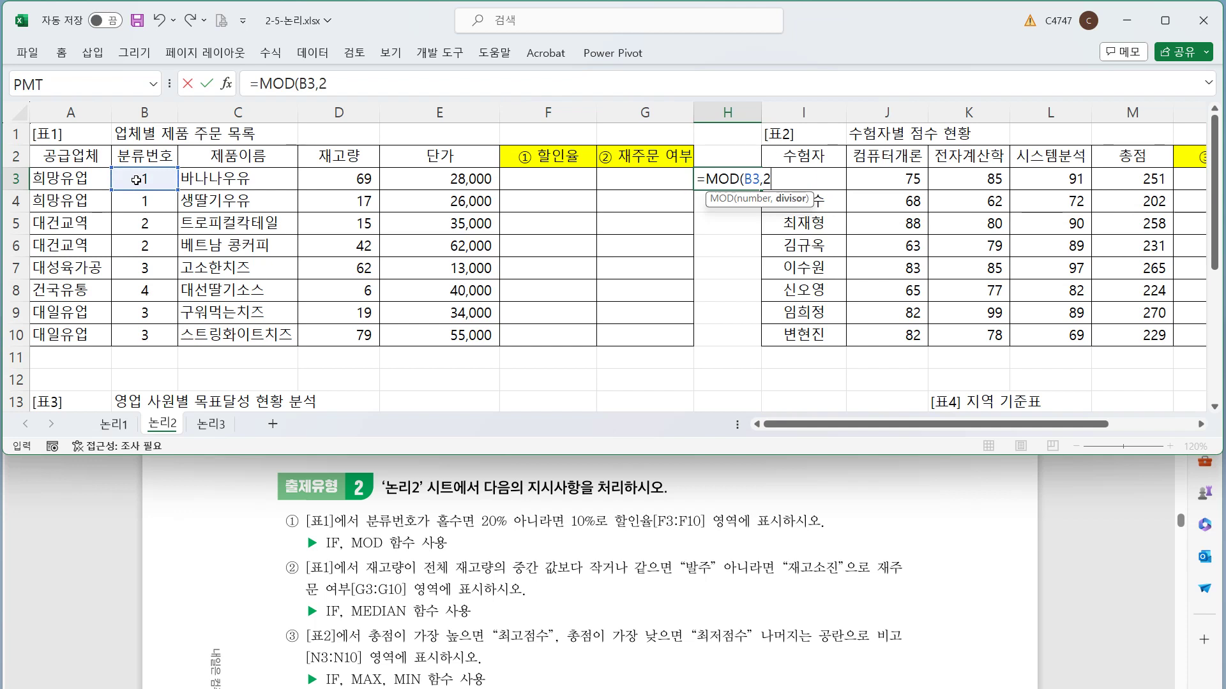
text())
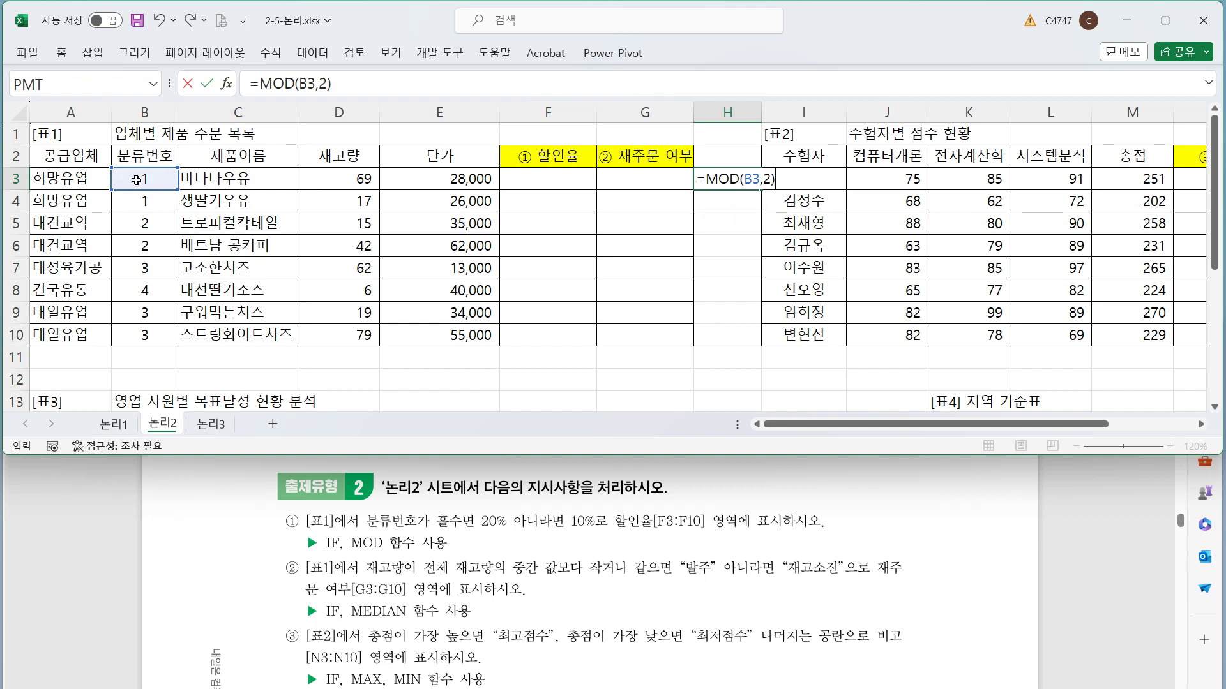
key(ctrl+Return)
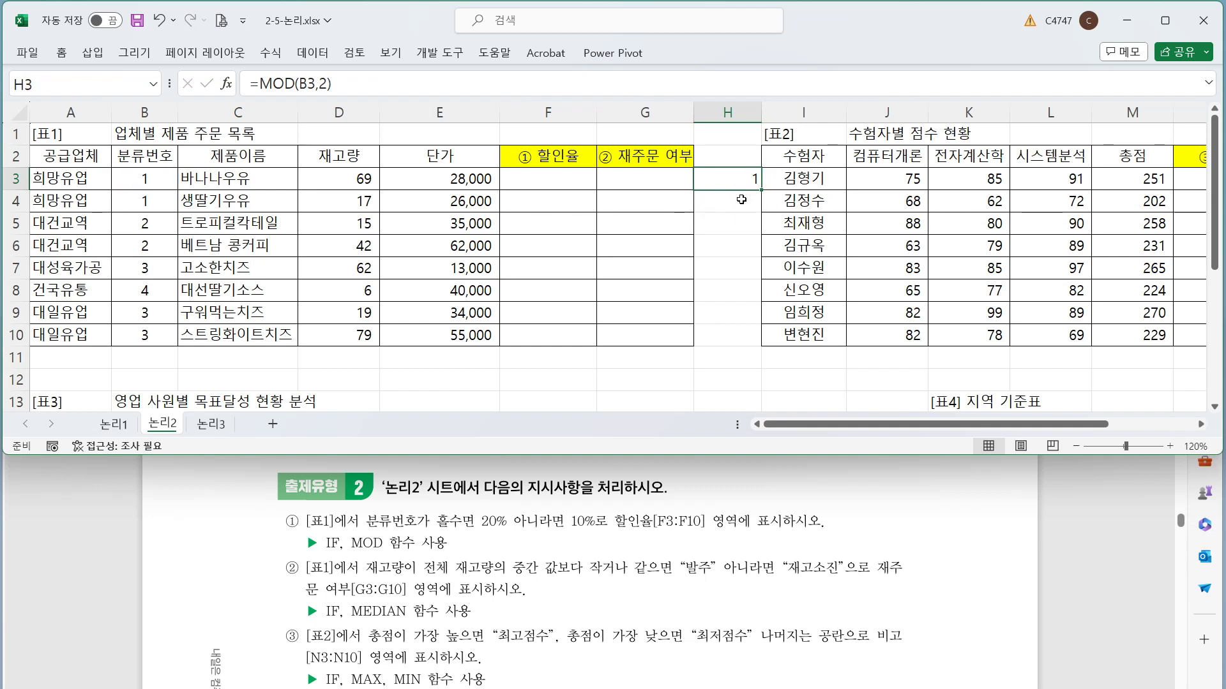
drag(769, 185, 763, 345)
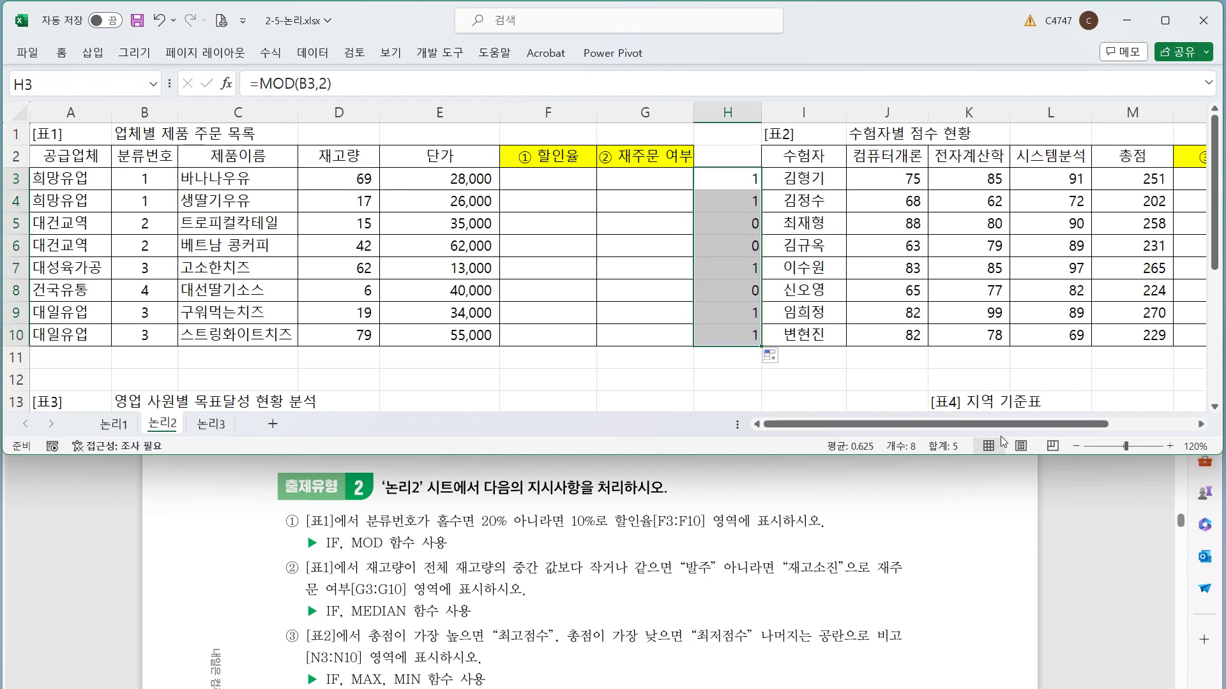
Delete the trial MOD formulas in column H beside [표1] on the 논리2 sheet.
click(728, 179)
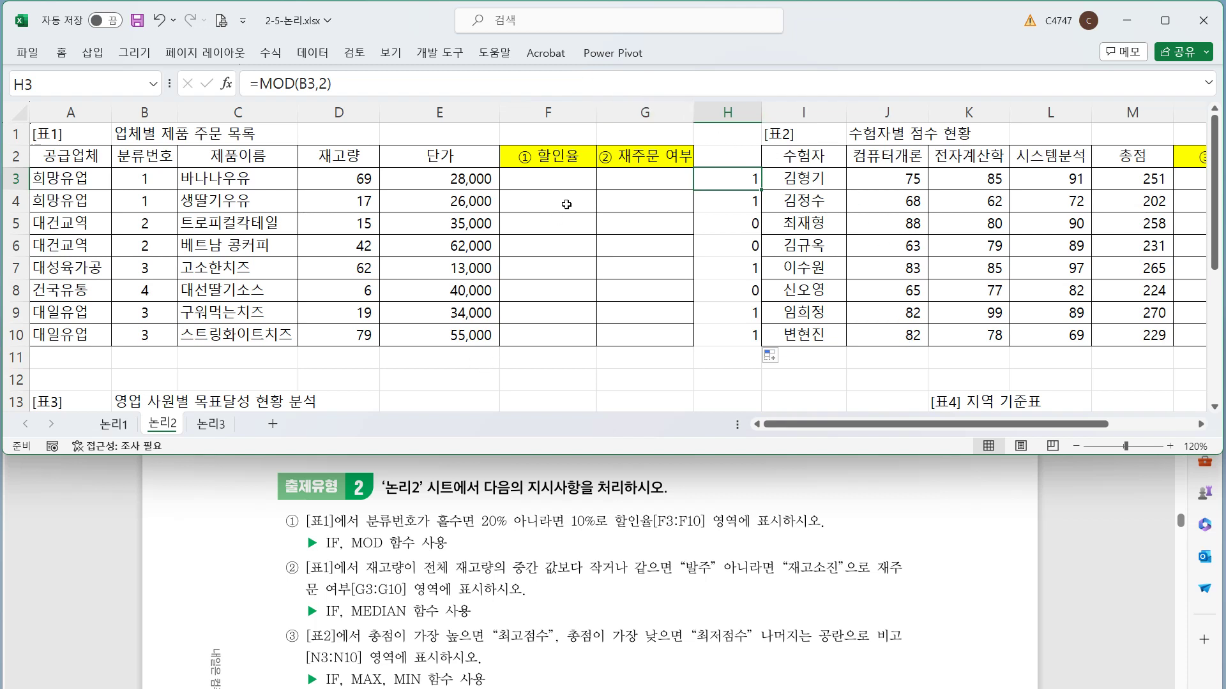
click(739, 152)
drag(738, 151, 734, 338)
key(Delete)
Start an IF formula in F3 of the 논리2 sheet with the odd-number test MOD(B3,2)=1.
click(527, 174)
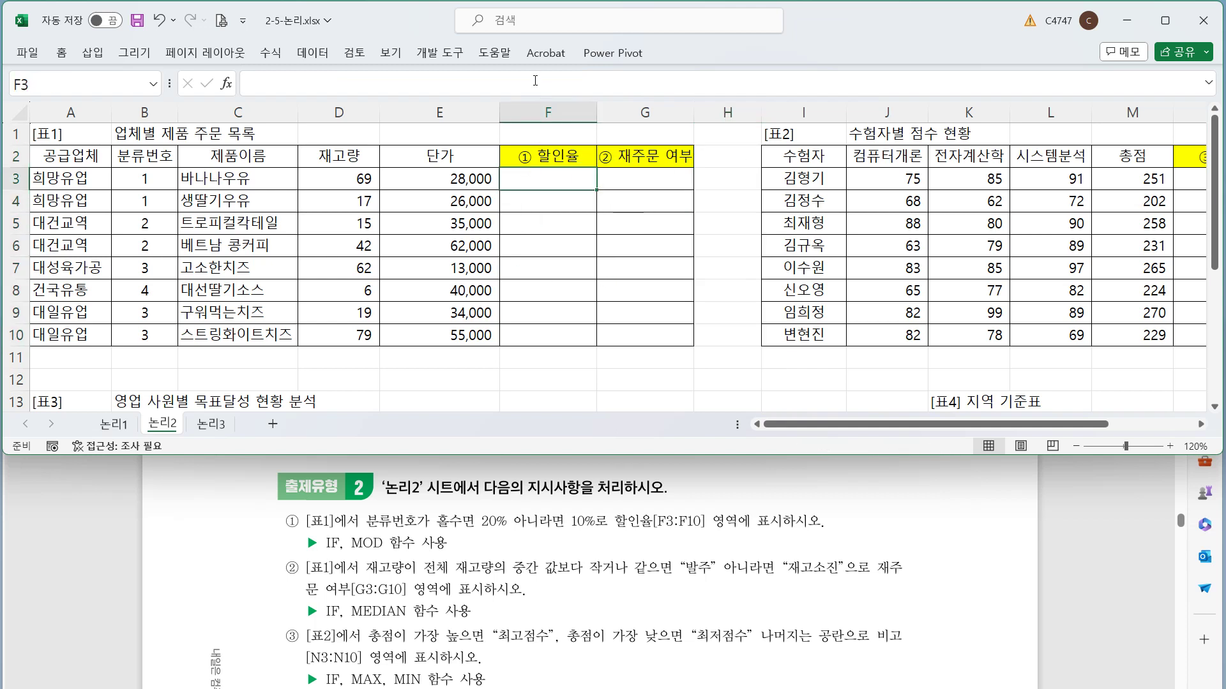
text(=)
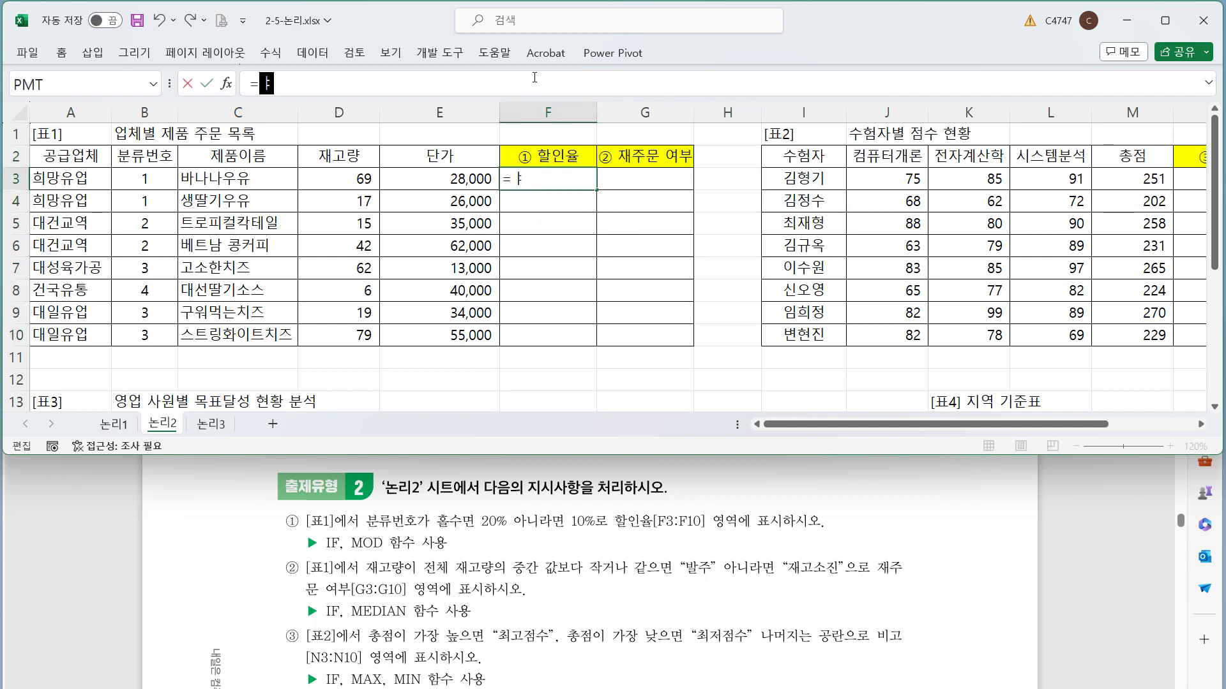
text(if)
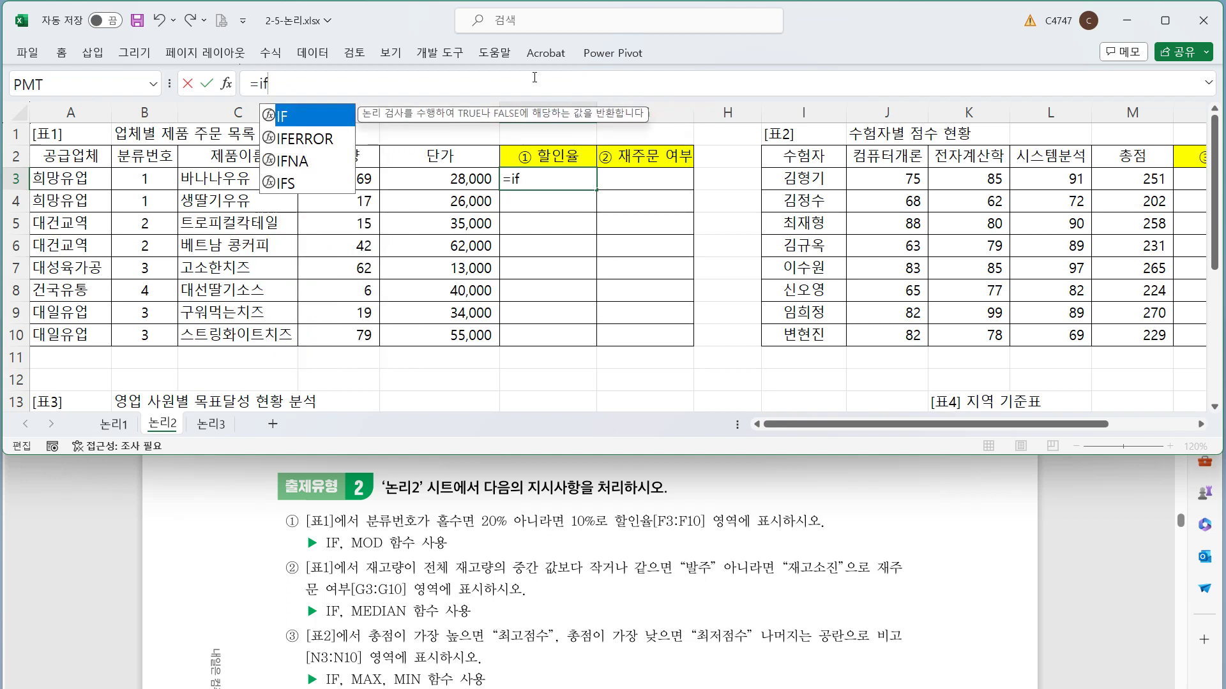
key(Tab)
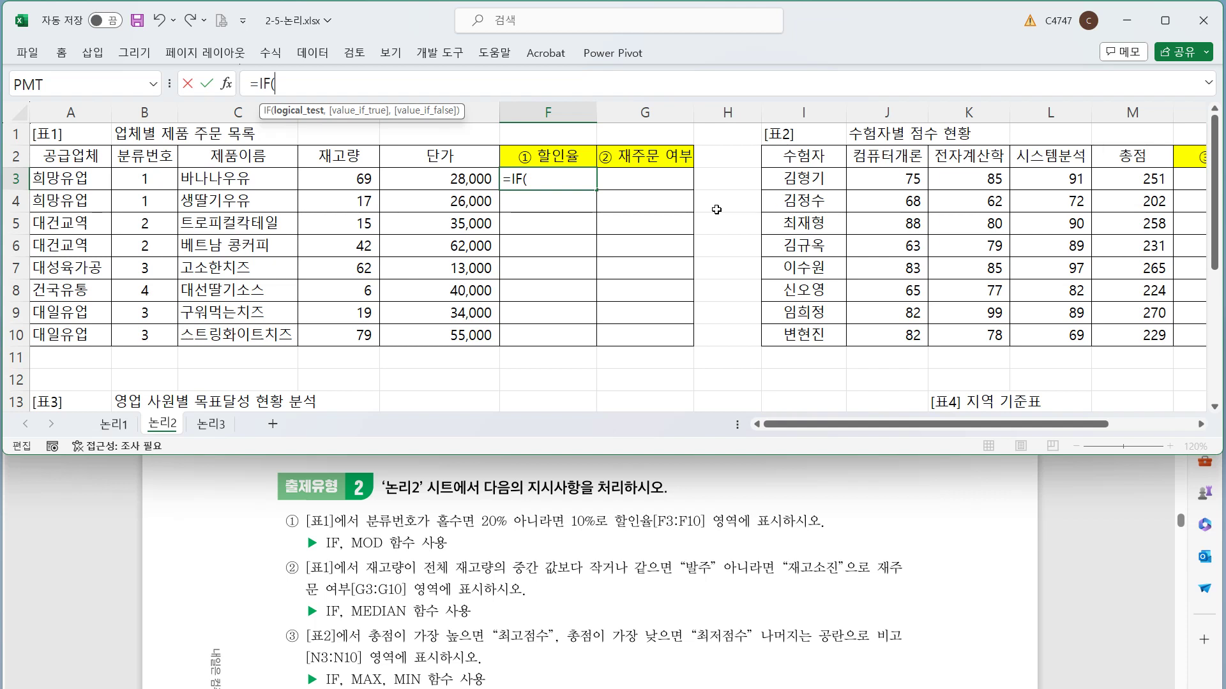
text(mod)
key(Tab)
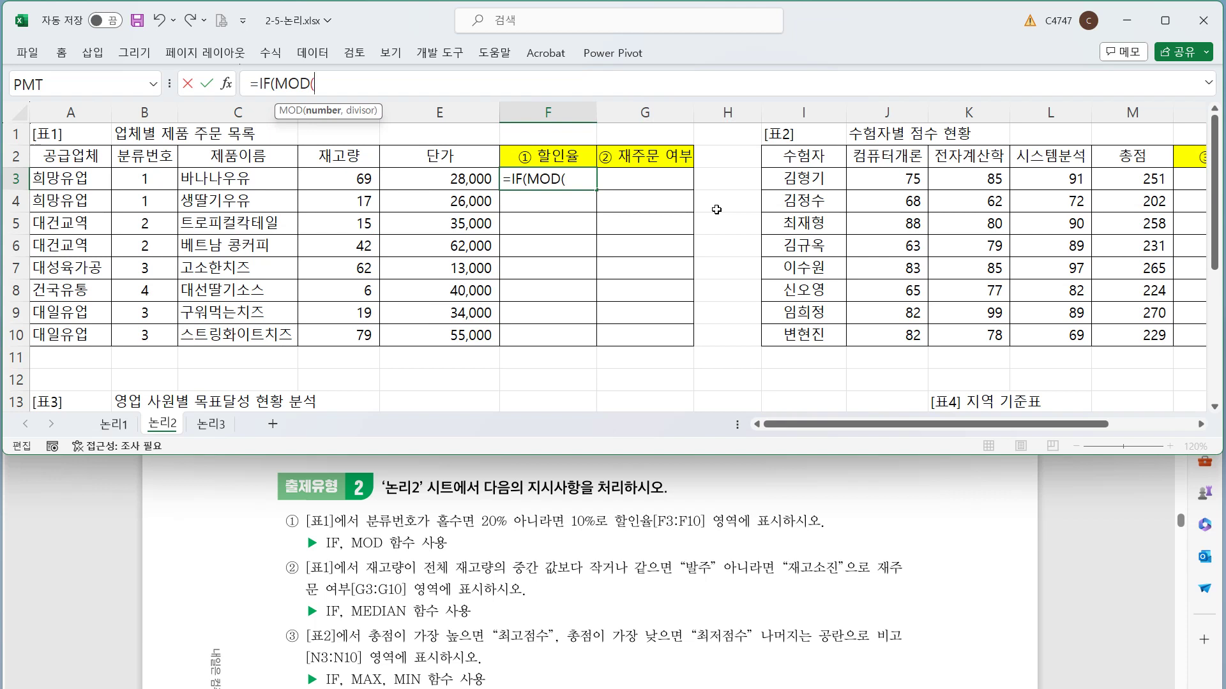
click(137, 179)
text(,2))
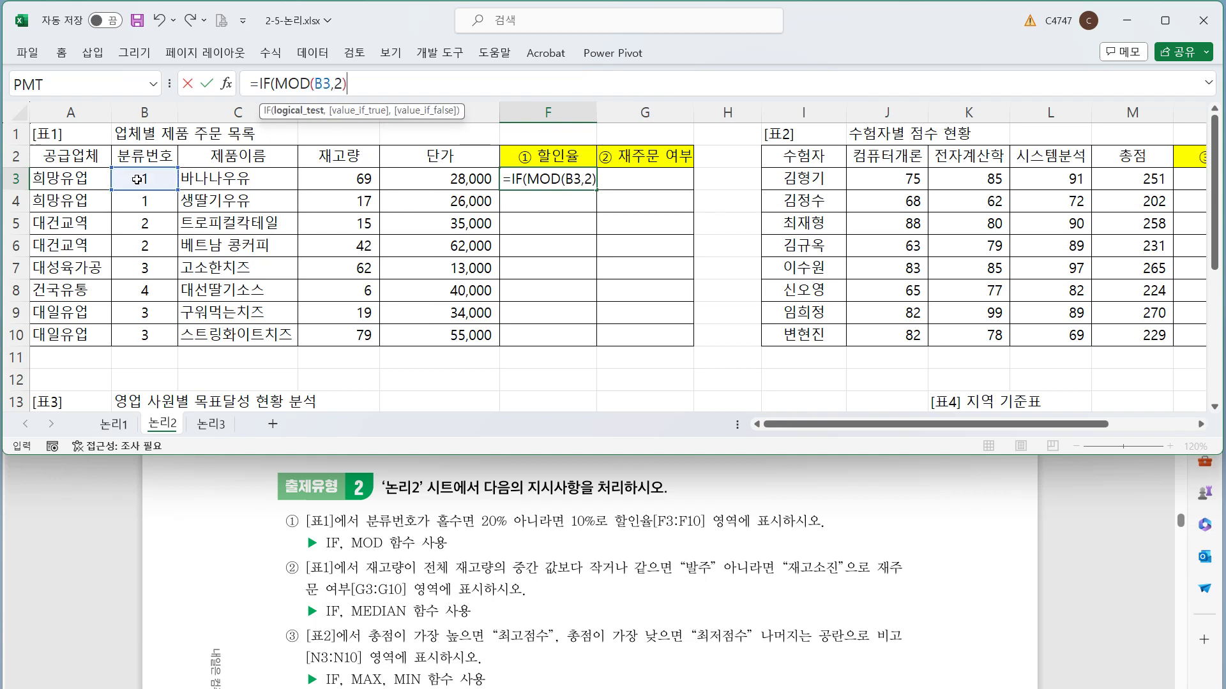
text(=1)
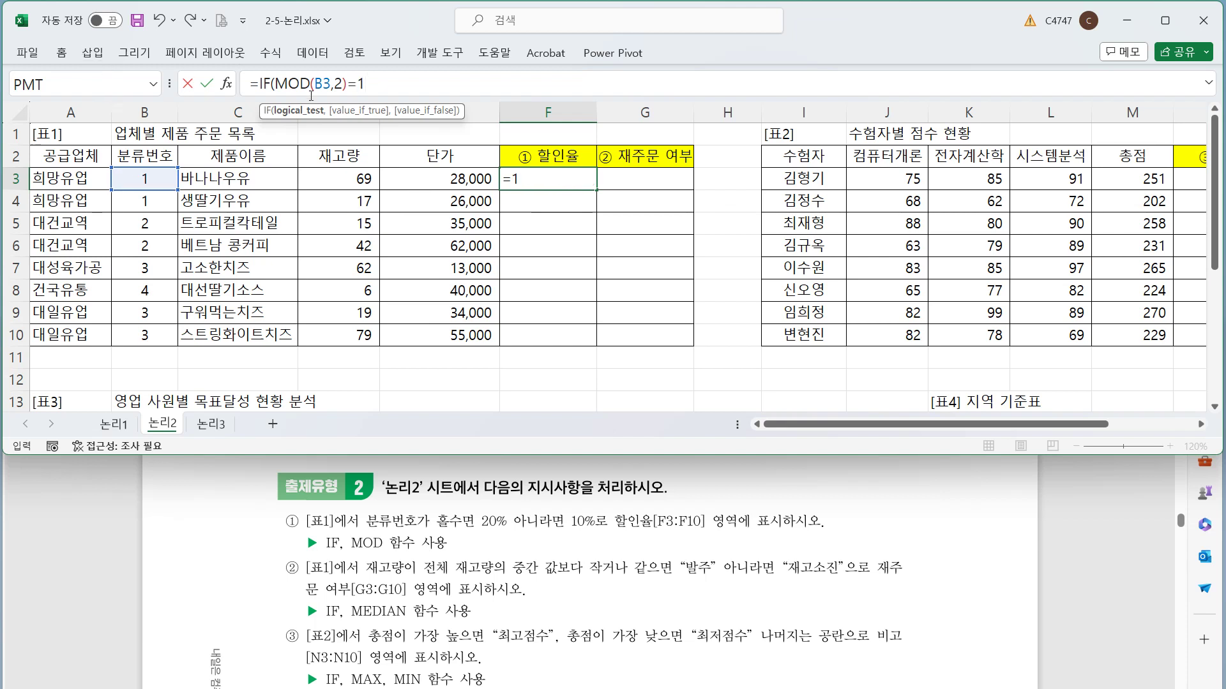
drag(275, 83, 342, 83)
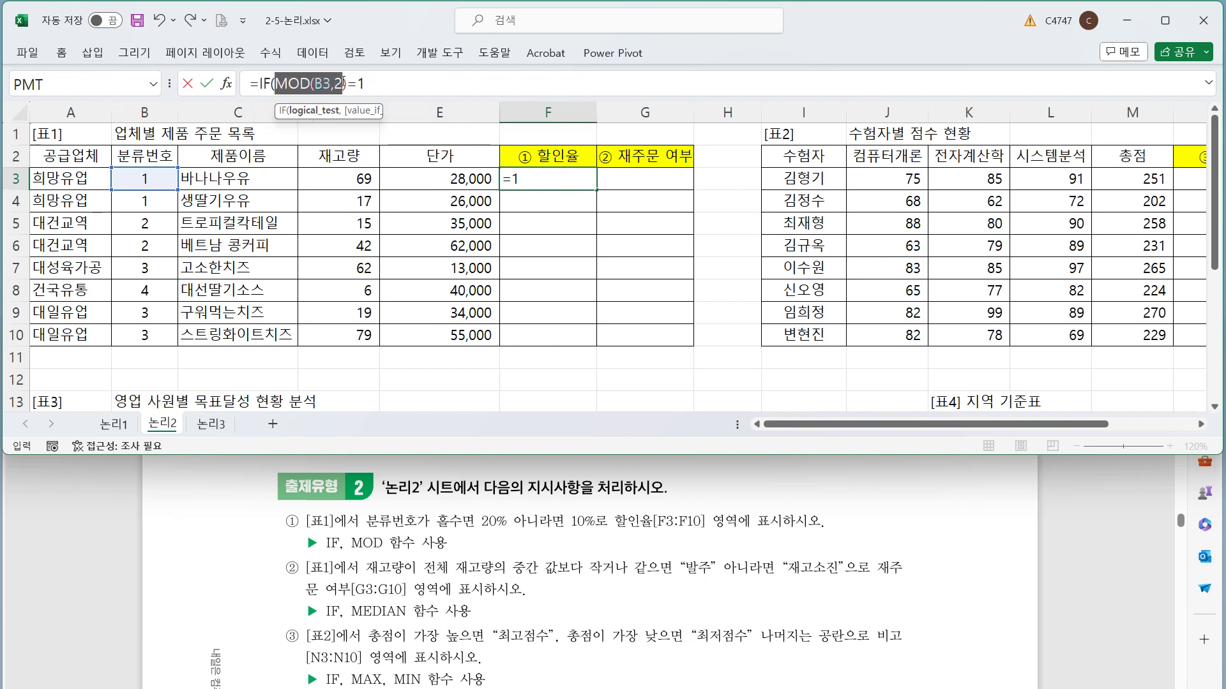
click(362, 83)
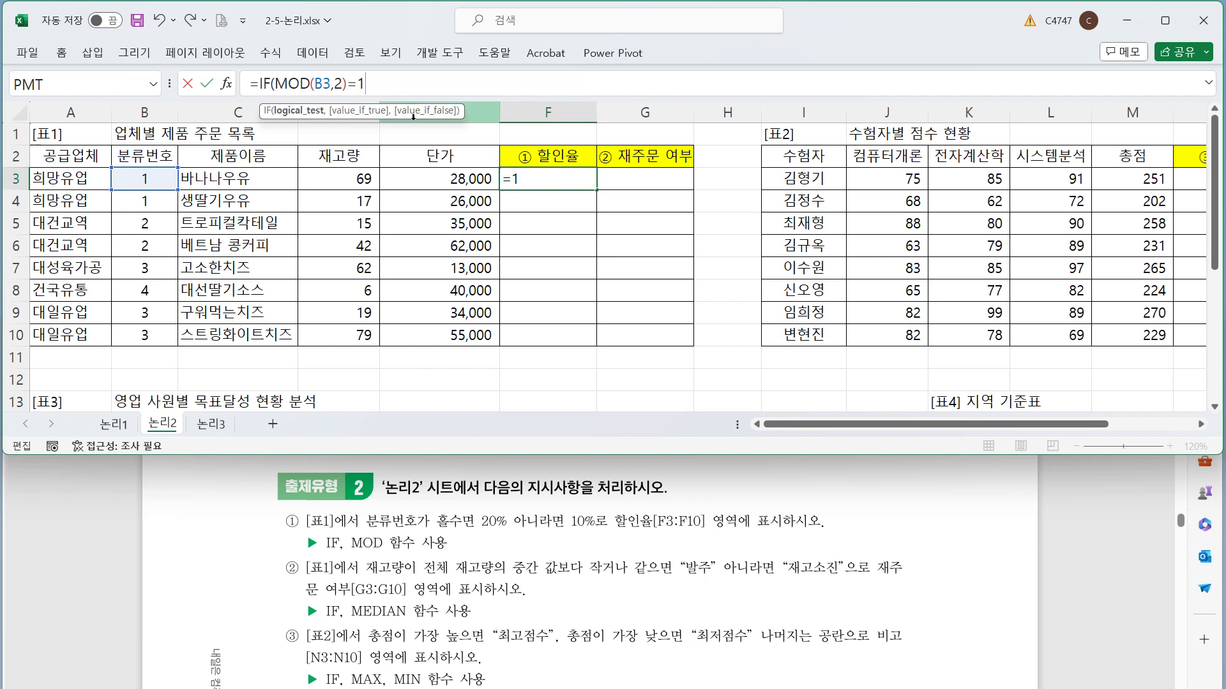
Have the IF in F3 return 20% when true and 10% otherwise, and fill it down to F10.
text(,)
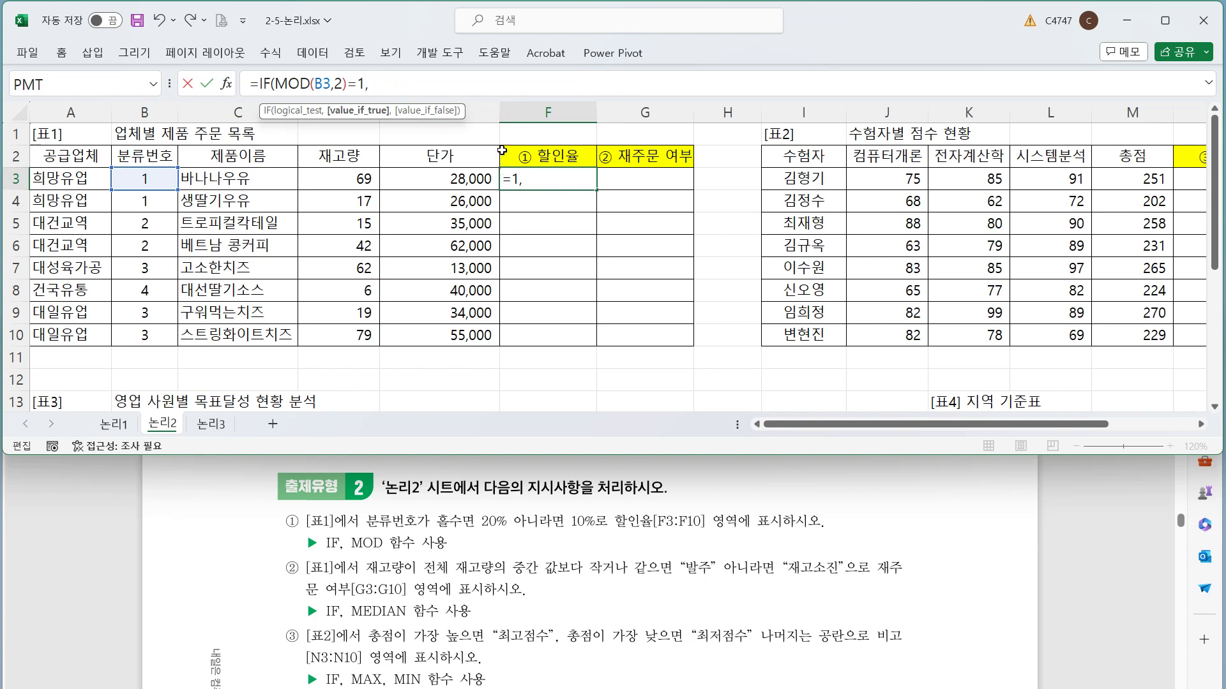
text(20%)
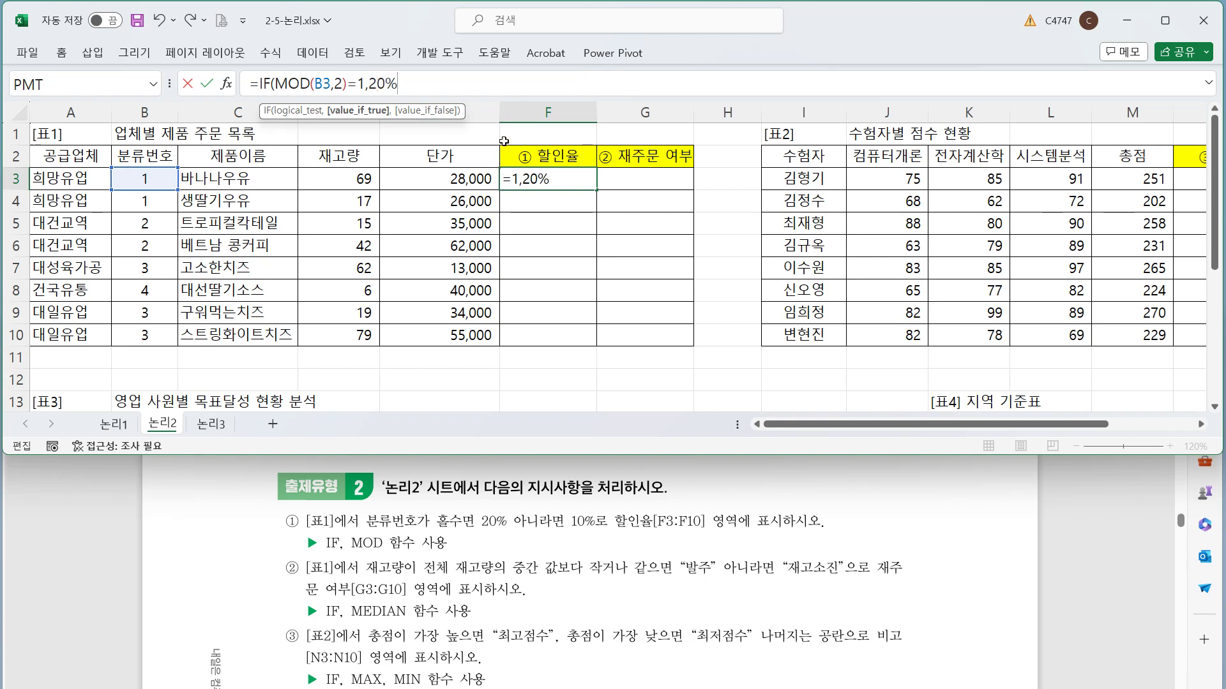
text(,10%)
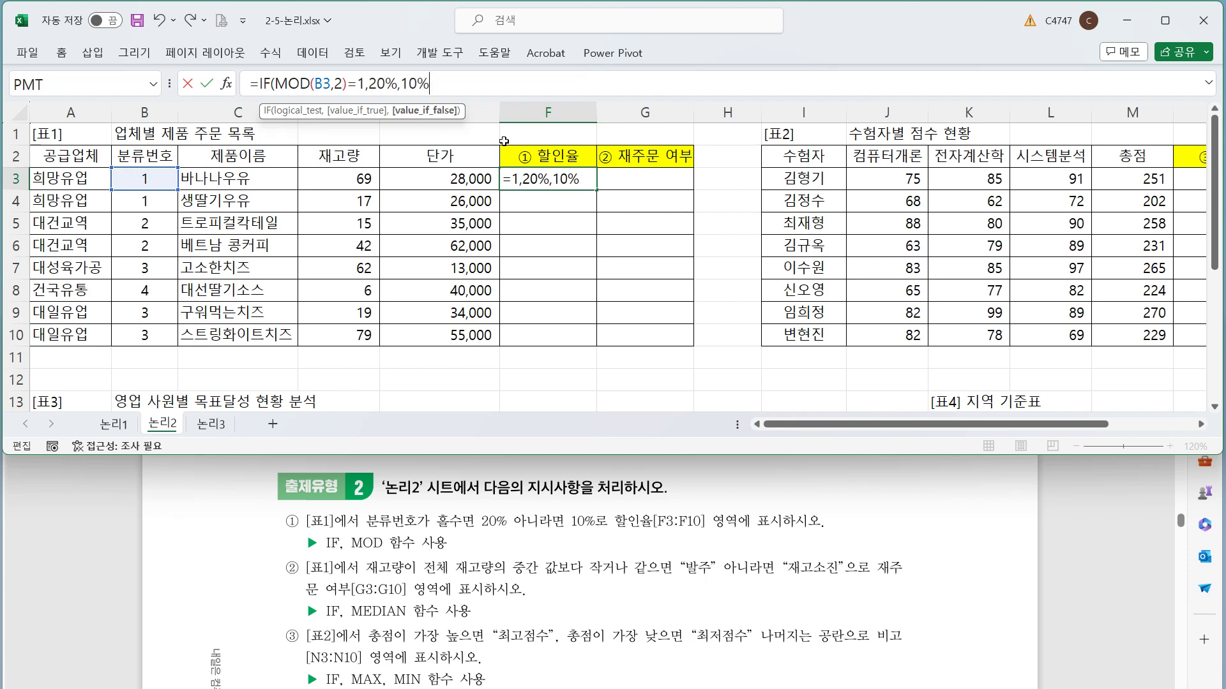
text())
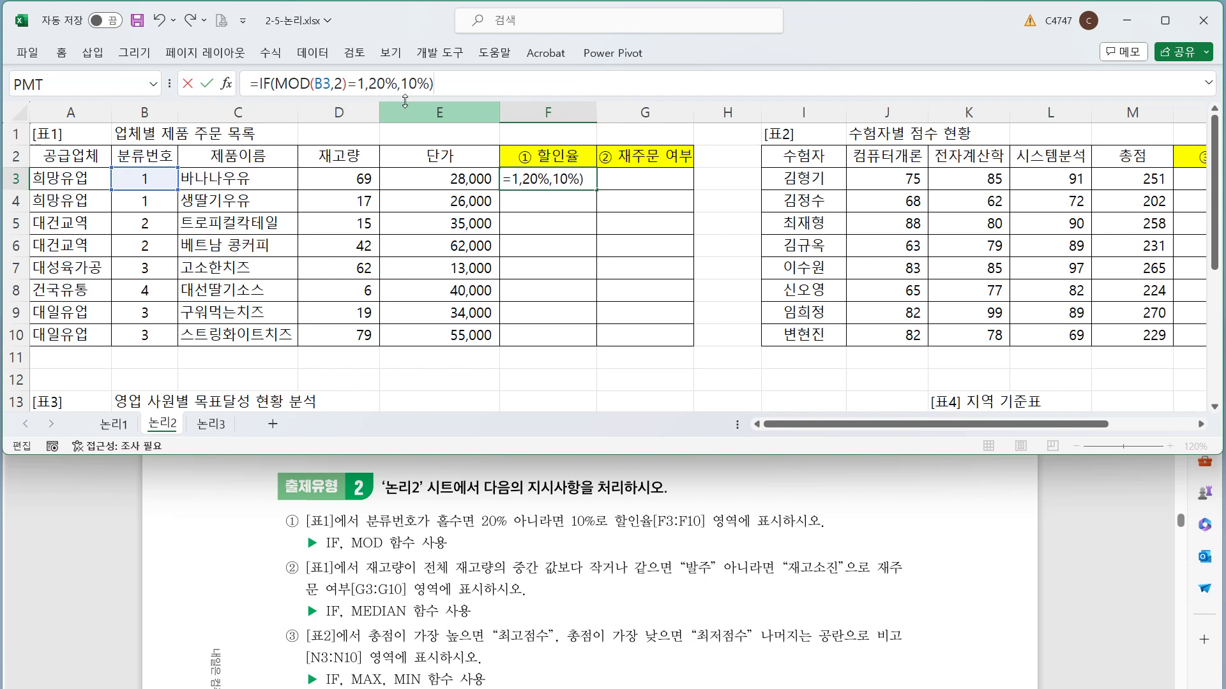
drag(369, 84, 431, 84)
click(454, 82)
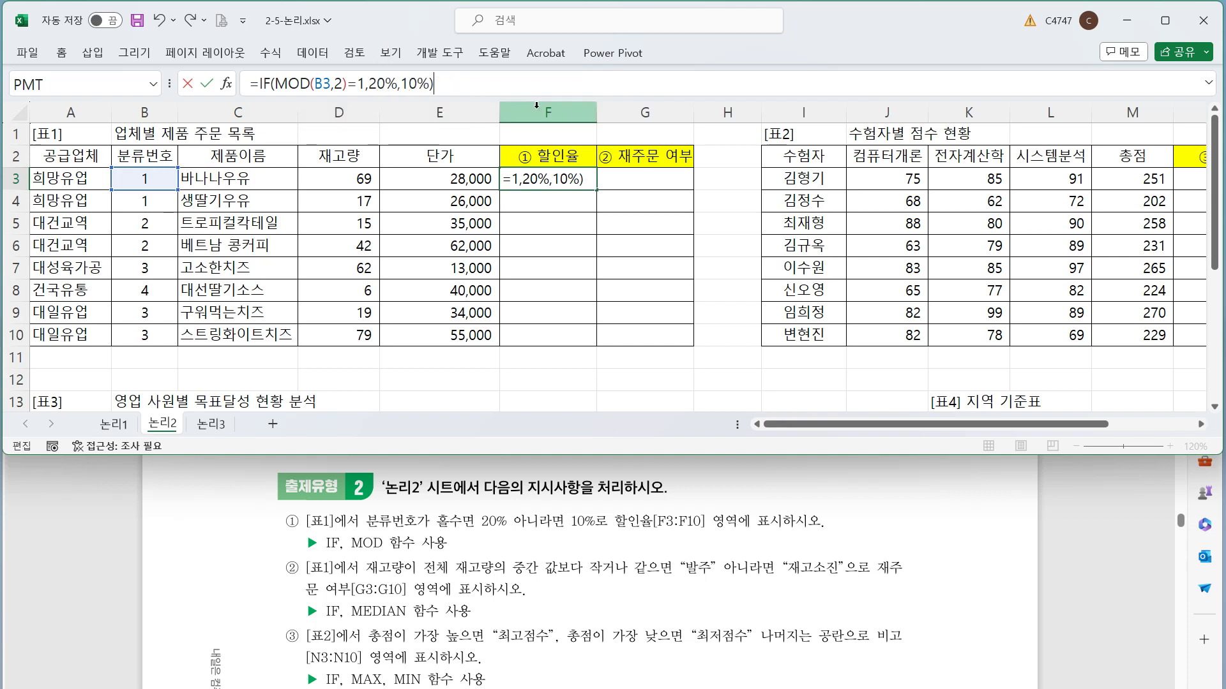
key(Return)
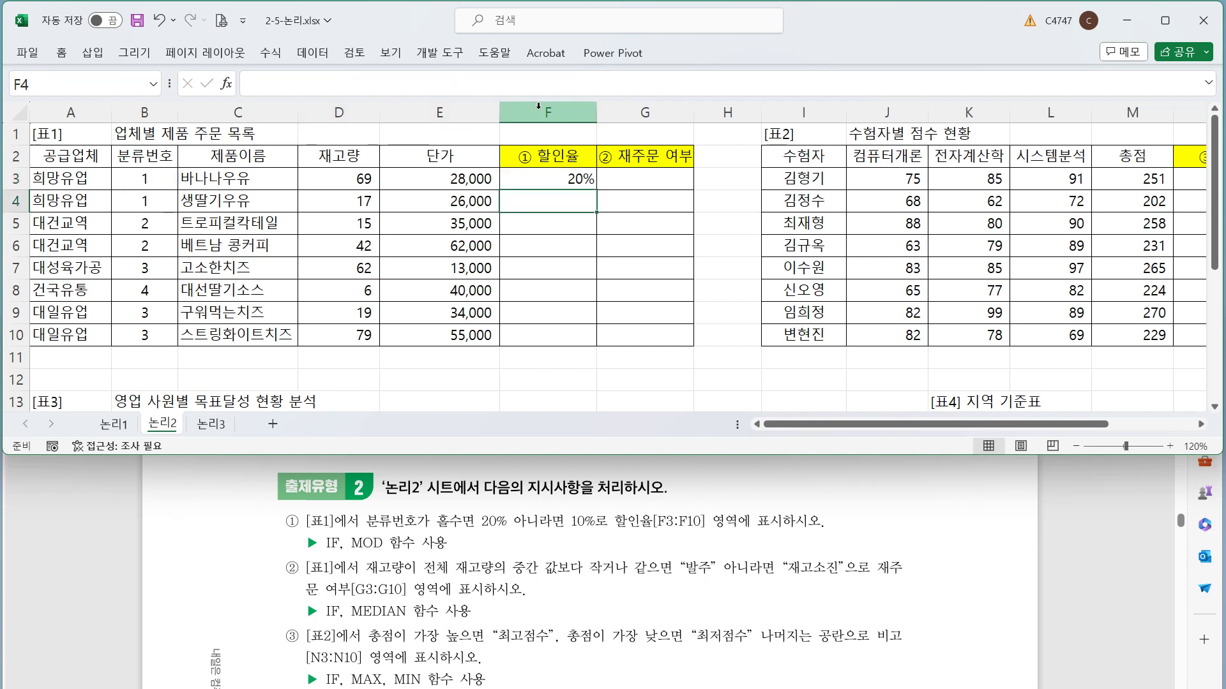
click(589, 182)
double_click(595, 186)
Start an IF formula in G3 with the condition D3<=MEDIAN($D$3:$D$10).
click(613, 180)
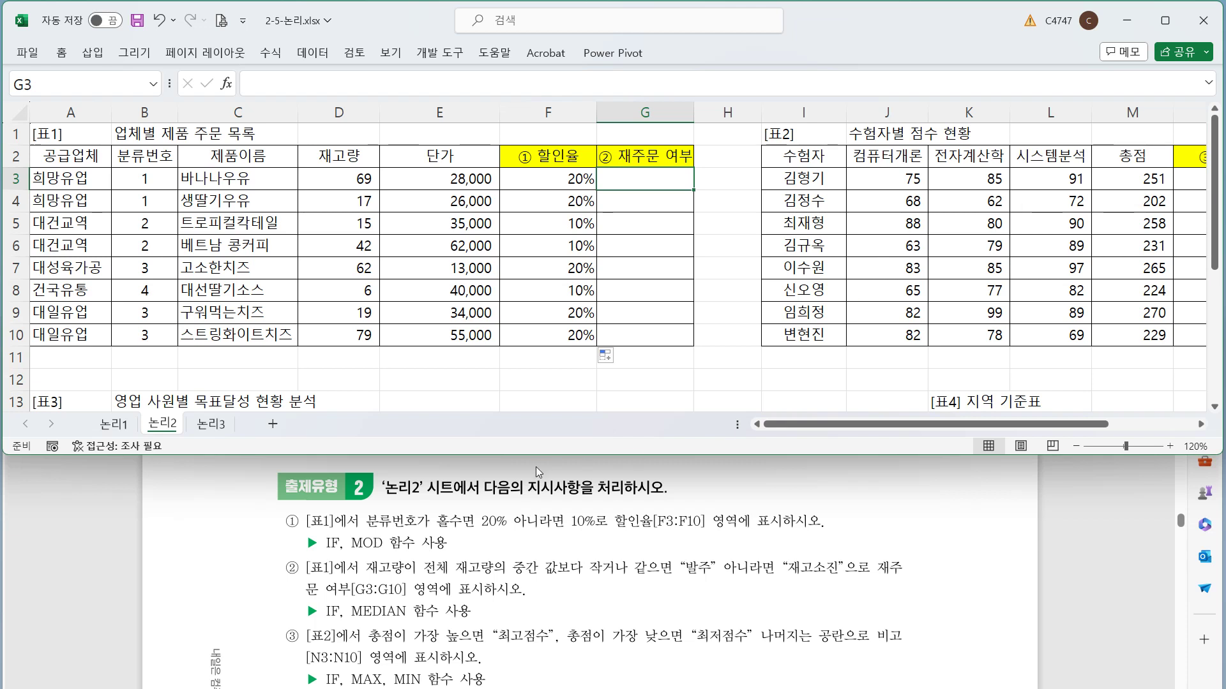
click(547, 73)
text(=IF()
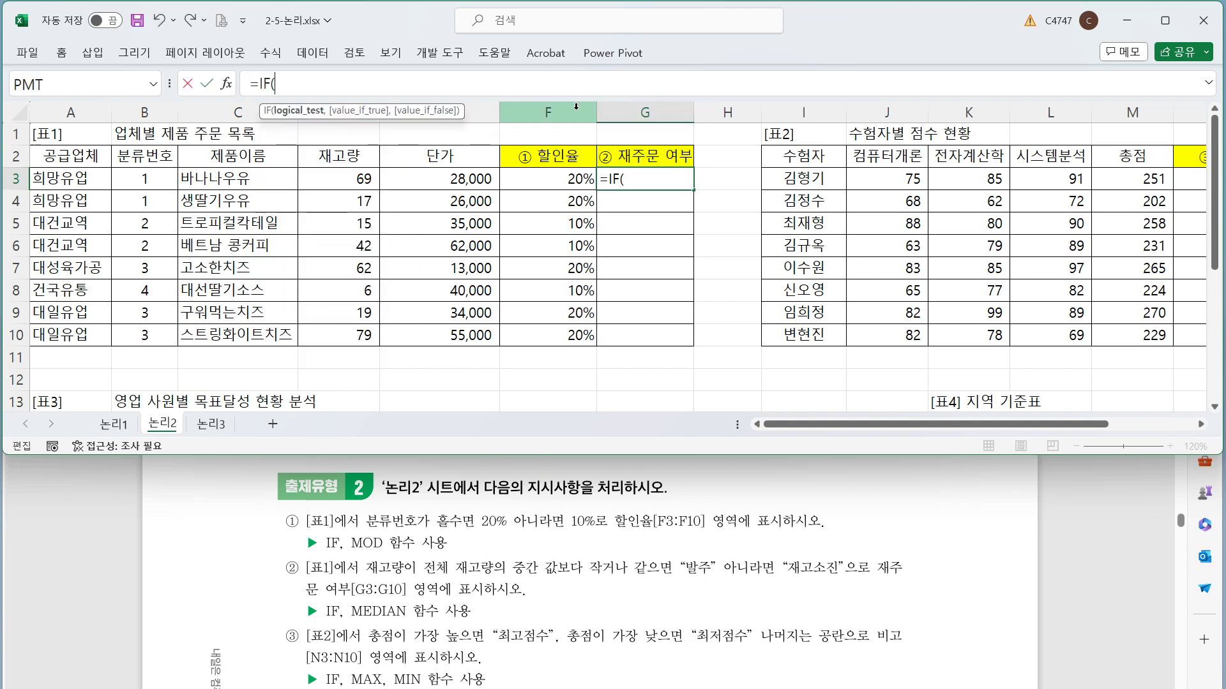
click(377, 180)
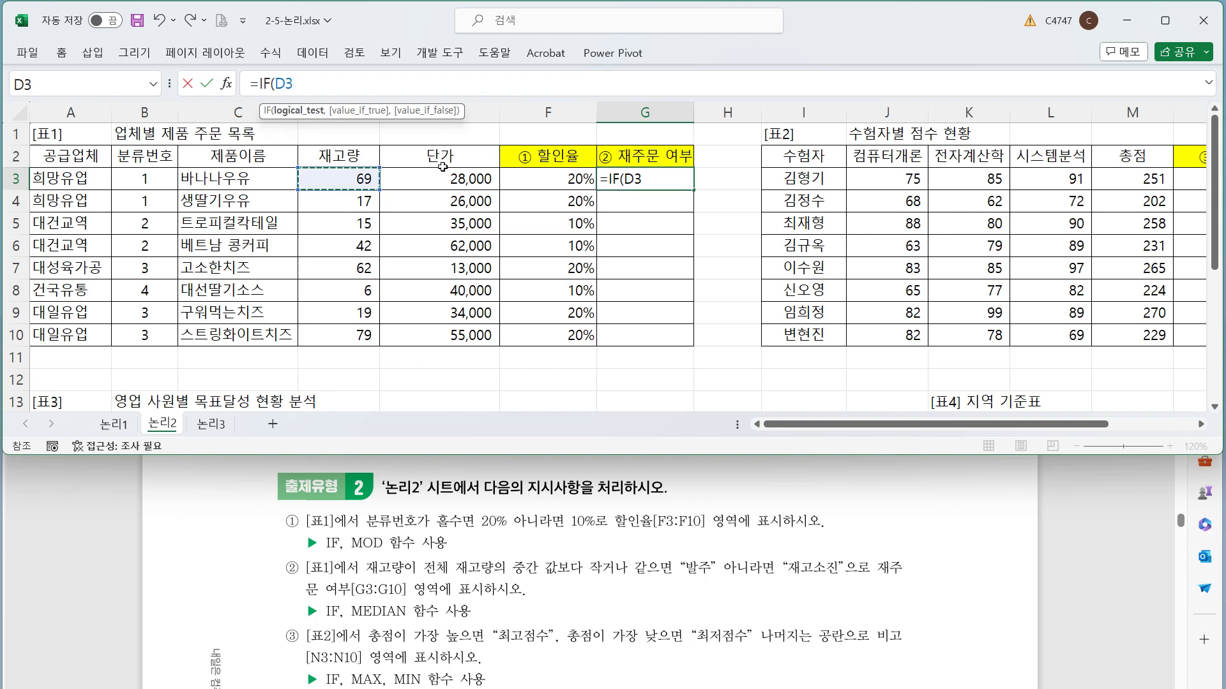
text(<=me)
key(Tab)
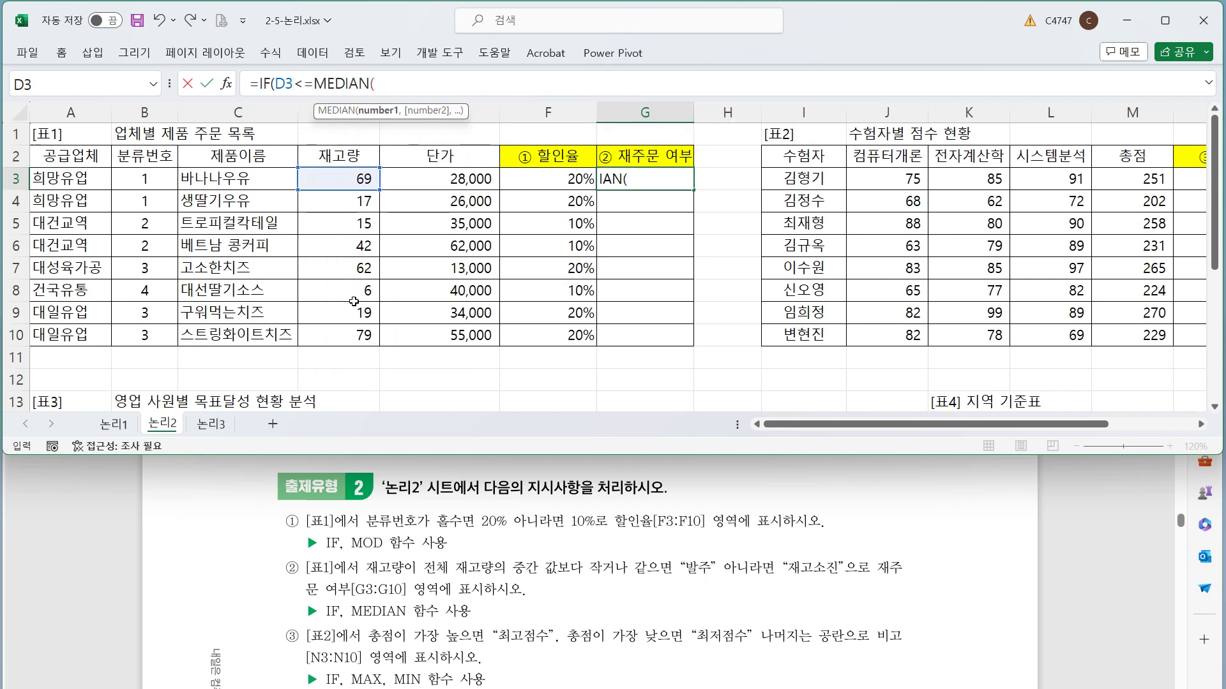
click(353, 327)
drag(353, 319, 353, 180)
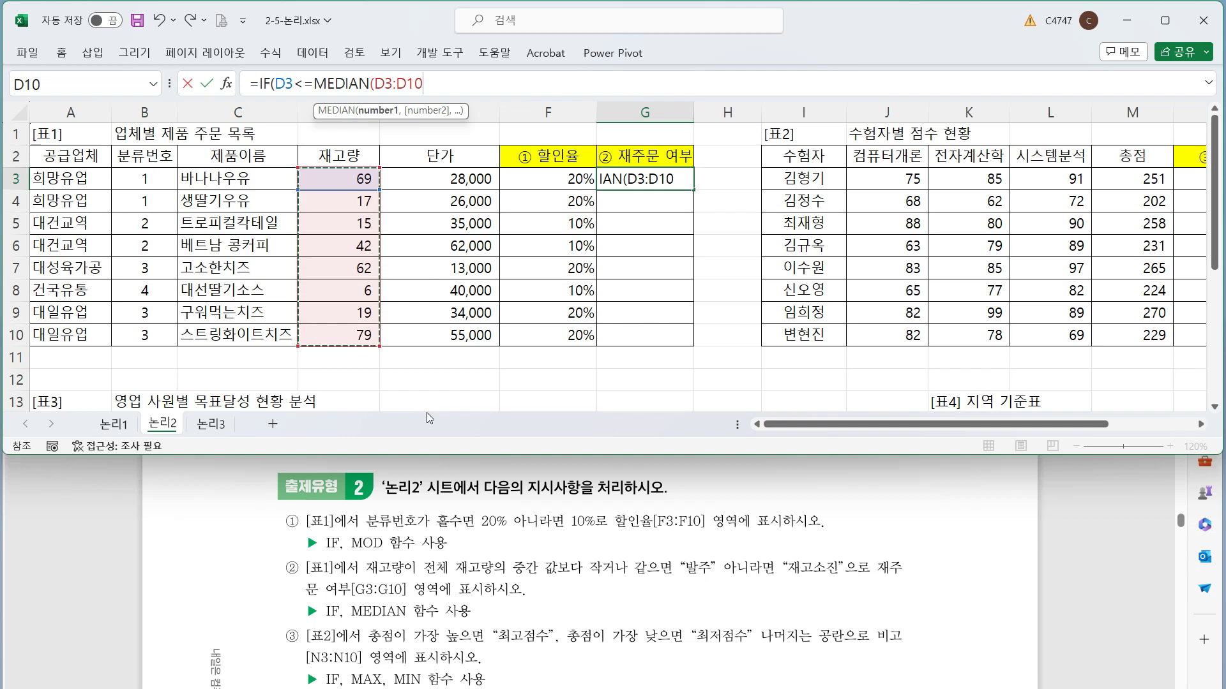
key(F4)
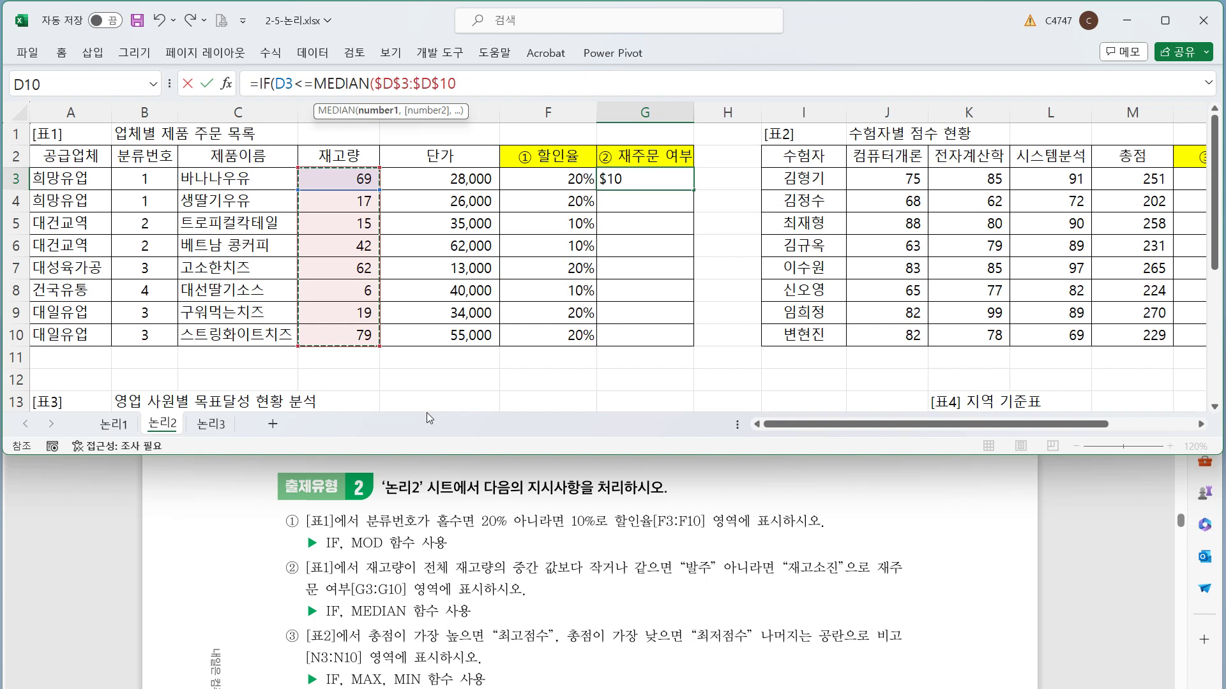
text())
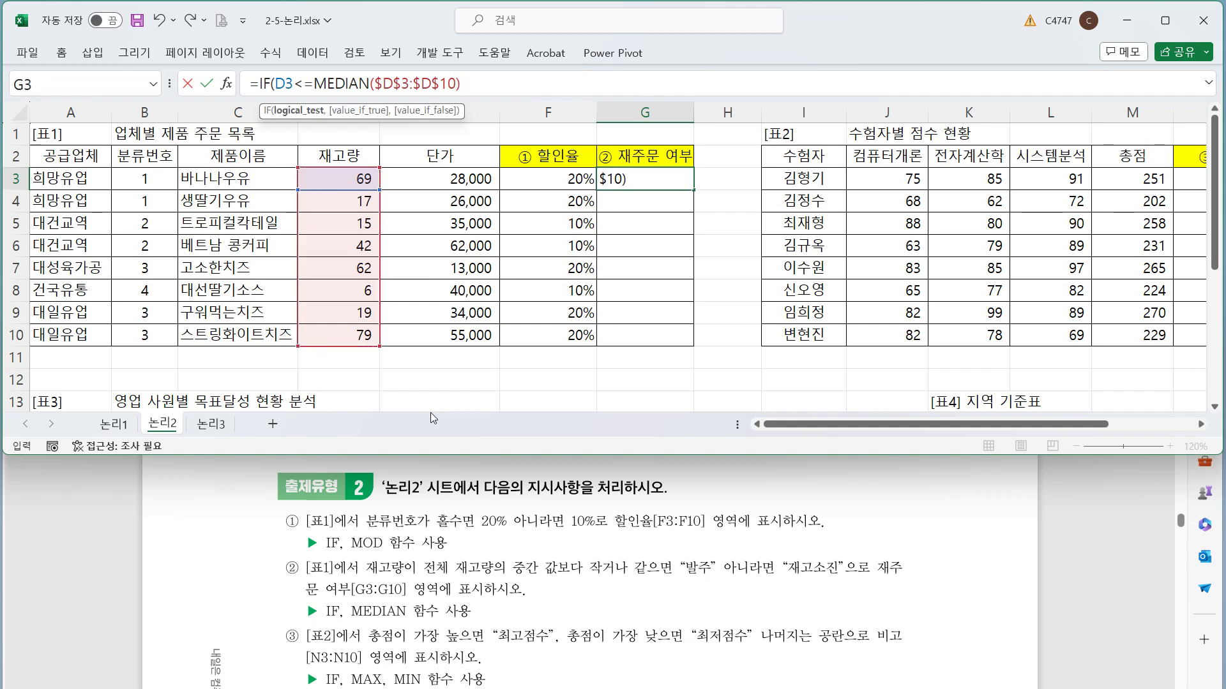
Complete the IF in G3 with the results "발주" and "재고소진", and fill it down to G10.
text(,)
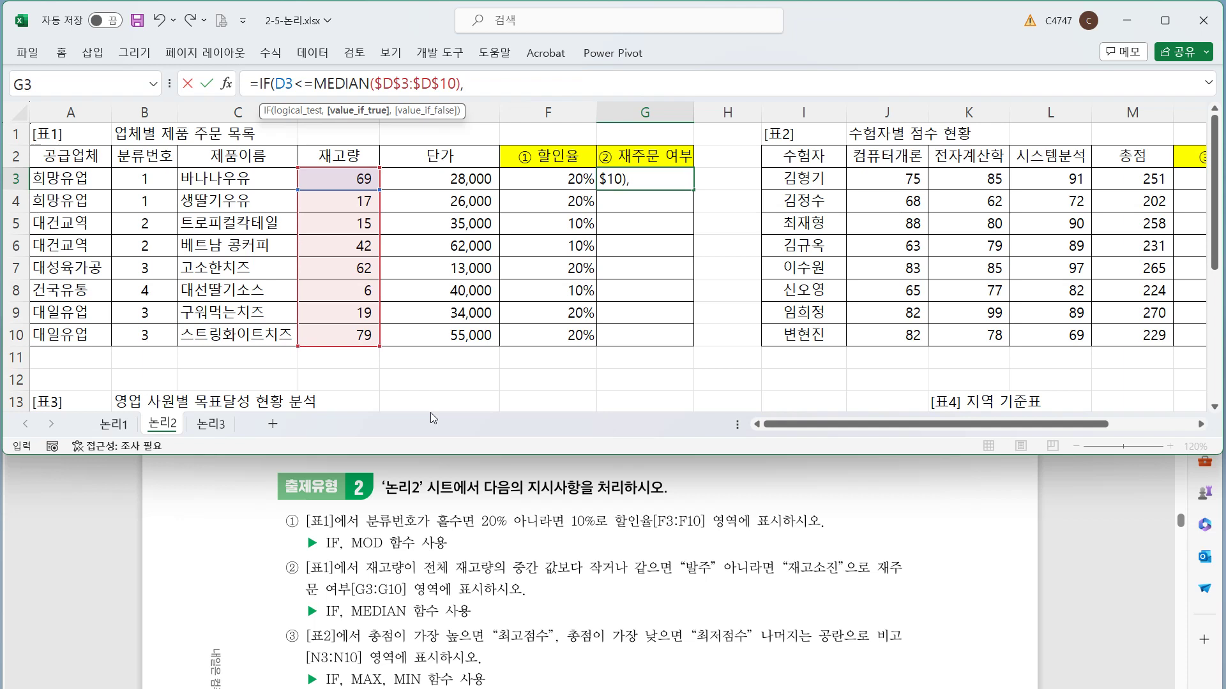
text("발주","재고소진"))
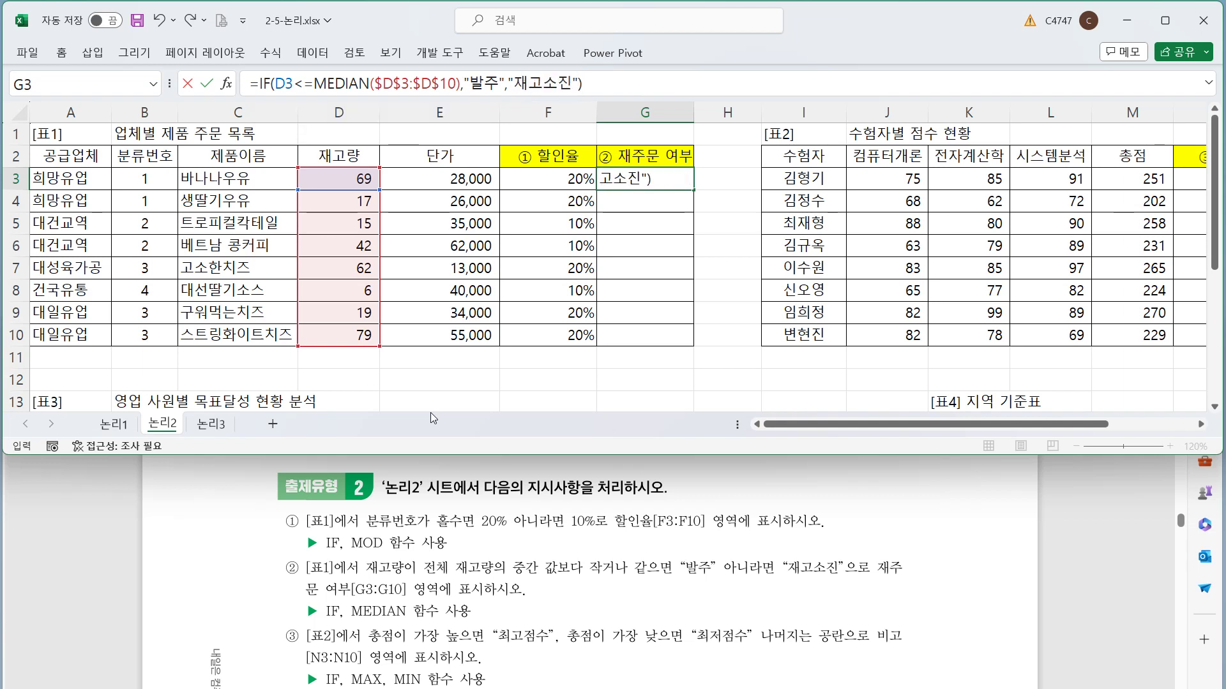
key(ctrl+Return)
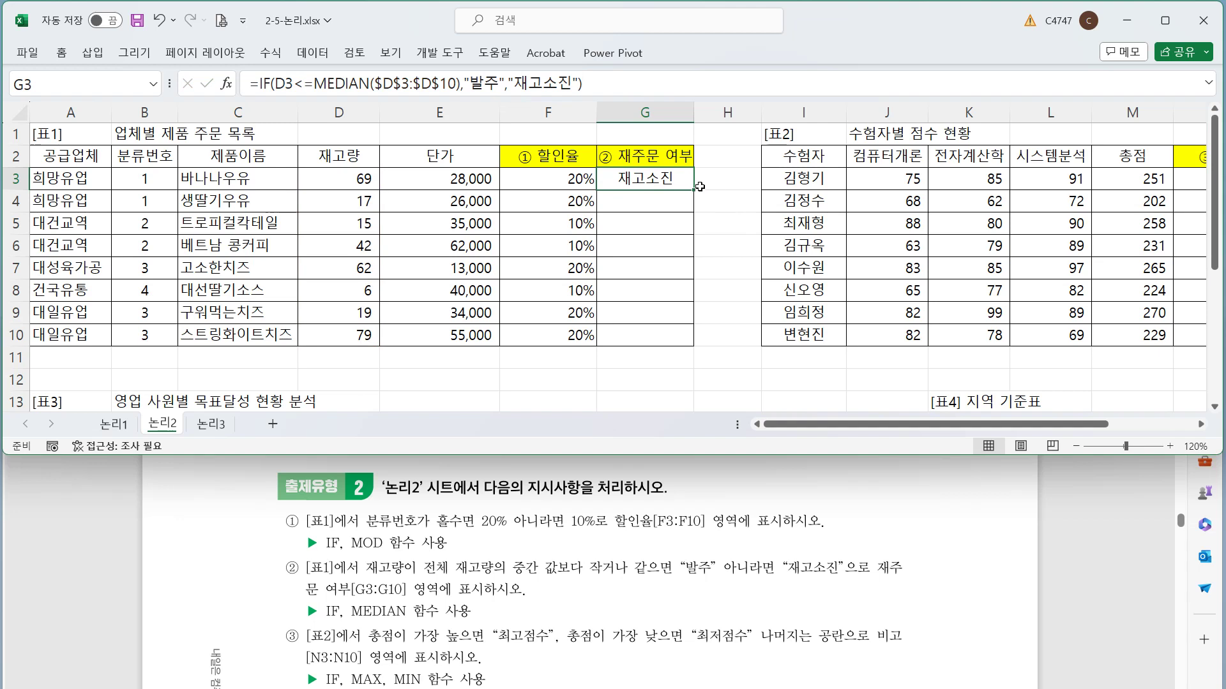
double_click(700, 186)
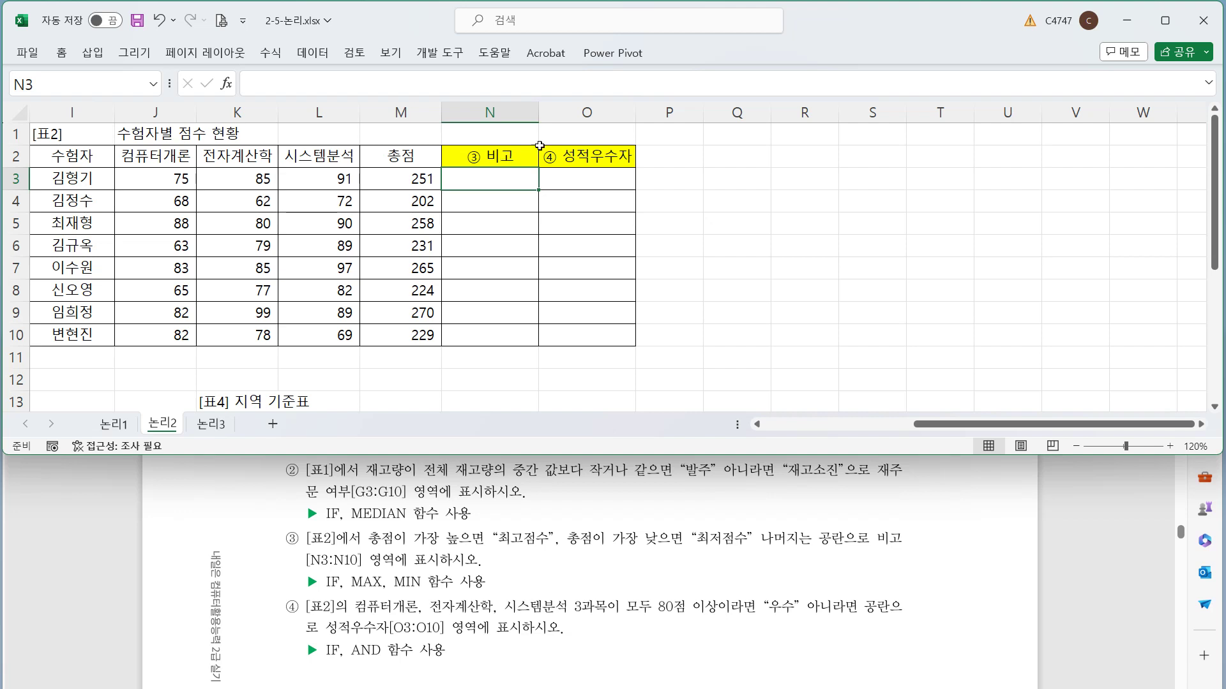
Start an IF formula in N3 of [표2] with the condition M3=MAX($M$3:$M$10).
click(415, 76)
text(=IF()
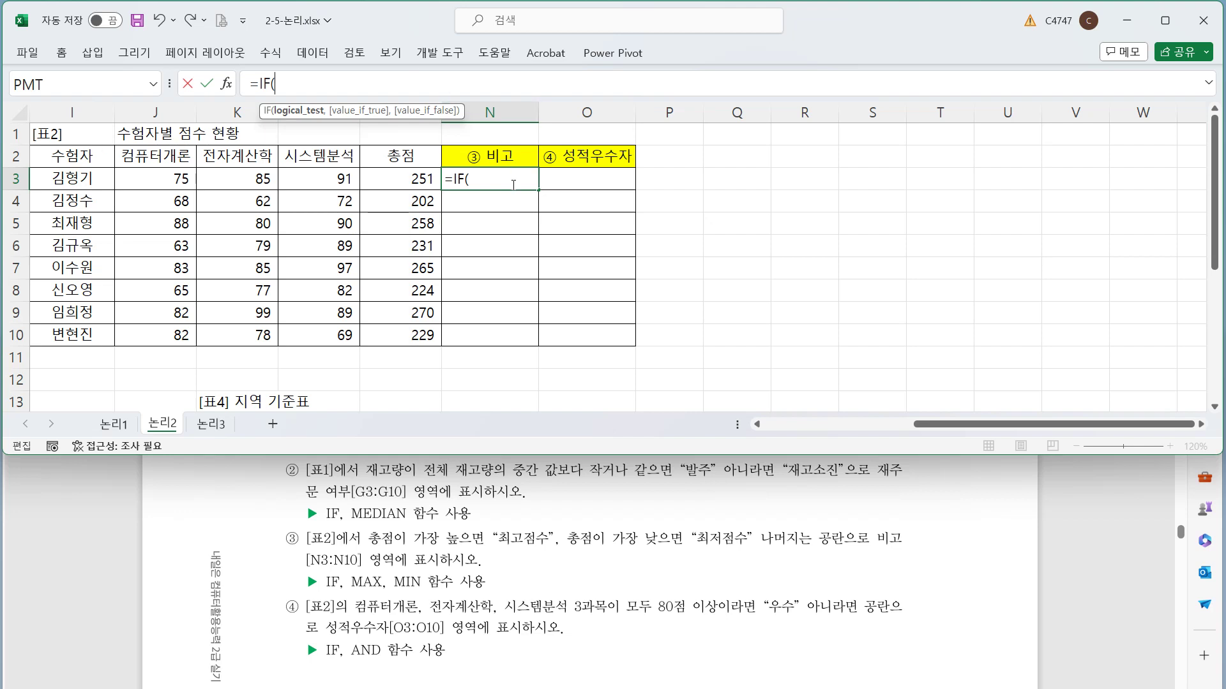
click(420, 172)
text(=ma)
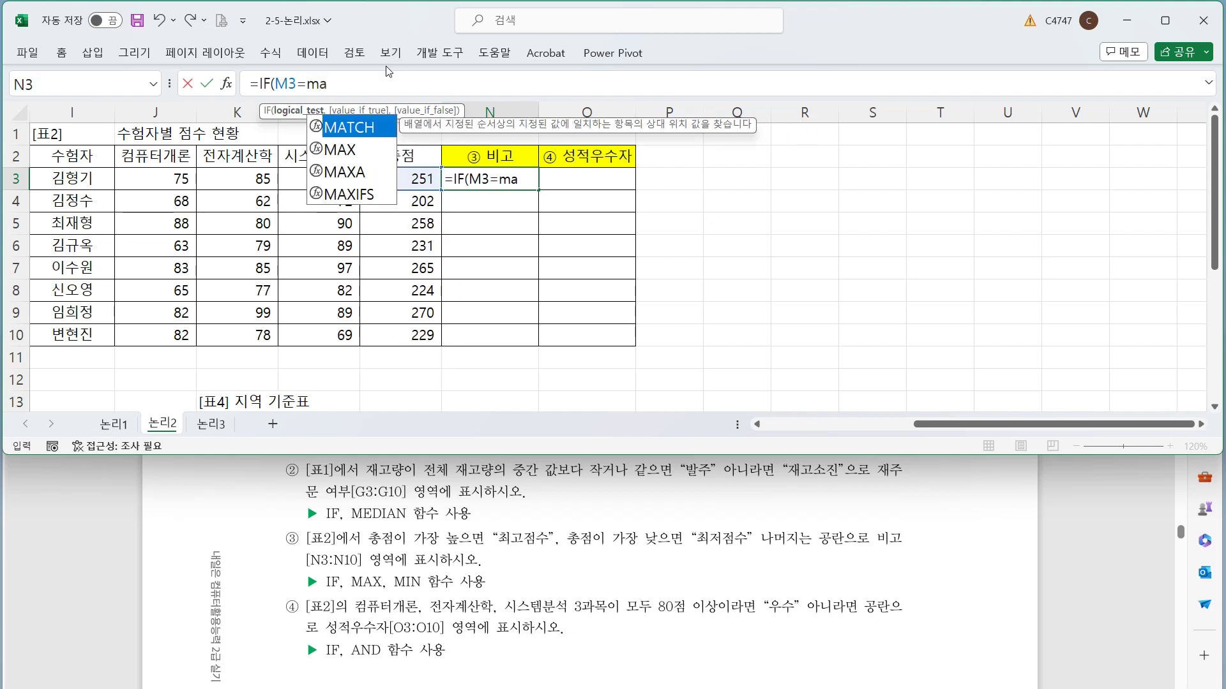
key(Down)
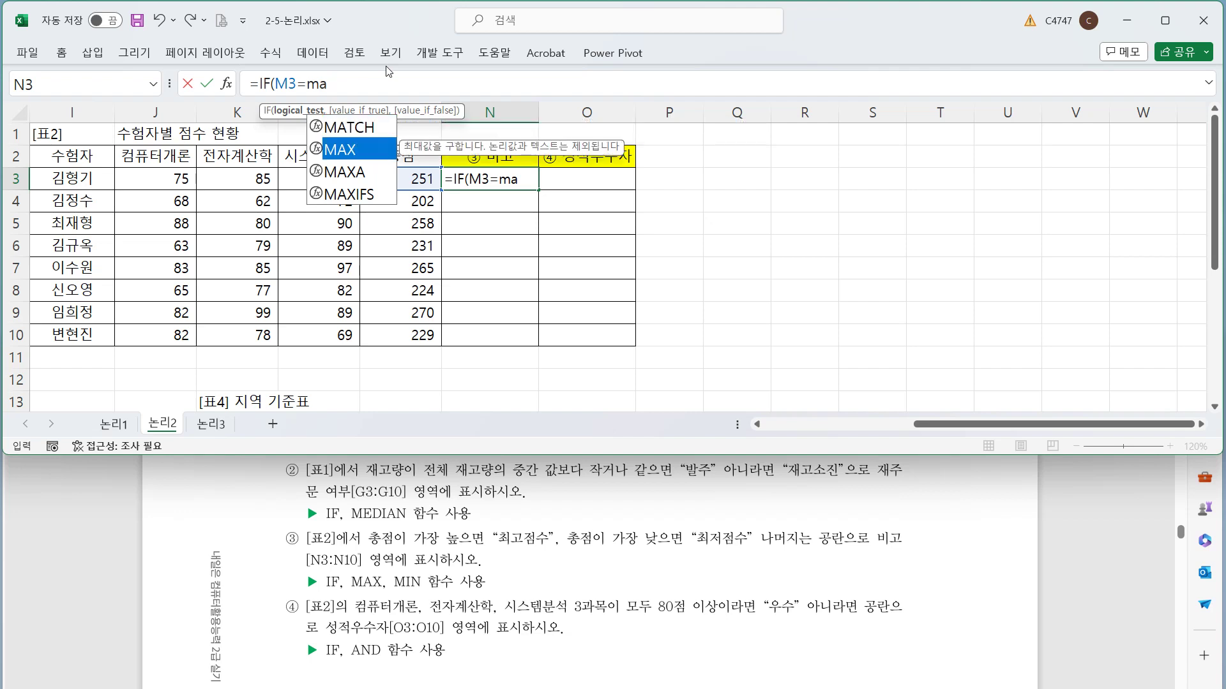
key(Tab)
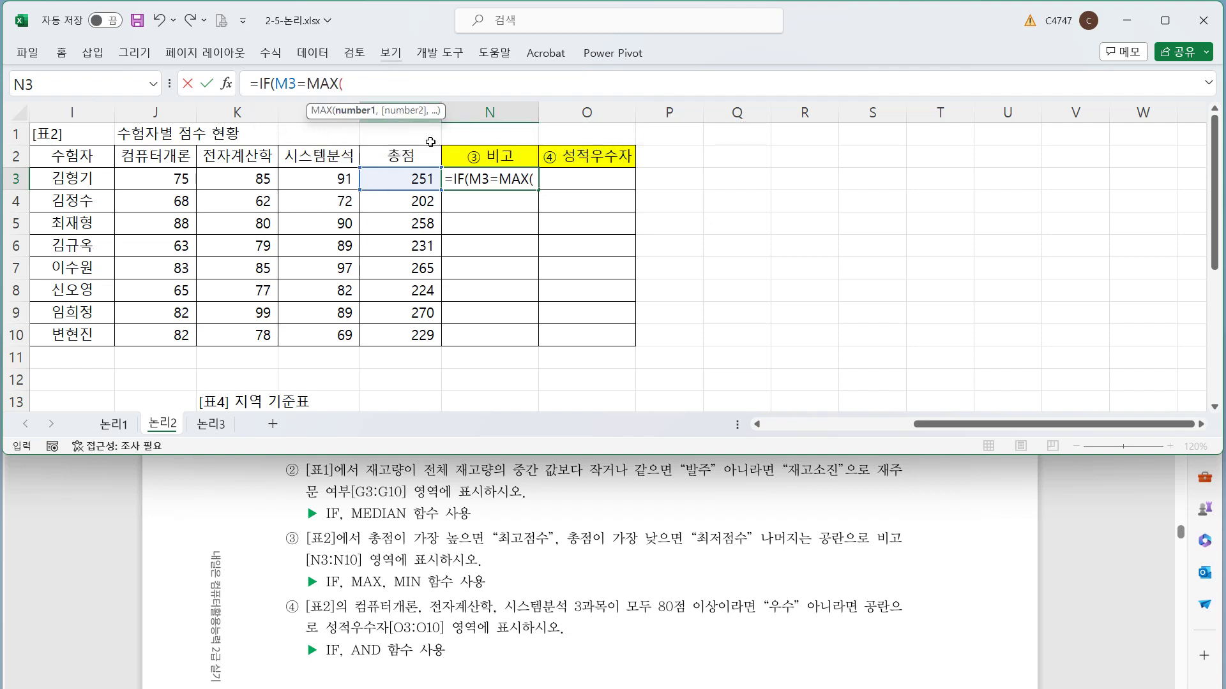
drag(400, 346, 391, 179)
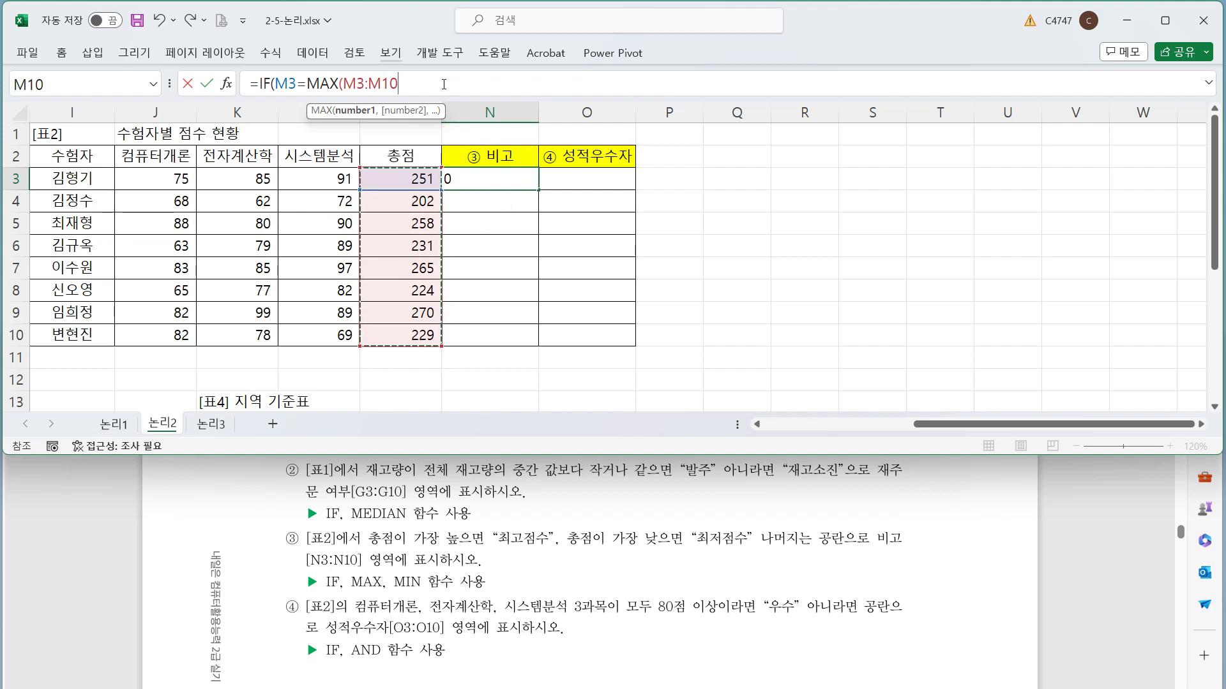
key(F4)
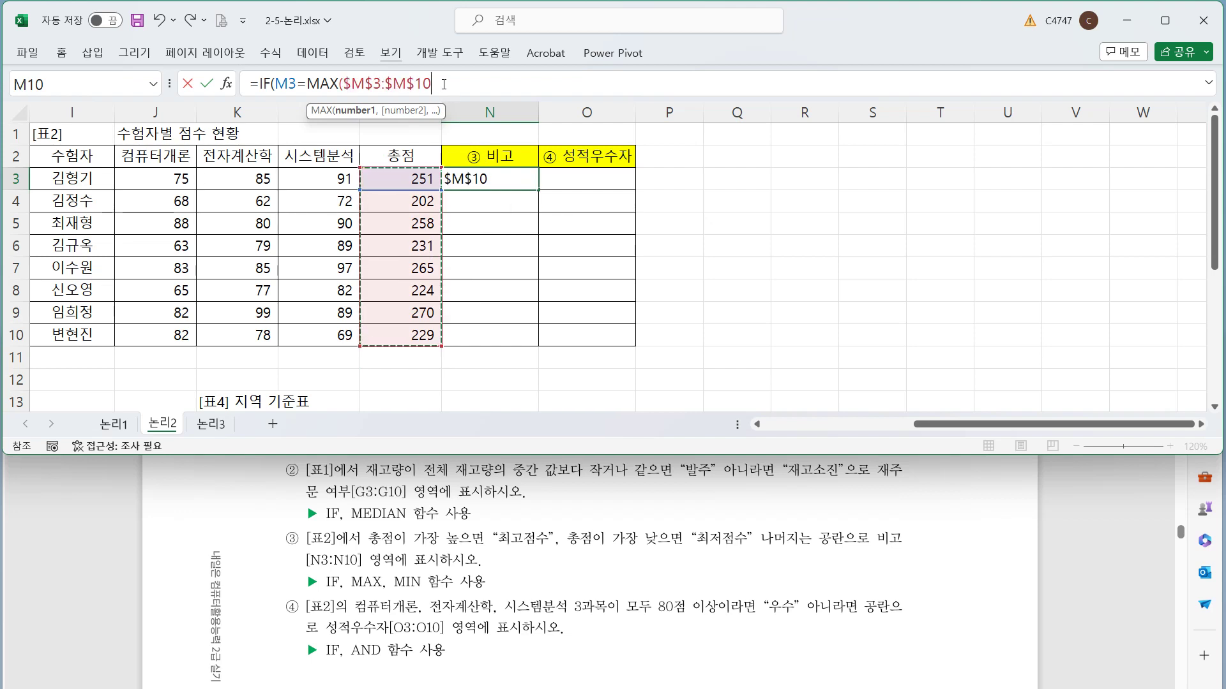
click(497, 83)
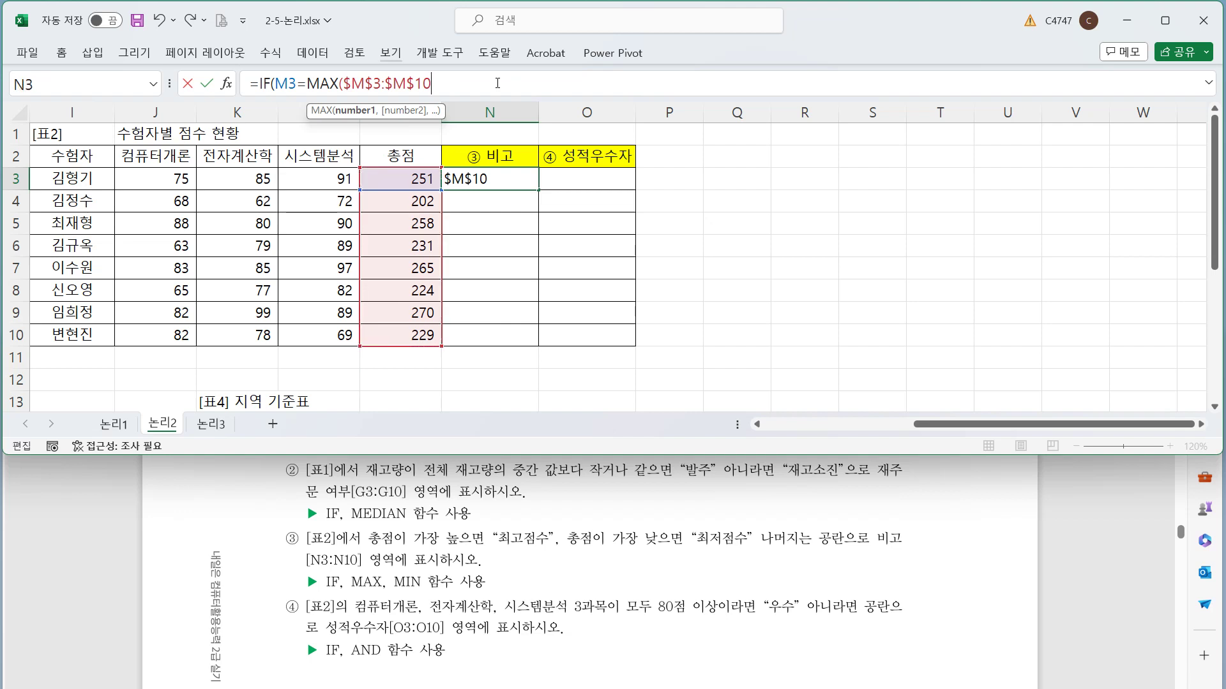
text())
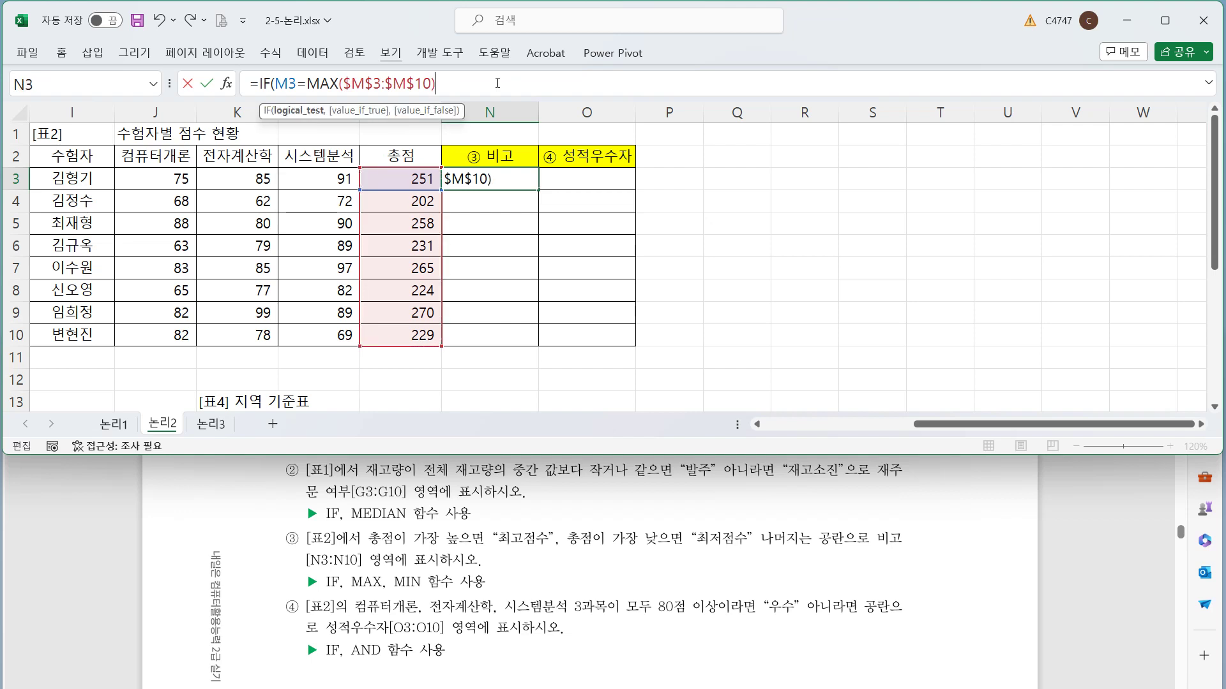
text(,)
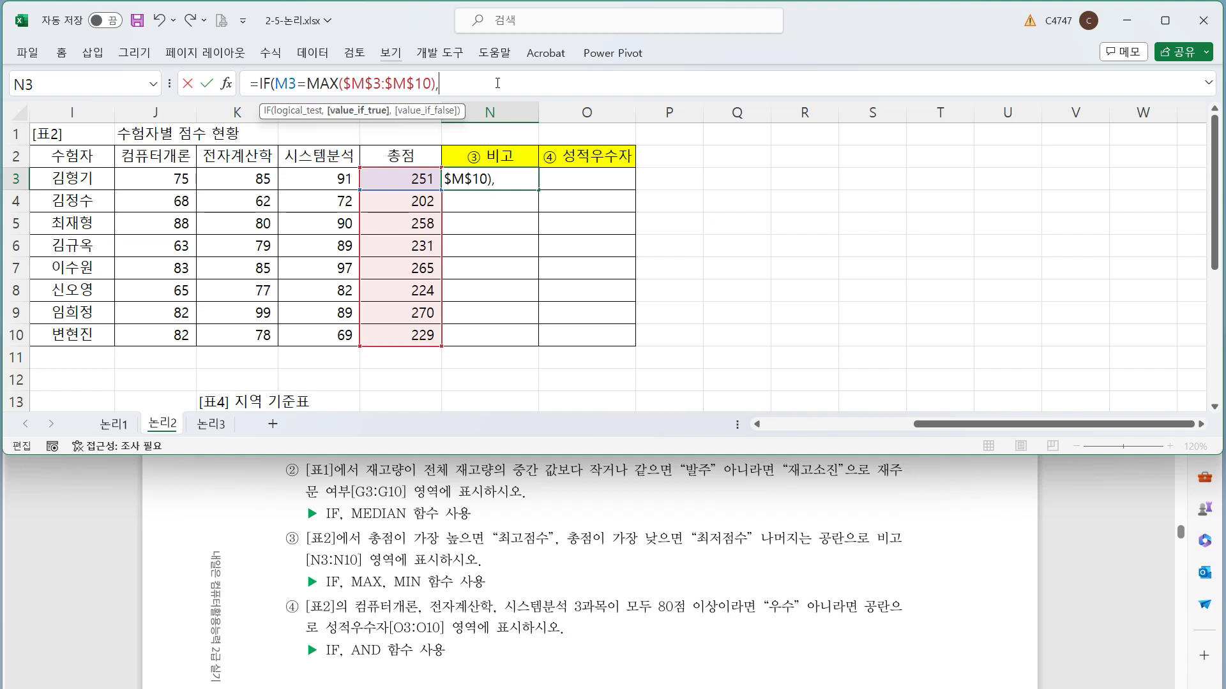
Return "최고점수" when N3's condition is true, and nest an IF testing M3=MIN($M$3:$M$10) as the alternative.
text("최고점수",)
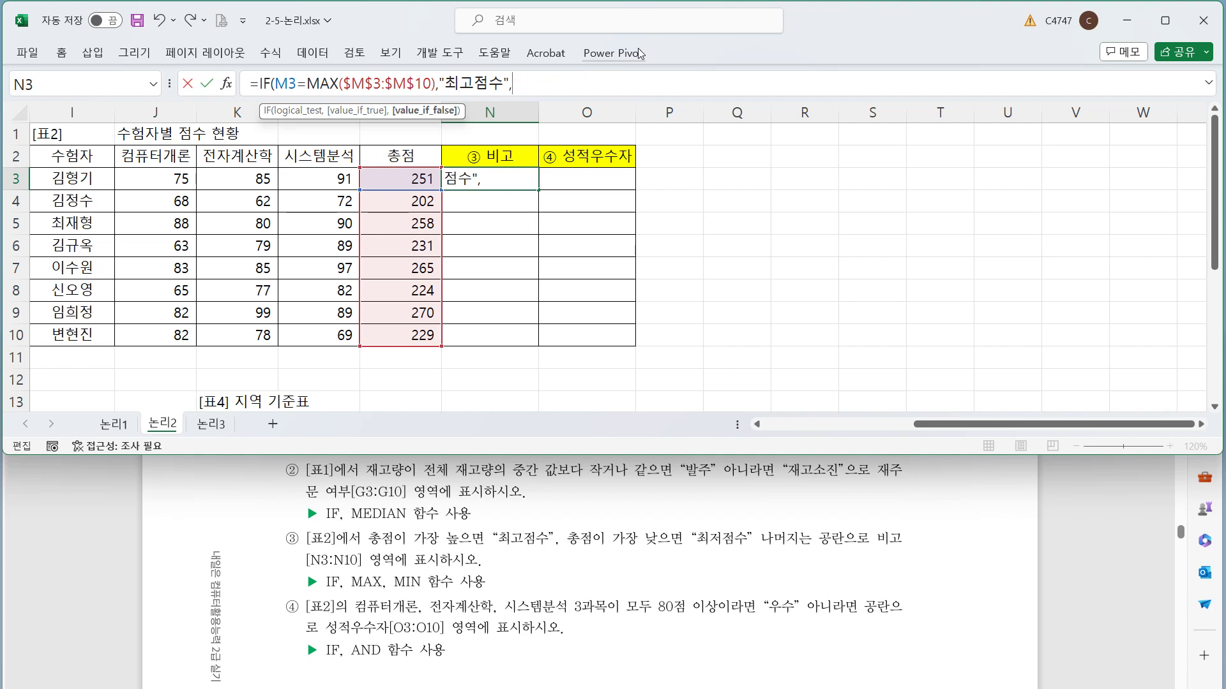
text(IF()
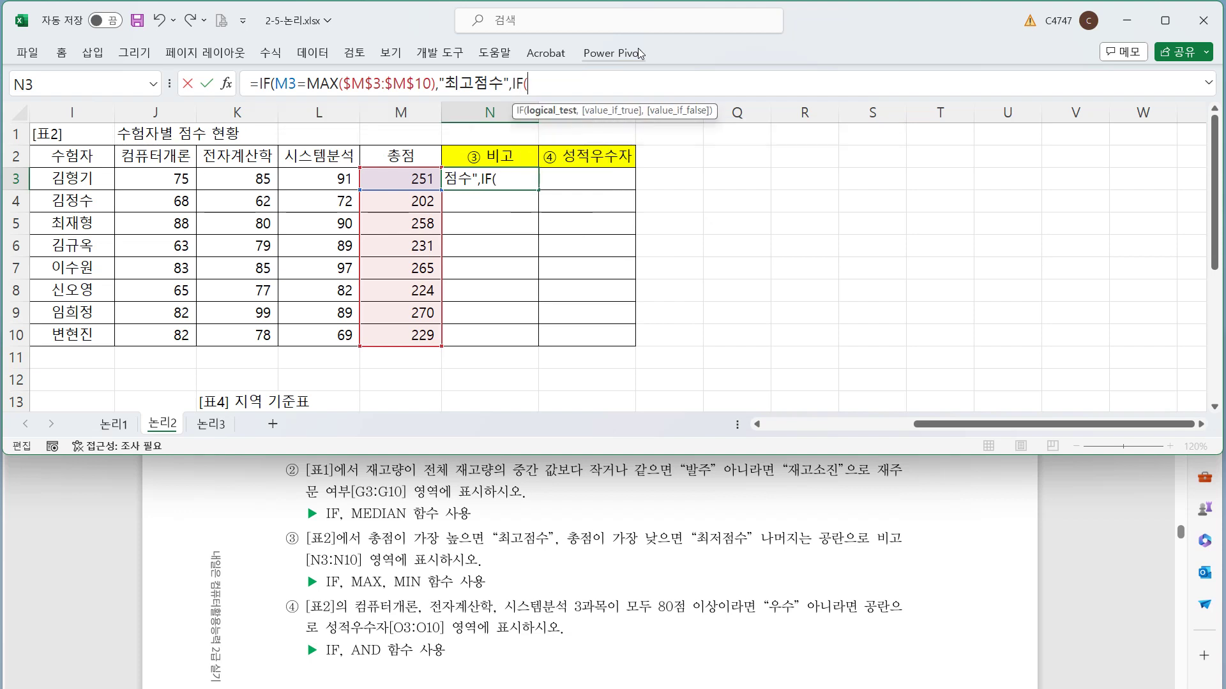
click(398, 179)
text(=)
text(min)
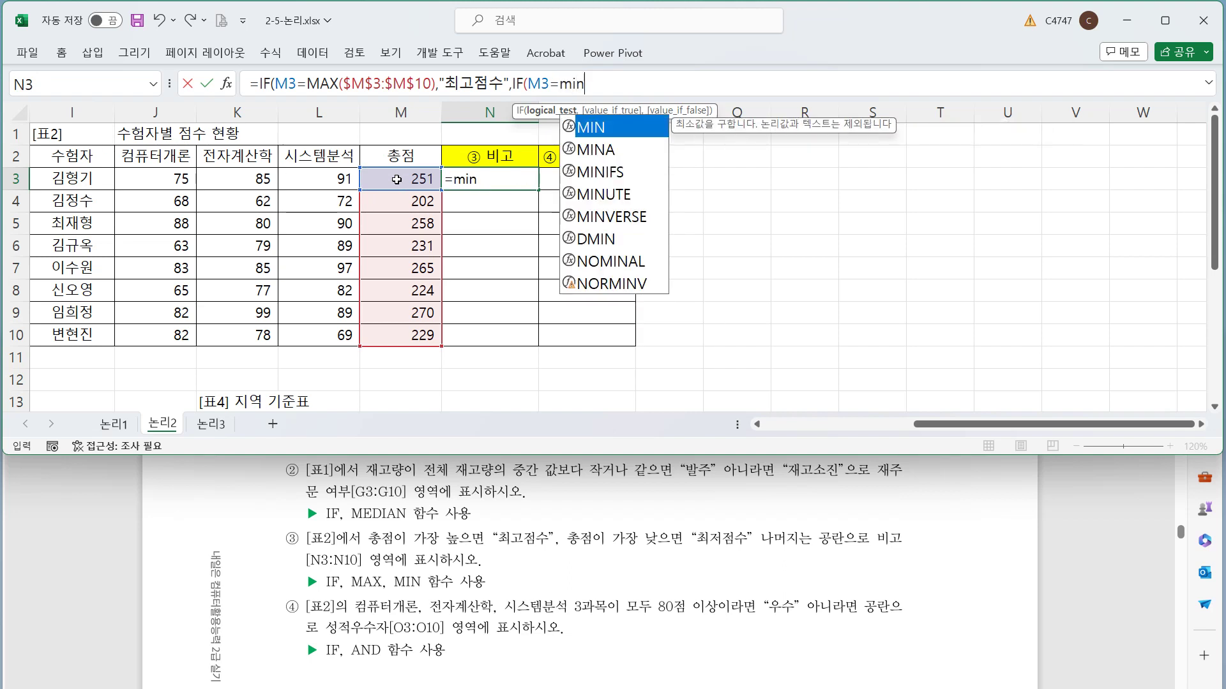
key(Tab)
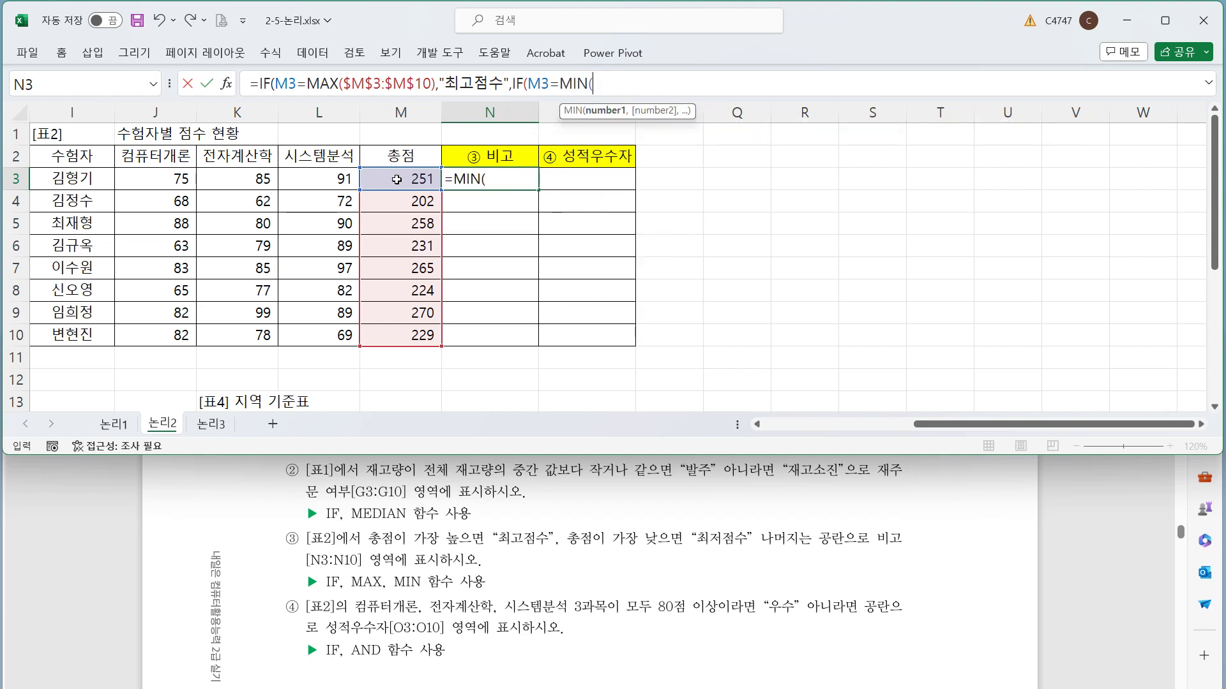
drag(396, 334, 403, 175)
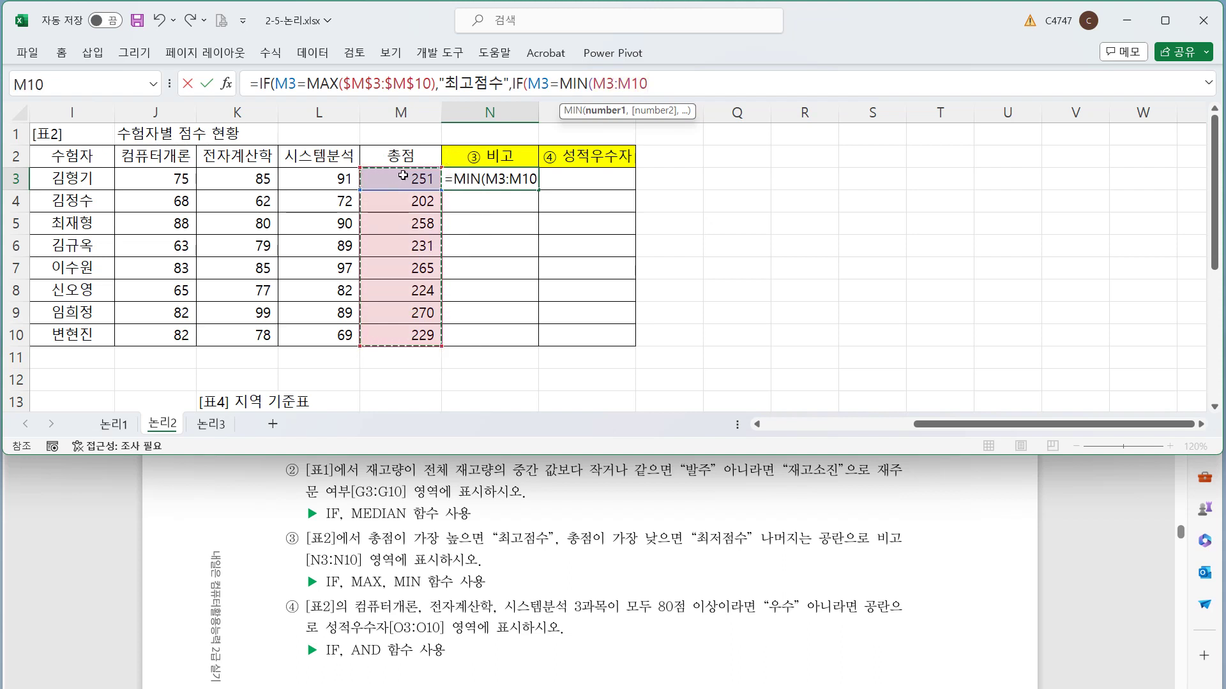
key(F4)
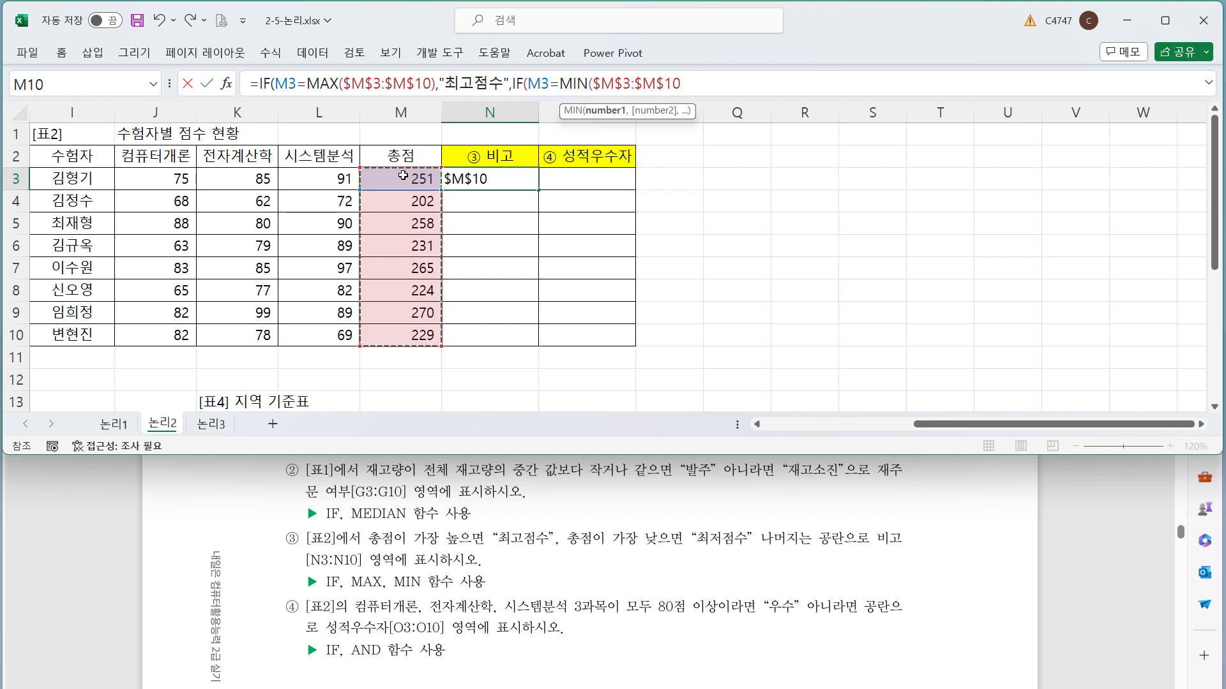
Complete the nested IF in N3 with the results "최저점수" and "", and fill the formula down to N10.
text(),"최저점수")
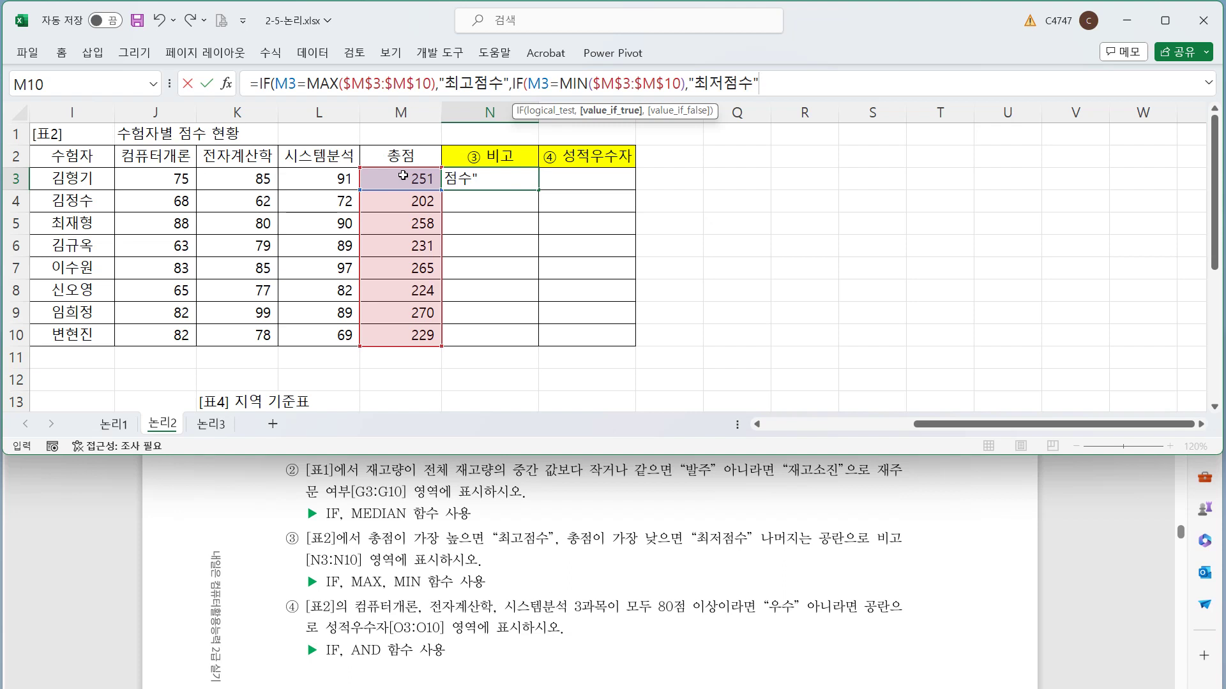
text(,"")
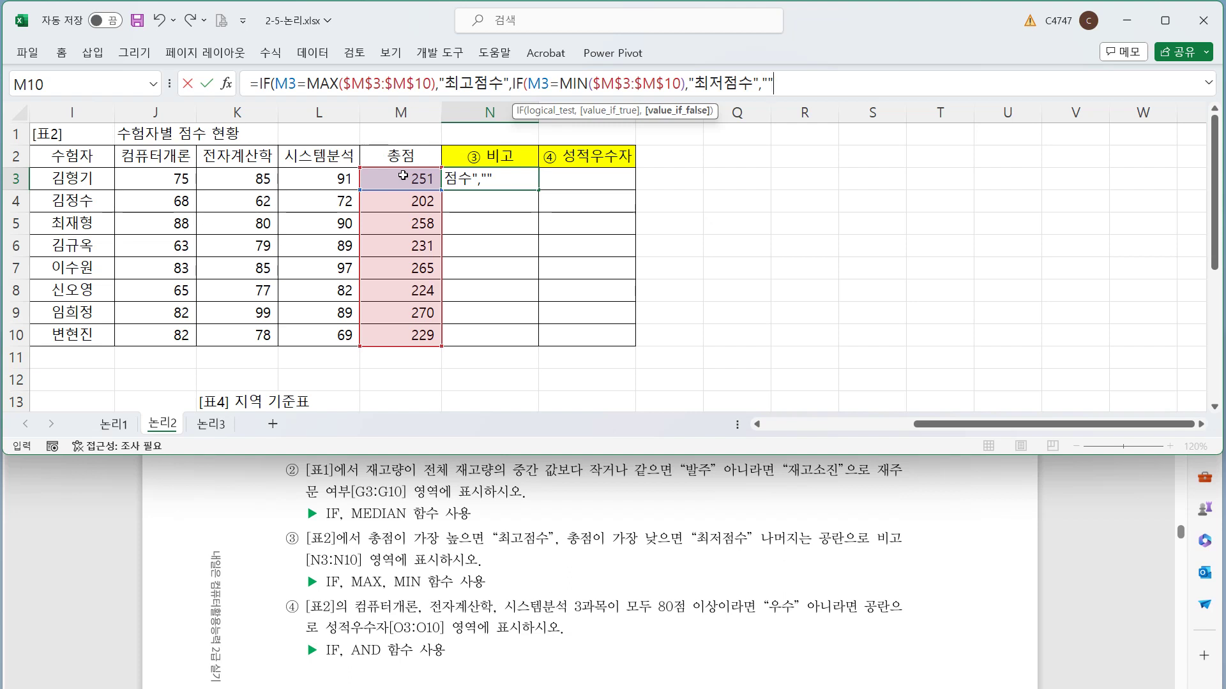
text())
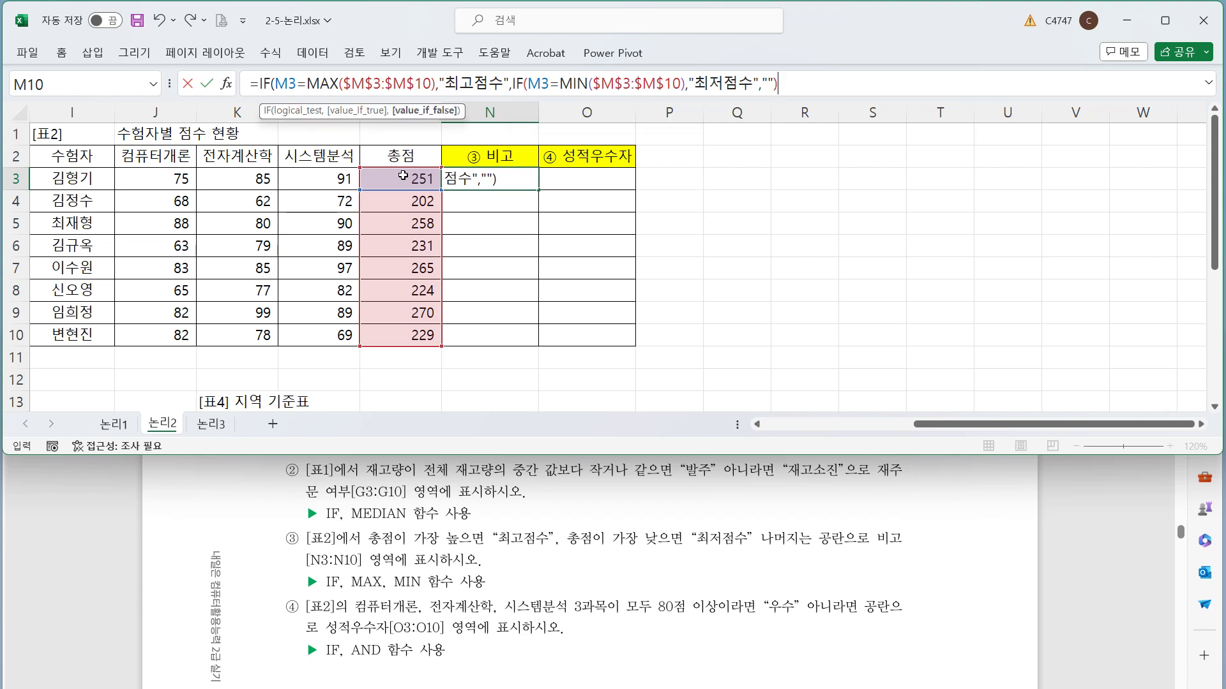
text())
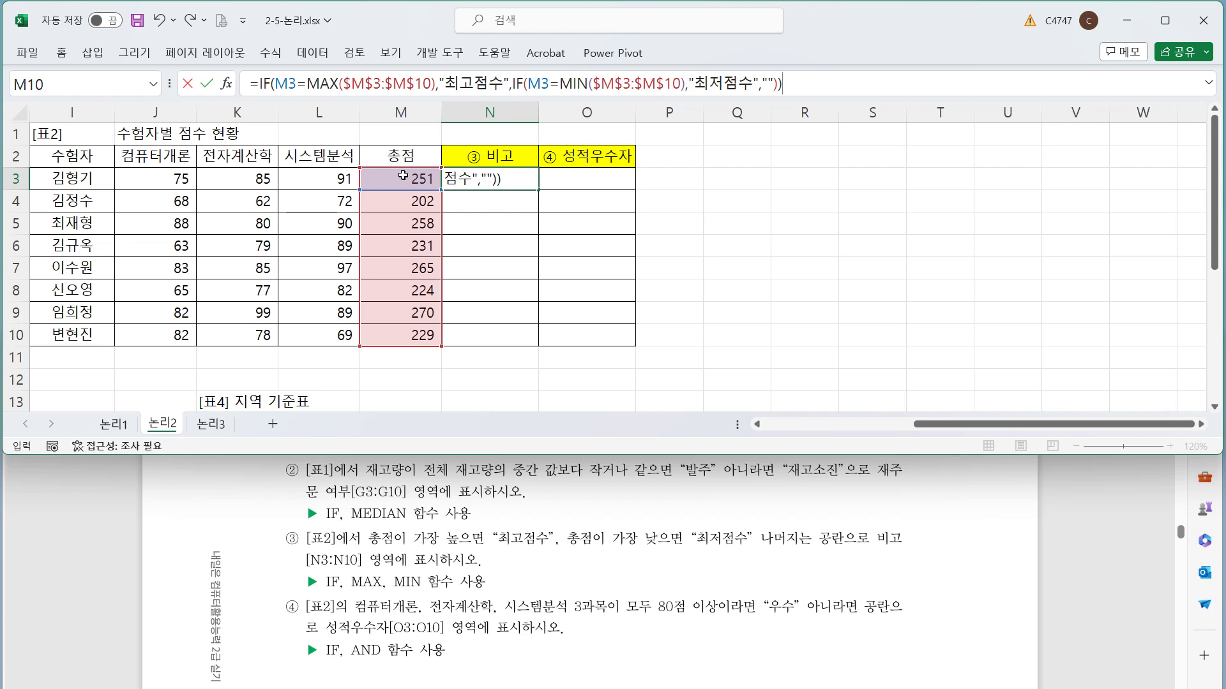
key(ctrl+Return)
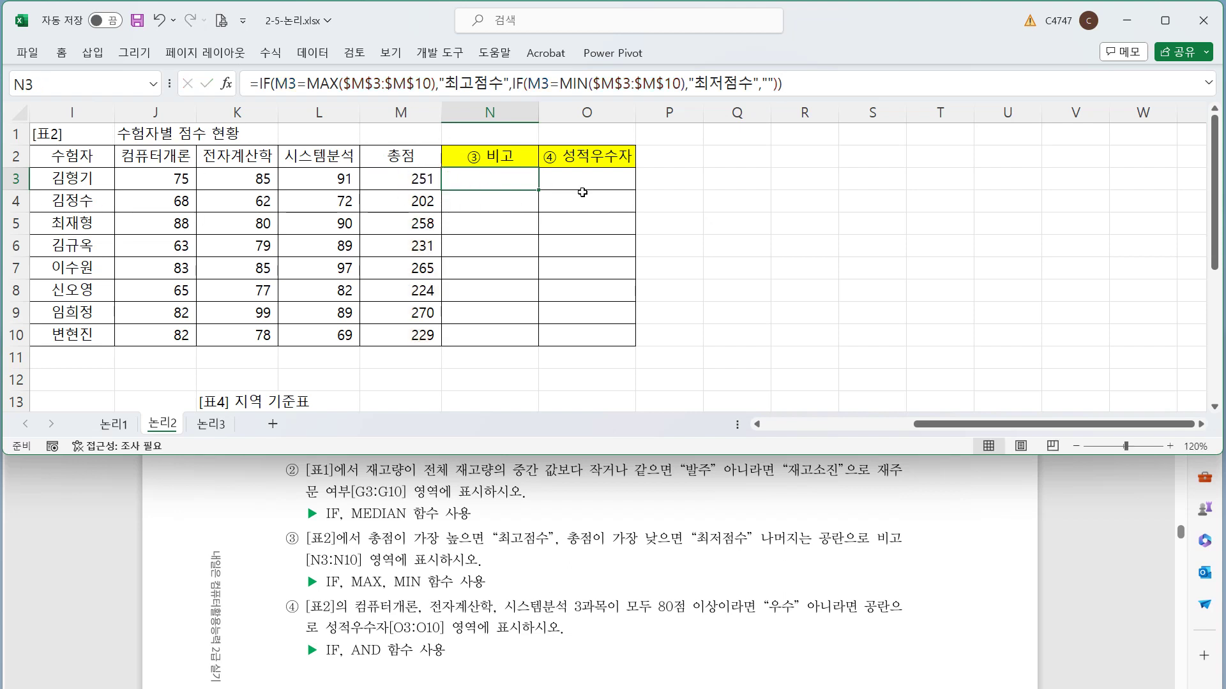
double_click(538, 190)
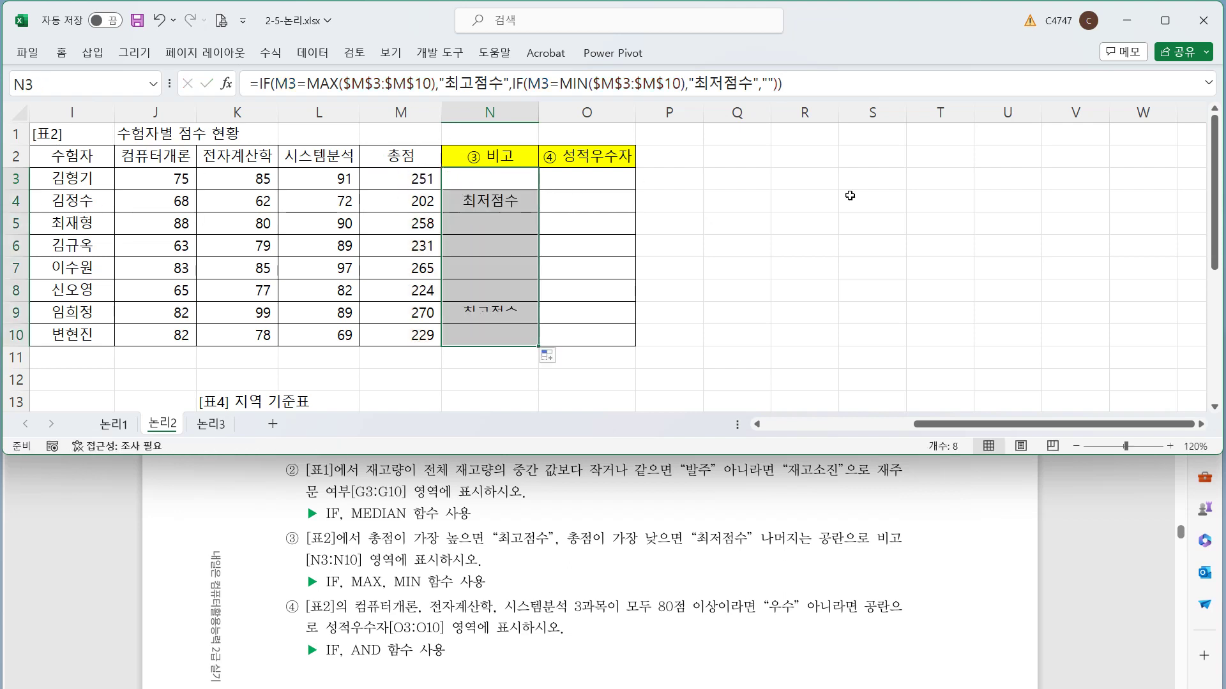
Enter an IF formula in O3 with an empty AND() condition and the results "우수" and "".
click(569, 174)
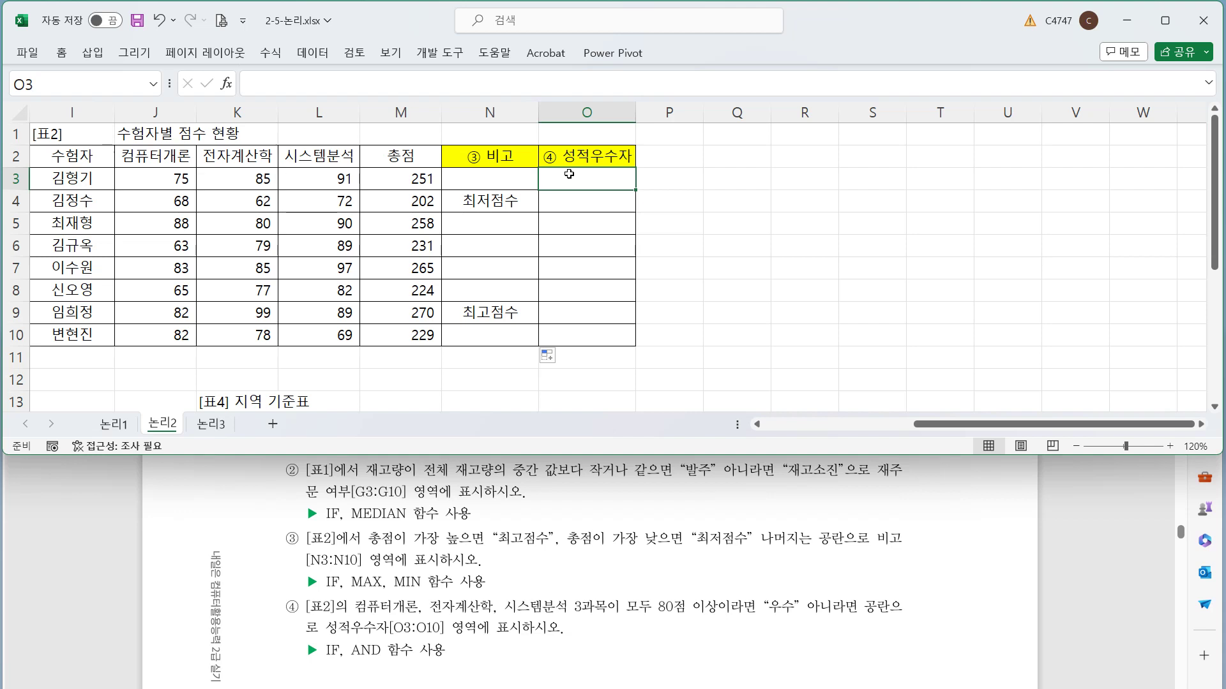
click(621, 88)
text(=IF()
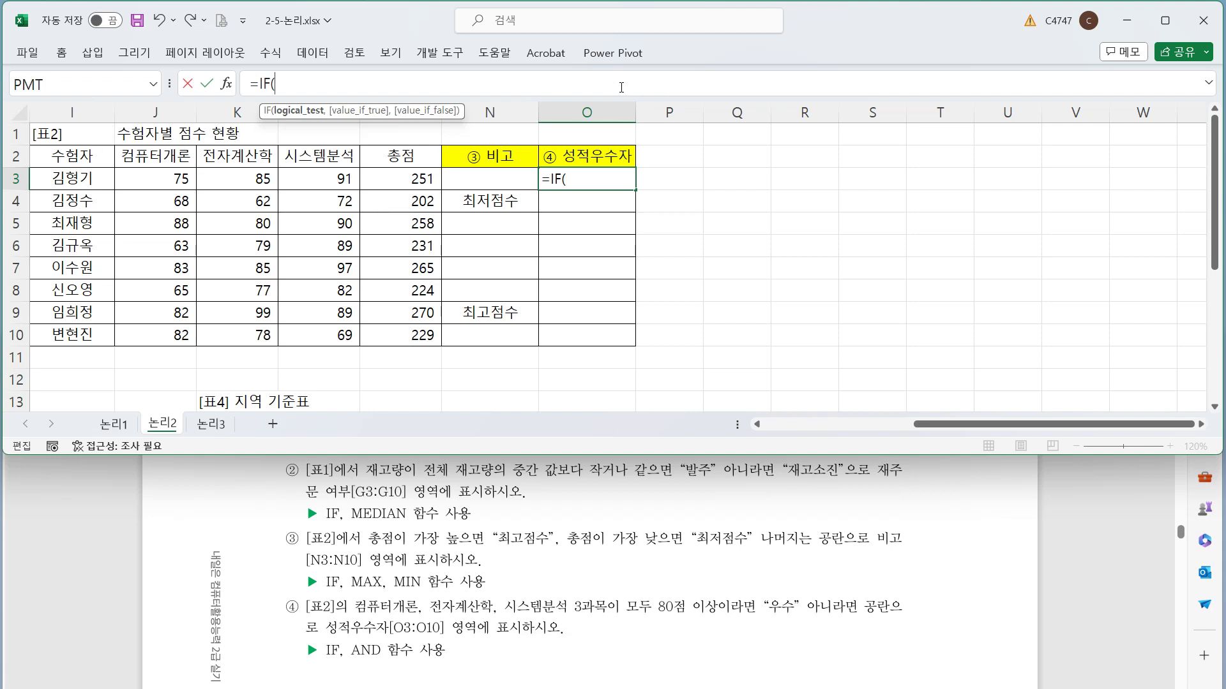
text(an)
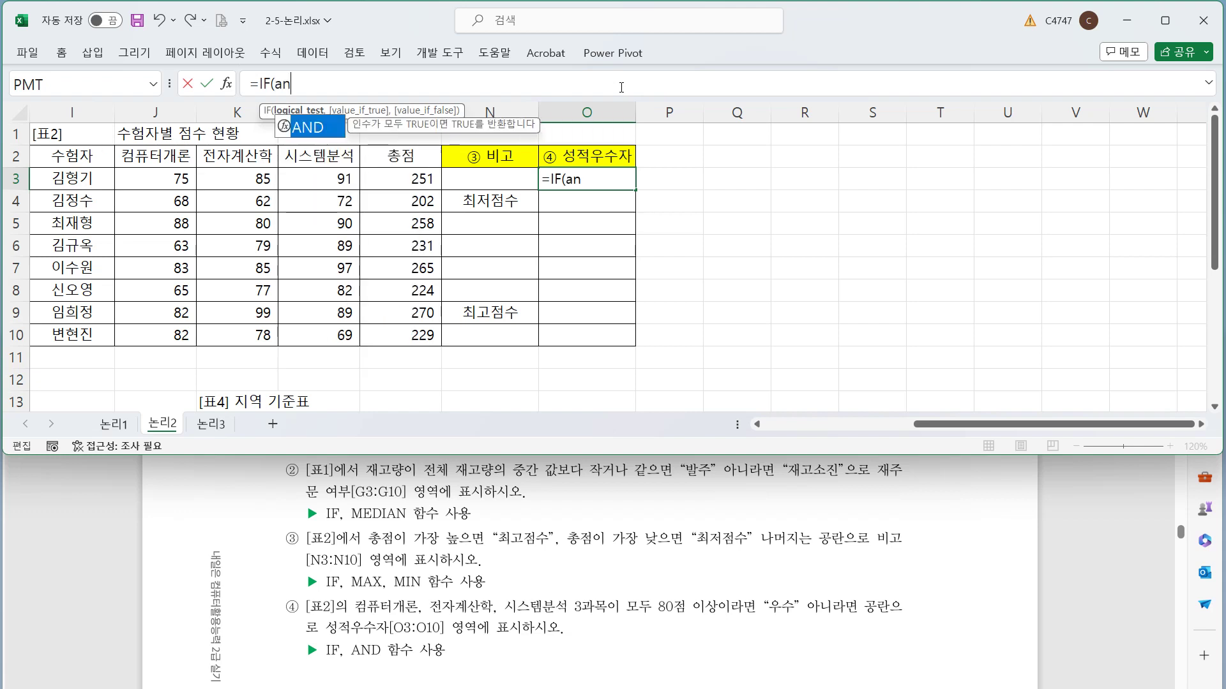
key(Tab)
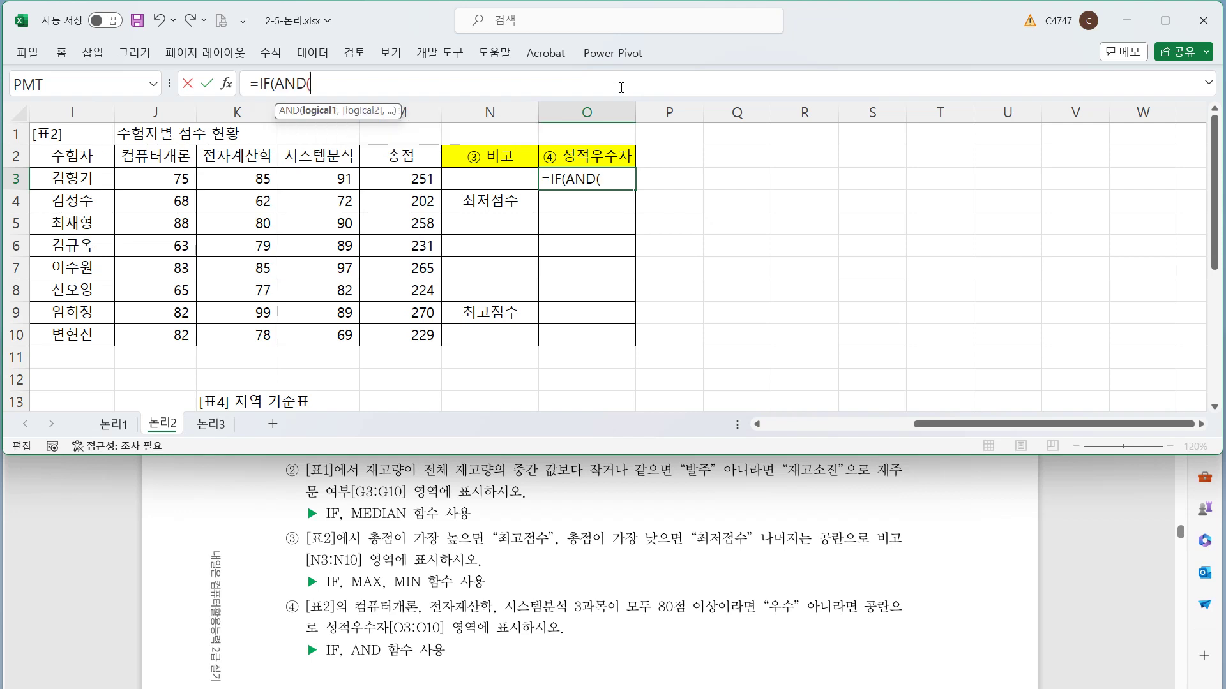
text())
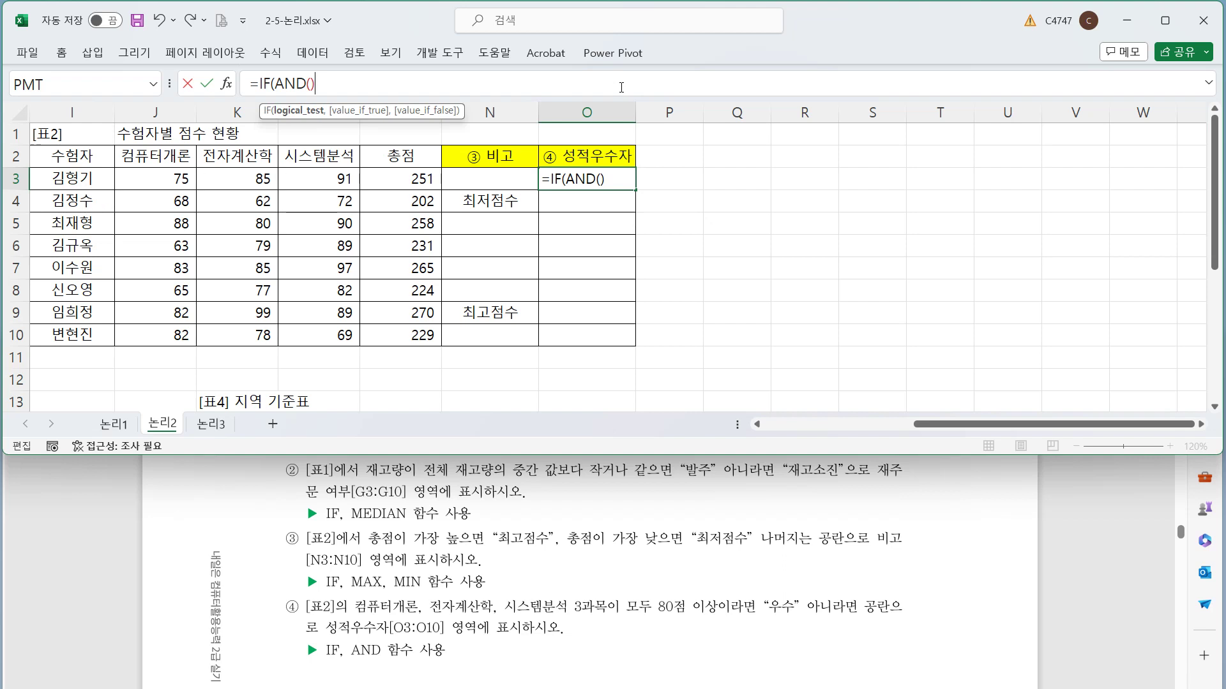
text(,"우수")
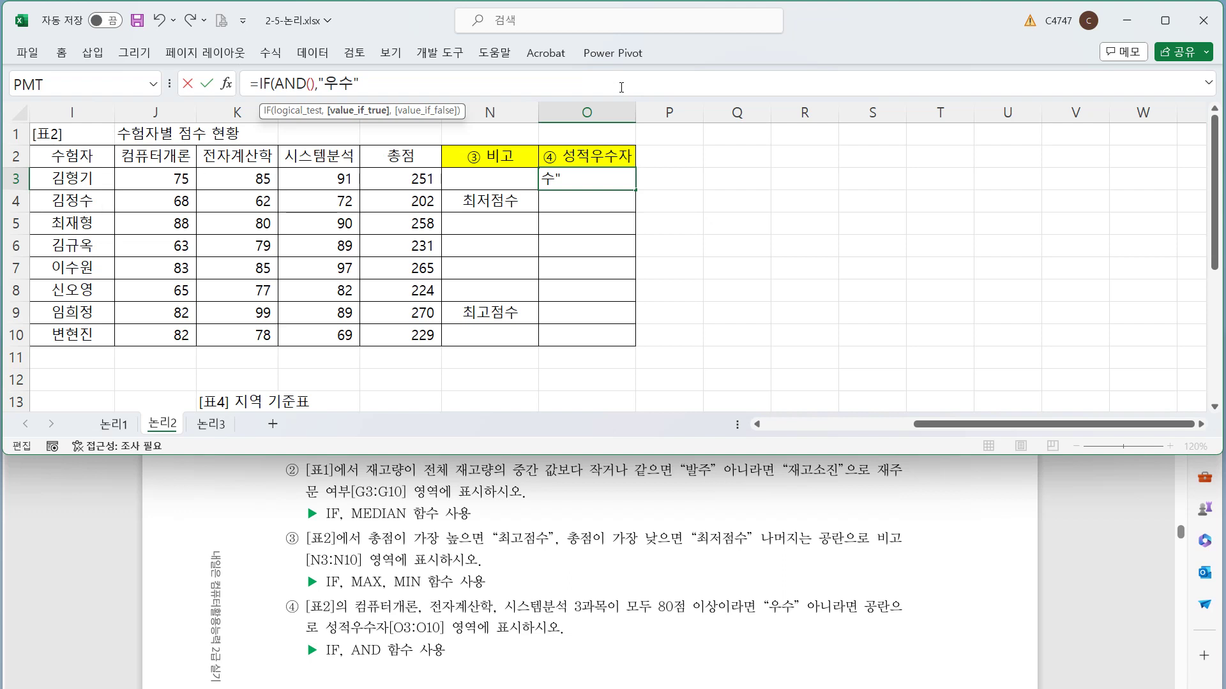
text(,""))
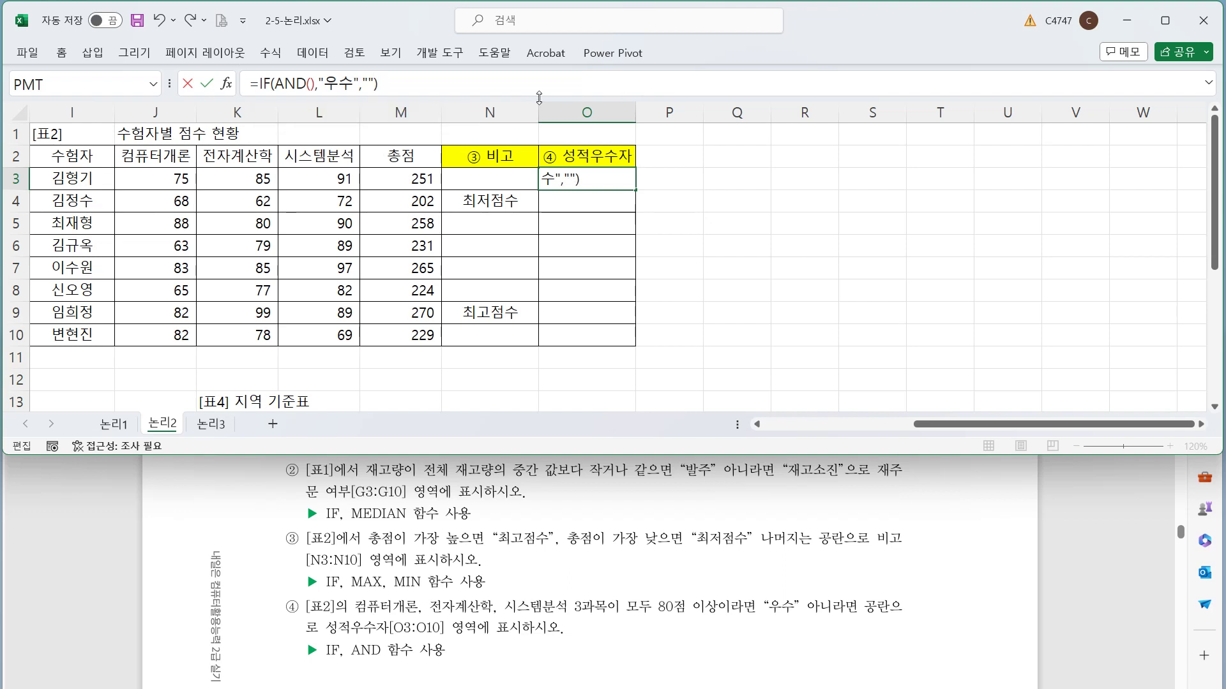
Fill O3's AND() with the conditions J3>=80, K3>=80 and L3>=80, and copy the formula down to O10.
key(Left)
key(Left)
key(Left)
key(Left)
key(Left)
key(Left)
key(Left)
key(Left)
key(Left)
key(Left)
key(Right)
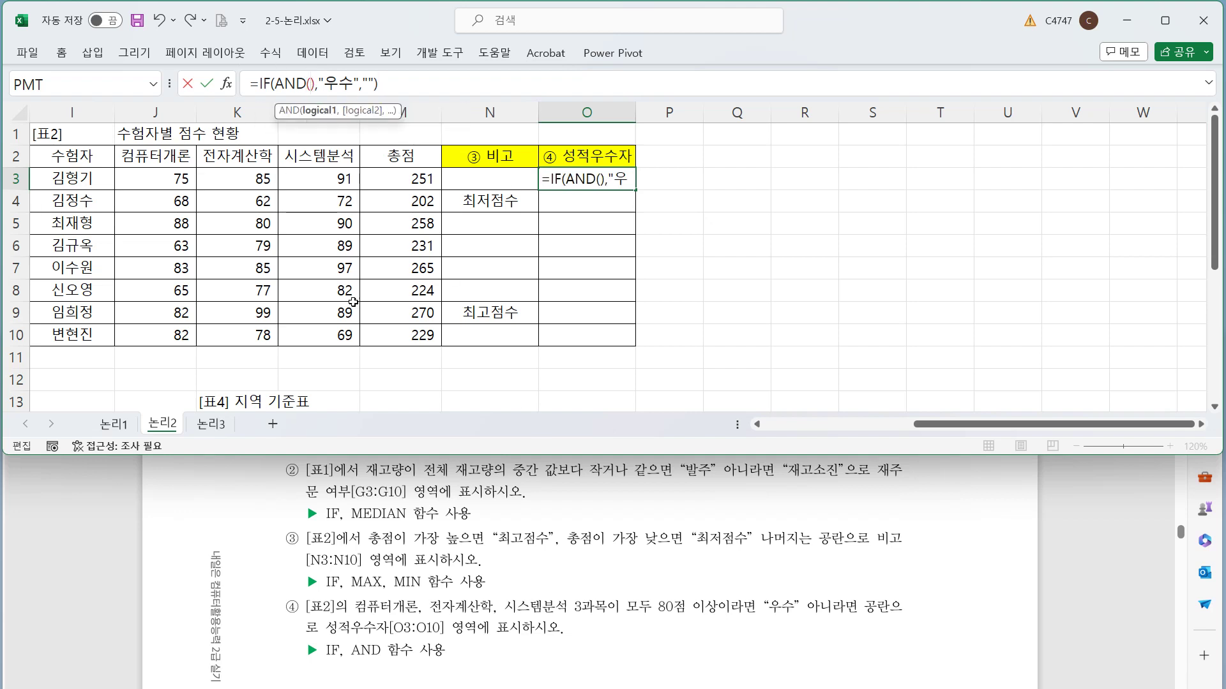
click(172, 170)
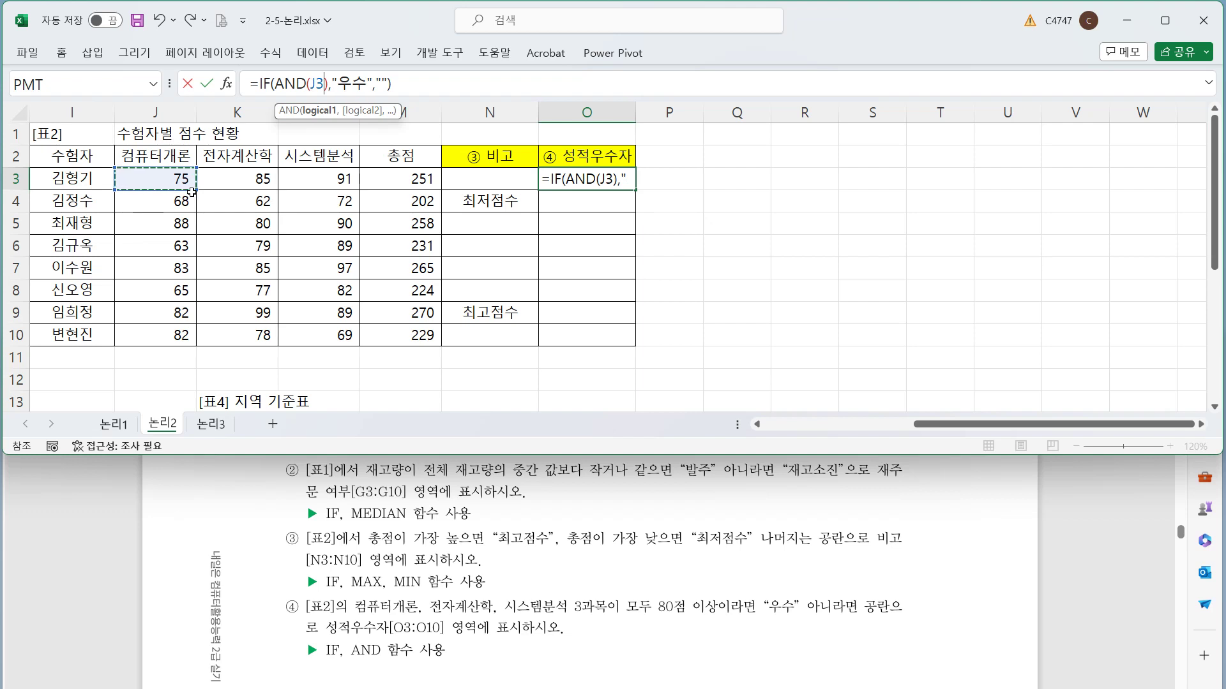
text(>=)
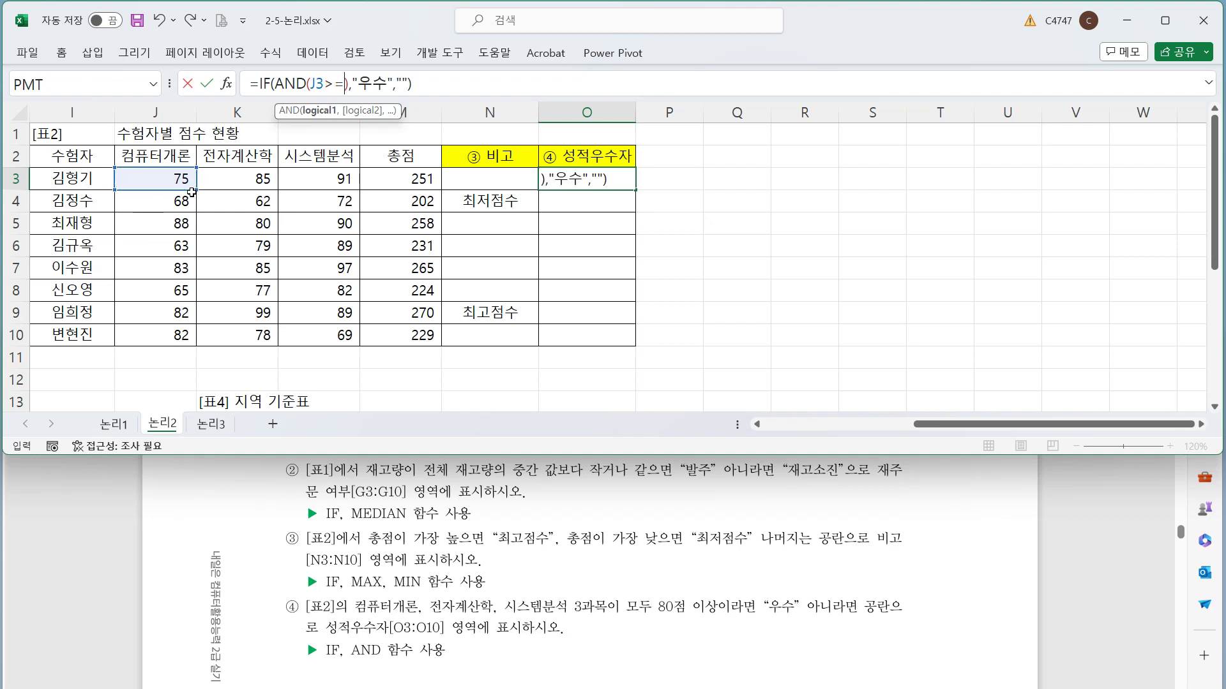
text(80,)
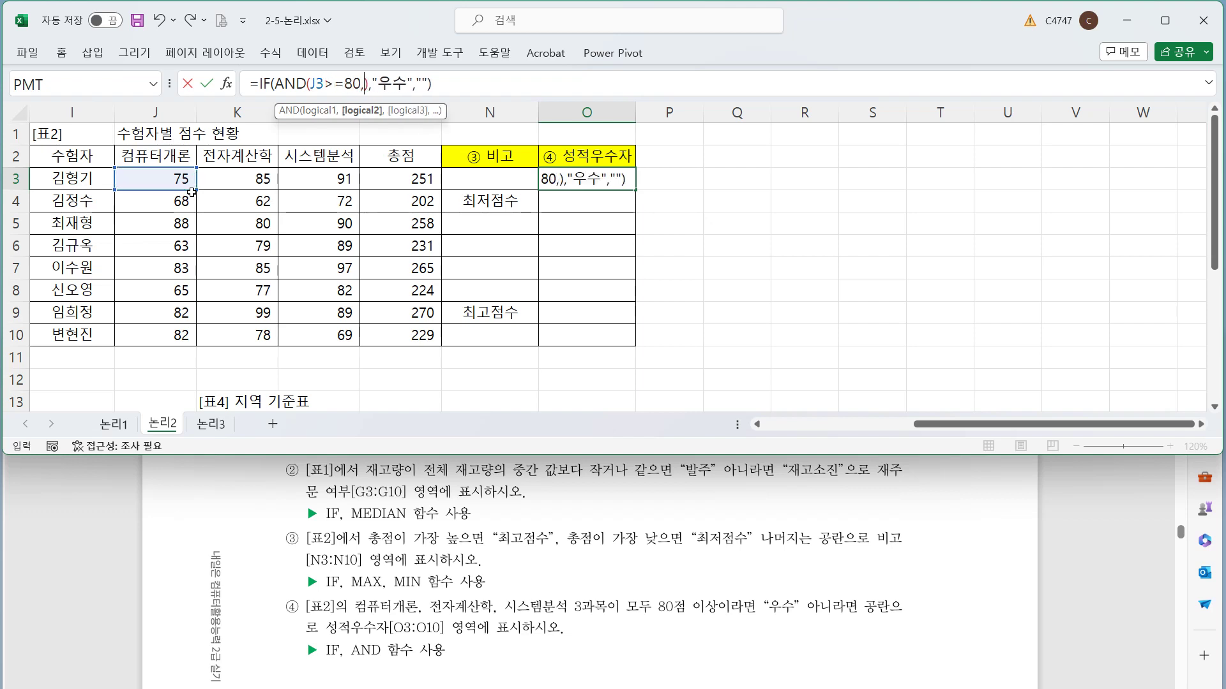
click(257, 177)
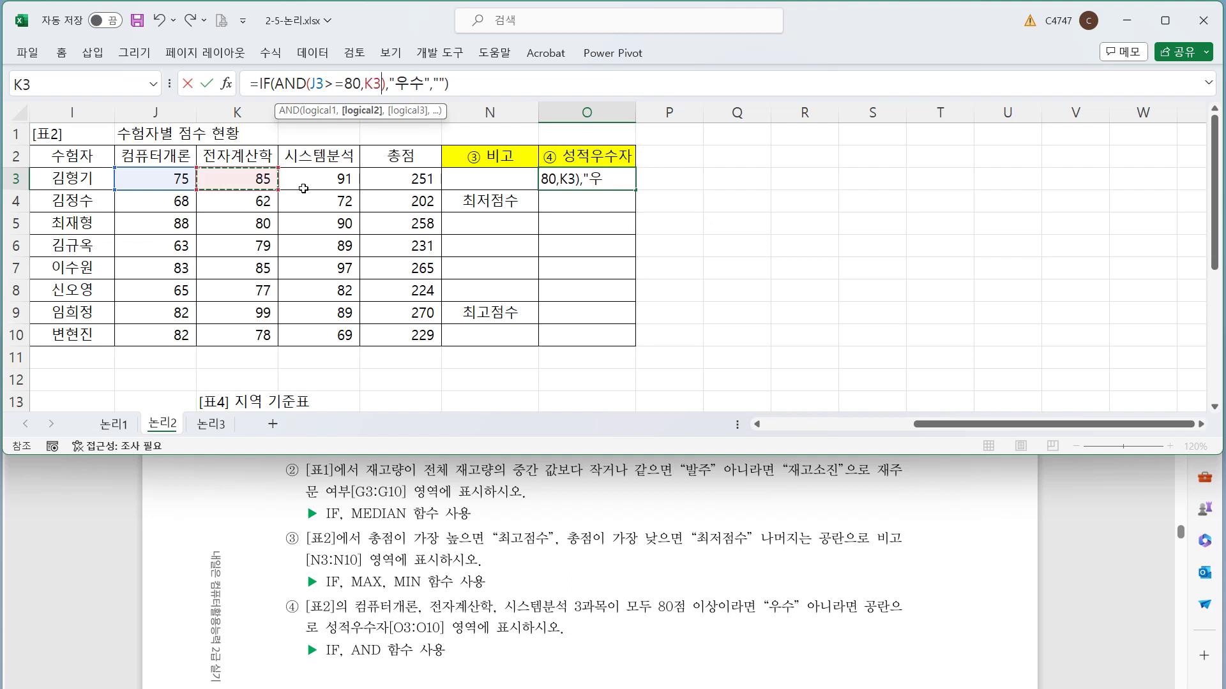
text(>=80,)
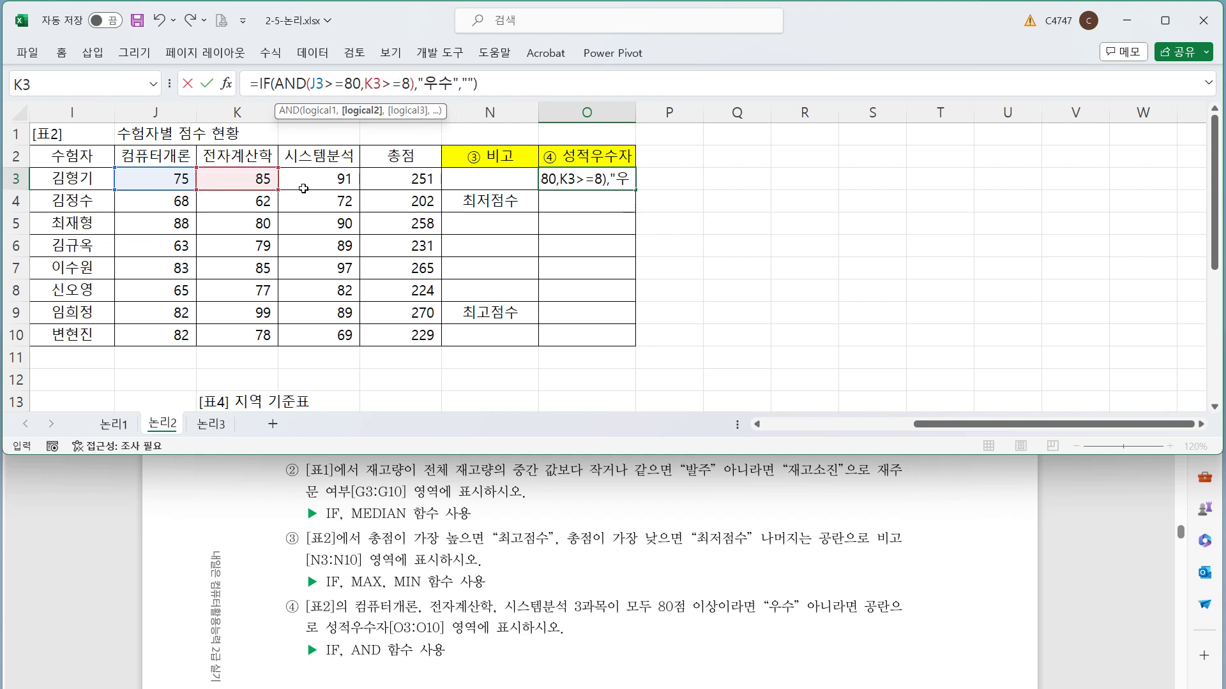
click(306, 187)
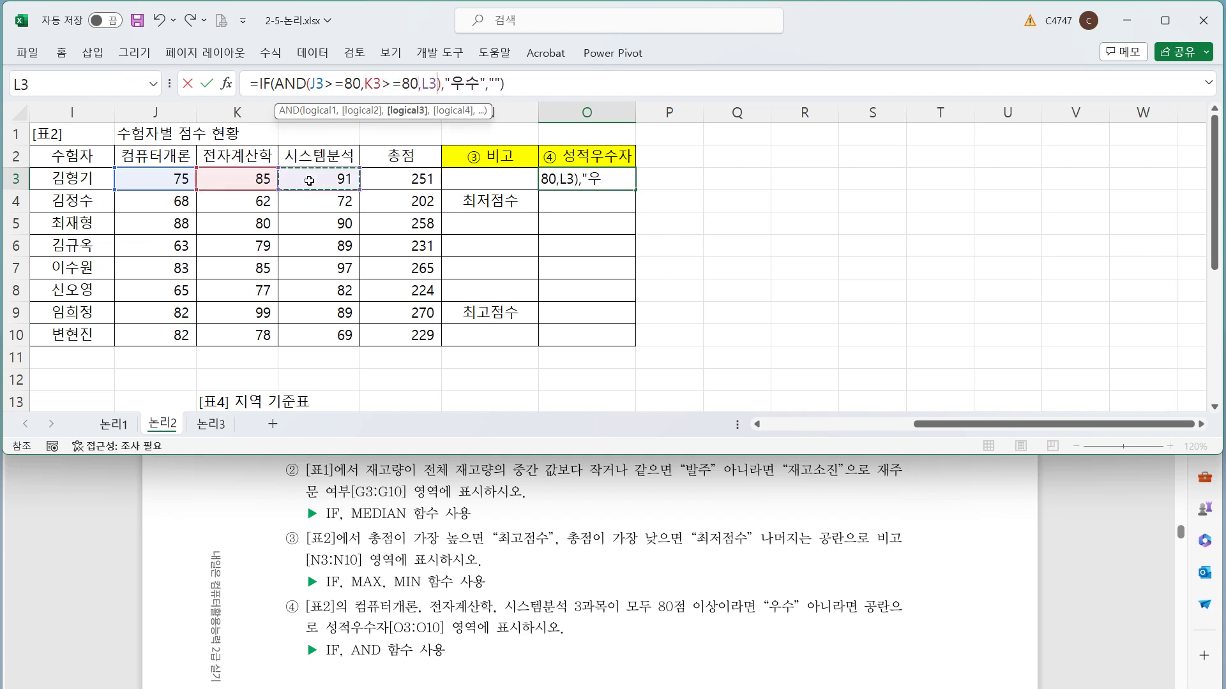
text(>=80)
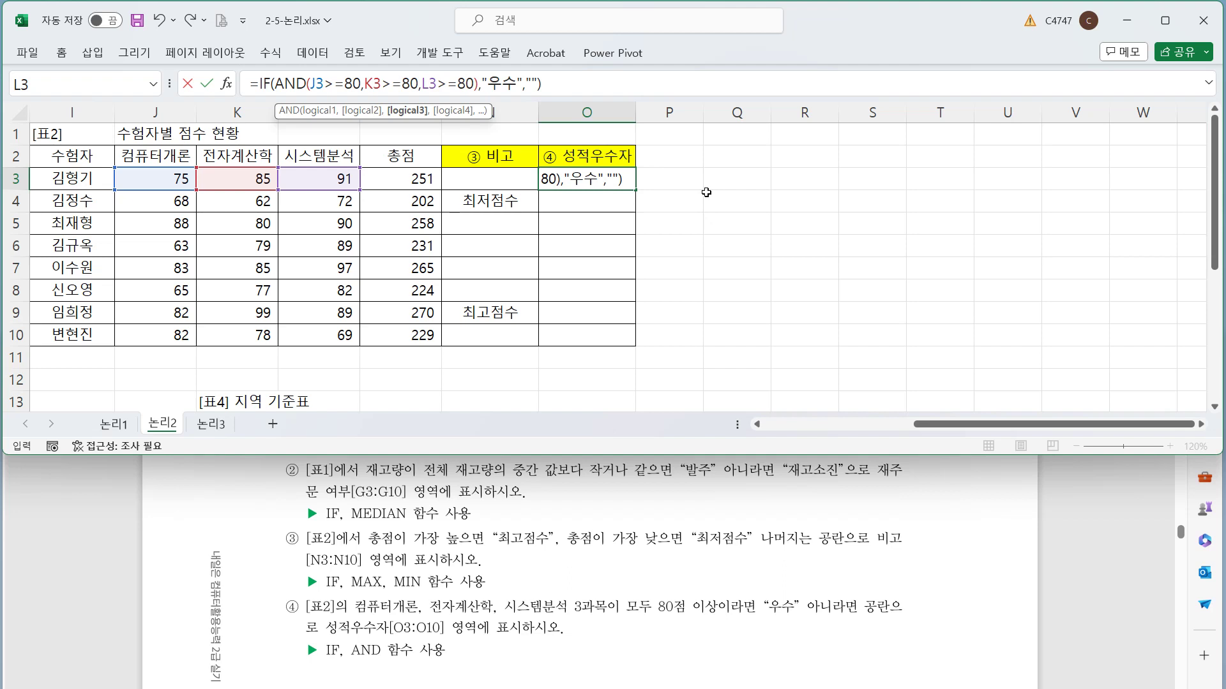
key(ctrl+Return)
double_click(636, 189)
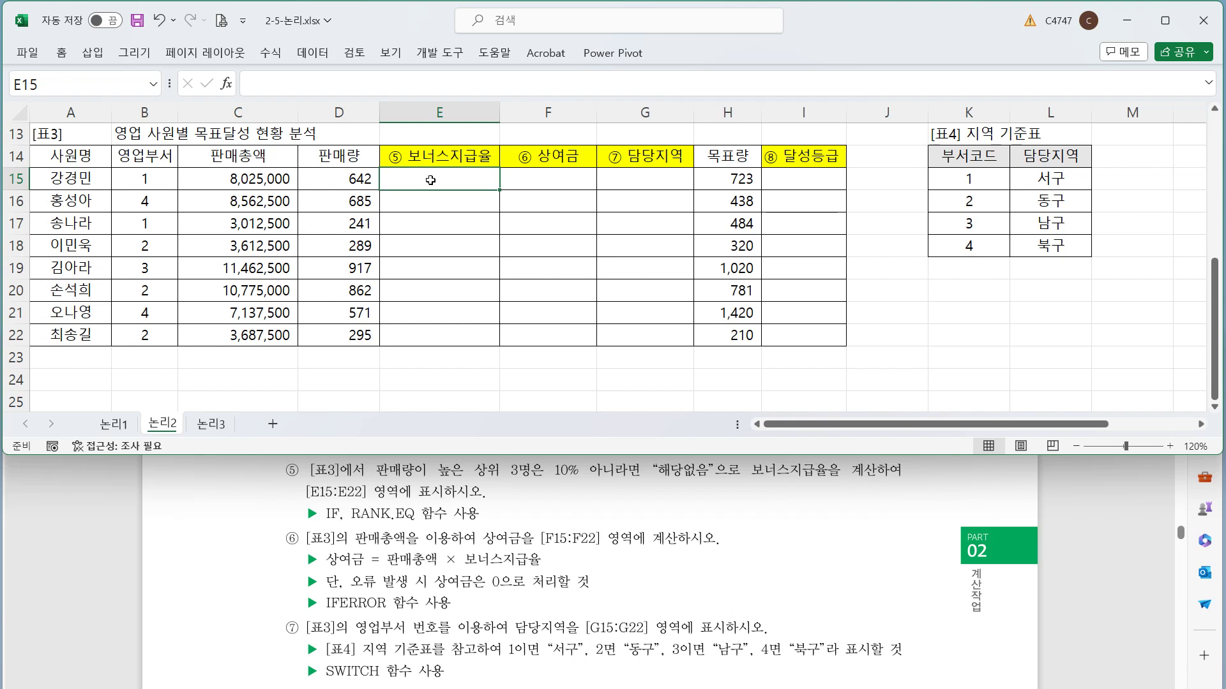
Start a RANK.EQ formula in E15, the 보너스지급율 column of [표3].
click(418, 81)
text(=)
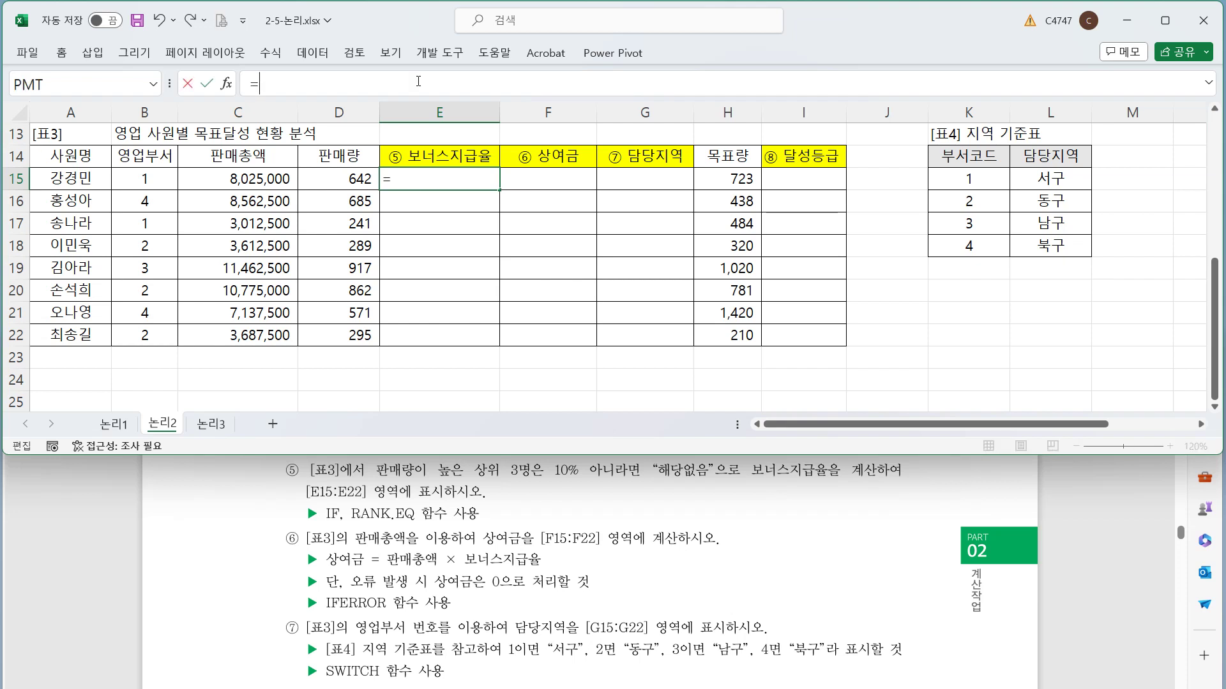
text(ran)
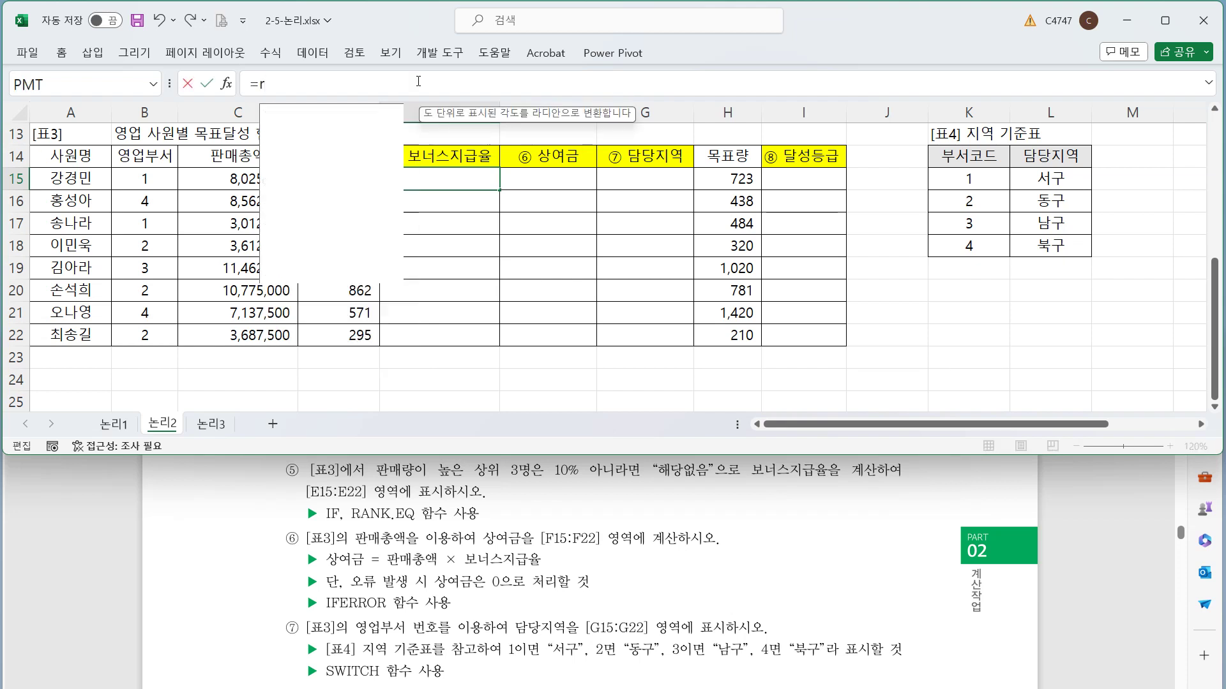
key(Down)
key(Down)
key(Down)
key(Down)
key(Tab)
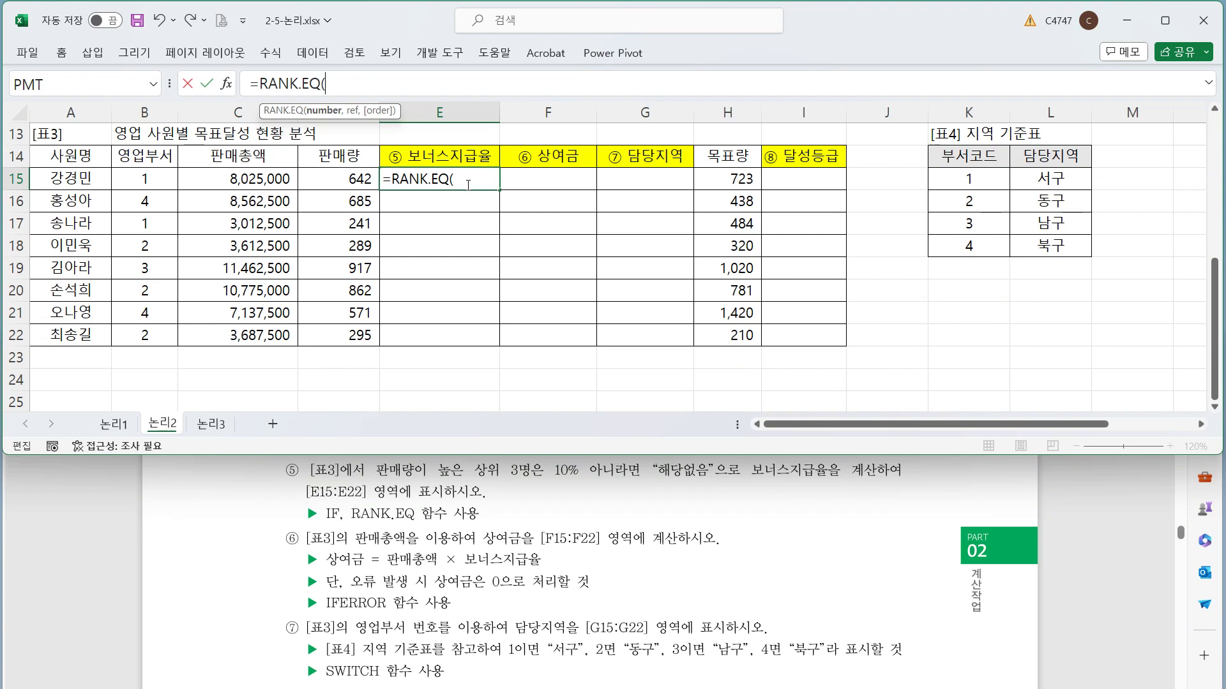
Give RANK.EQ in E15 the number D15 and the absolute reference range $D$15:$D$22.
click(350, 172)
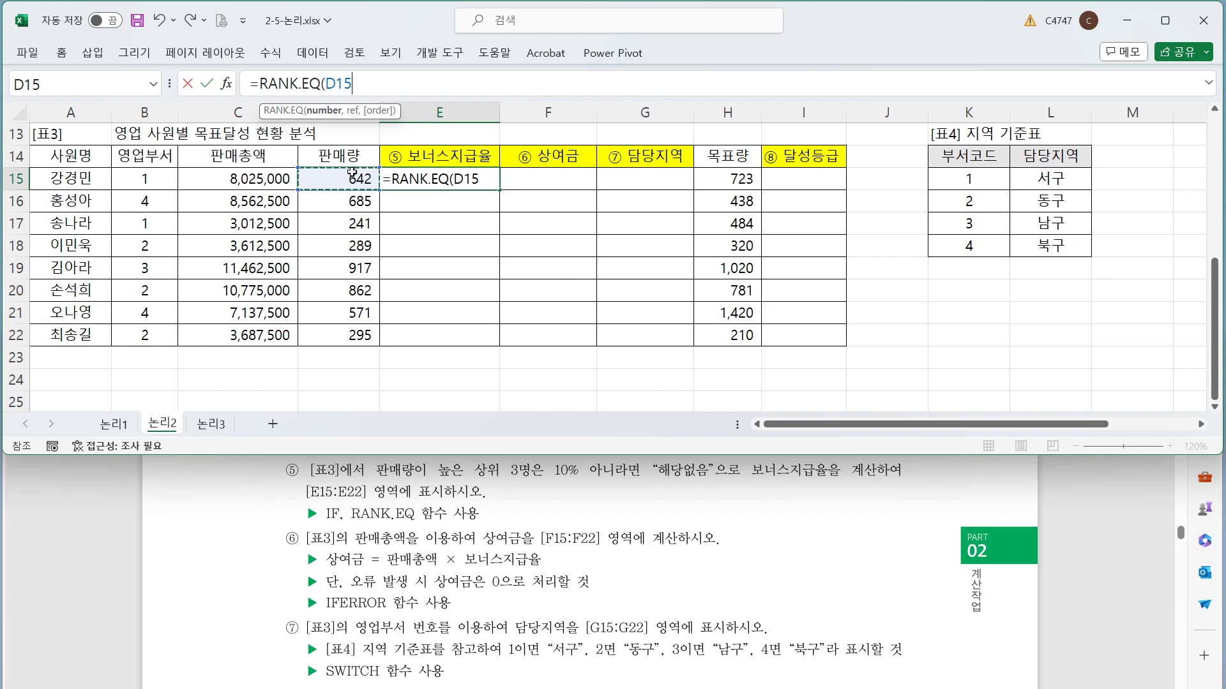
text(,)
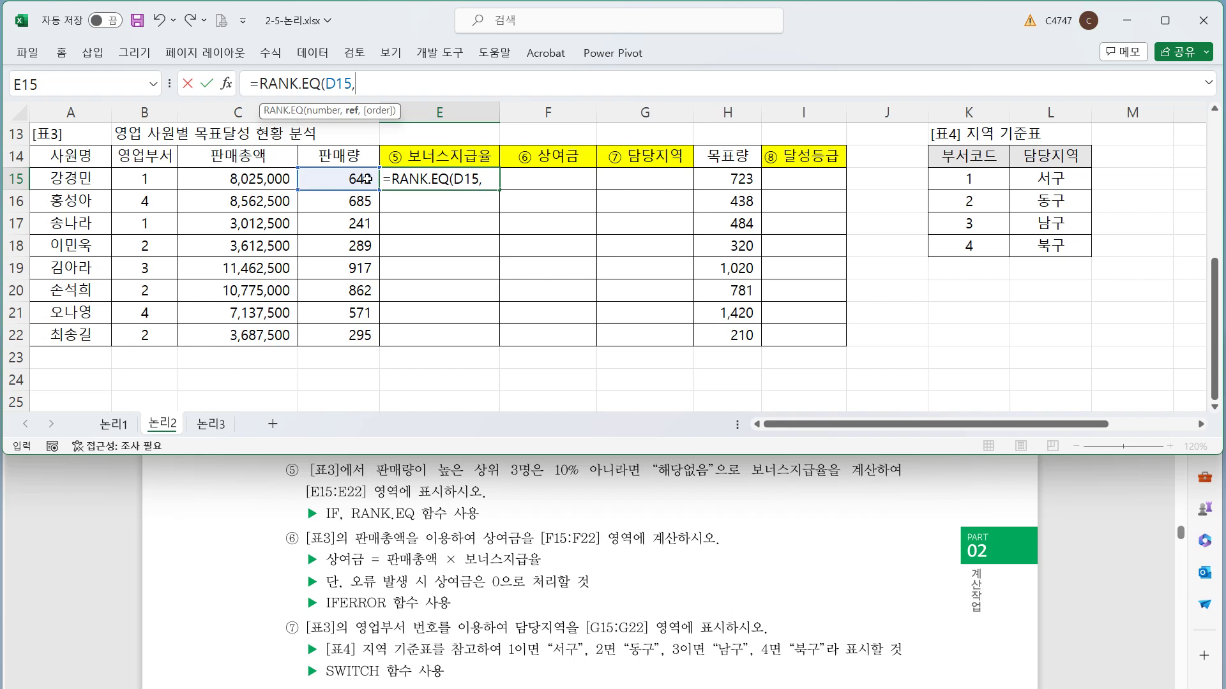
click(364, 179)
drag(365, 178, 338, 323)
key(F4)
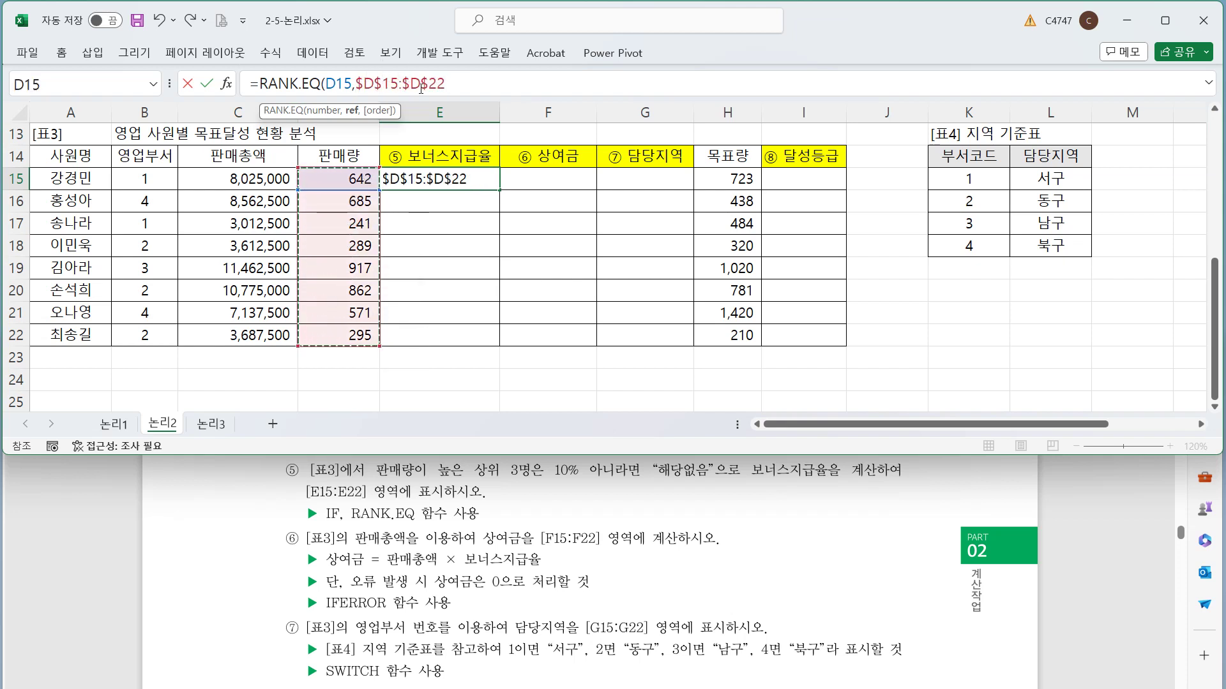
text(,)
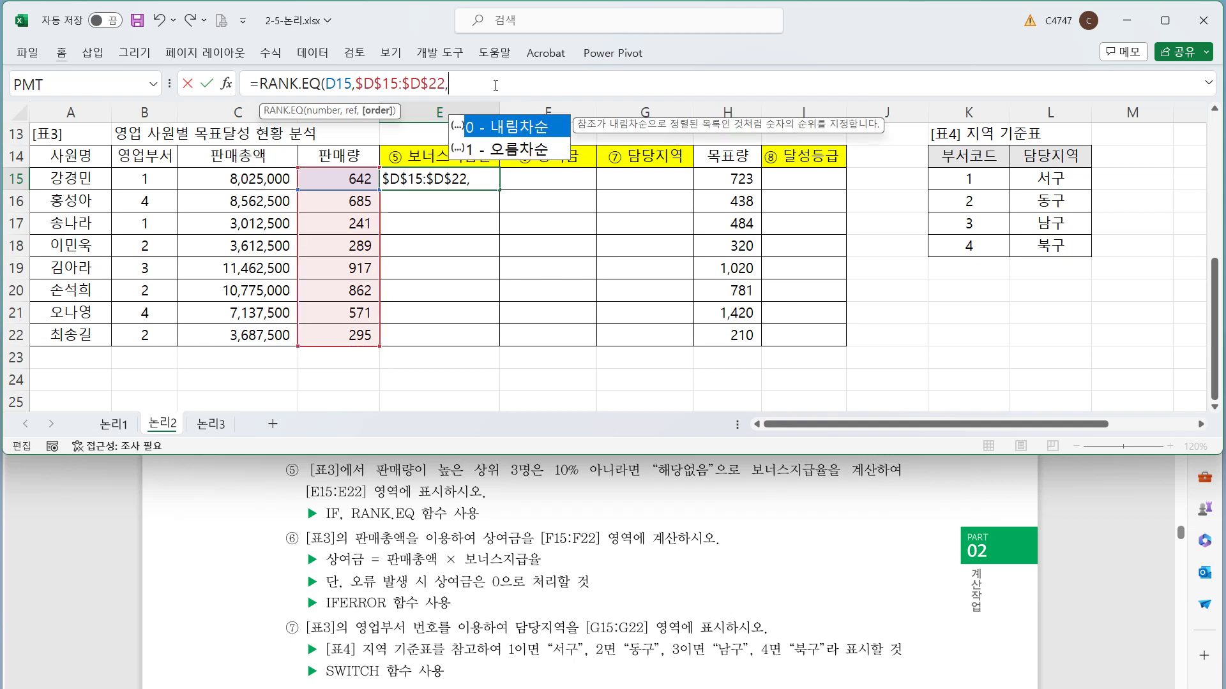
Complete the RANK.EQ formula in E15 with the descending order argument 0.
text(0))
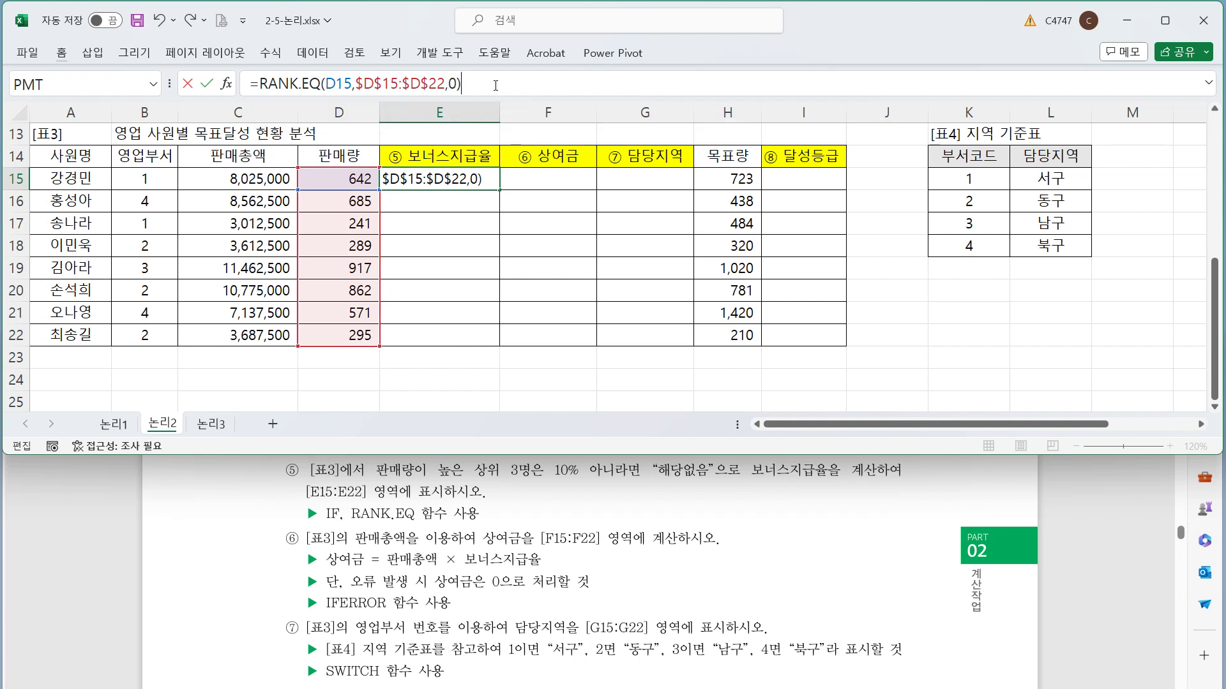
key(Return)
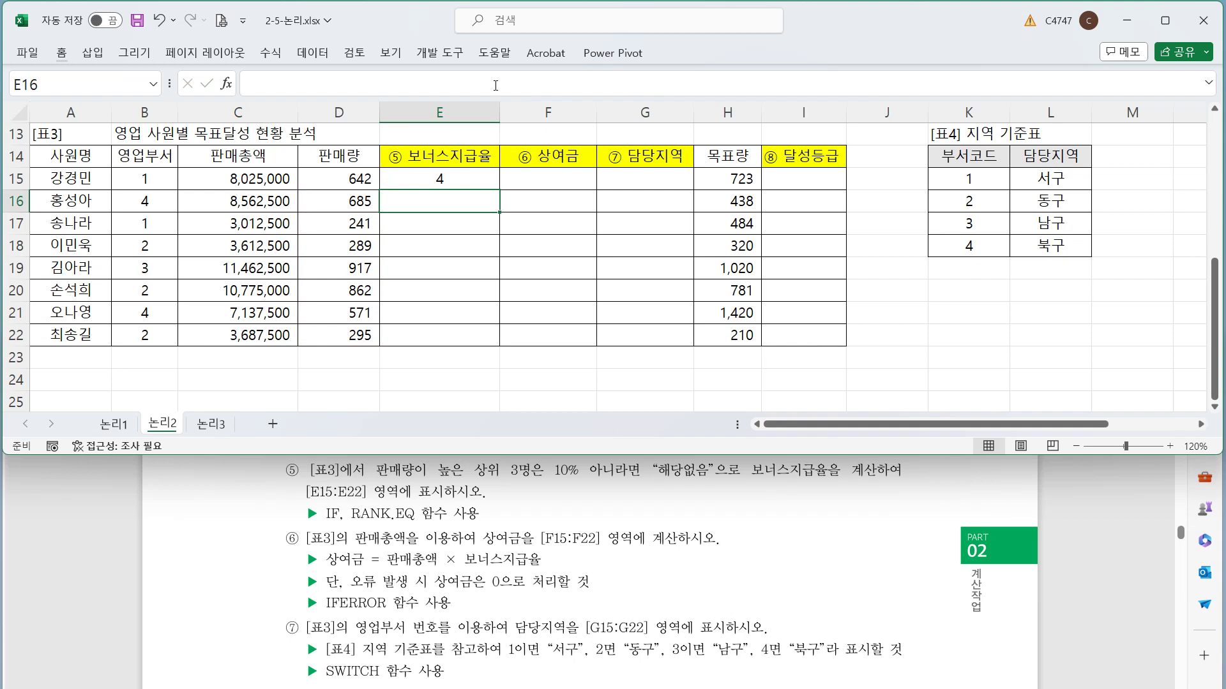
Copy E15's RANK.EQ formula down to E22 to check the ranks, and undo the fill.
click(463, 176)
drag(500, 192, 501, 344)
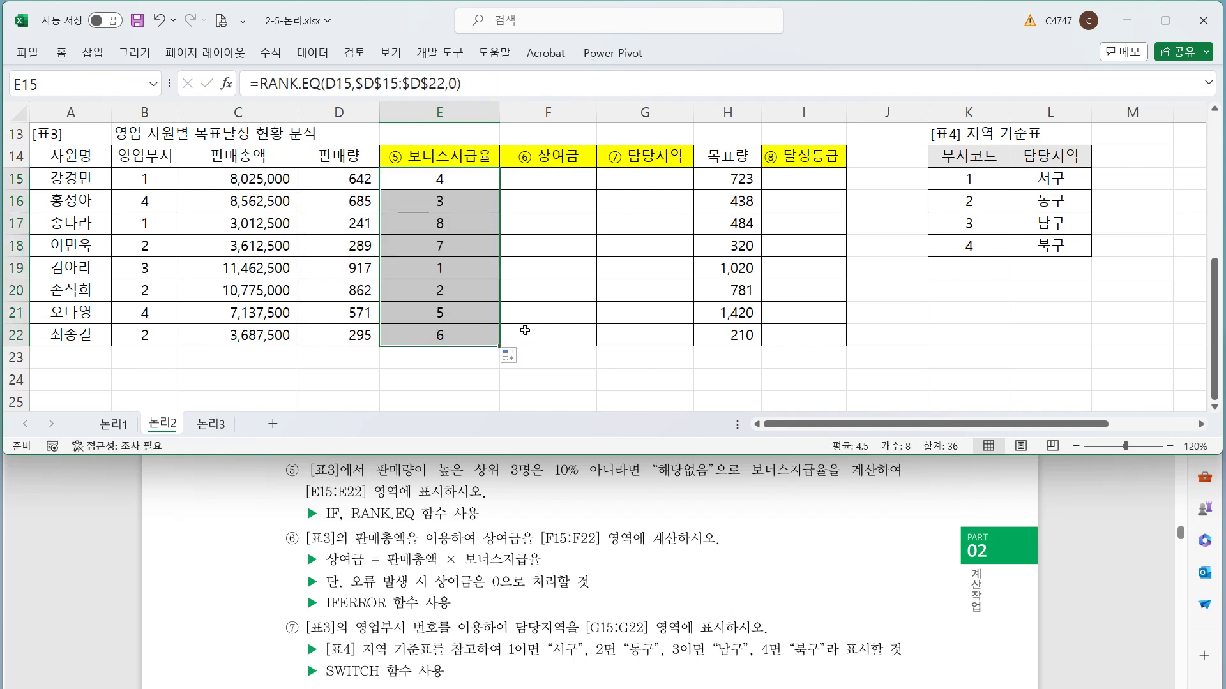
key(Down)
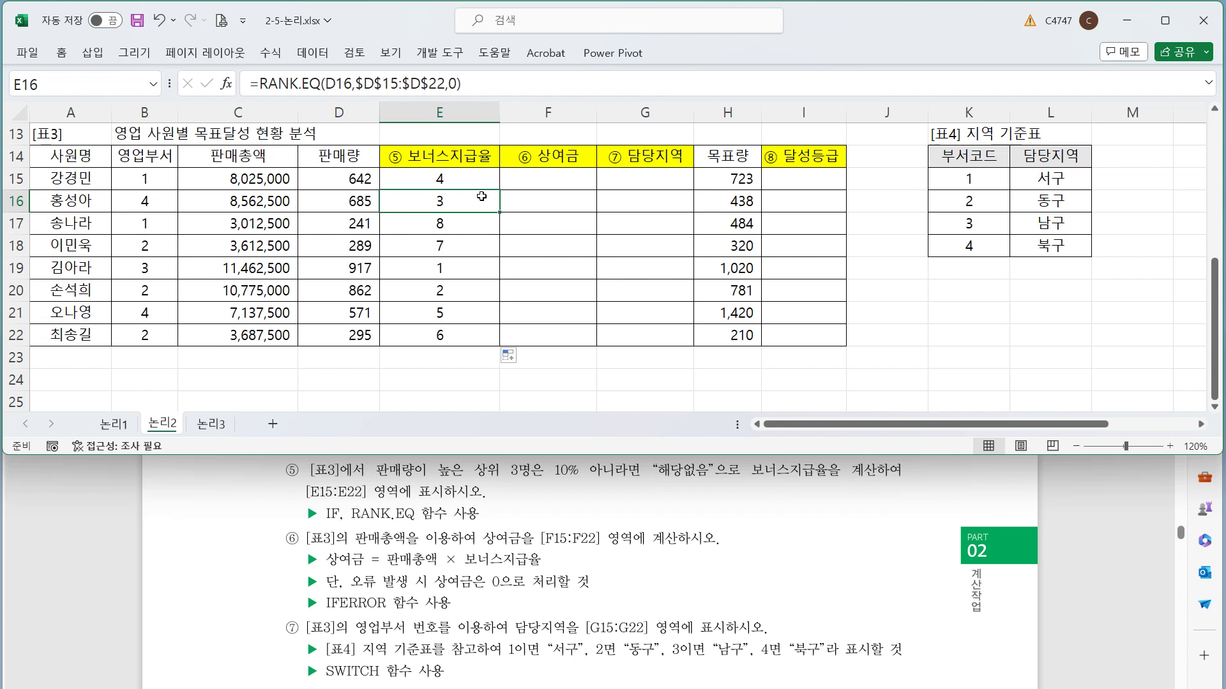
key(ctrl+z)
Wrap E15's RANK.EQ formula in an IF function and make its condition a rank of <=3.
click(479, 82)
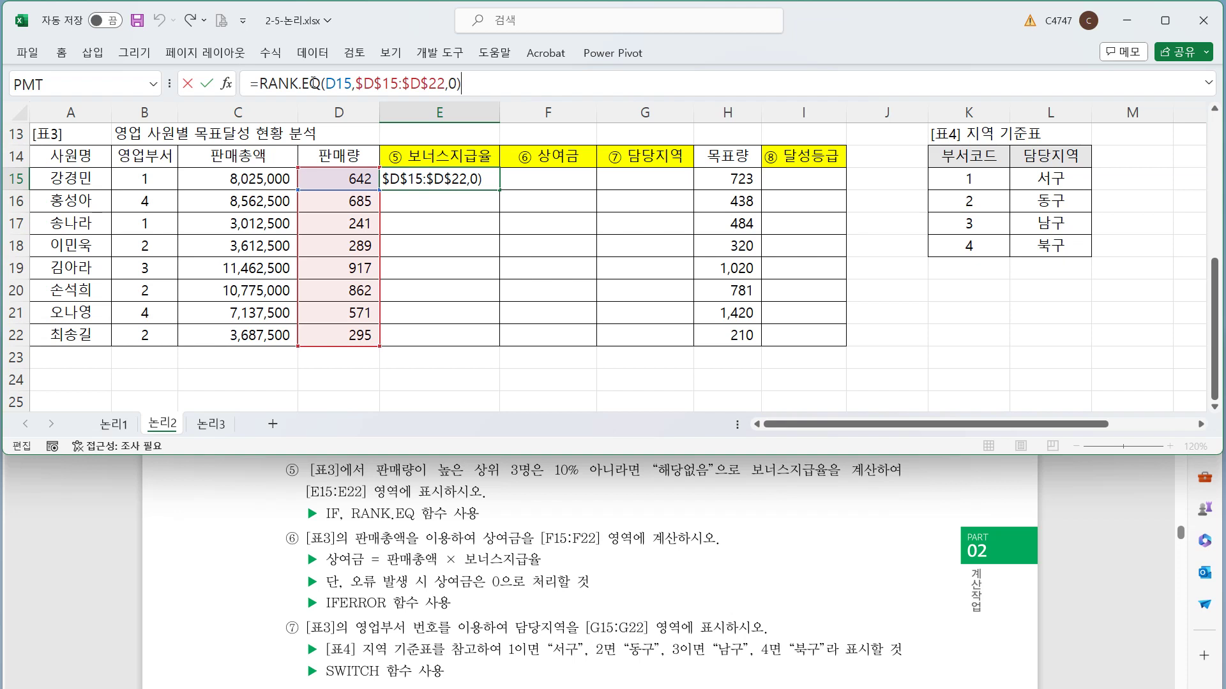
click(275, 83)
text(IF()
drag(275, 88, 513, 82)
click(513, 81)
text(<=3)
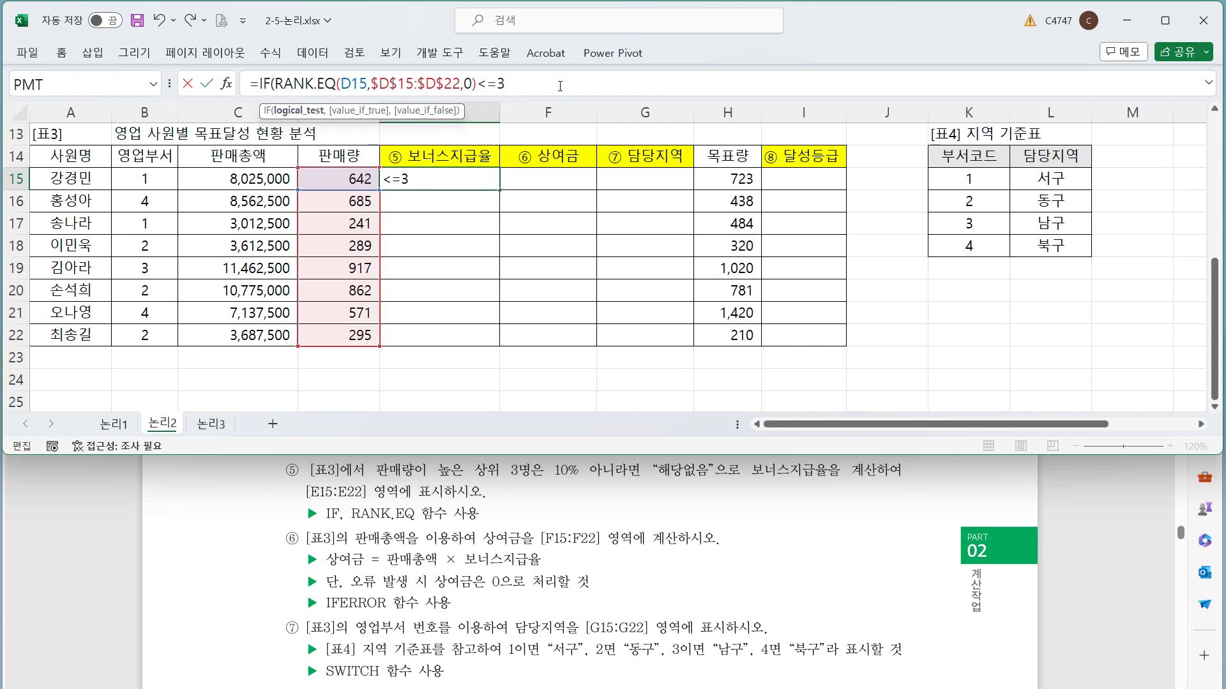
Give E15's IF the results 10% and "해당없음", and copy the formula down to E22.
text(,)
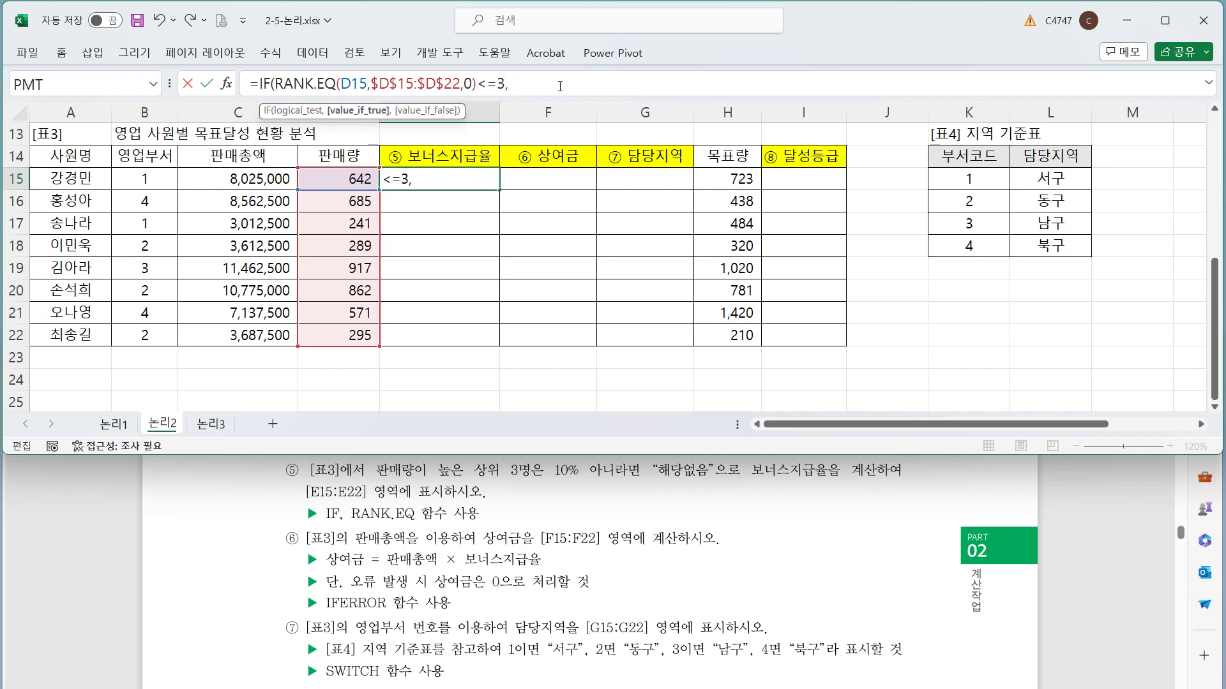
text(10%,)
key(BackSpace)
text("해당)
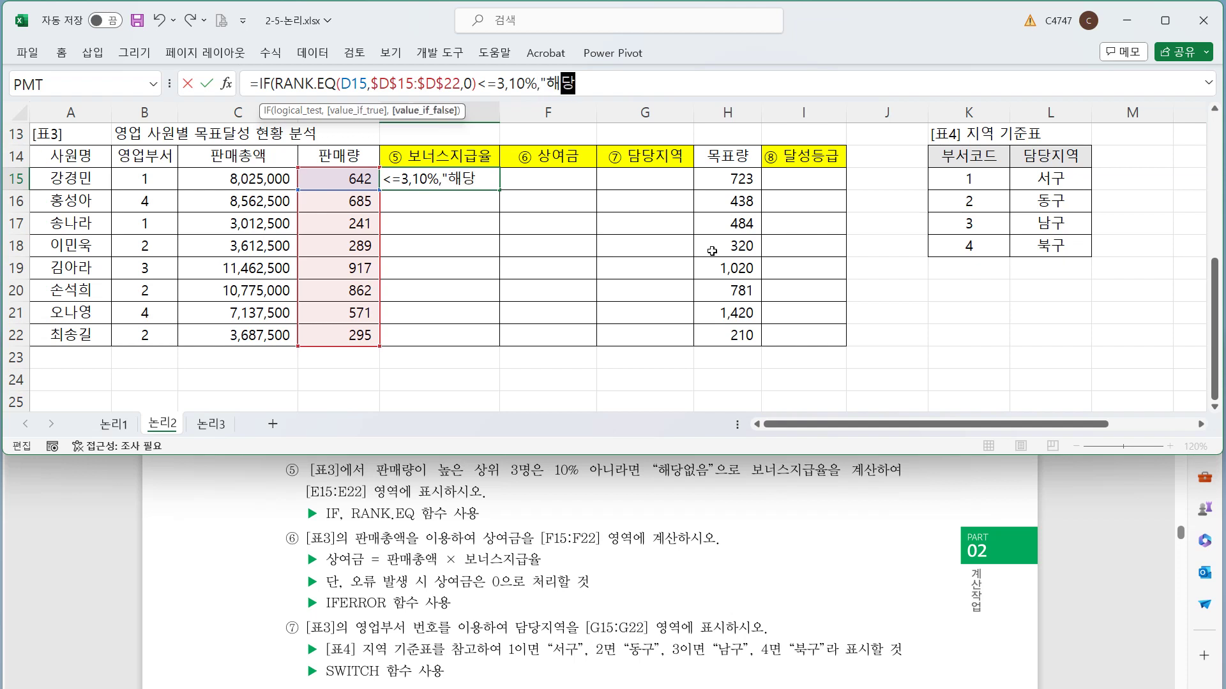
text(없음)
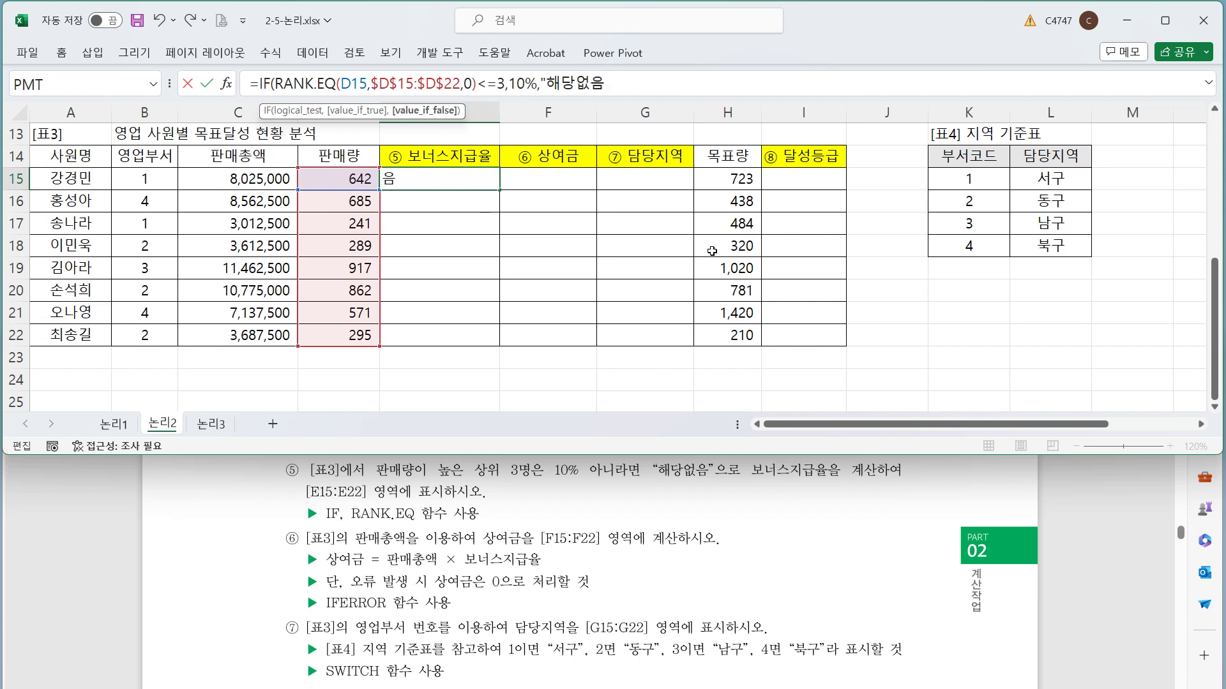
text("))
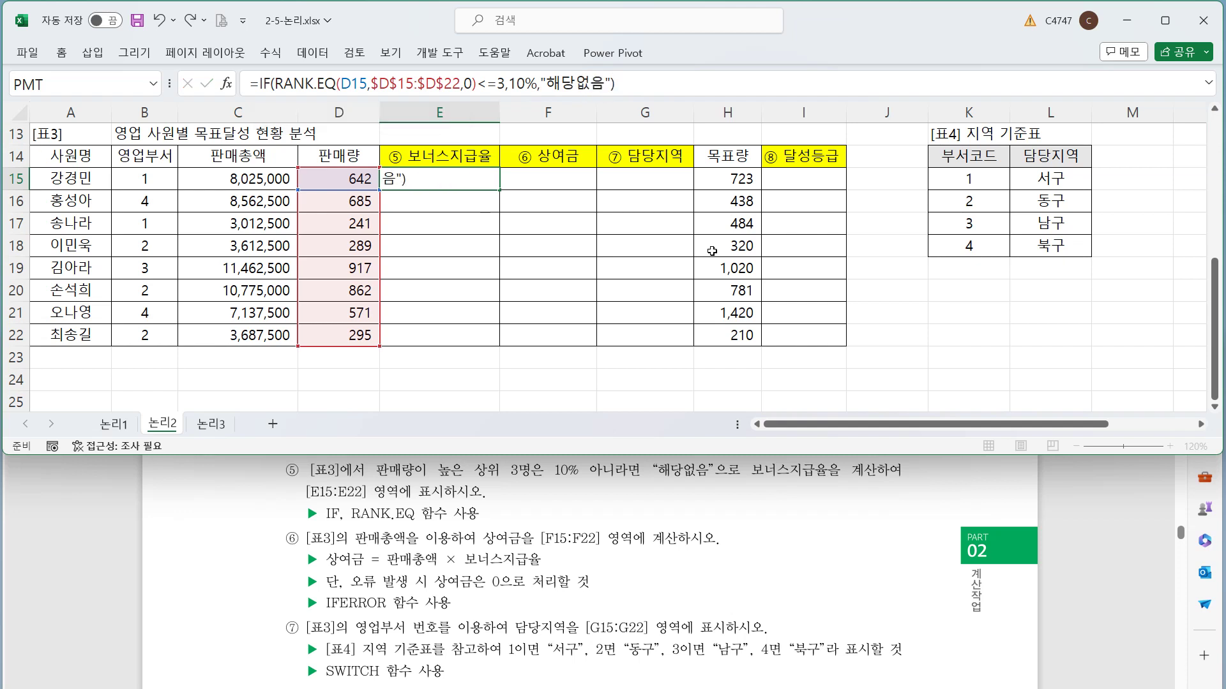
key(ctrl+Return)
double_click(500, 190)
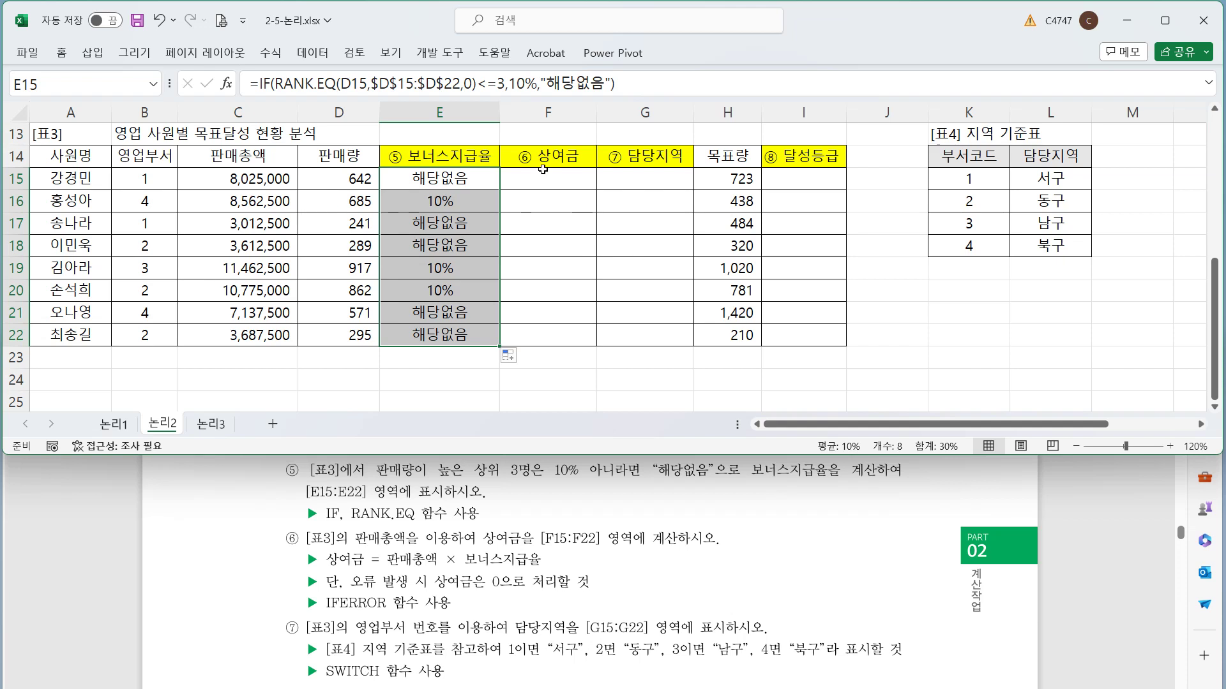
Enter =C15*E15 in F15, the 상여금 column of [표3], and copy it down to F22.
click(550, 183)
click(560, 85)
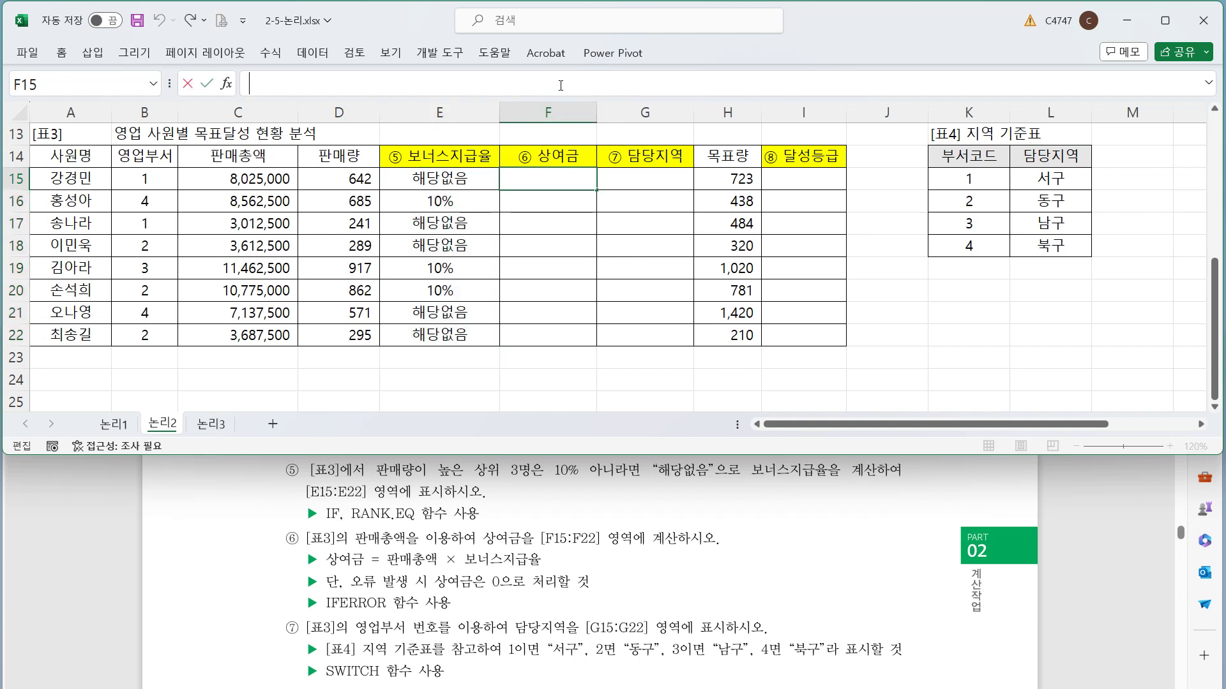
text(=)
click(242, 181)
text(*)
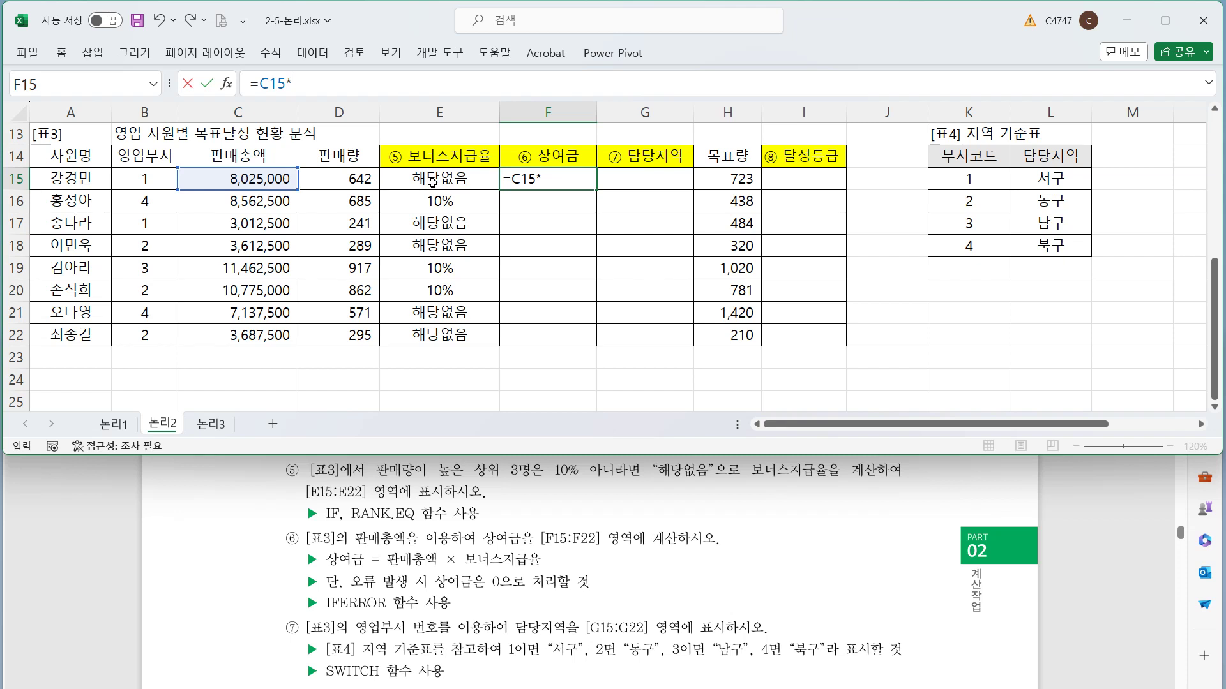
click(433, 182)
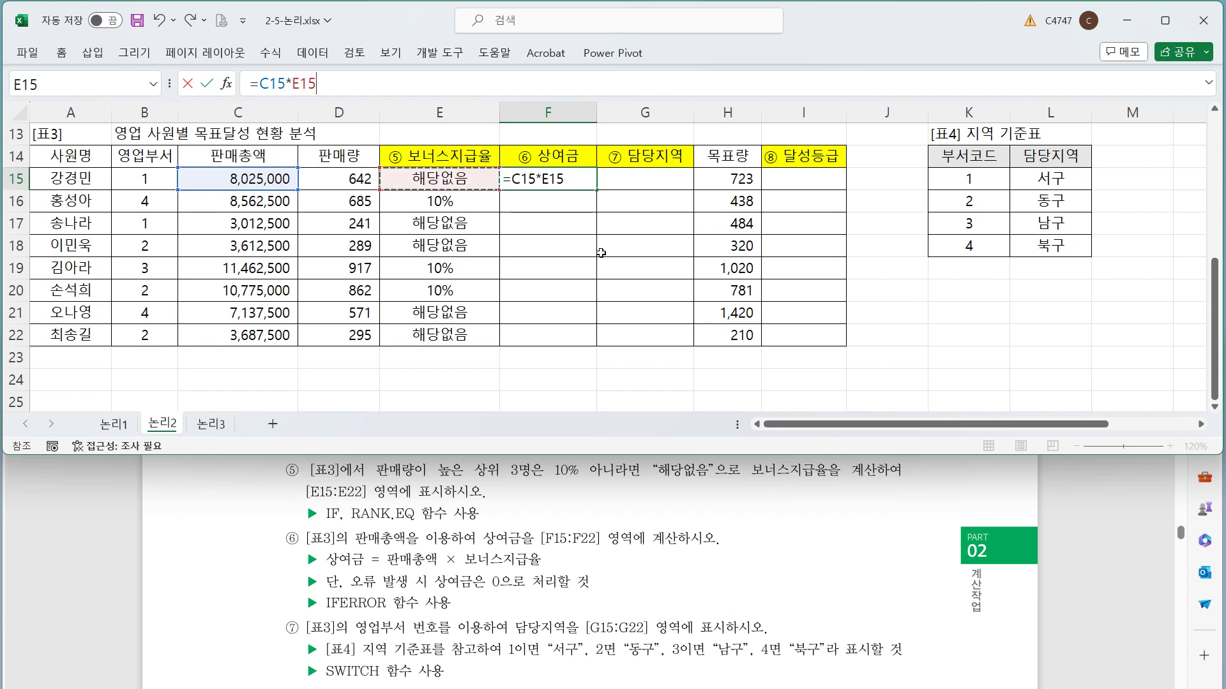
key(ctrl+Return)
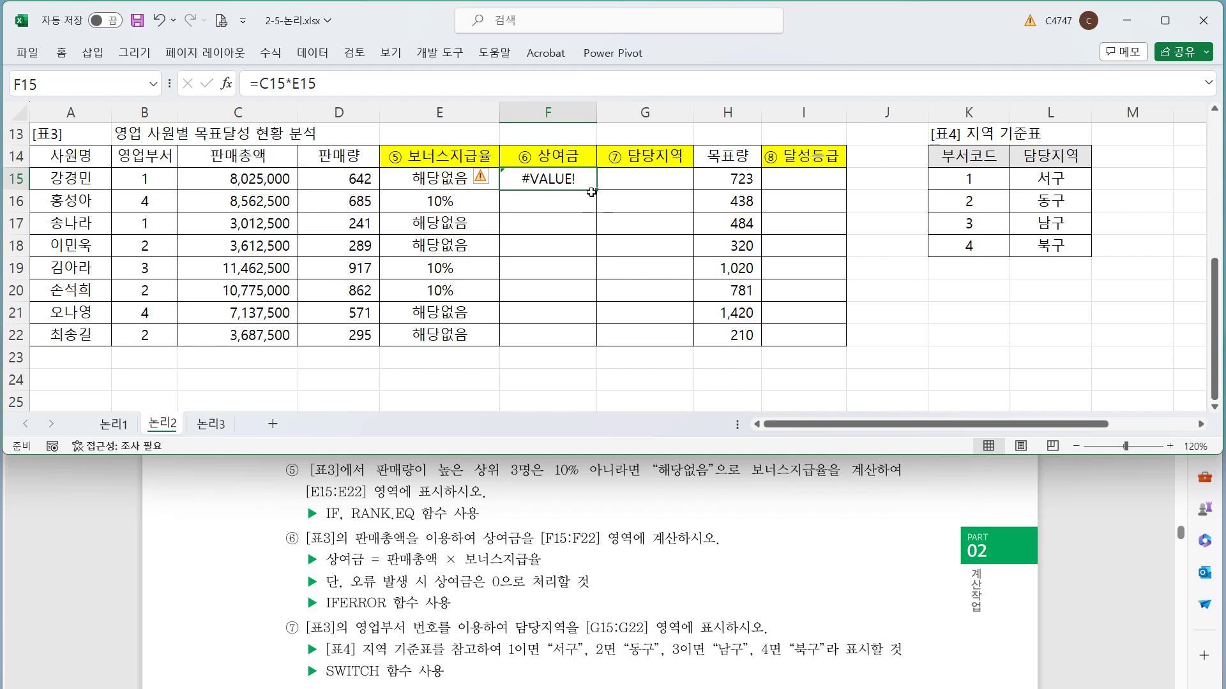
double_click(594, 191)
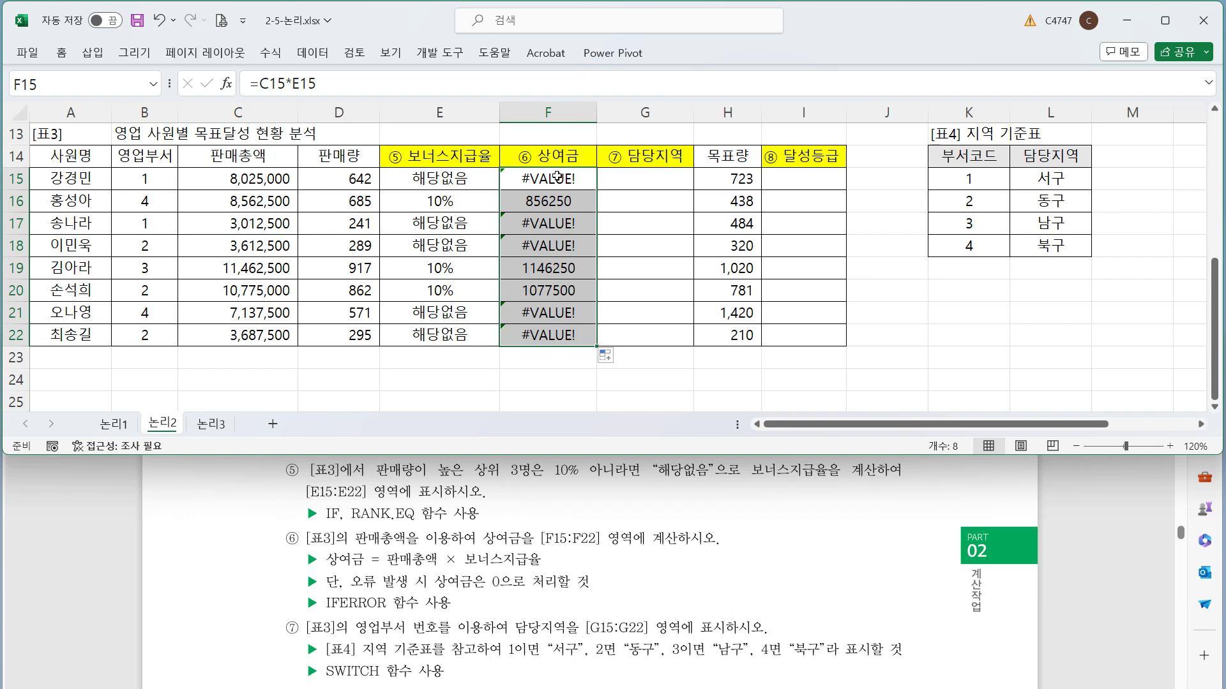
Insert the IFERROR function in front of C15*E15 in F15's formula.
click(558, 177)
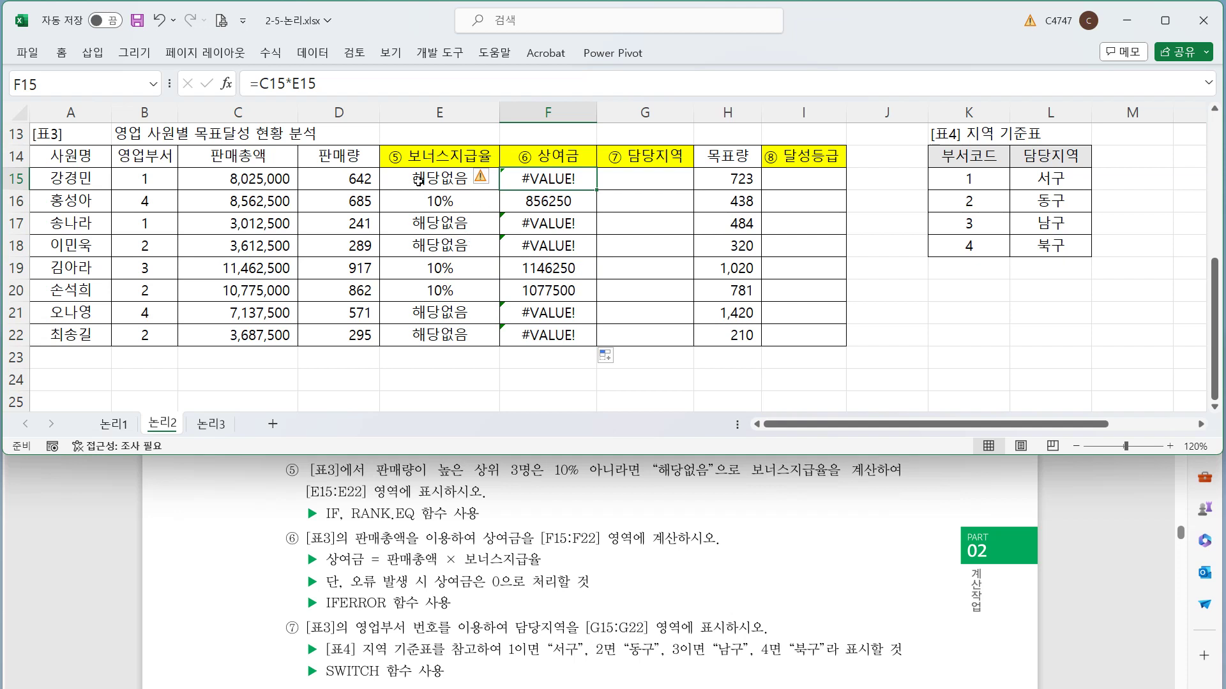
drag(256, 89, 469, 93)
key(Left)
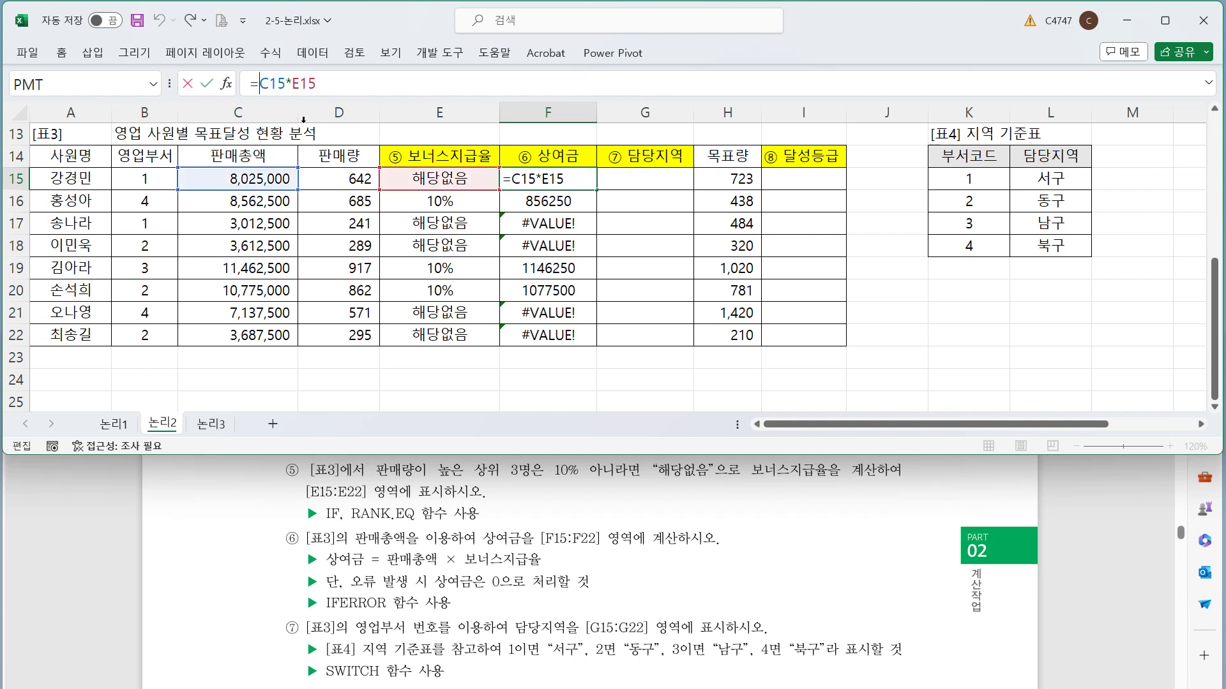
text(ㅑ)
key(BackSpace)
text(ife)
key(Tab)
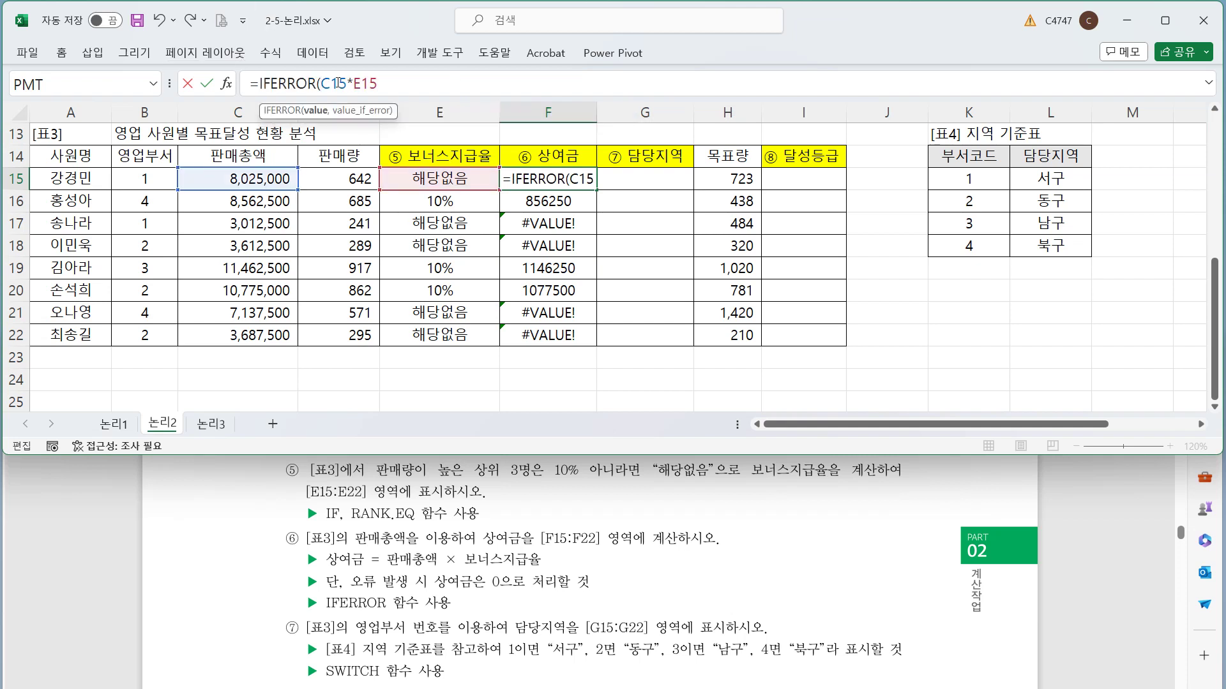
Give F15's IFERROR the error value 0, and copy the formula down to F22.
drag(340, 83, 409, 86)
click(444, 90)
text(,)
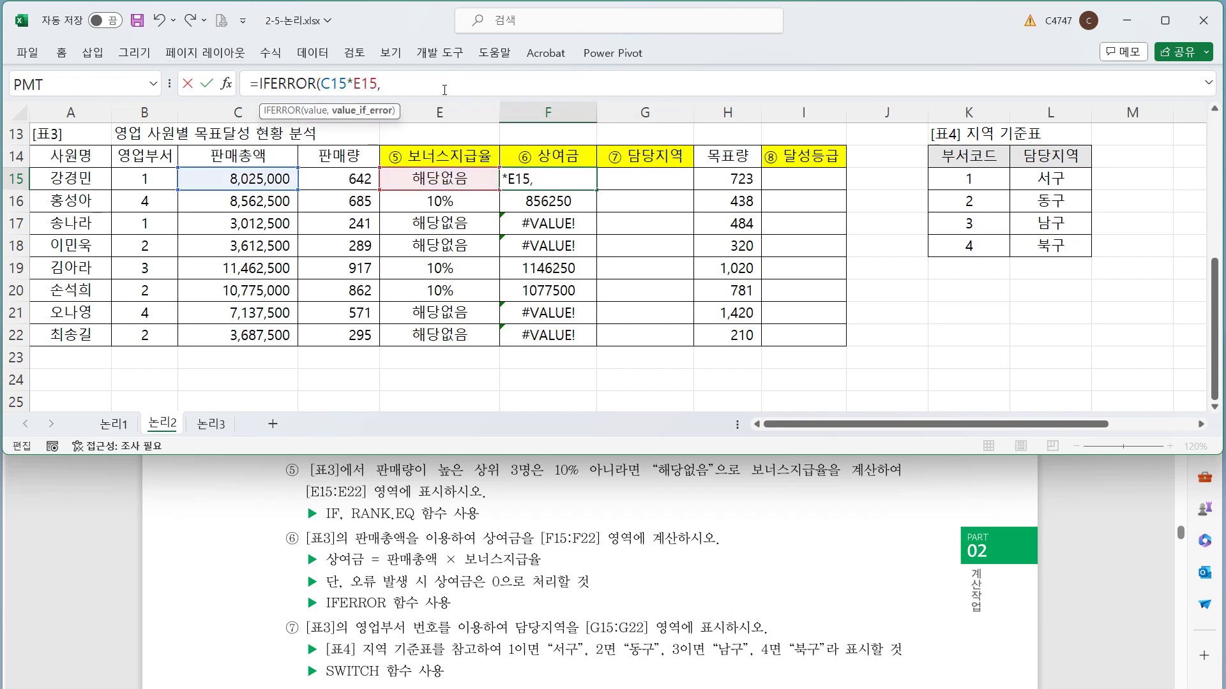
text(0))
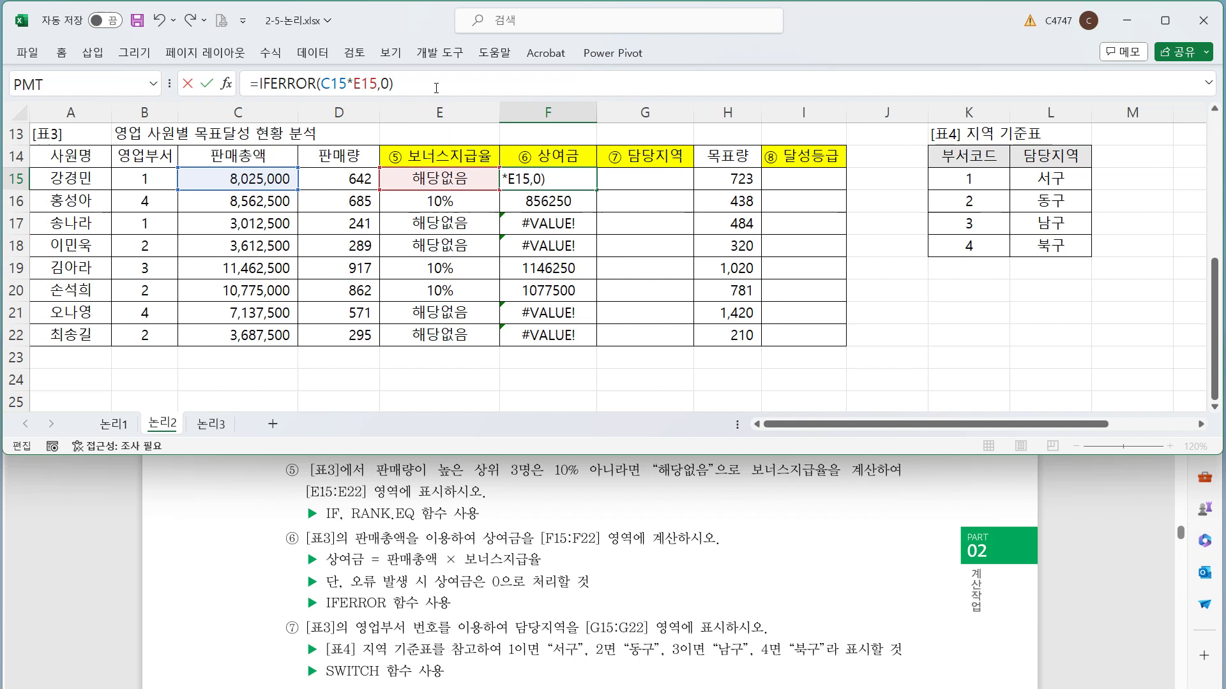
key(Left)
key(shift+Left)
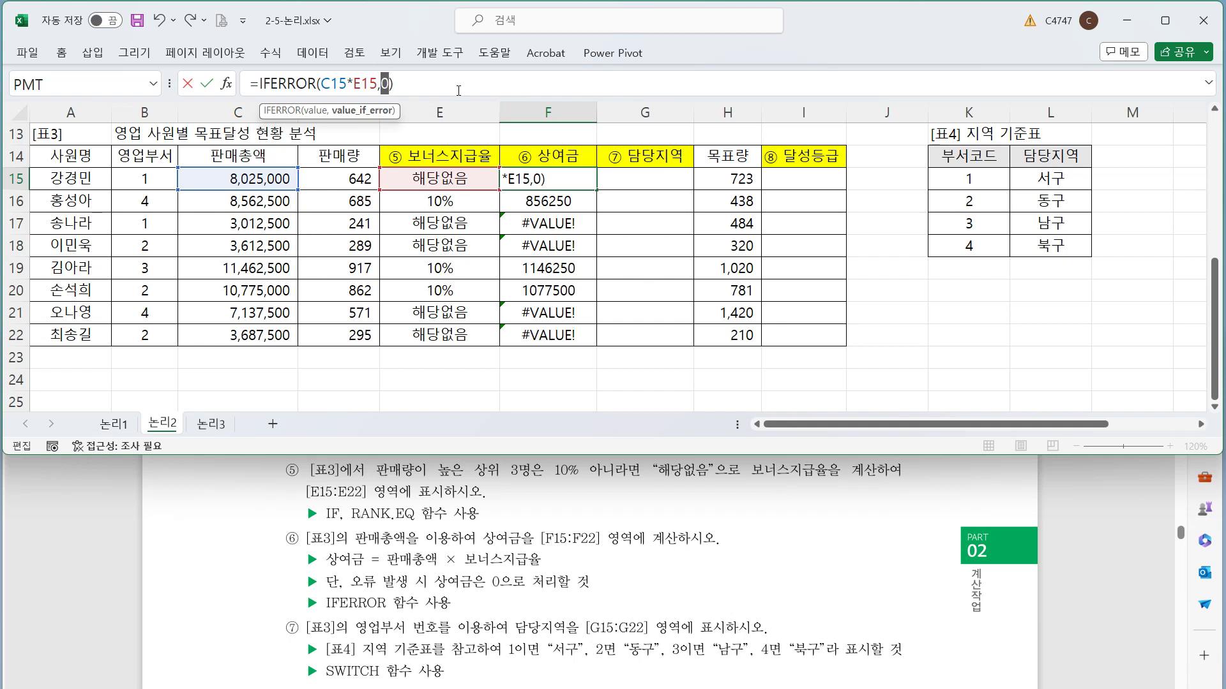
key(ctrl+Return)
drag(600, 186, 592, 350)
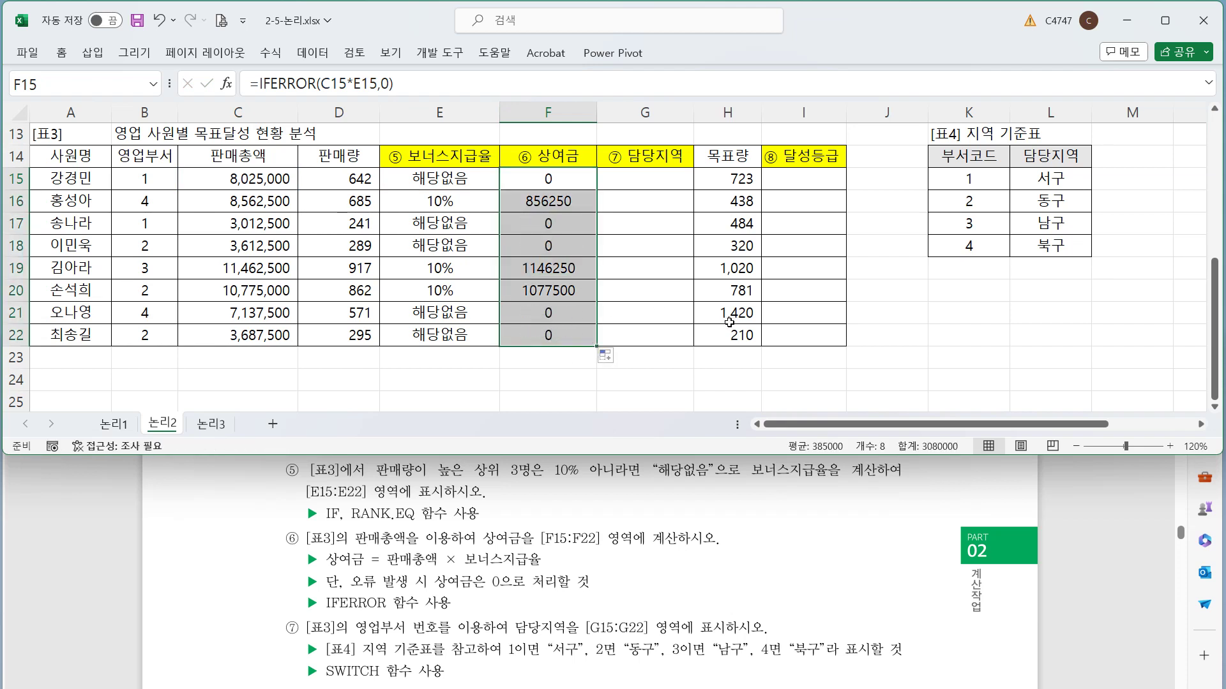
Start a SWITCH formula in G15, the 담당지역 column of [표3], with B15 as the expression.
click(647, 174)
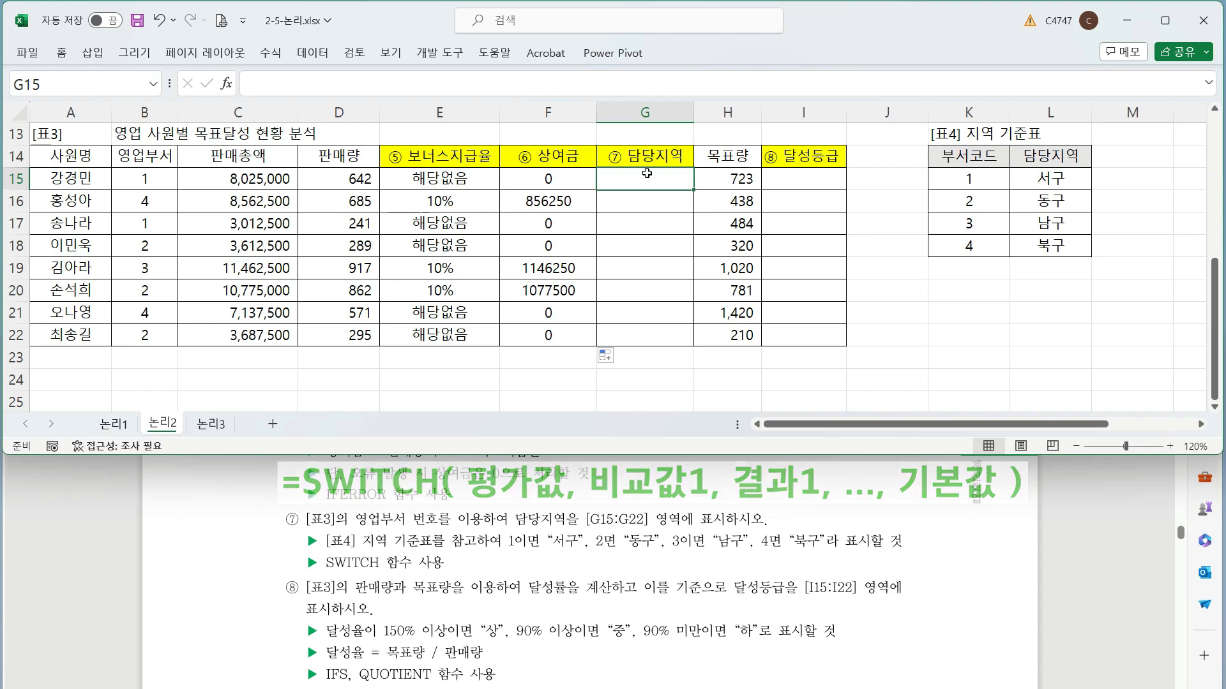
click(675, 88)
text(=sw)
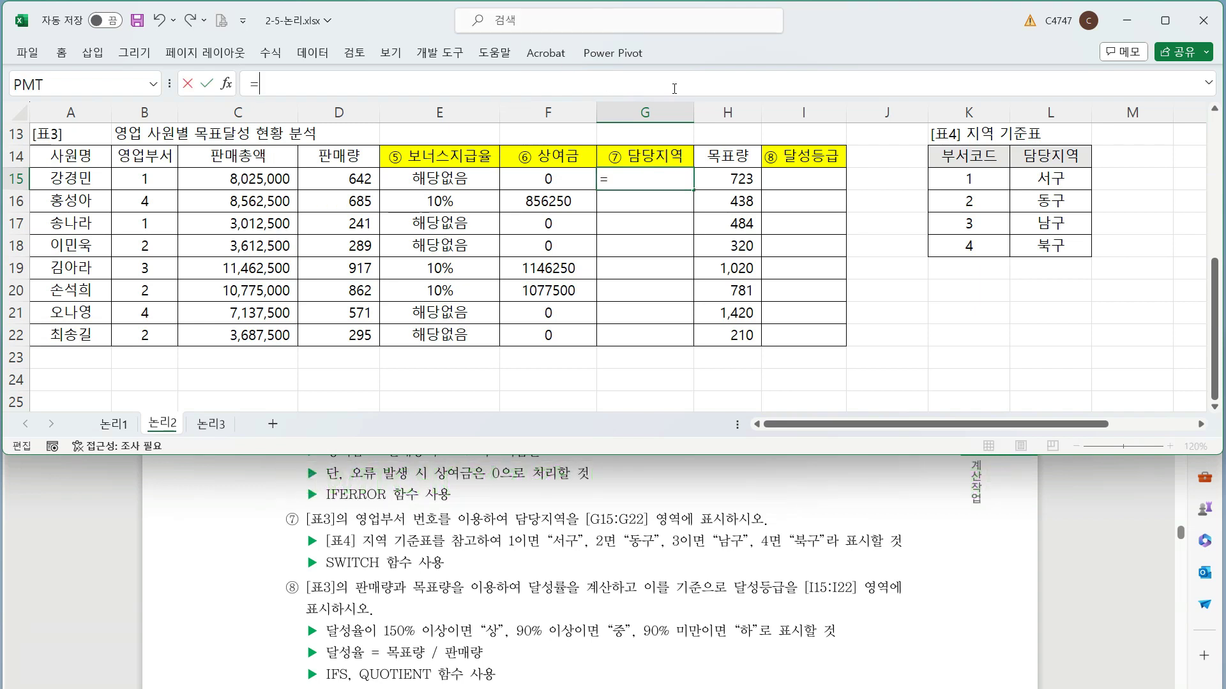
key(Tab)
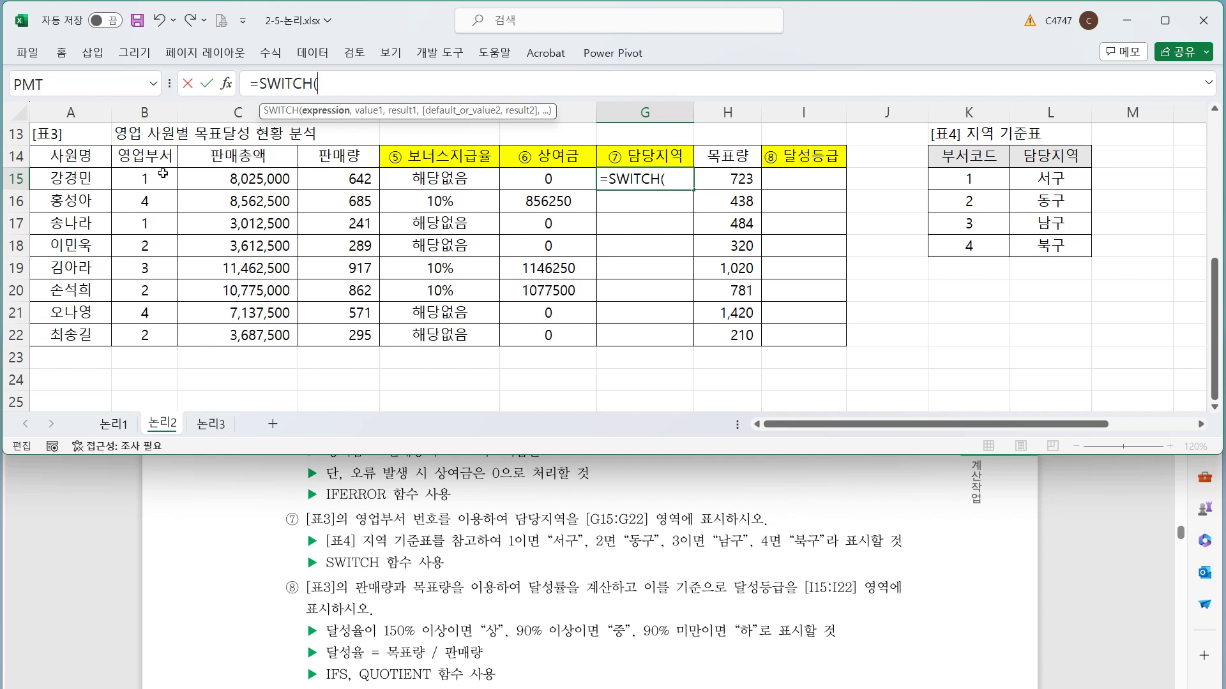
click(163, 173)
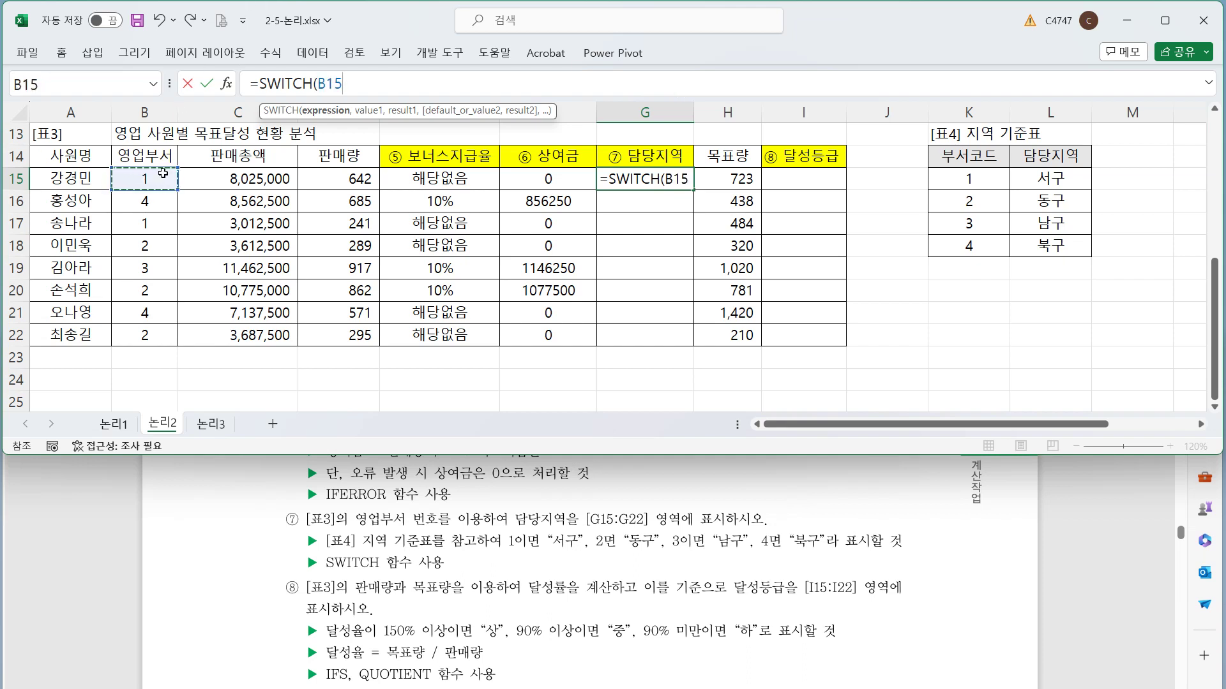
text(,)
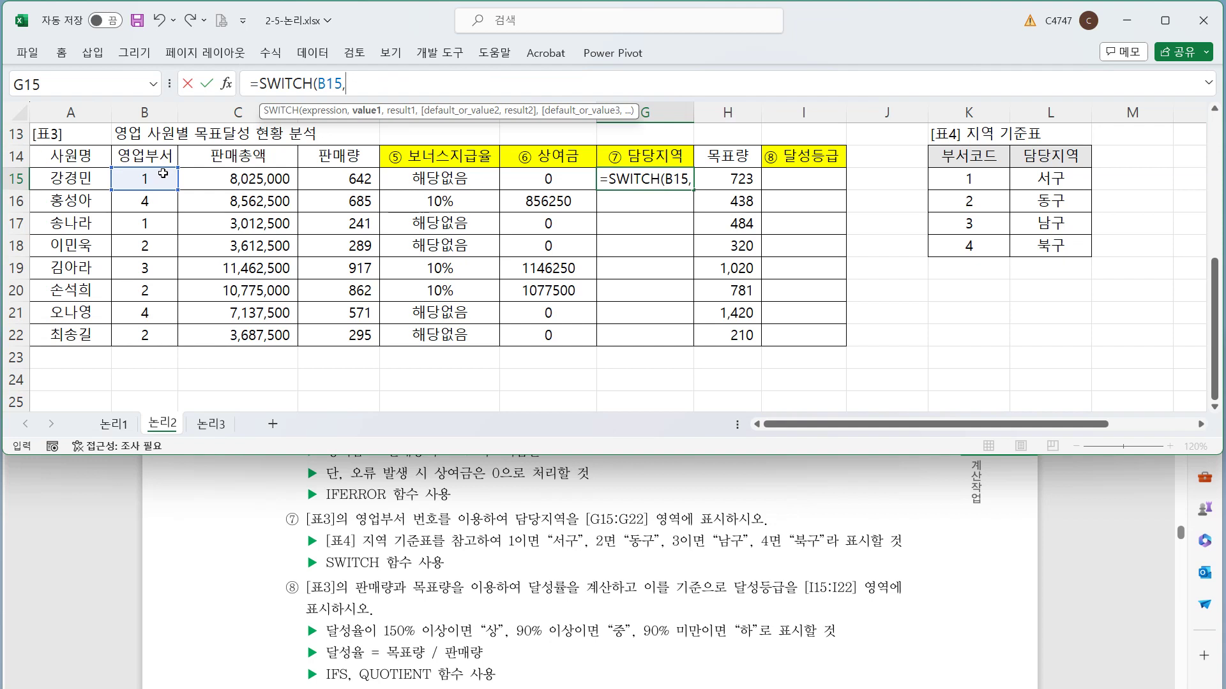
Give G15's SWITCH the pairs 1 "서구", 2 "동구", 3 "남구" and the default "북구", and copy it down to G22.
text(1,)
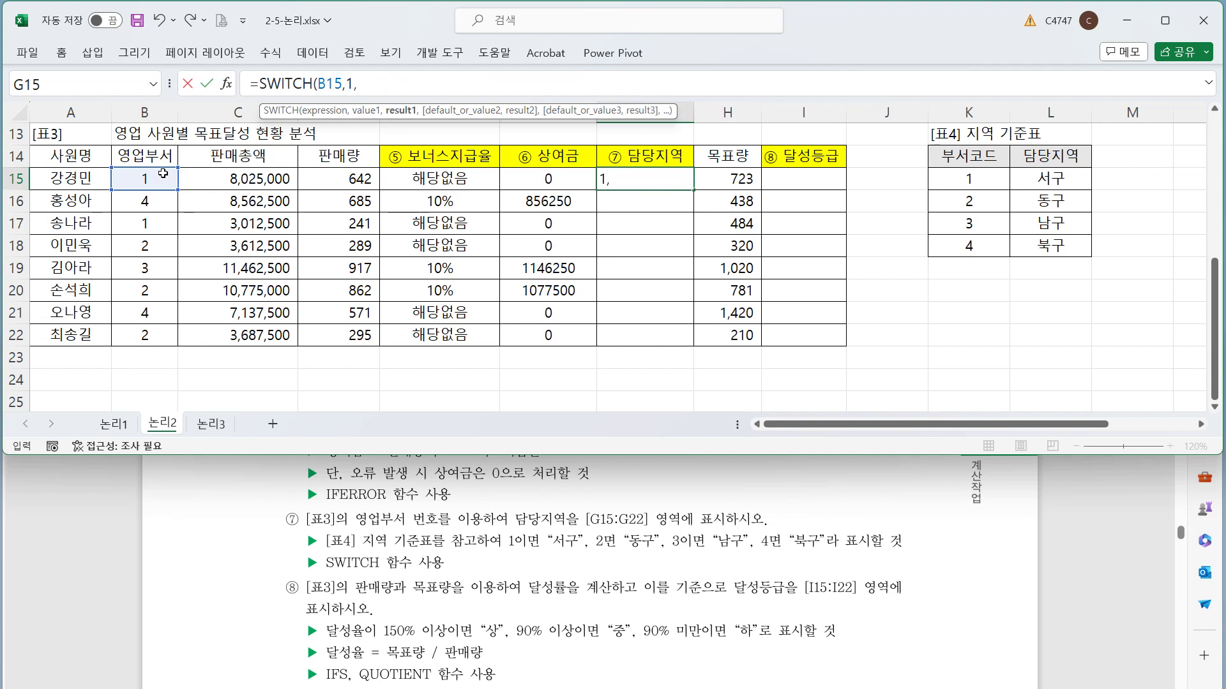
text("ㅅ서구",2,"동구",3,"남구)
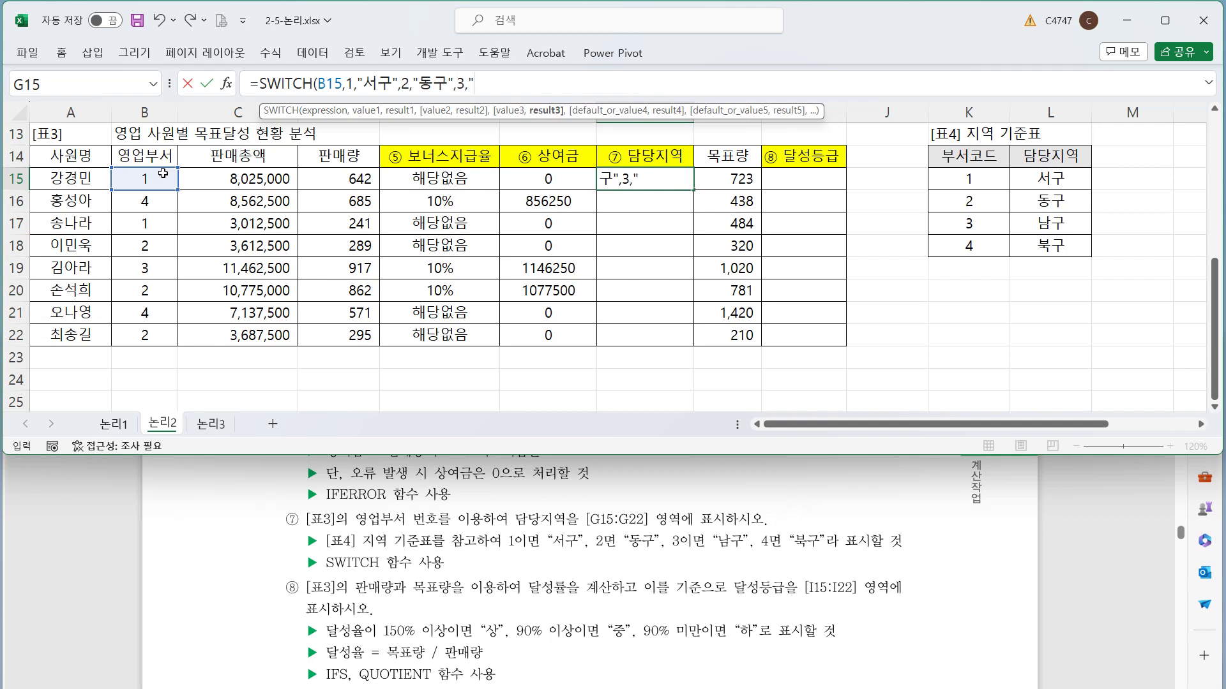
text(",)
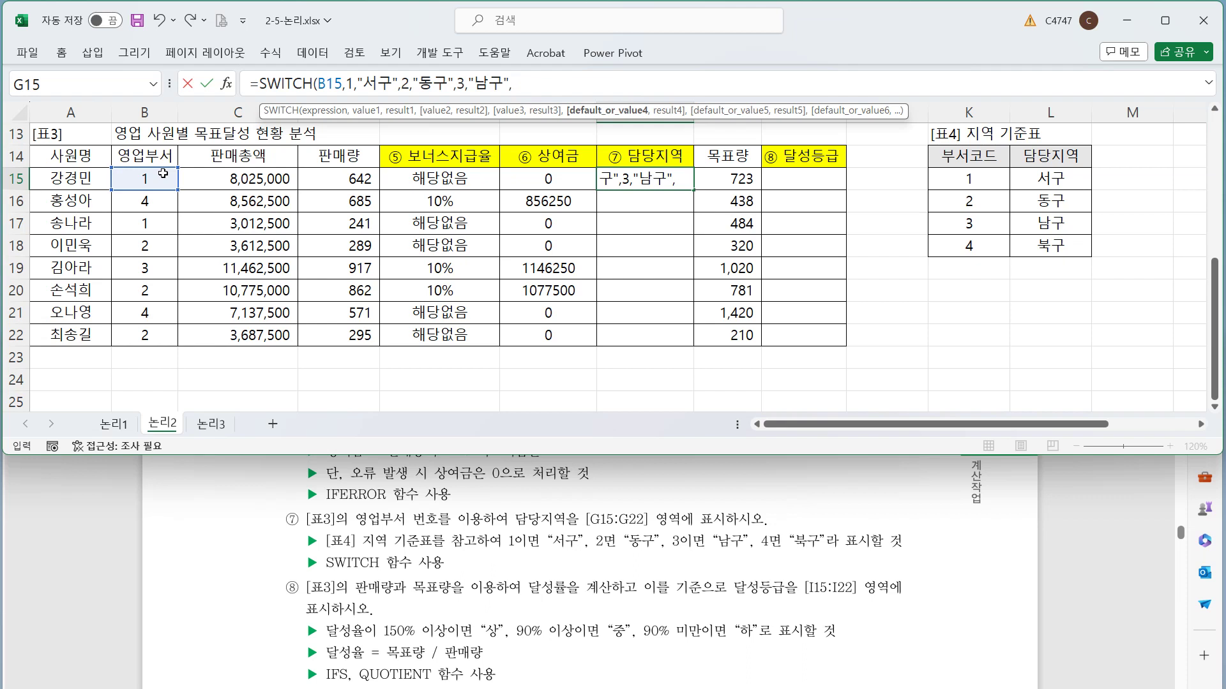
text("북구"))
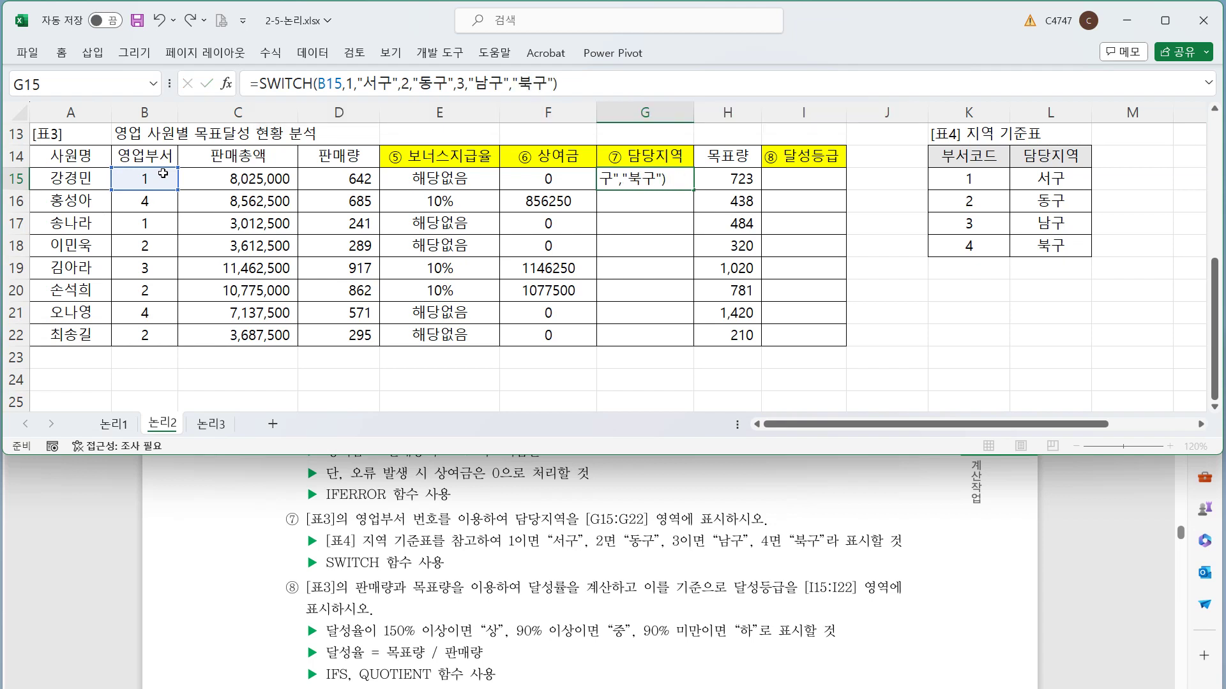
key(Return)
click(639, 179)
drag(694, 191, 701, 335)
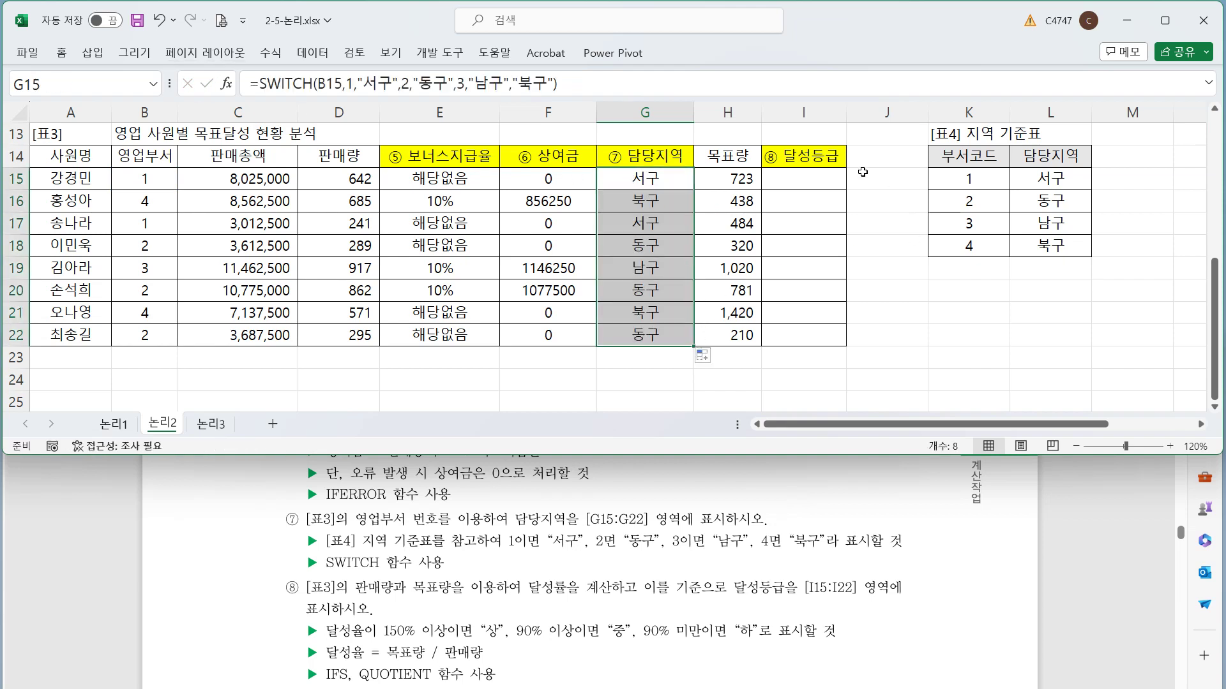
Enter =QUOTIENT(H15,D15) in I15, the first cell of [표3]'s 달성등급 column, leaving the formula open for editing.
click(813, 184)
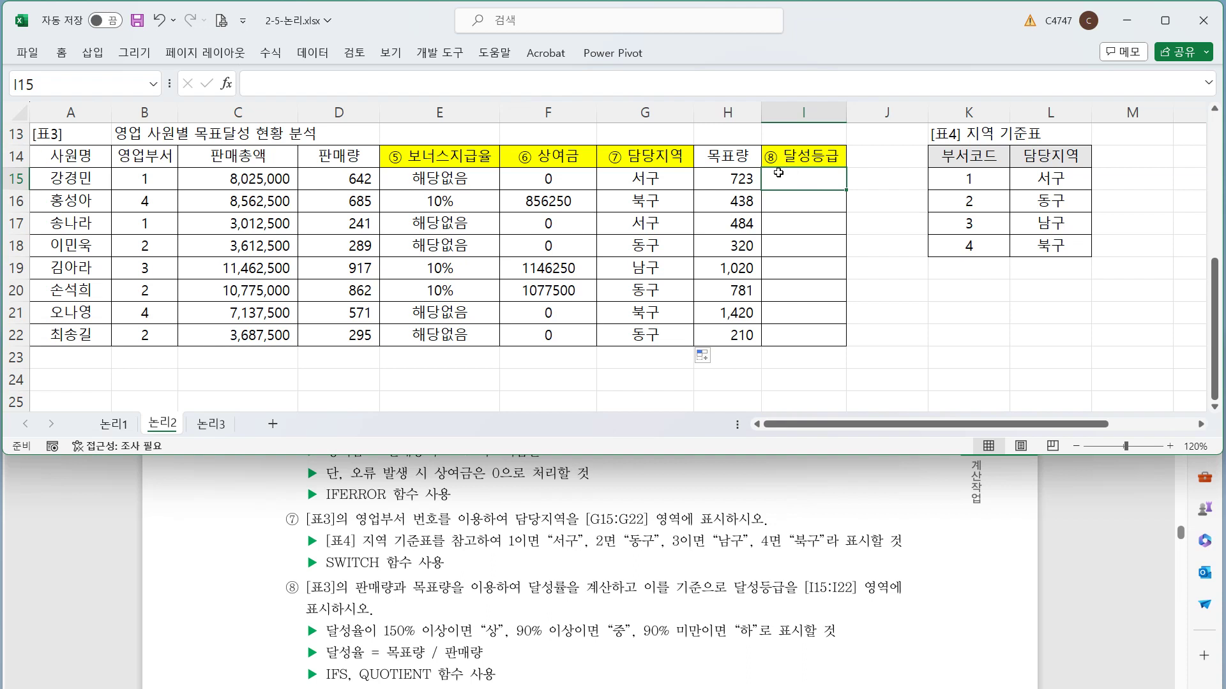
click(714, 82)
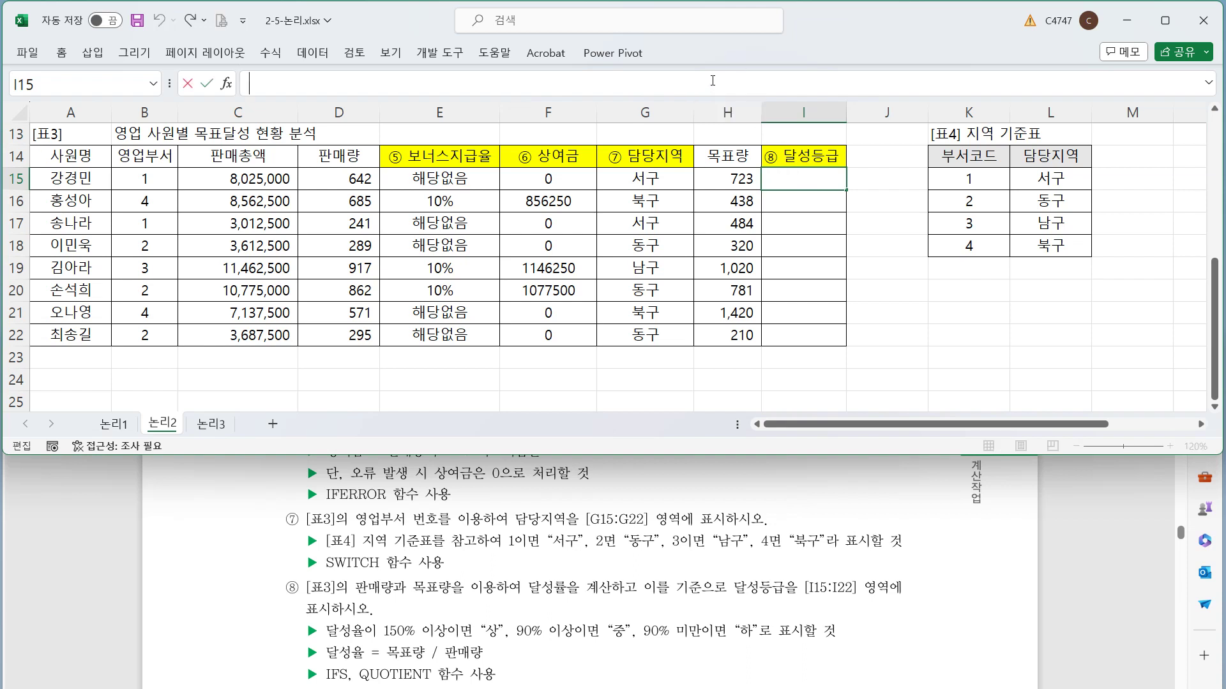
text(=qu)
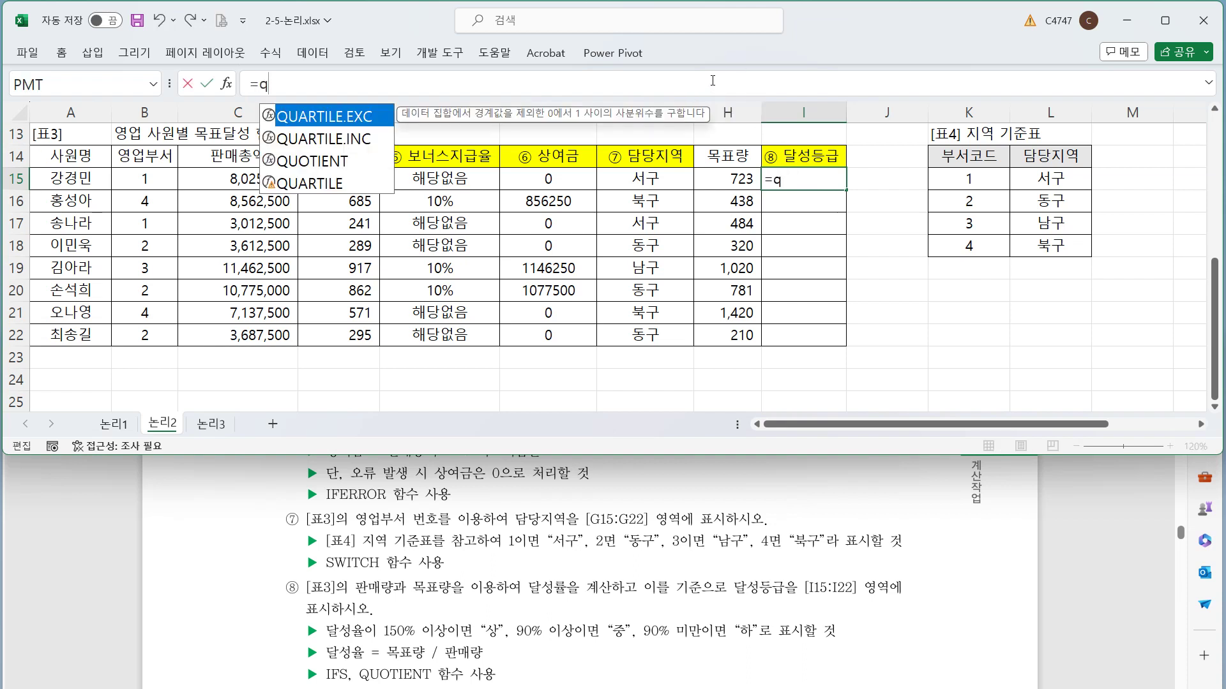
key(Down)
key(Down)
key(Tab)
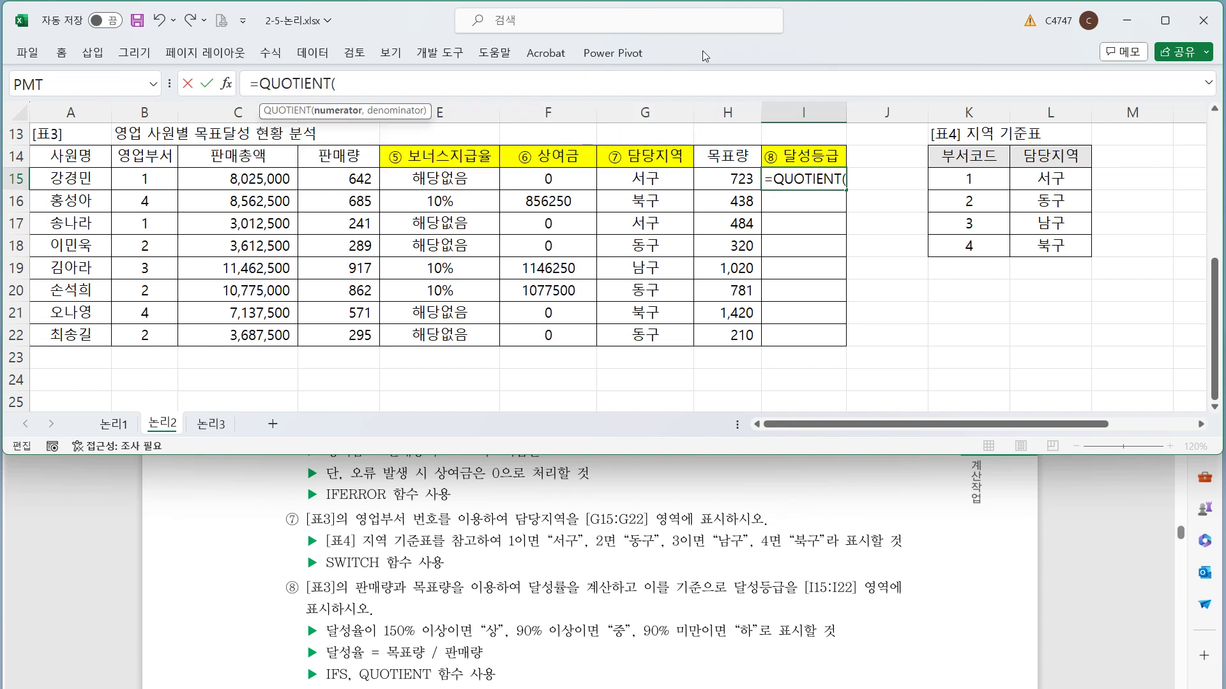
click(742, 178)
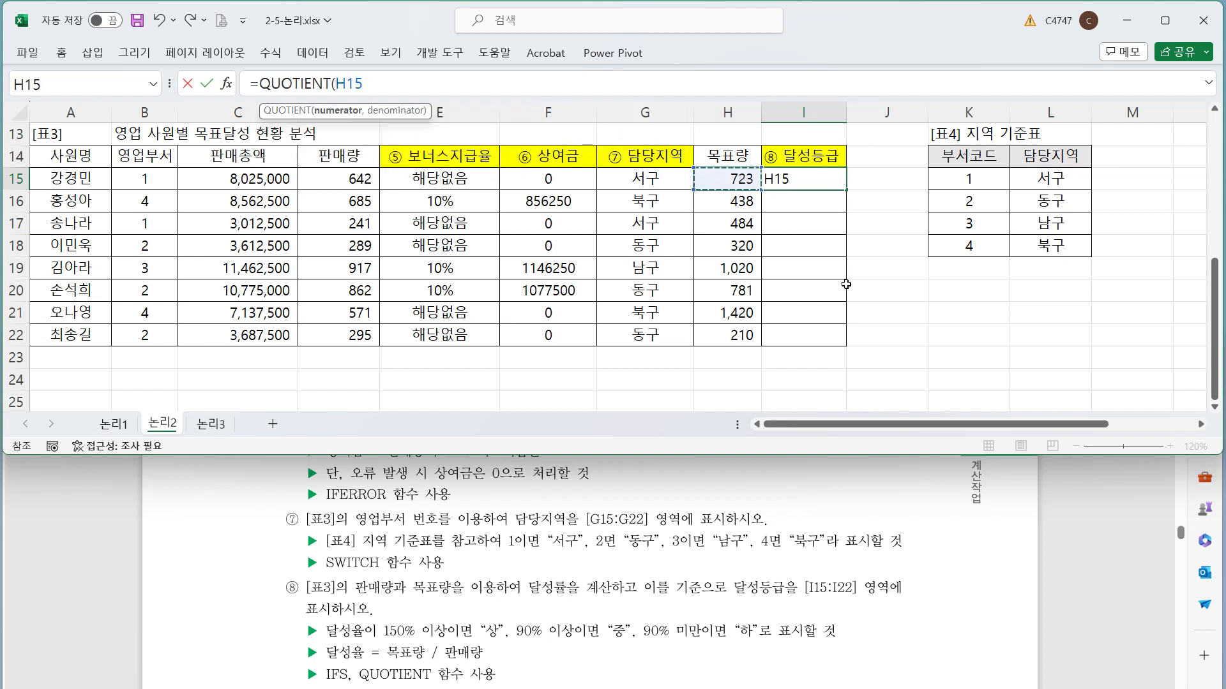
text(,)
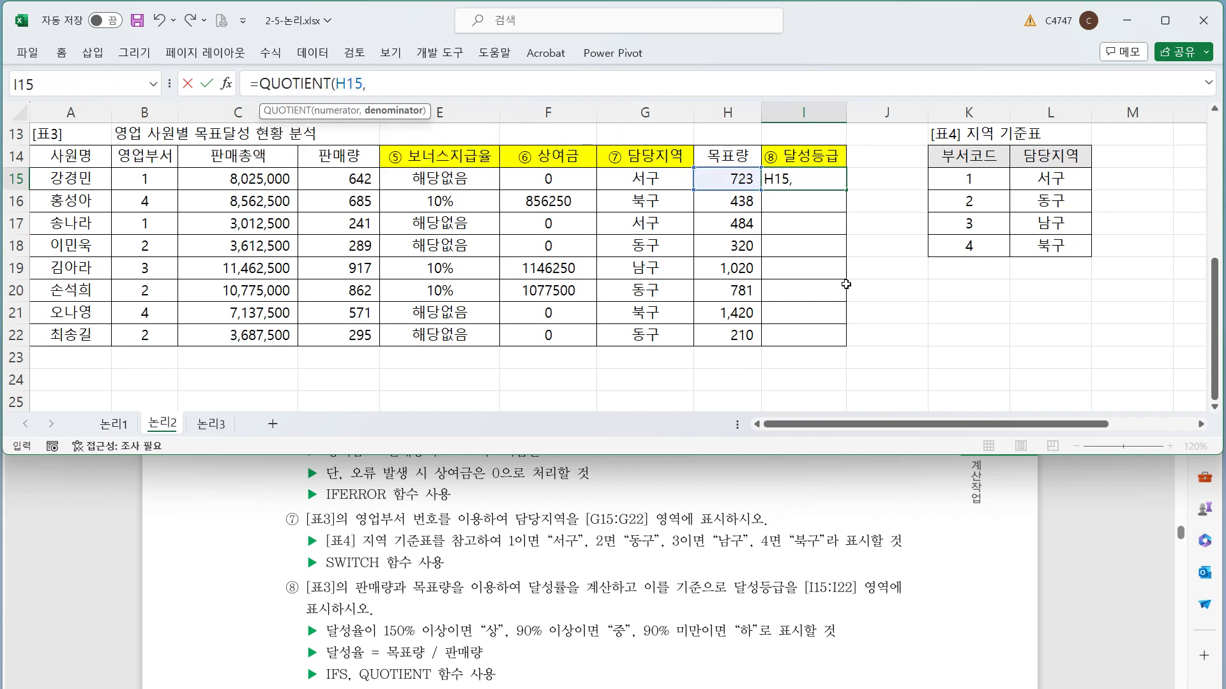
click(360, 185)
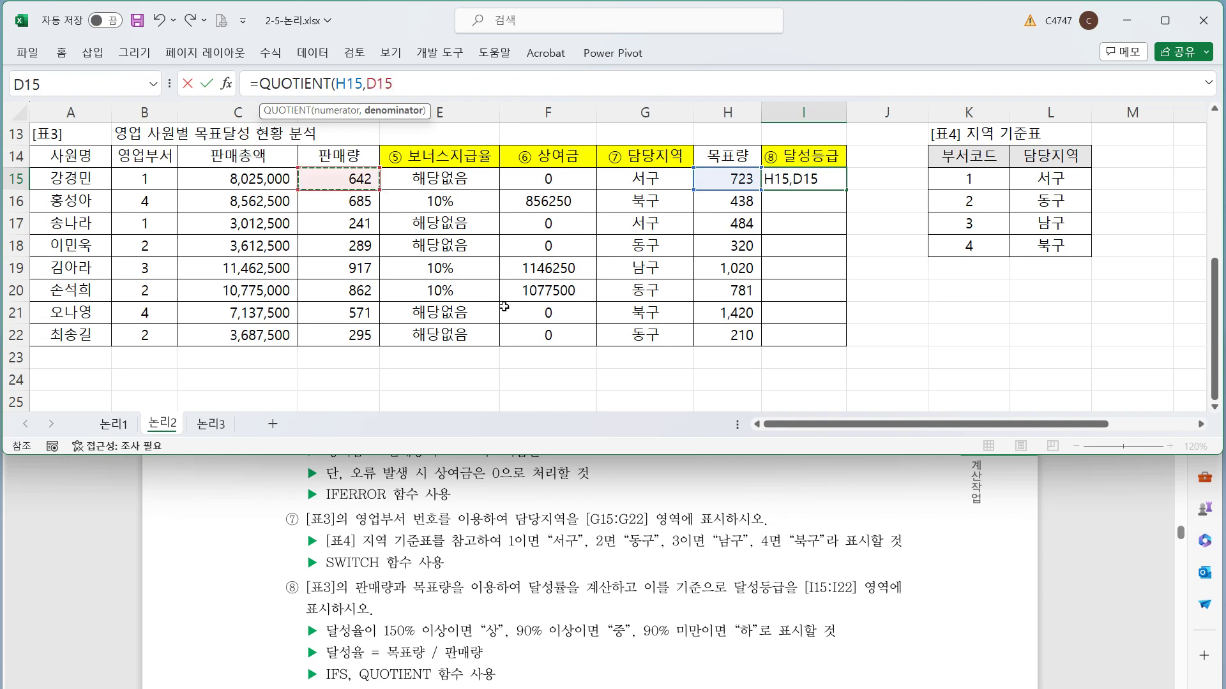
click(546, 89)
text())
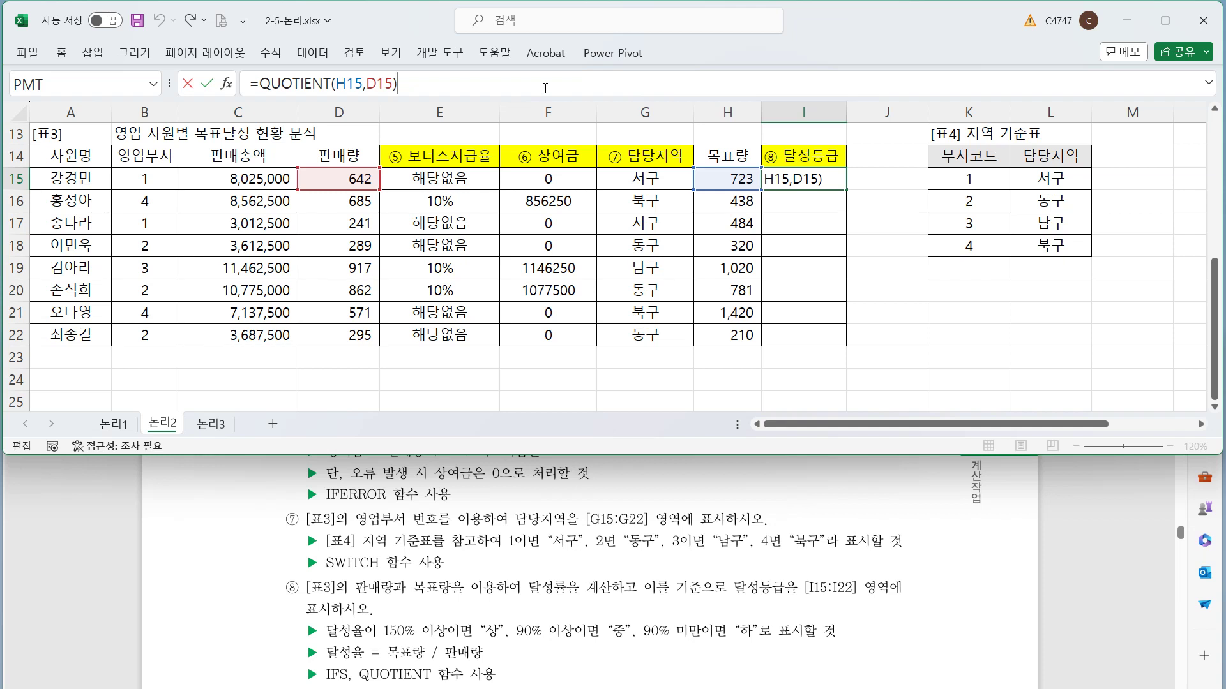
Insert IFS in front of I15's QUOTIENT and complete its first condition as >=150% with the result "상".
click(259, 84)
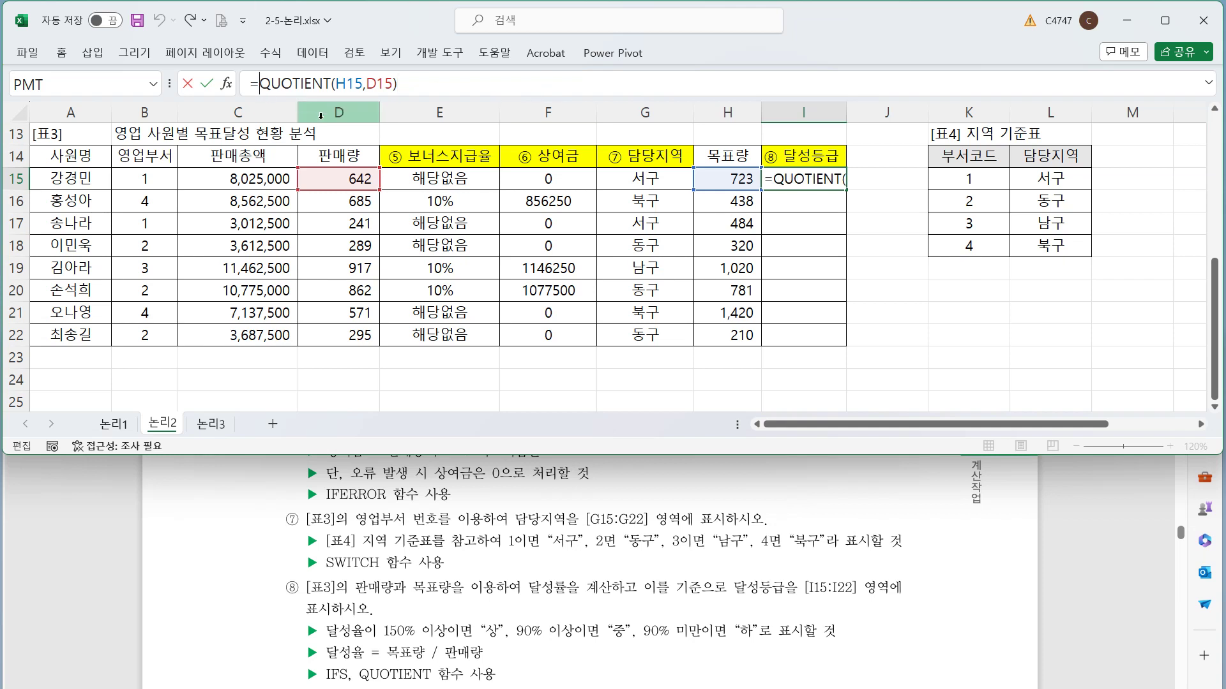
text(if)
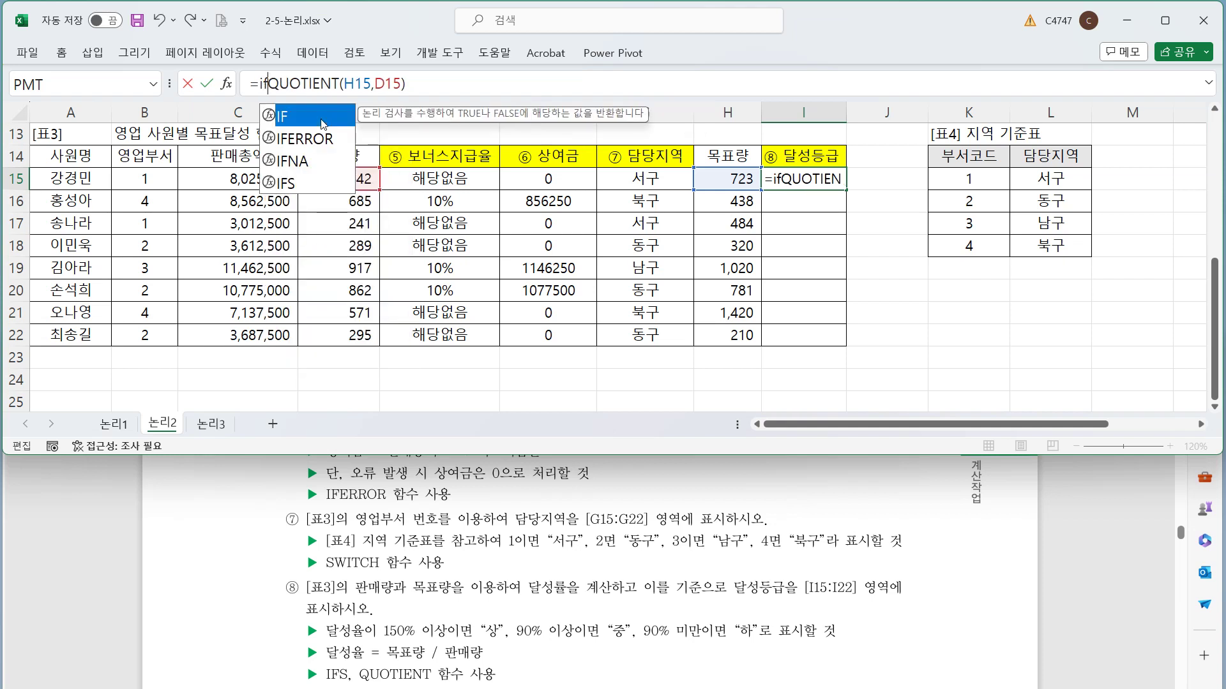
key(Down)
key(Down)
key(Down)
key(Tab)
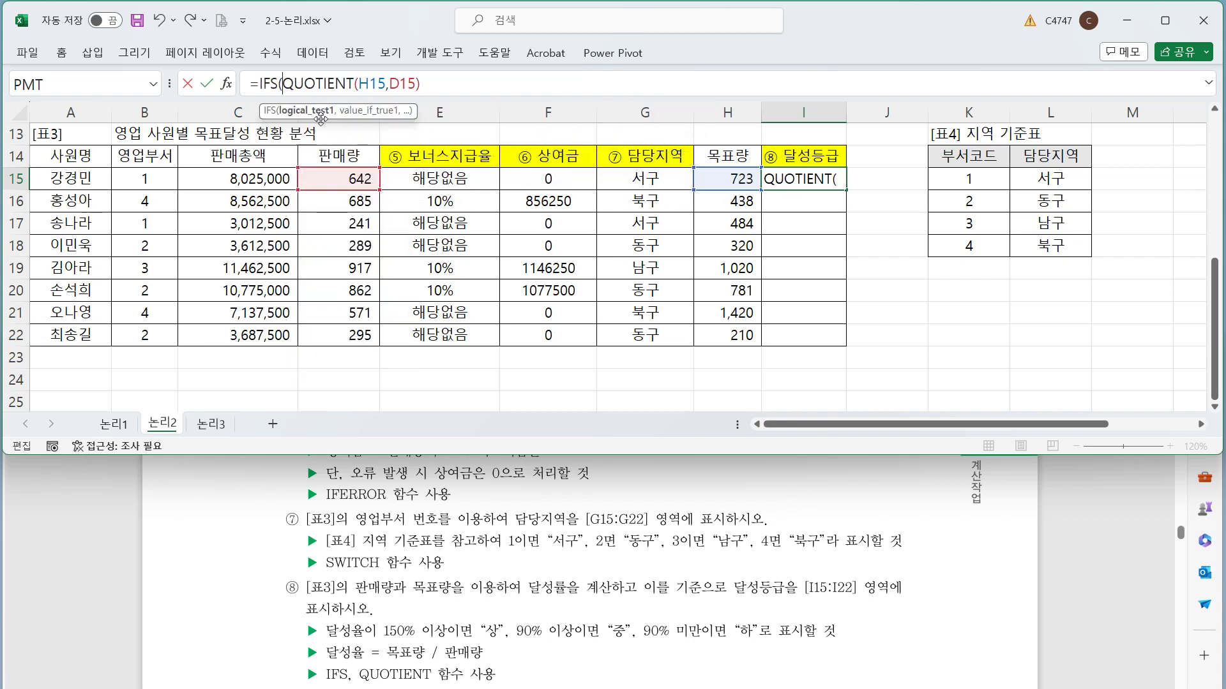
drag(295, 84, 483, 85)
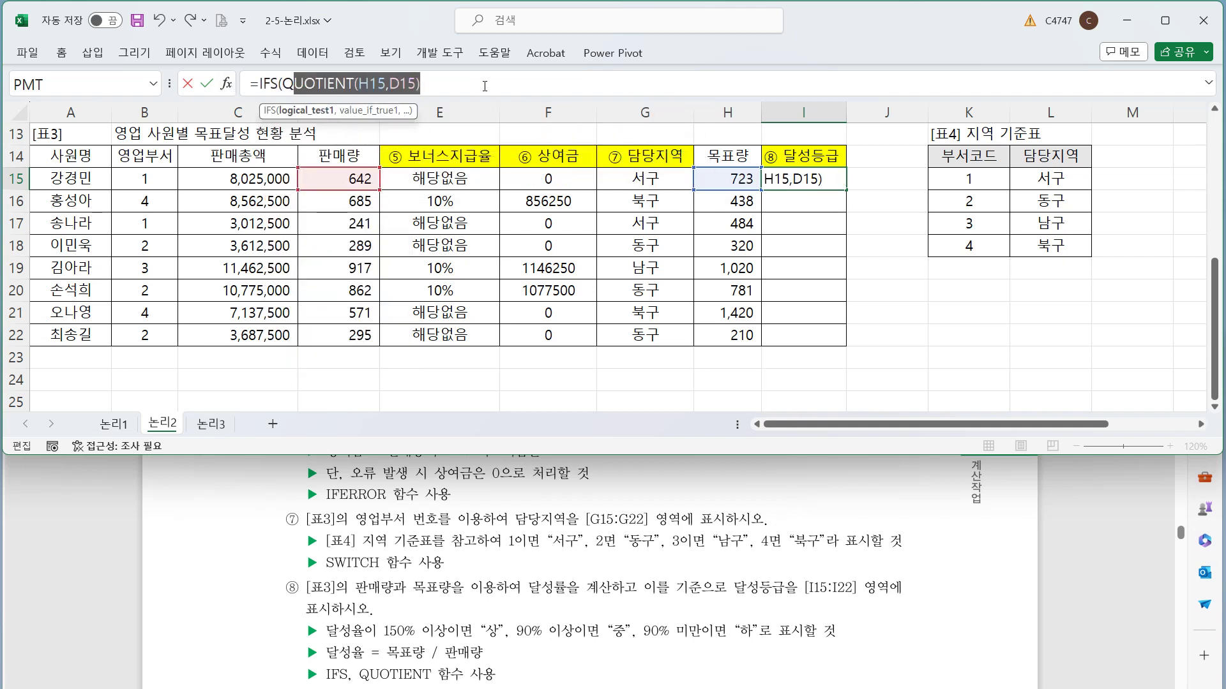
click(485, 87)
text(>=150%)
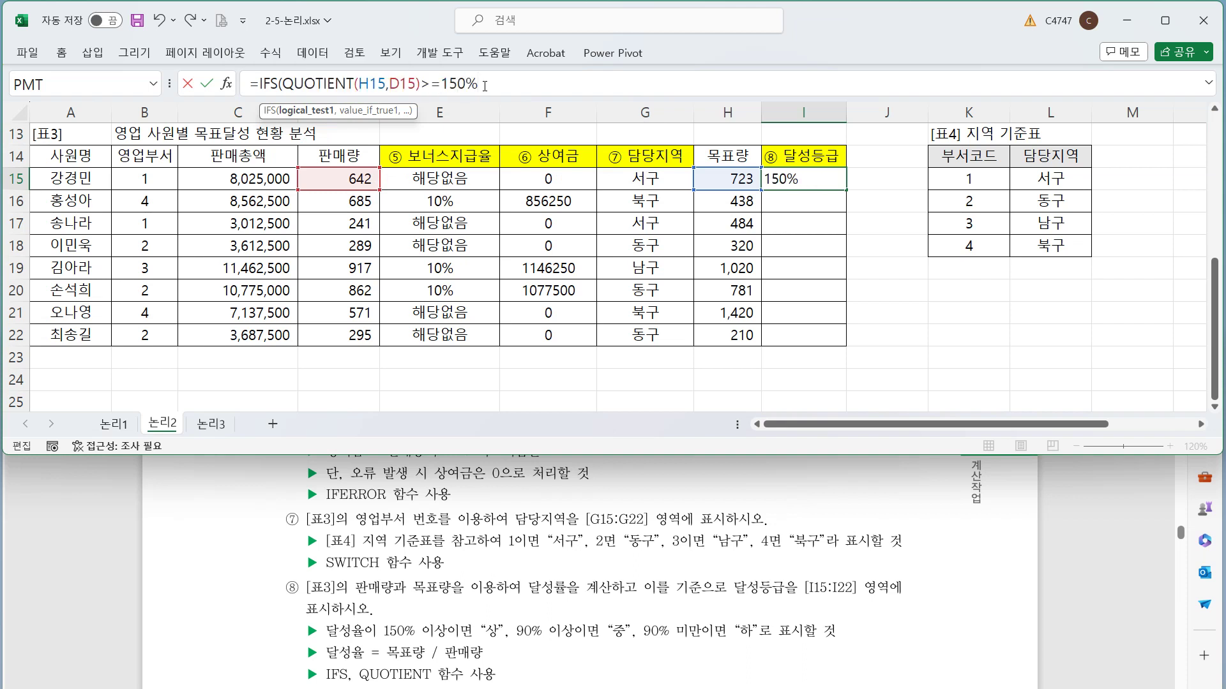
text(,"상",)
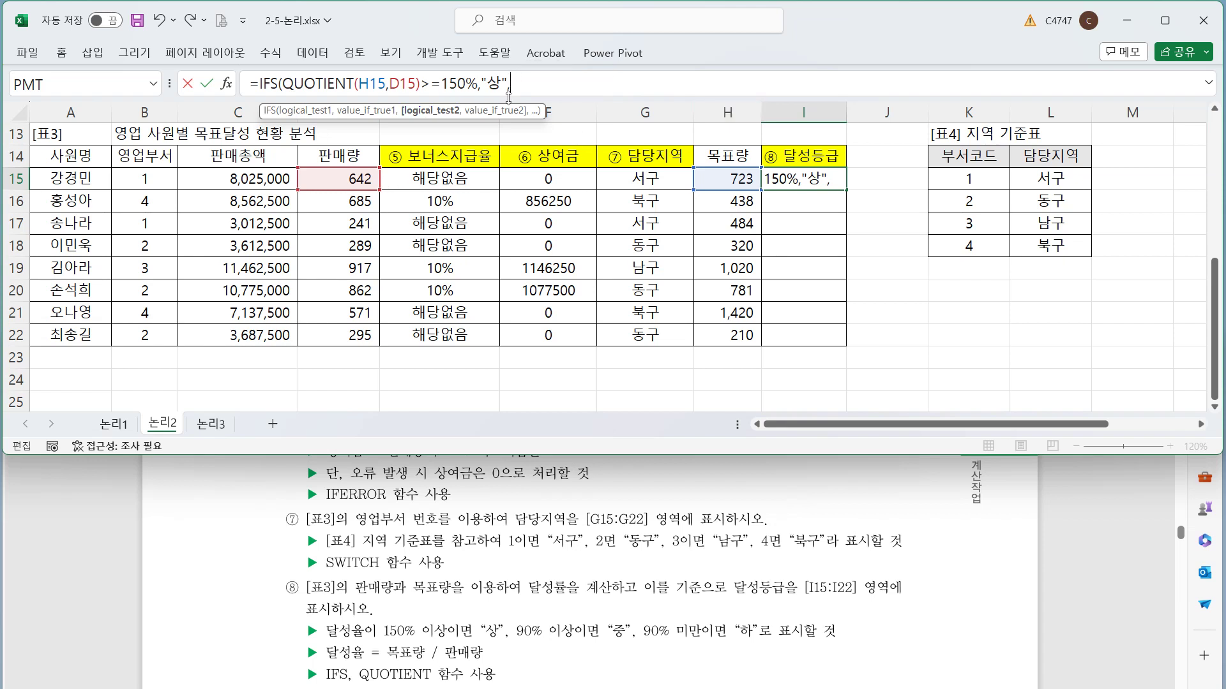
Reuse QUOTIENT(H15,D15) as the second IFS condition in I15, testing >=90% with the result "중".
drag(420, 85, 285, 89)
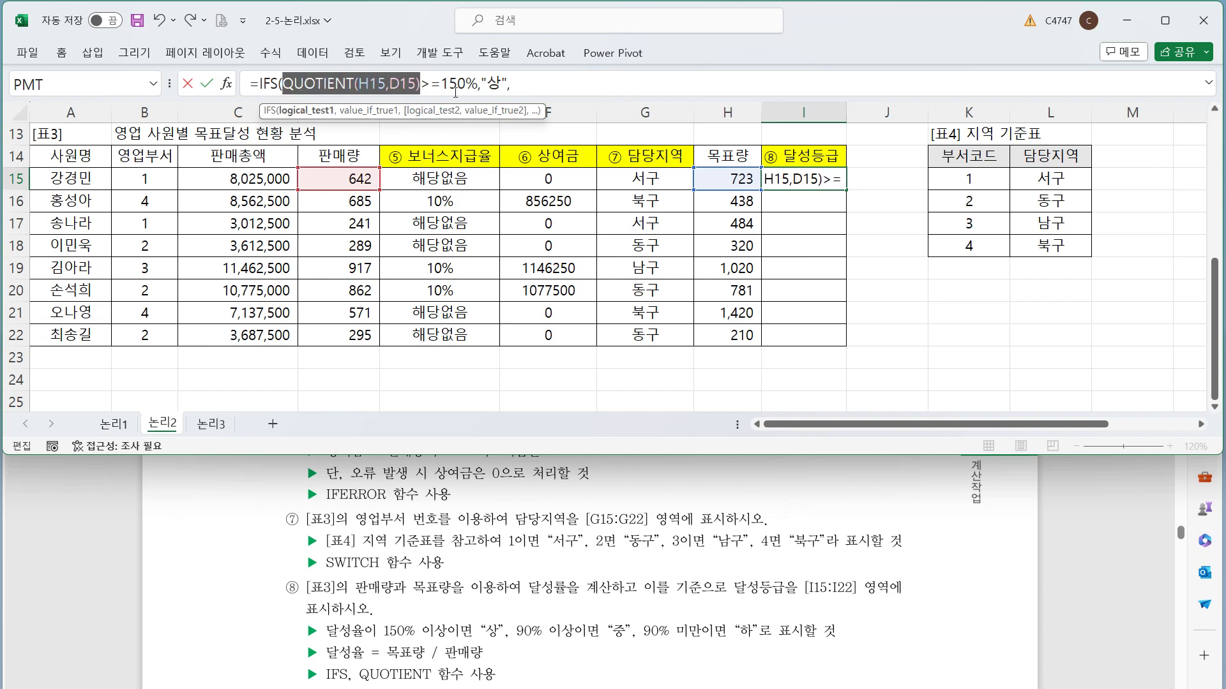
click(526, 91)
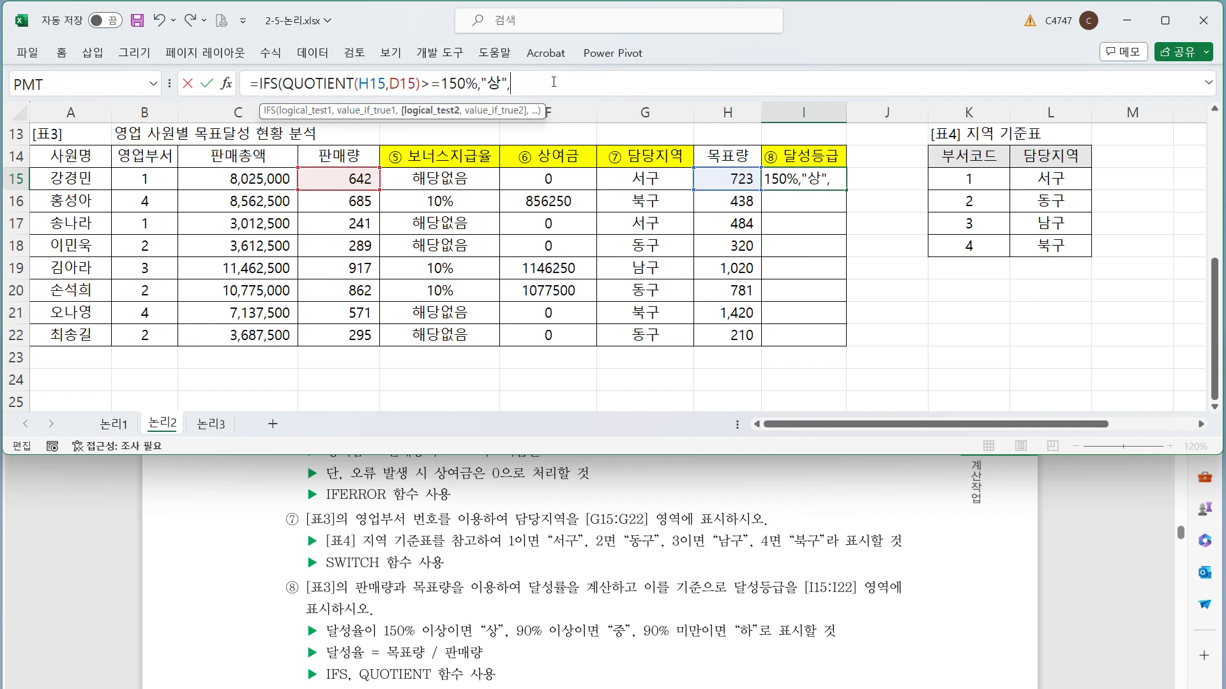
key(ctrl+v)
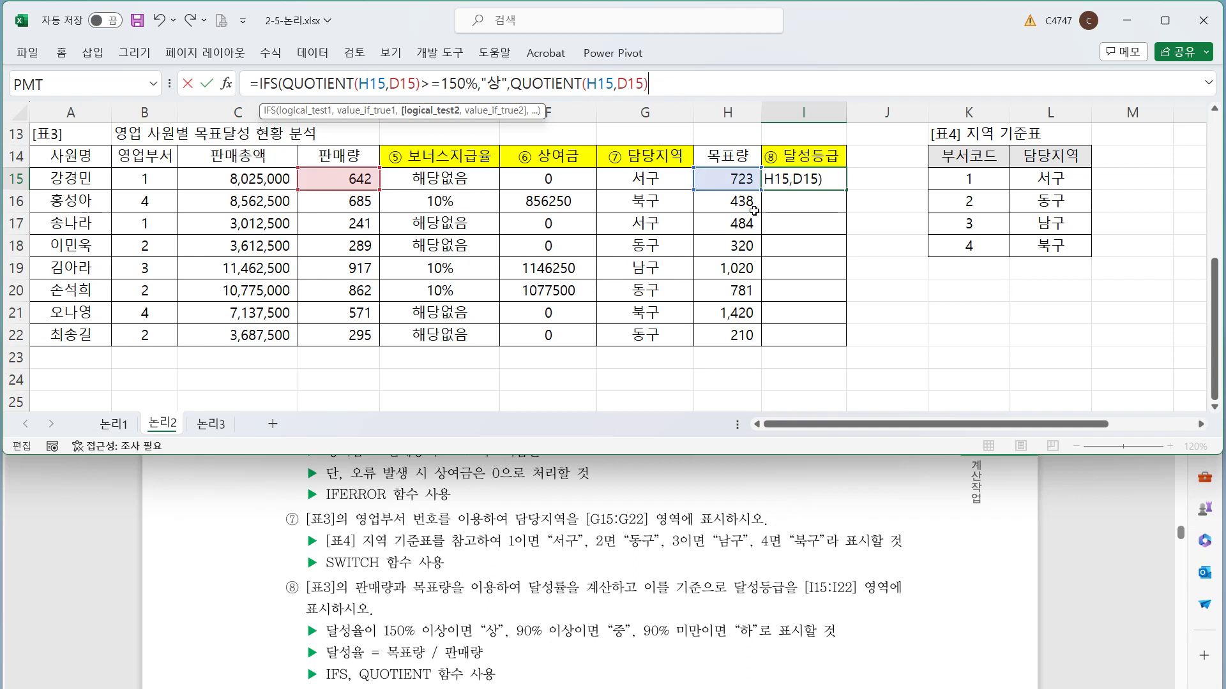
text(>=90%)
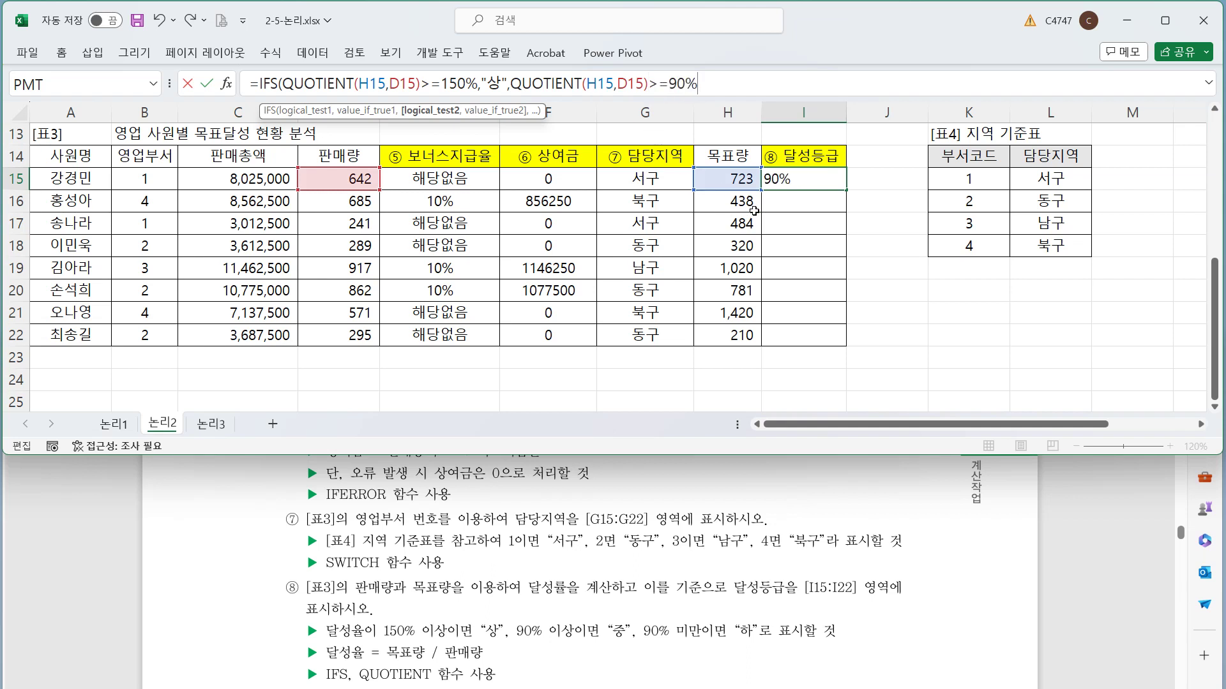
text(,")
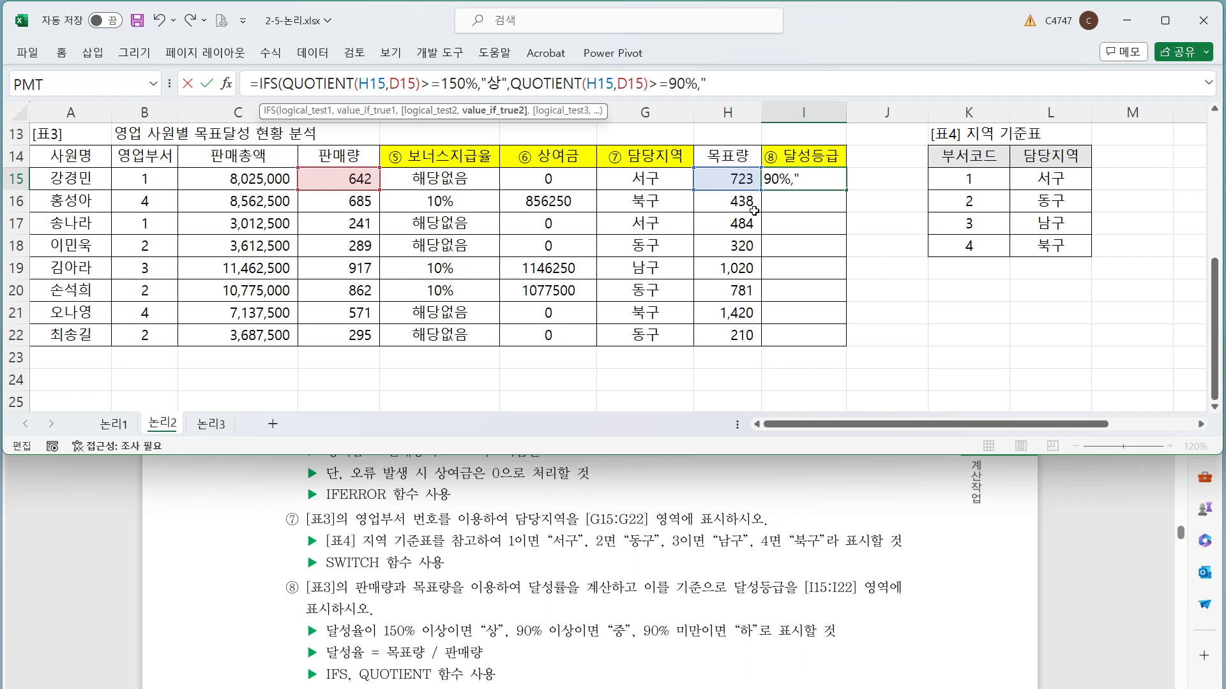
text(중",)
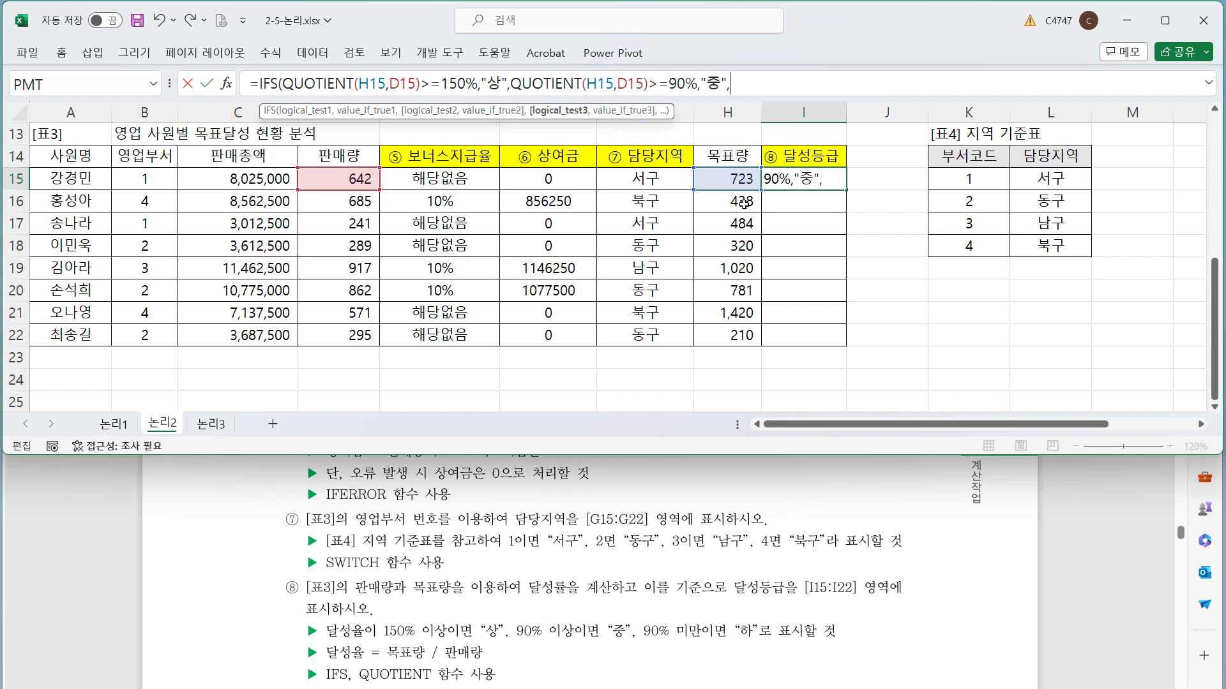
Add QUOTIENT(H15,D15)<90% with the result "하" as I15's third IFS condition, and copy the formula down to I22.
key(ctrl+v)
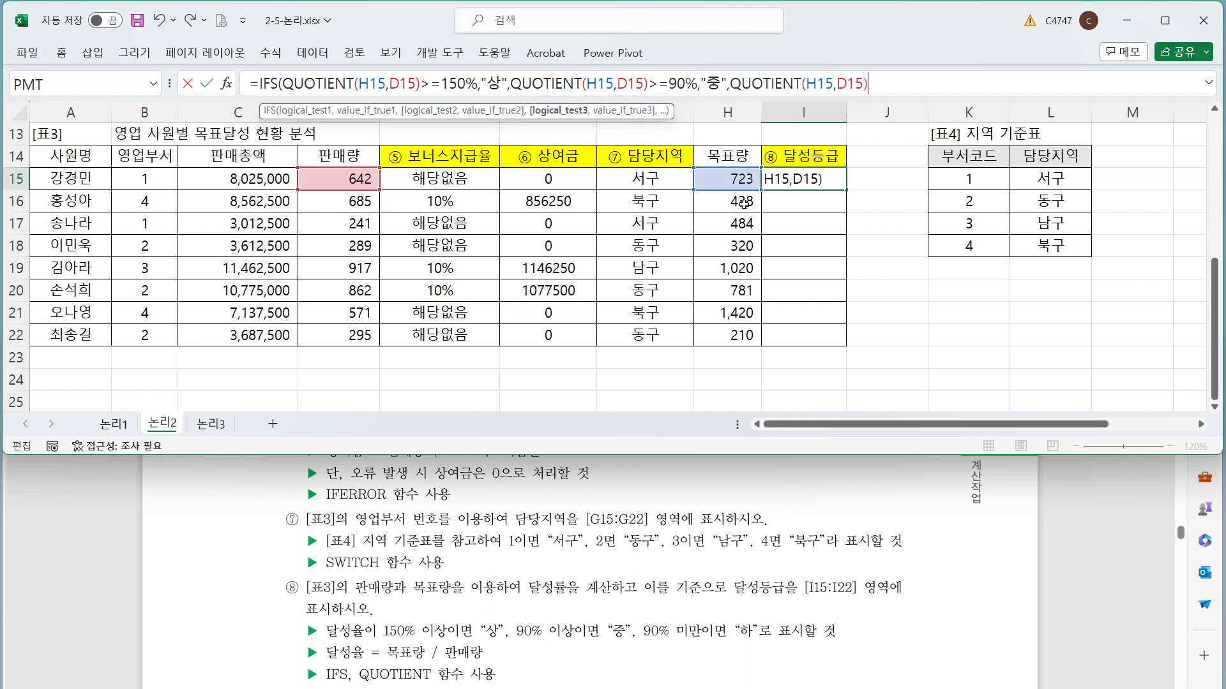
text(<90%)
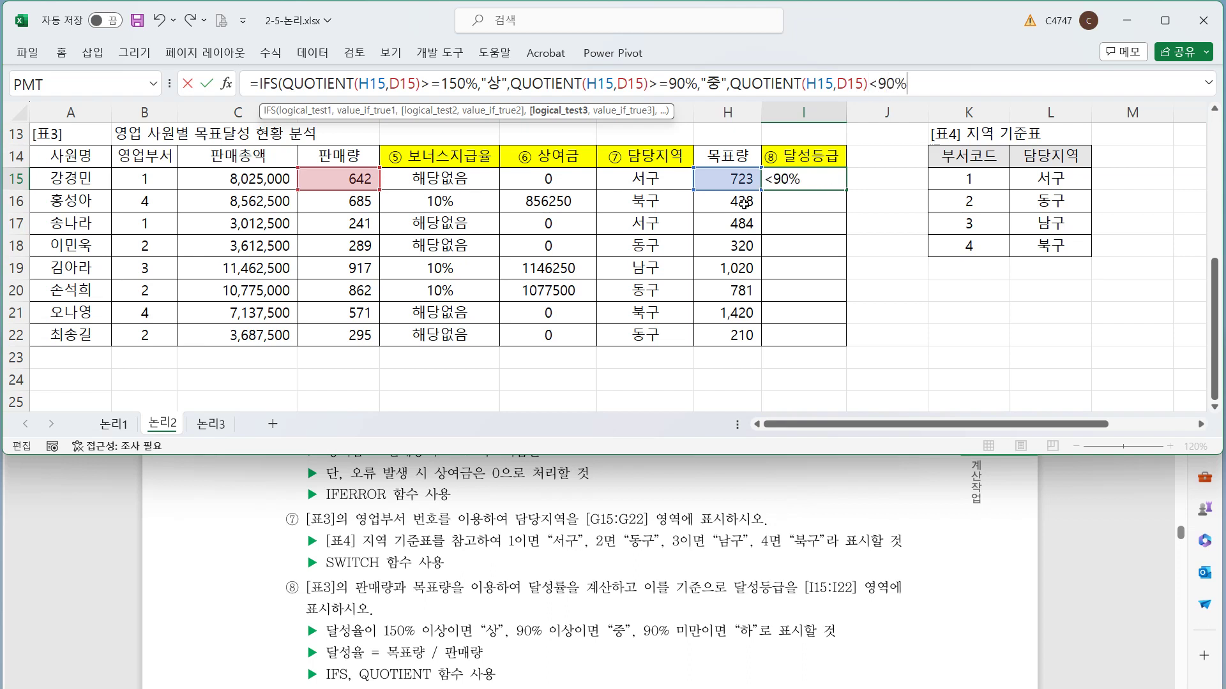
text(,)
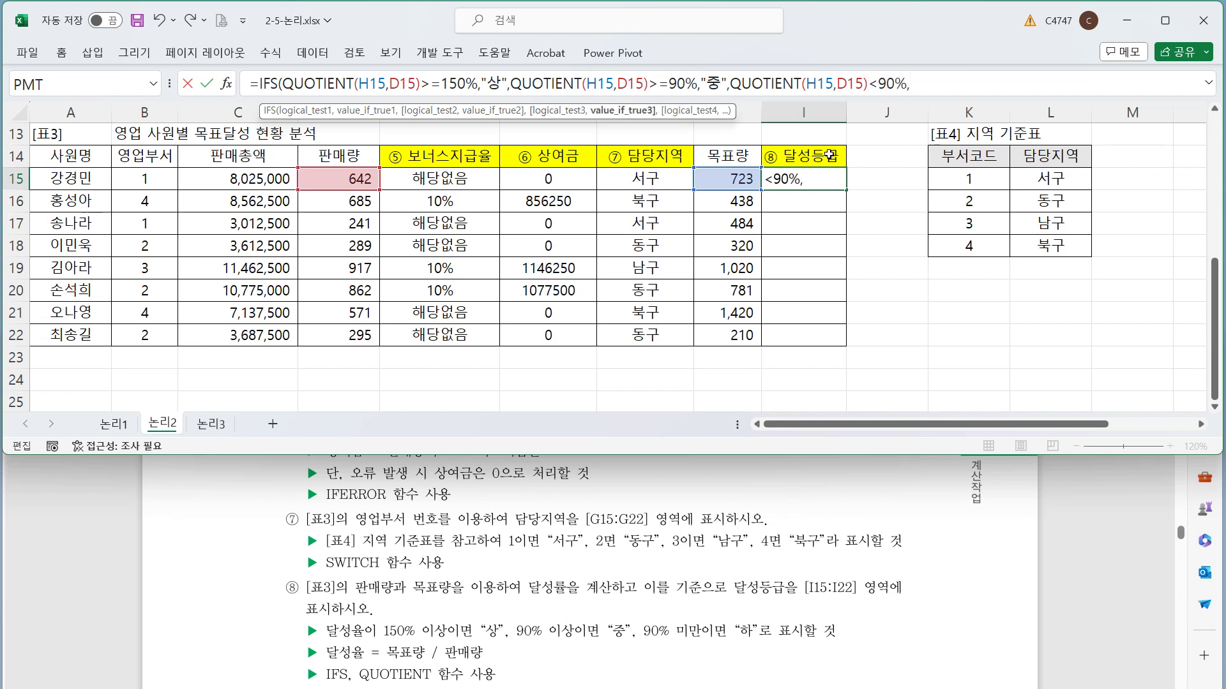
text("하"))
key(ctrl+Return)
double_click(847, 190)
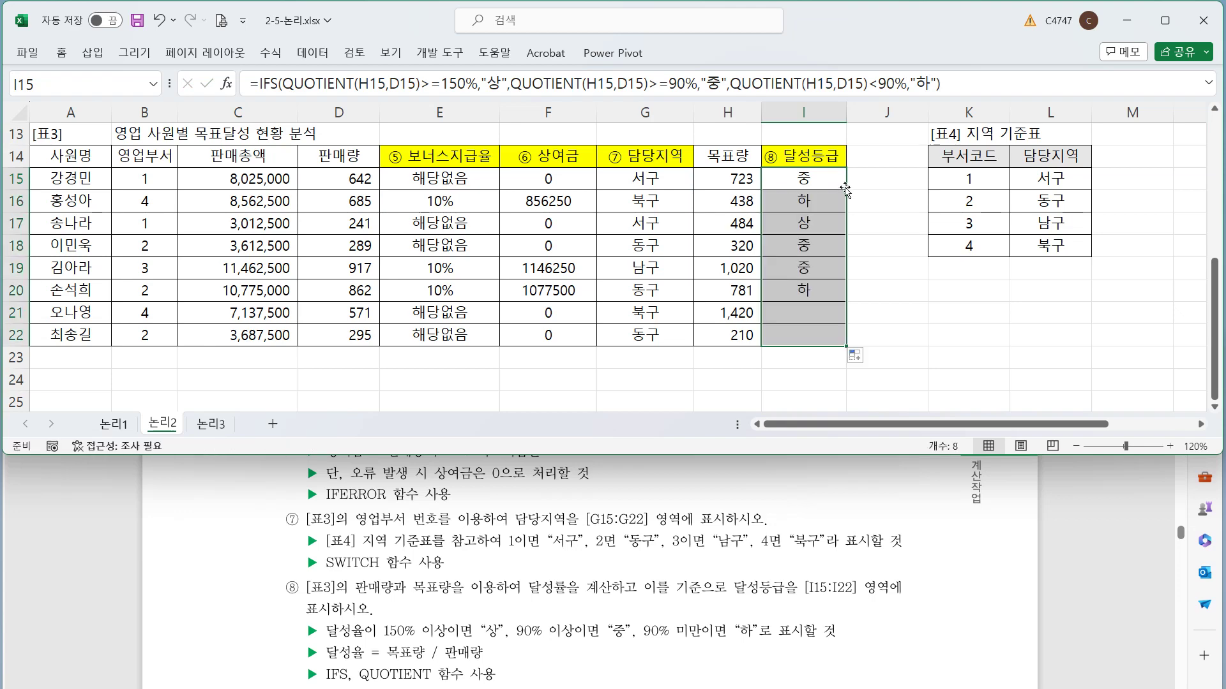
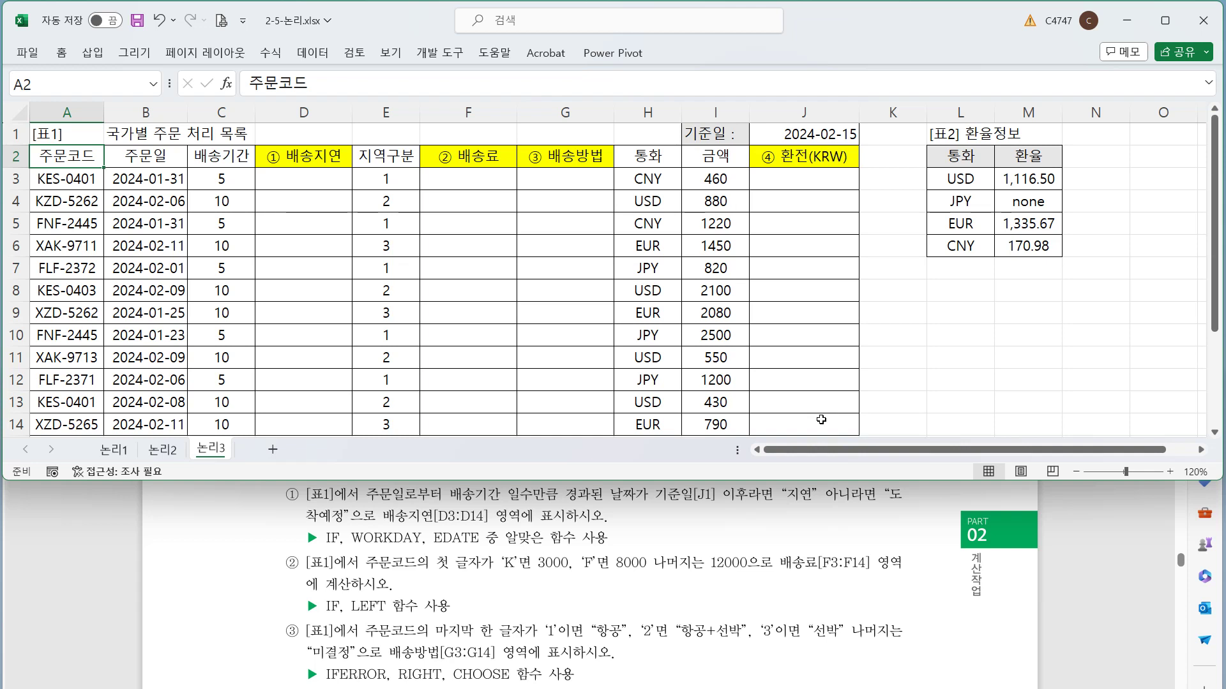
On the 논리3 sheet, enter =WORKDAY(B3,C3) in D3 of the 배송지연 column, leaving the formula open for editing.
click(326, 180)
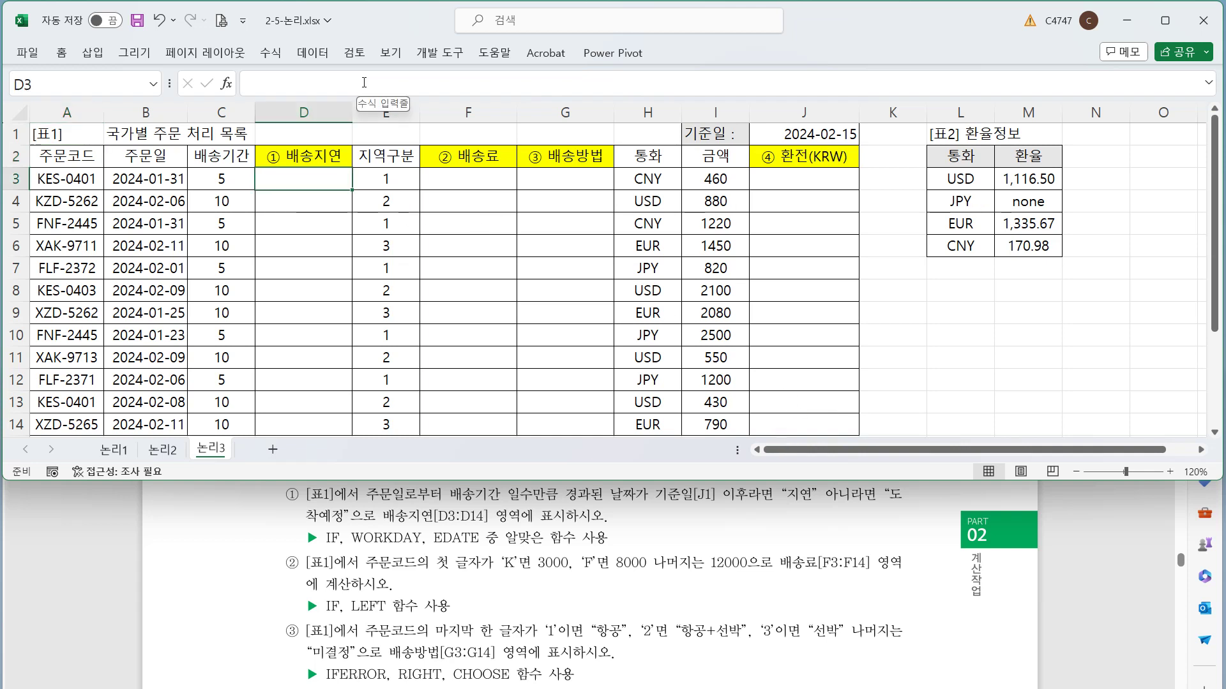
text(=wo)
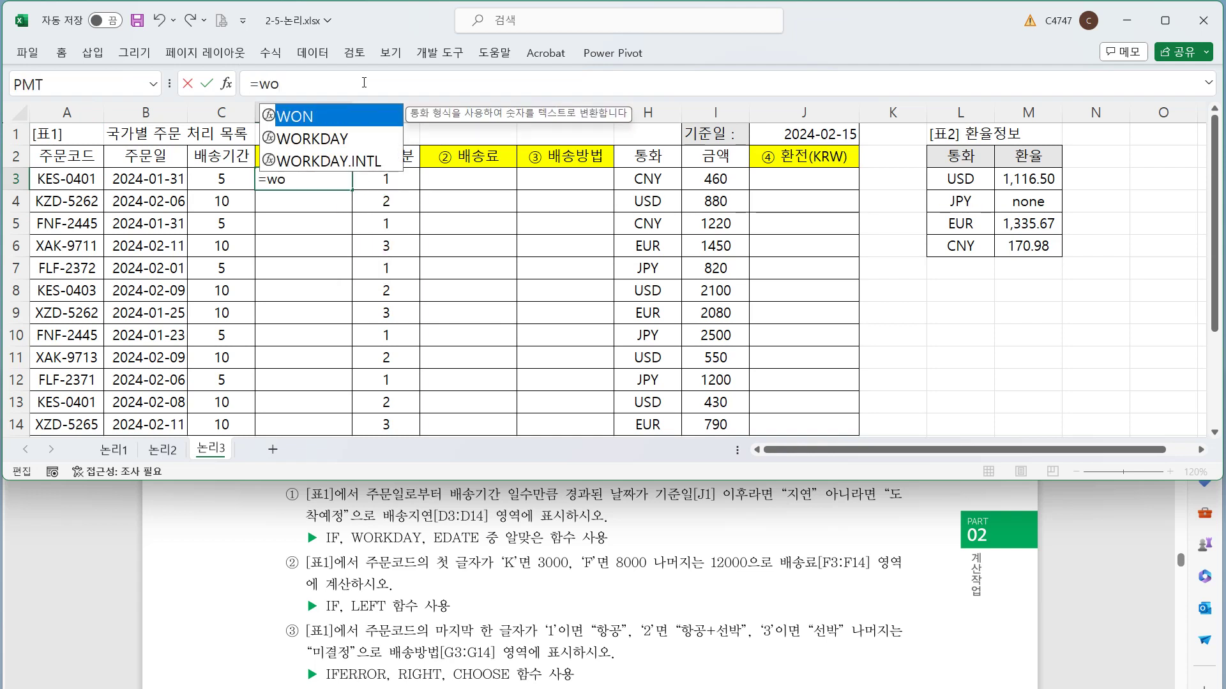
key(Down)
key(Tab)
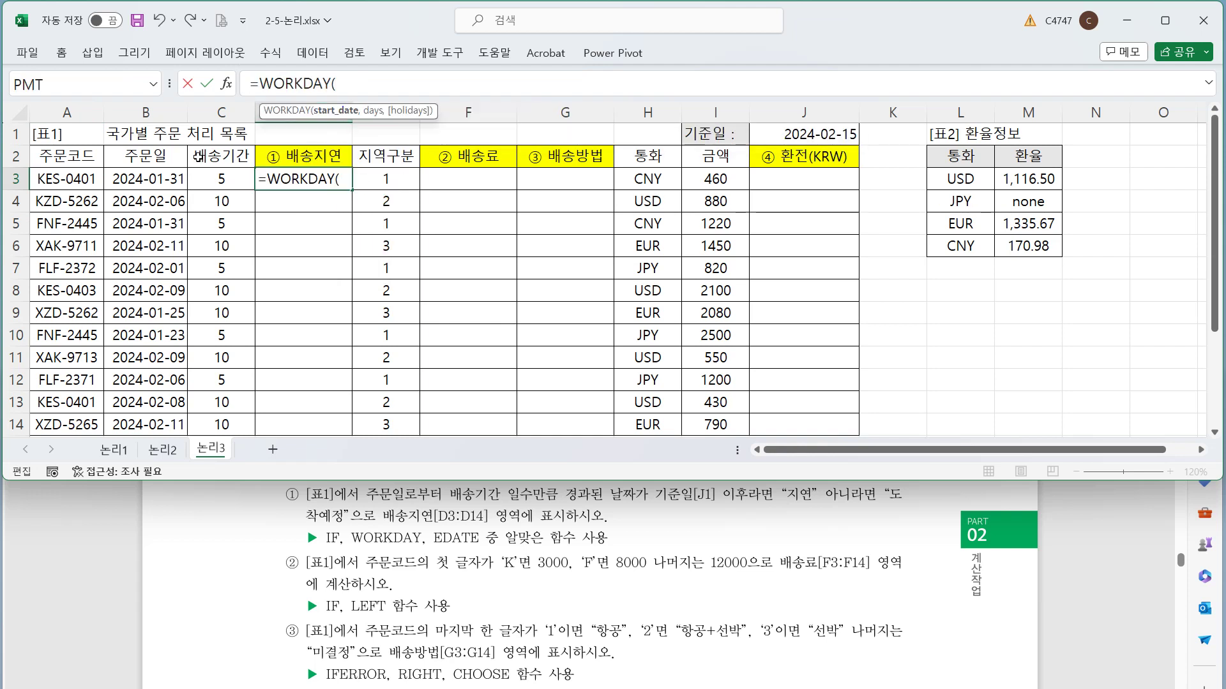
click(154, 180)
text(,)
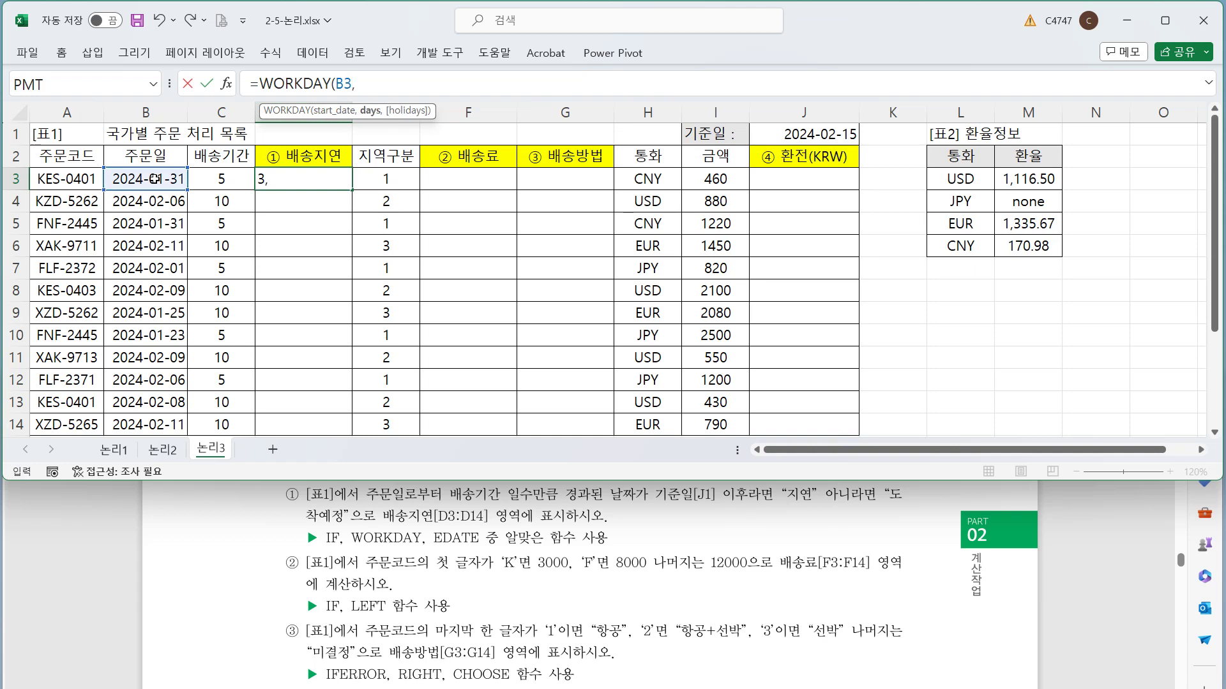
click(219, 178)
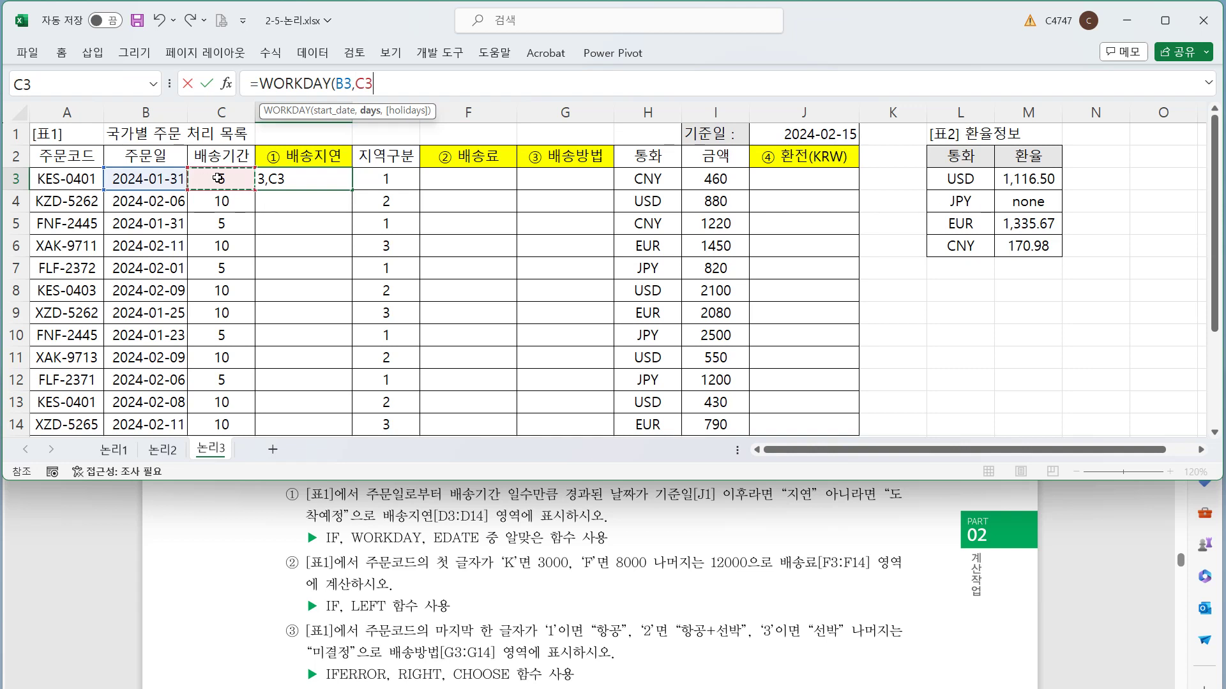
text())
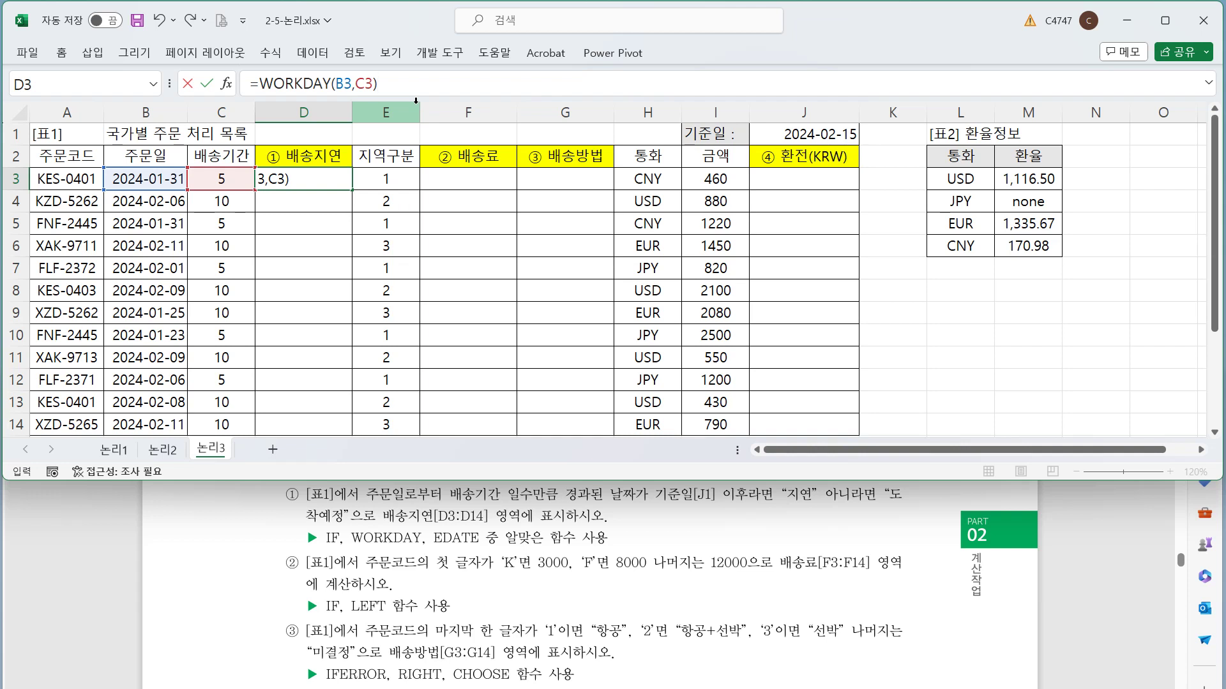
Wrap D3's WORKDAY formula in IF, testing whether the date is >= the base date in absolute reference $J$1.
drag(258, 85, 379, 85)
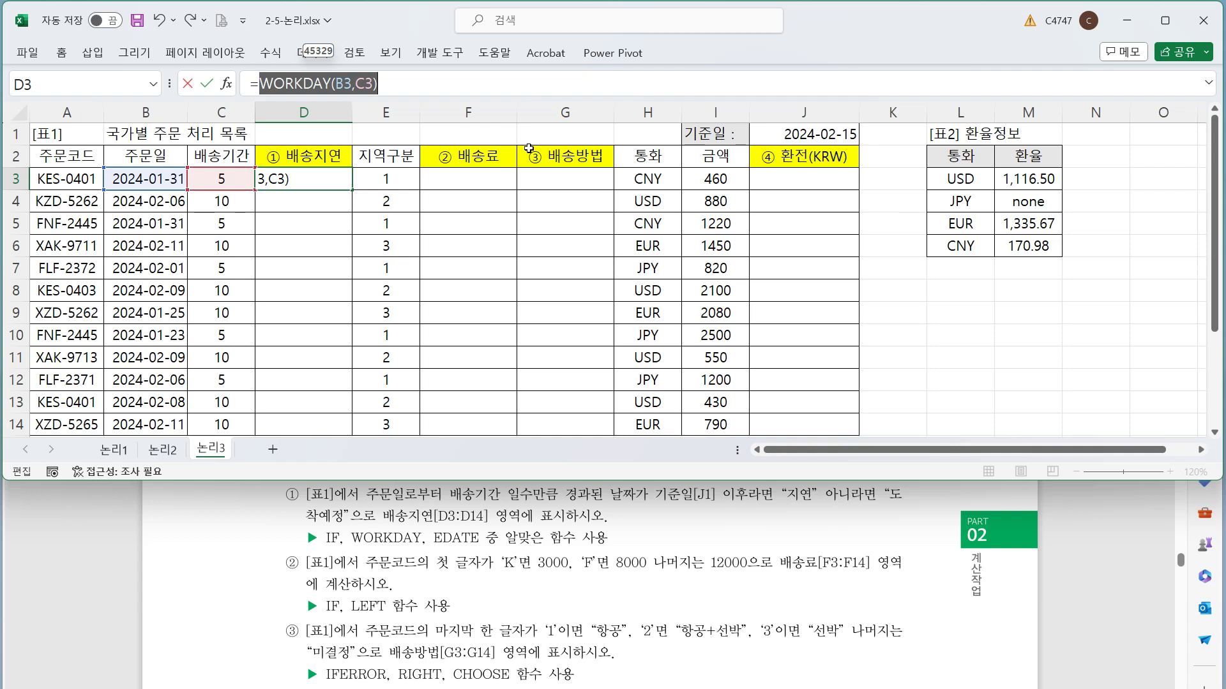
click(260, 84)
text(IF()
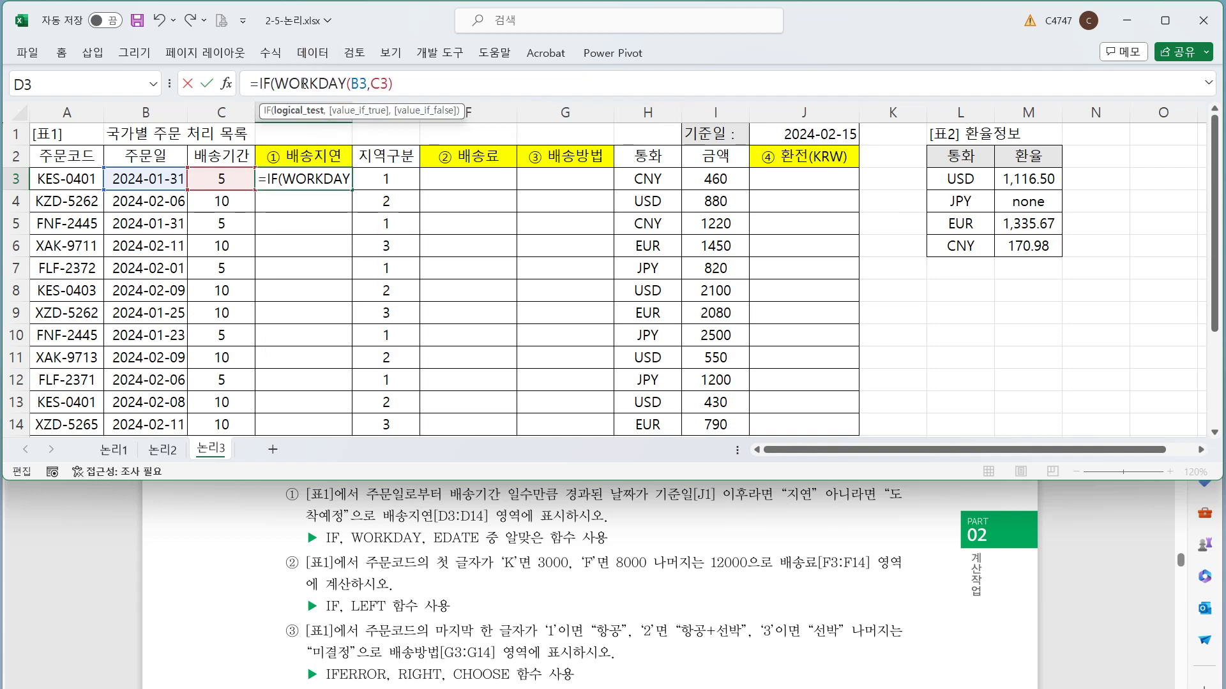
drag(303, 84, 429, 88)
click(429, 89)
text(>=)
click(793, 137)
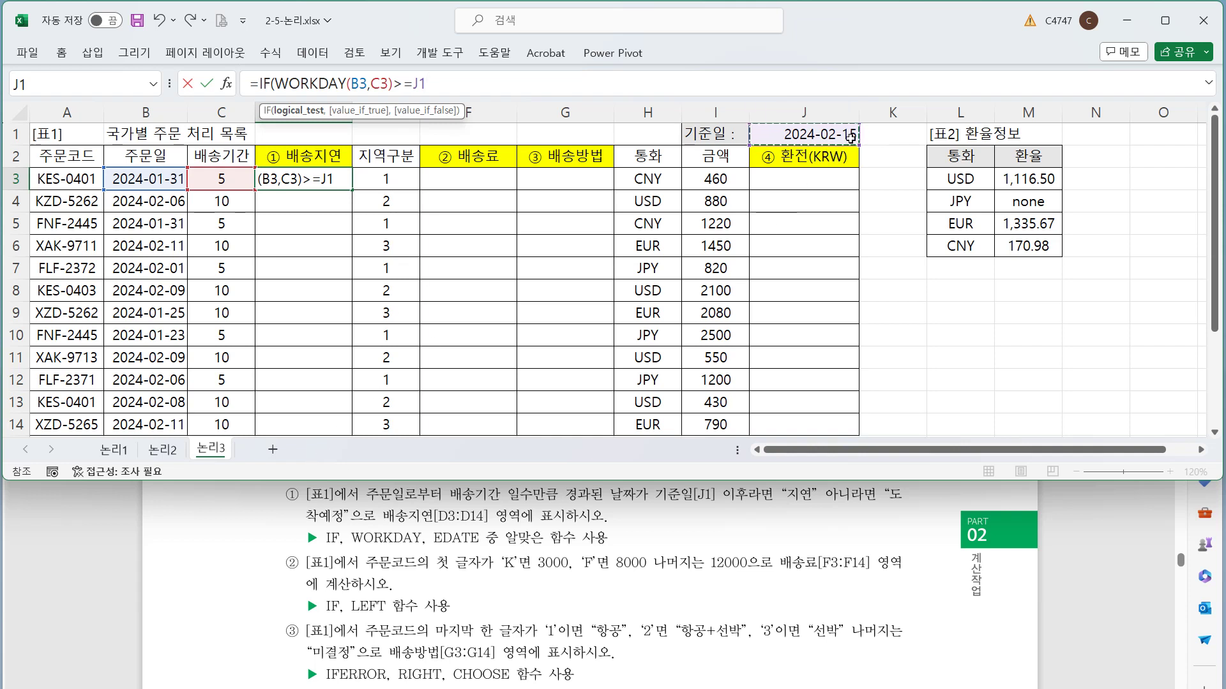
key(F4)
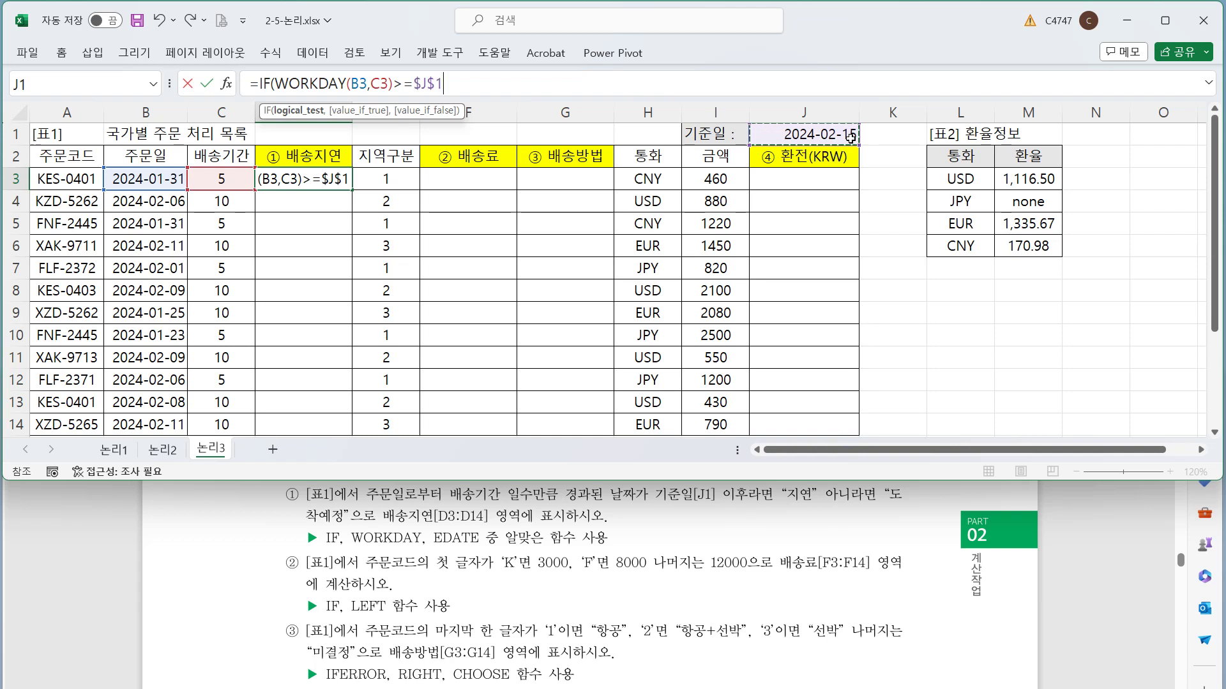
text(,)
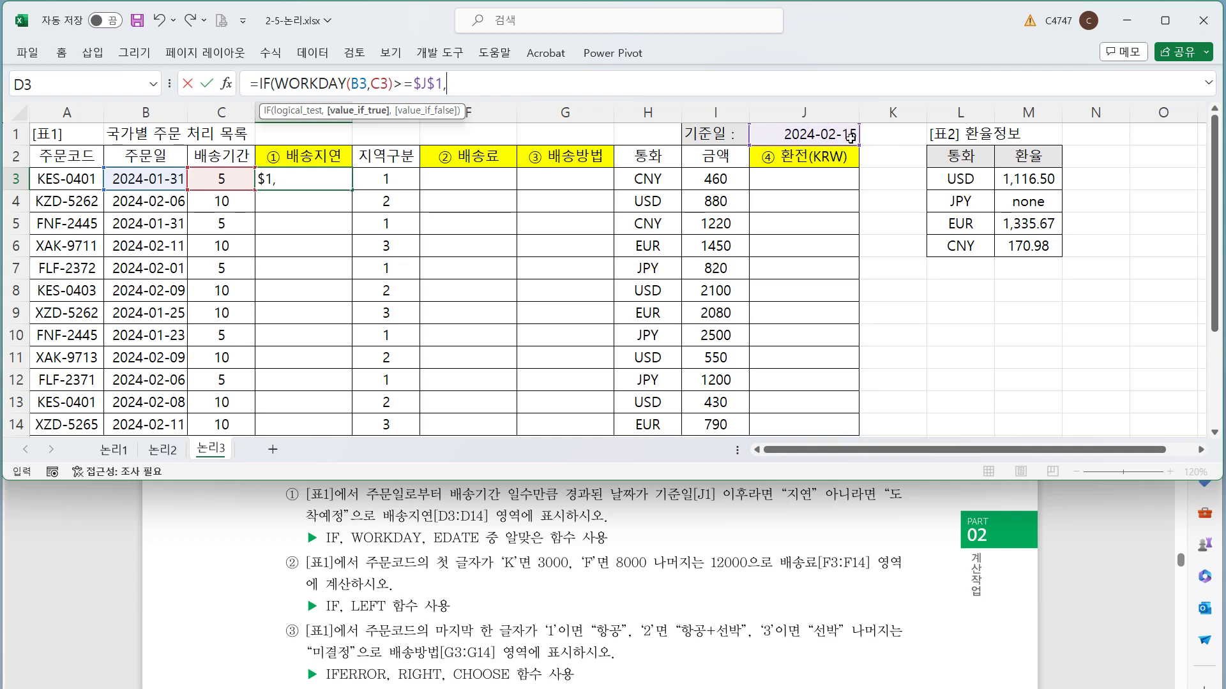
Complete D3's IF with the results "지연" and "도착예정", and copy the formula down to D14.
text("지여)
text(ㄴ",")
text(도착예정 )
text("))
key(ctrl+Return)
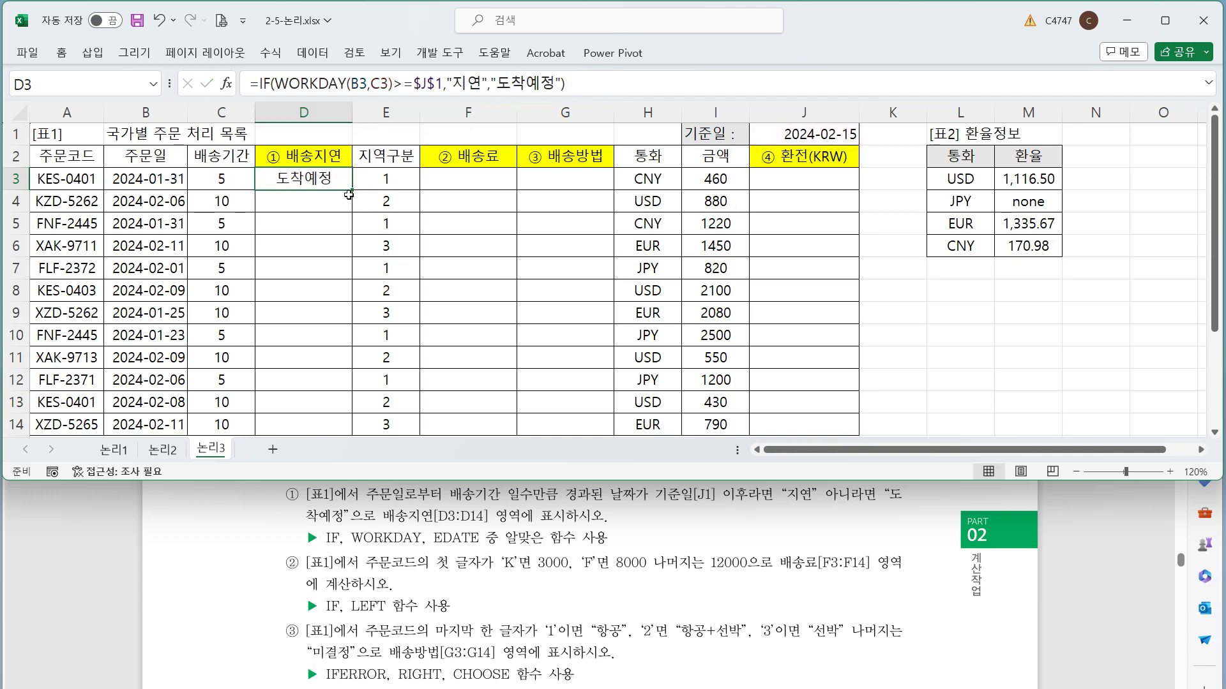
double_click(350, 195)
Enter =LEFT(A3,1) in F3 of the 배송료 column and copy it down to F14.
key(Right)
key(Right)
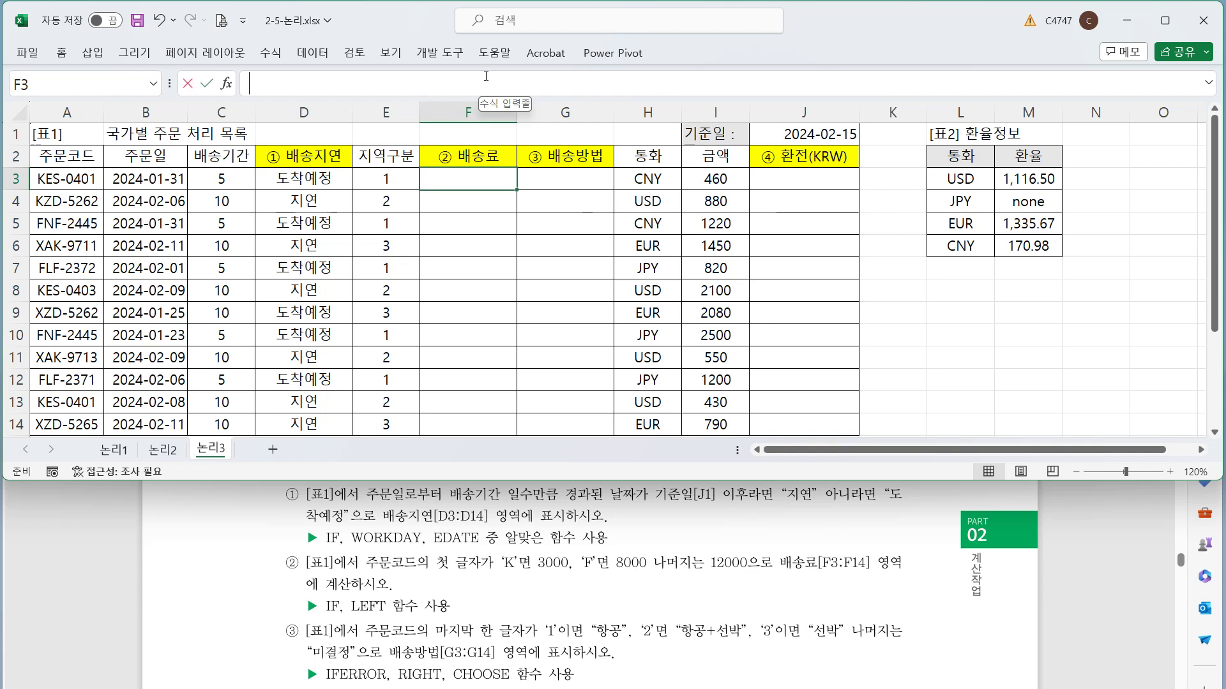
text(=left)
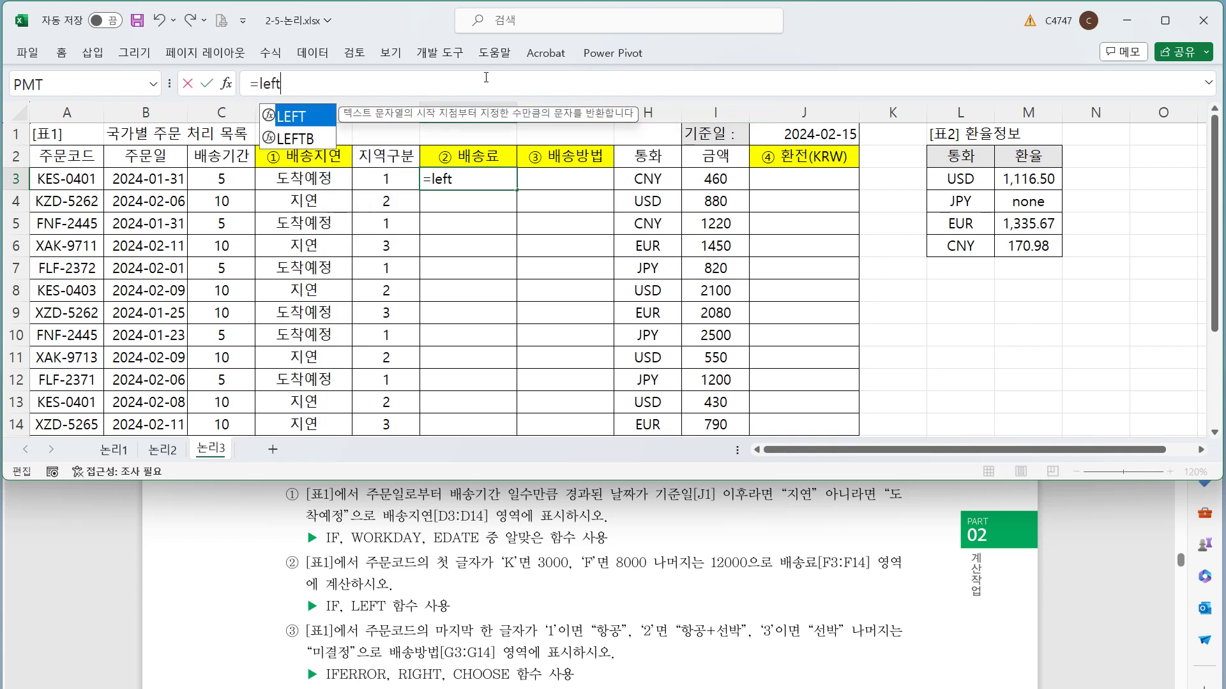
key(Tab)
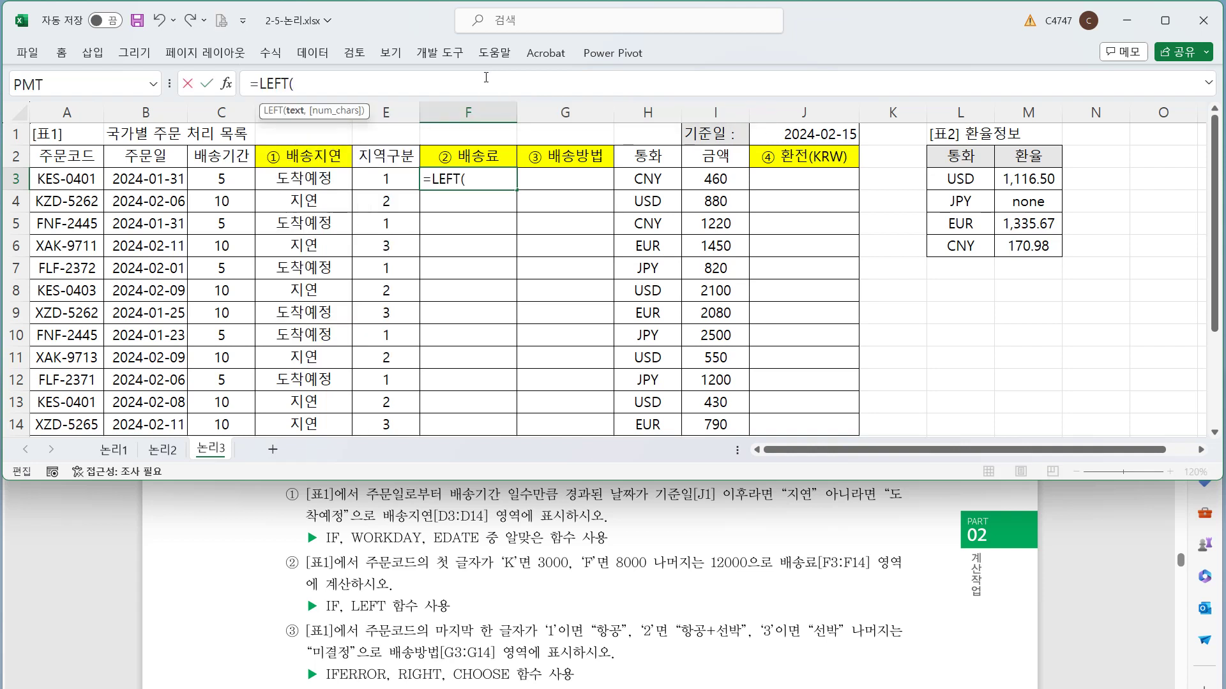
click(77, 180)
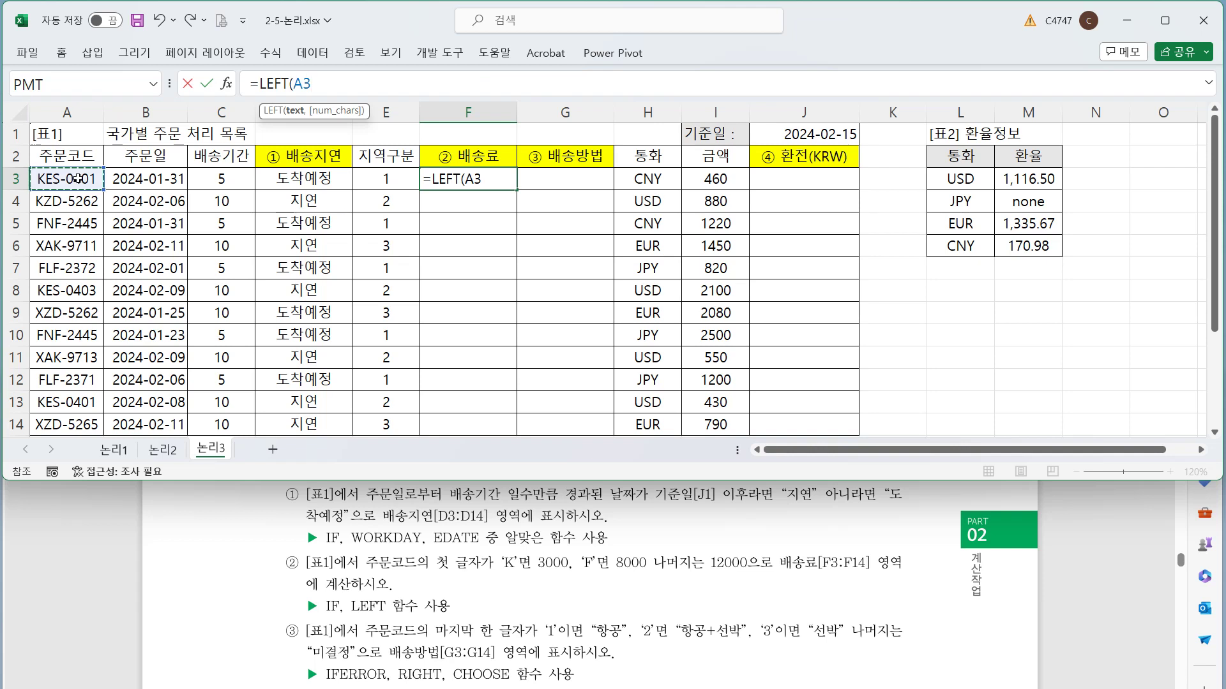
text(,1))
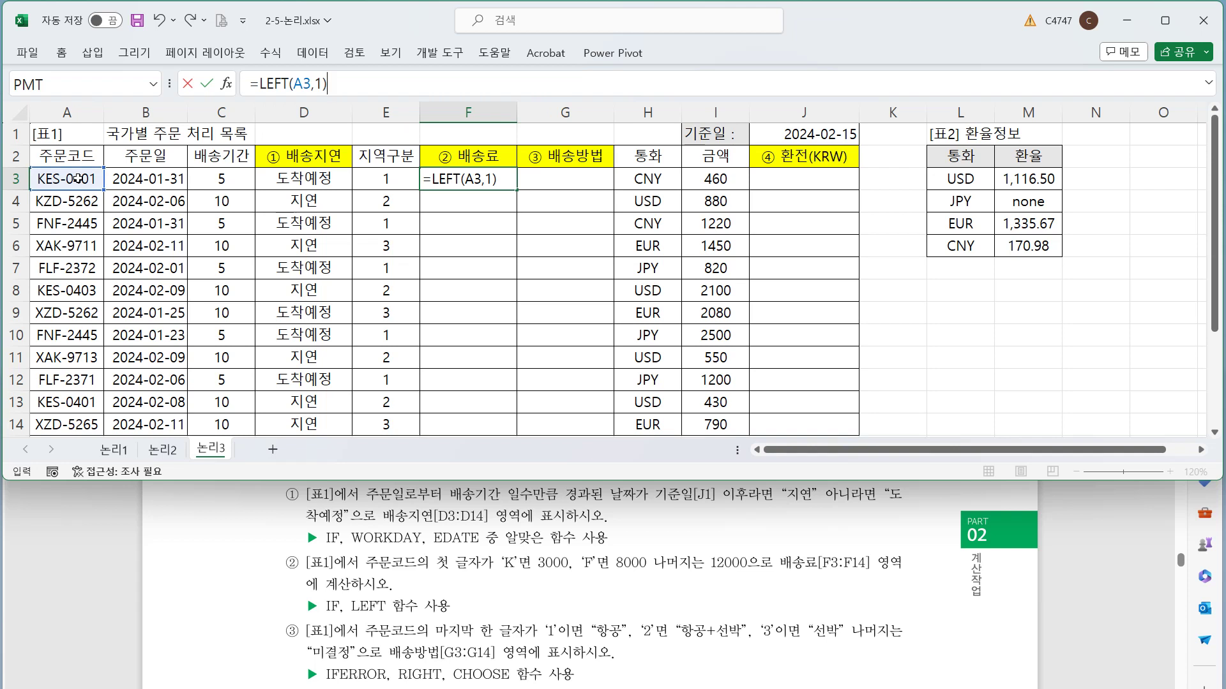
key(ctrl+Return)
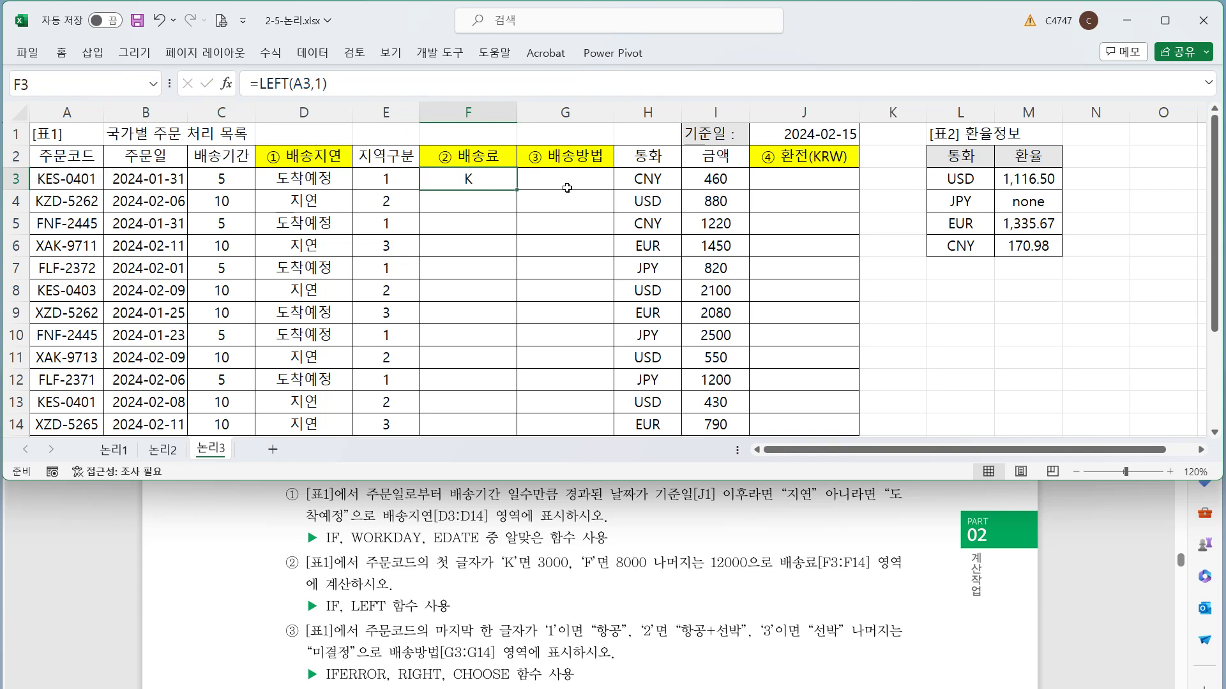
double_click(515, 190)
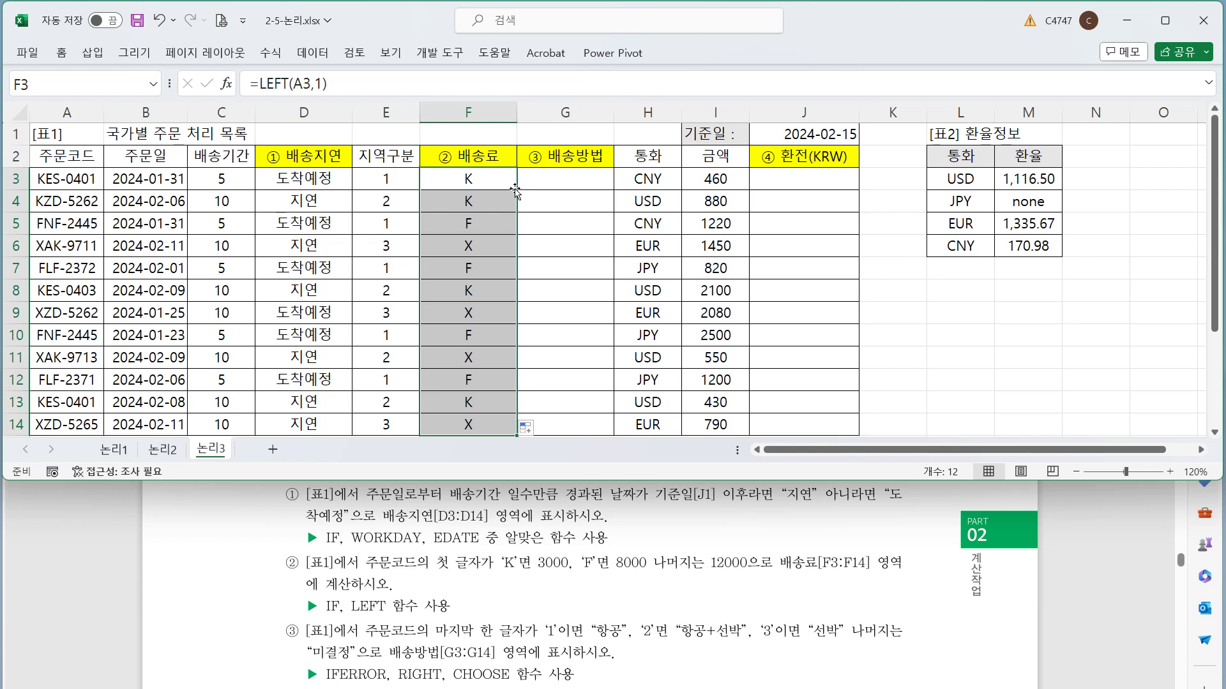
Wrap F3's LEFT formula in IF, testing for "K" with the result 3000.
click(476, 182)
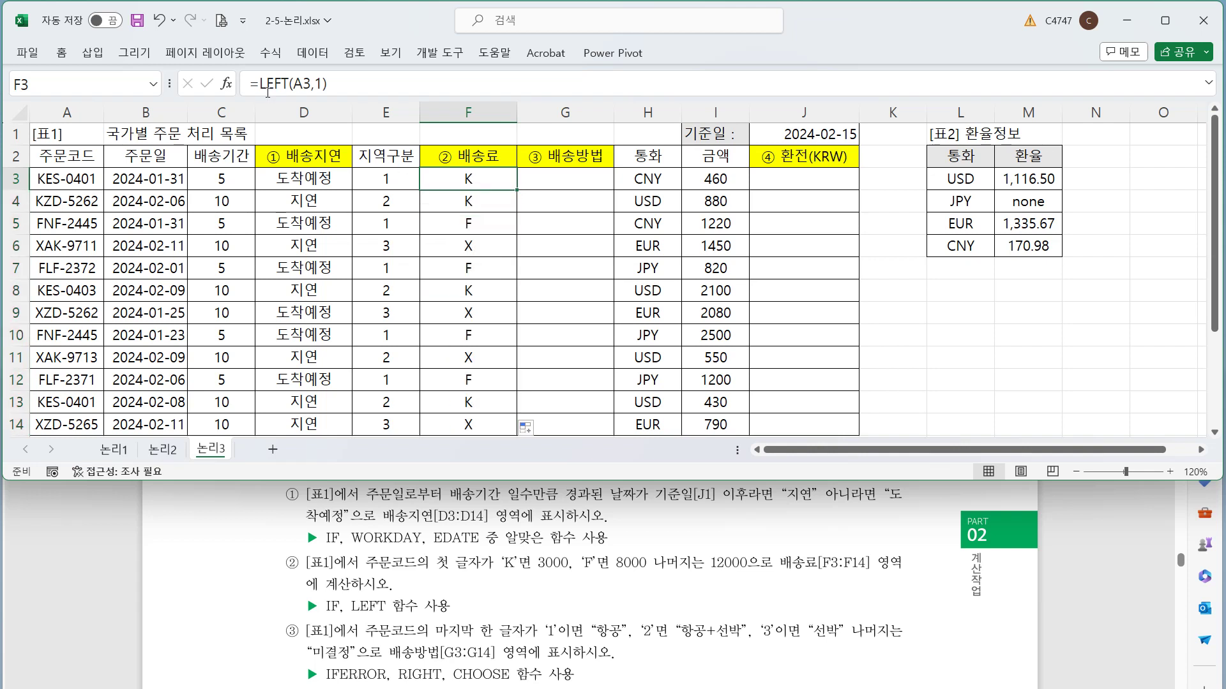
click(261, 84)
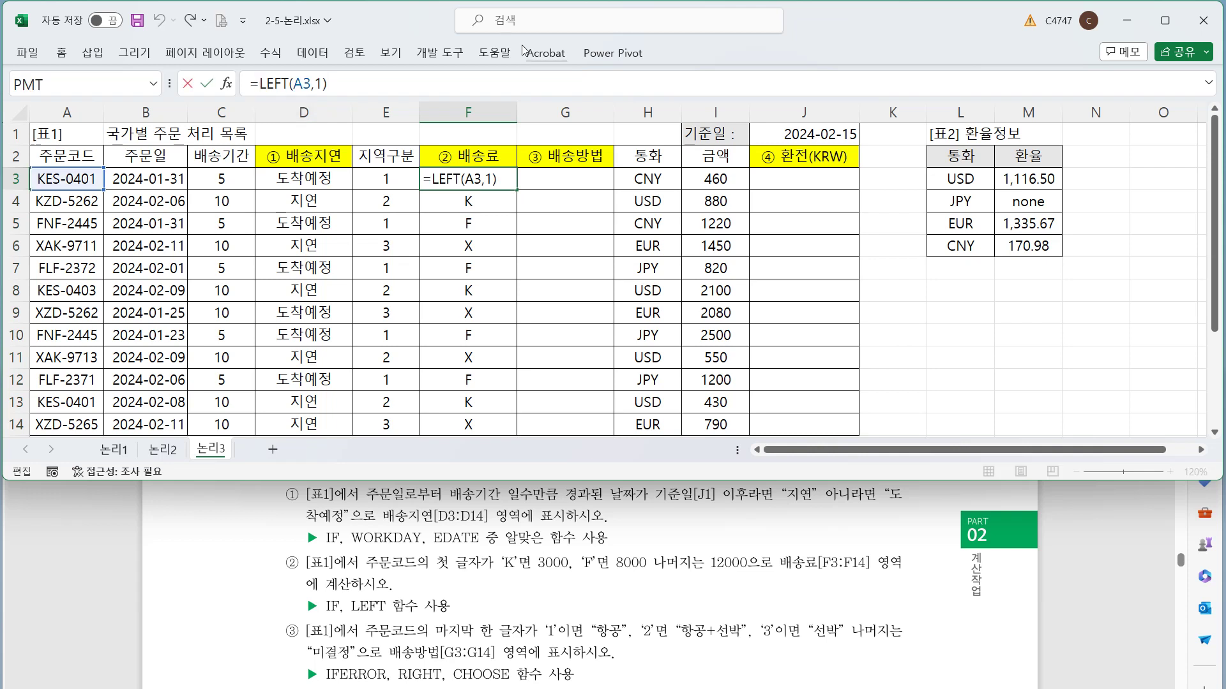
text(IF()
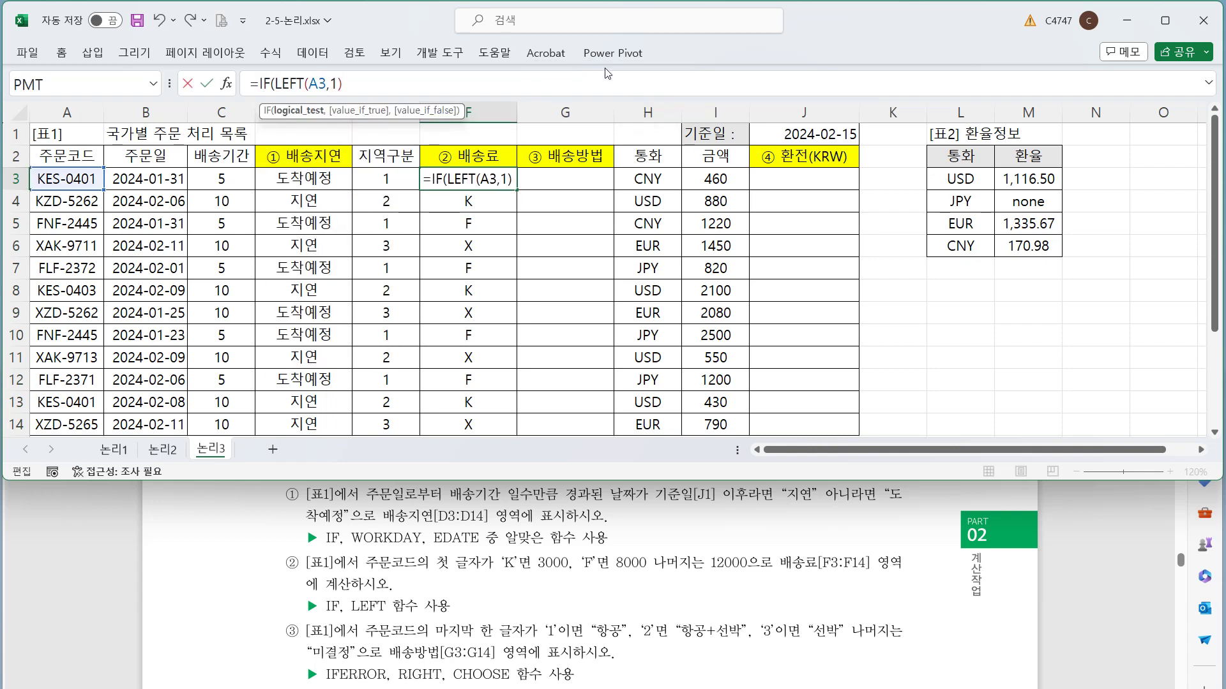
click(428, 84)
text(="K",3000)
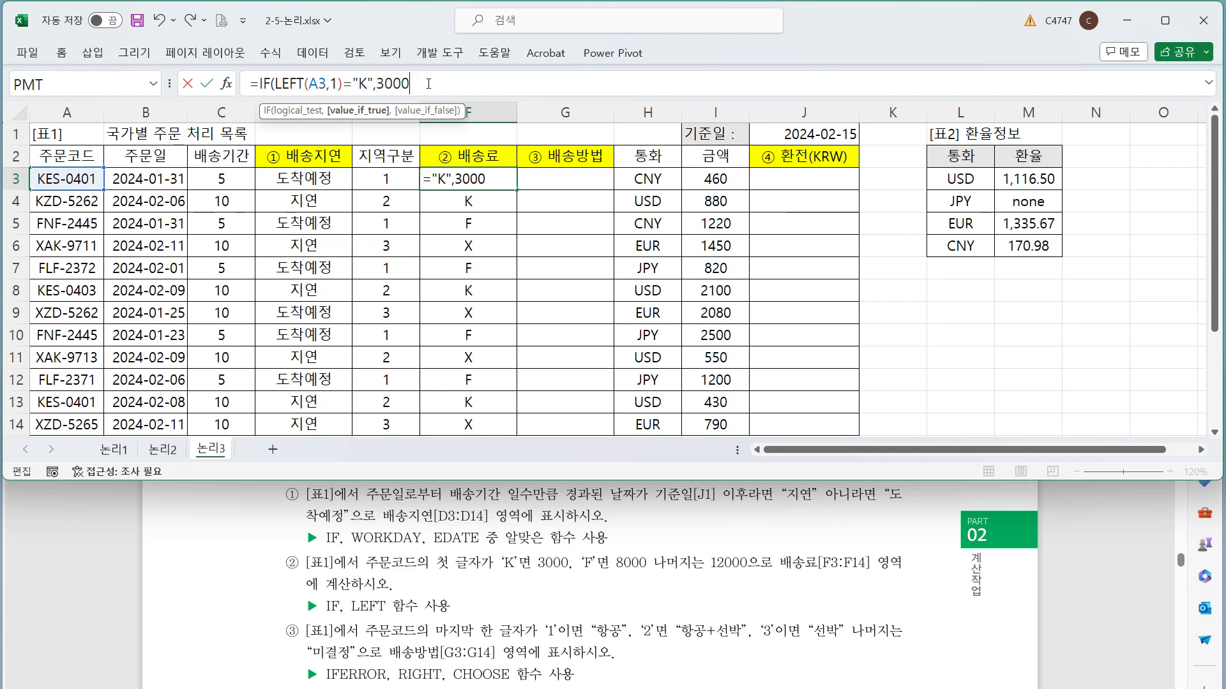
Nest a second IF in F3 that reuses LEFT(A3,1), testing for "F" with the result 8000.
text(,)
text(IF()
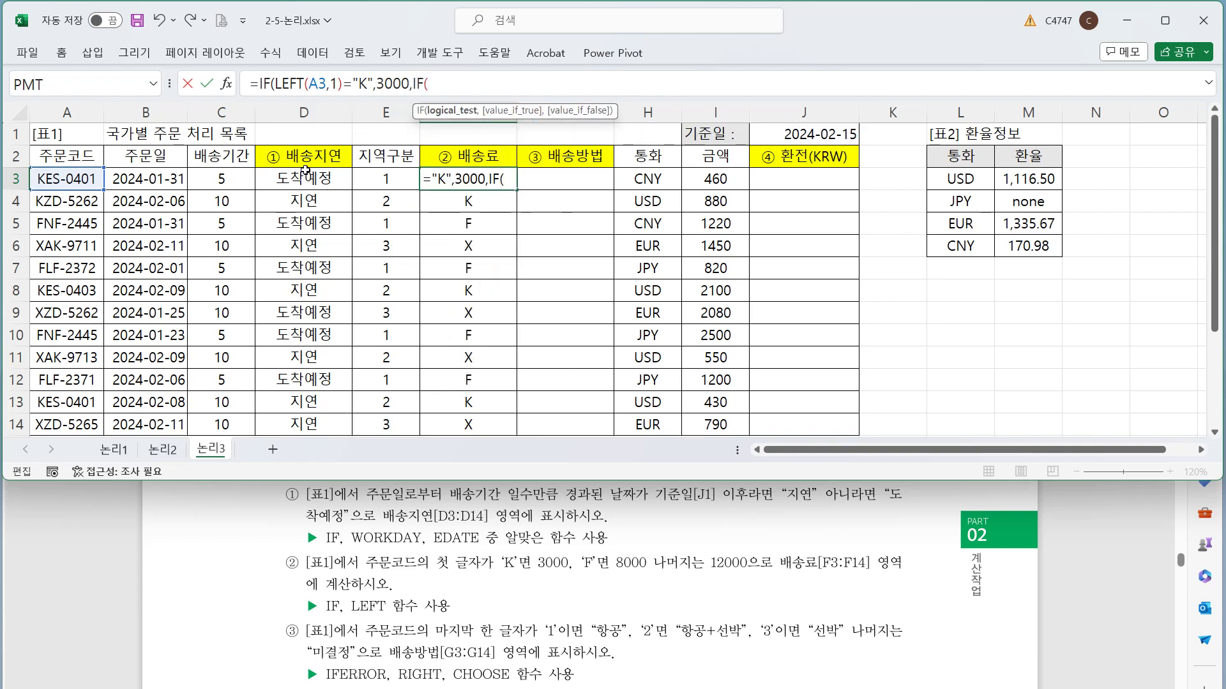
drag(275, 84, 343, 84)
key(ctrl+c)
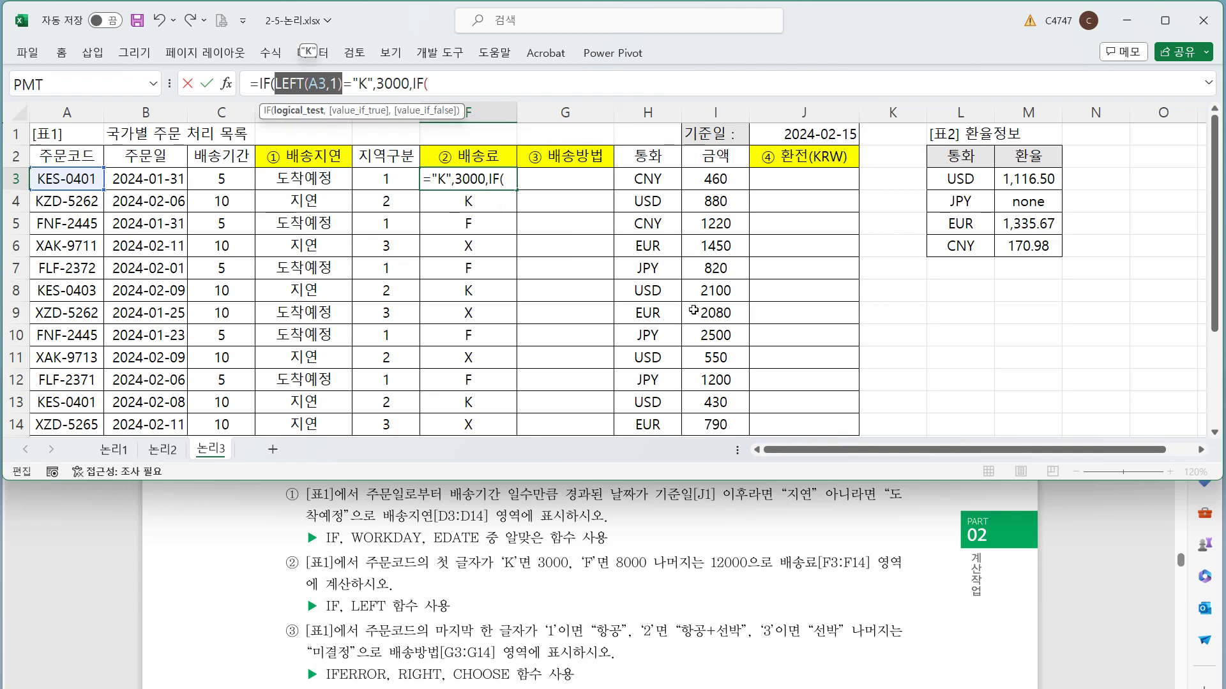
click(490, 92)
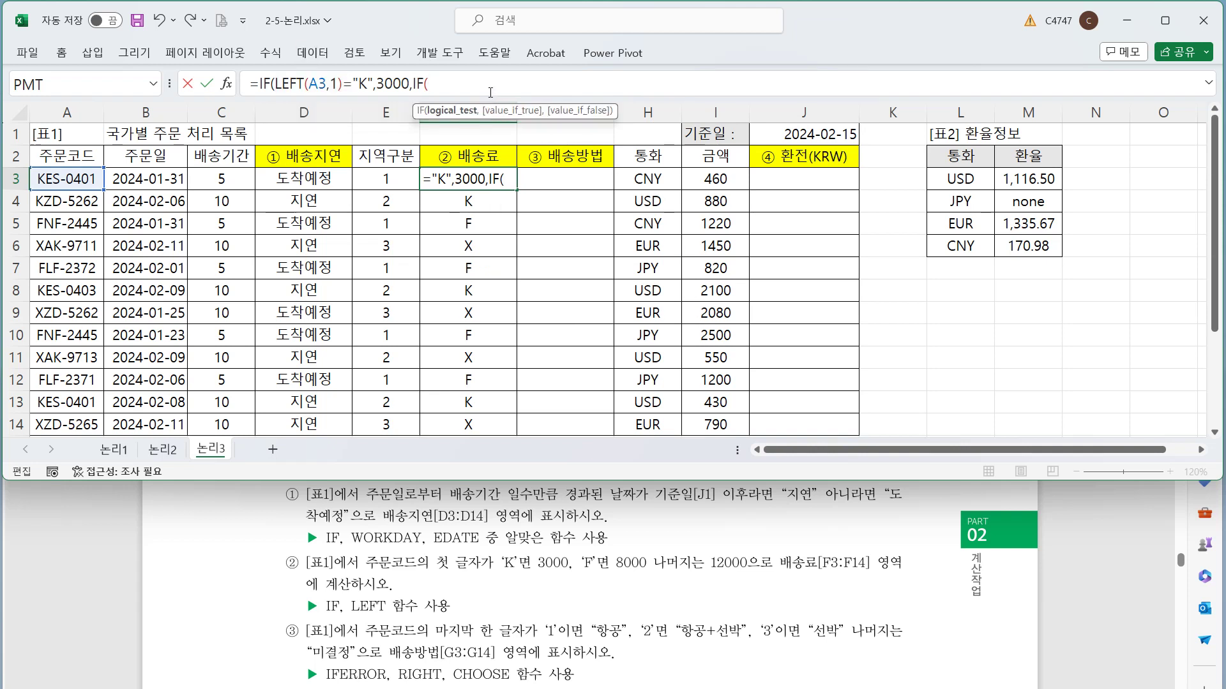
key(ctrl+v)
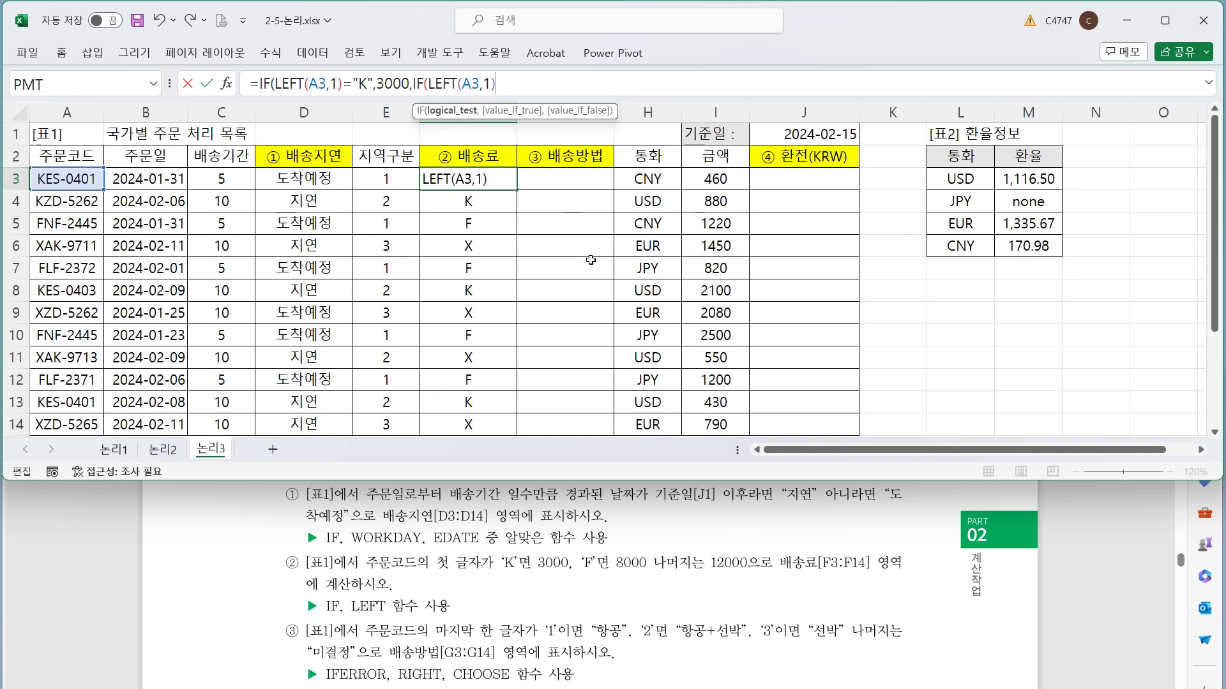
text(="F",8000,)
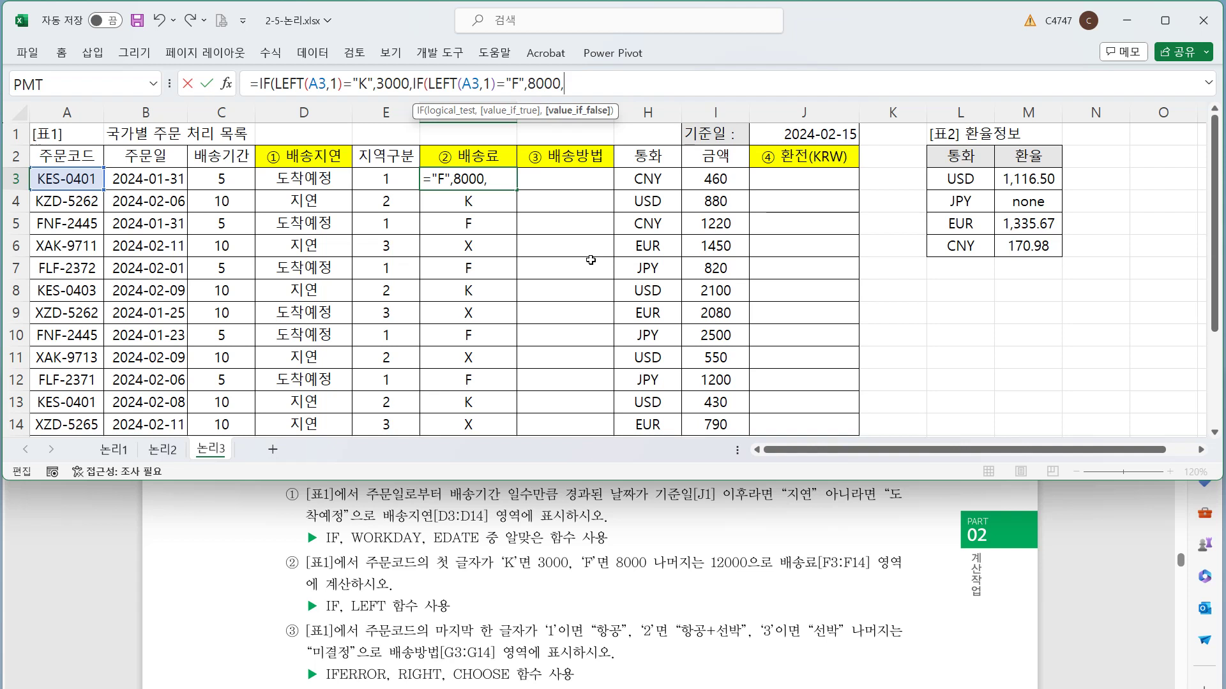
Finish F3's nested IF with 12000 for all other codes and copy the formula down to F14.
text(12000)
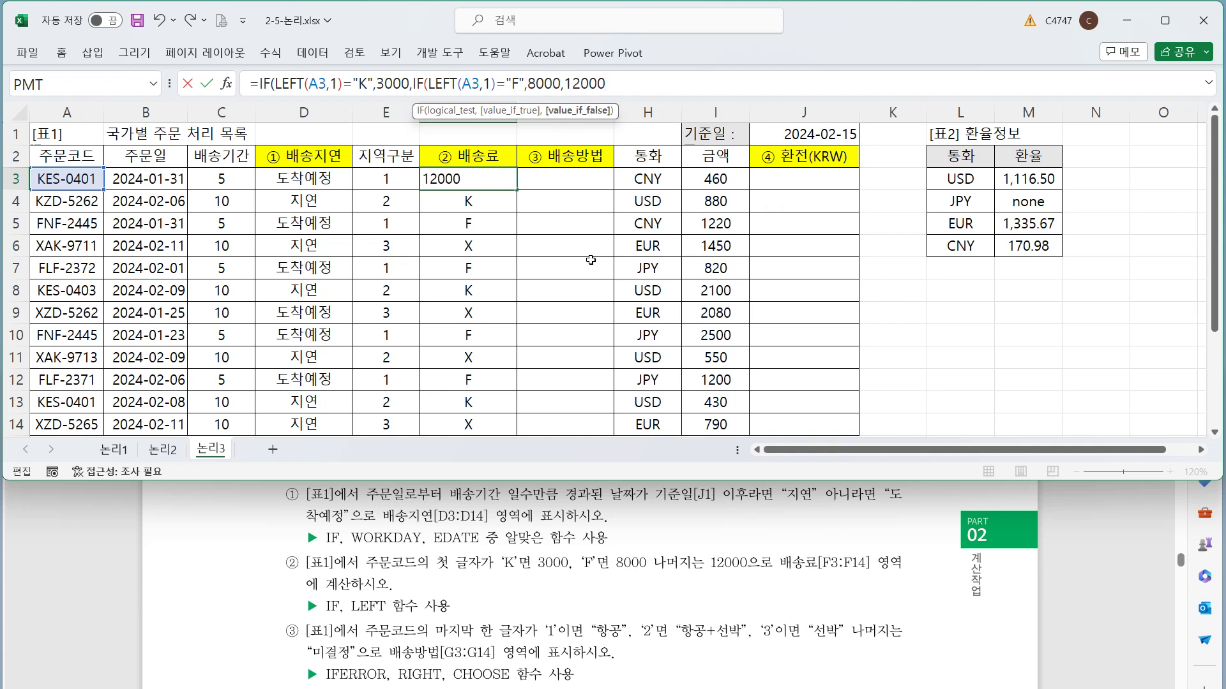
text()))
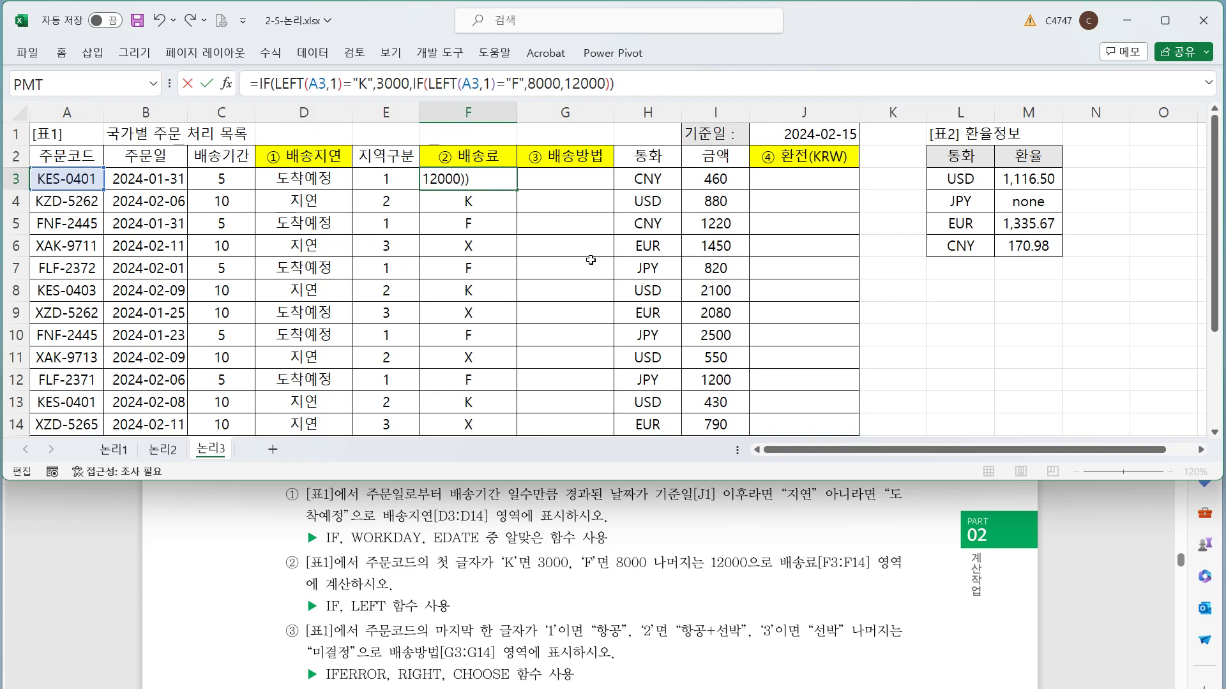
key(ctrl+Return)
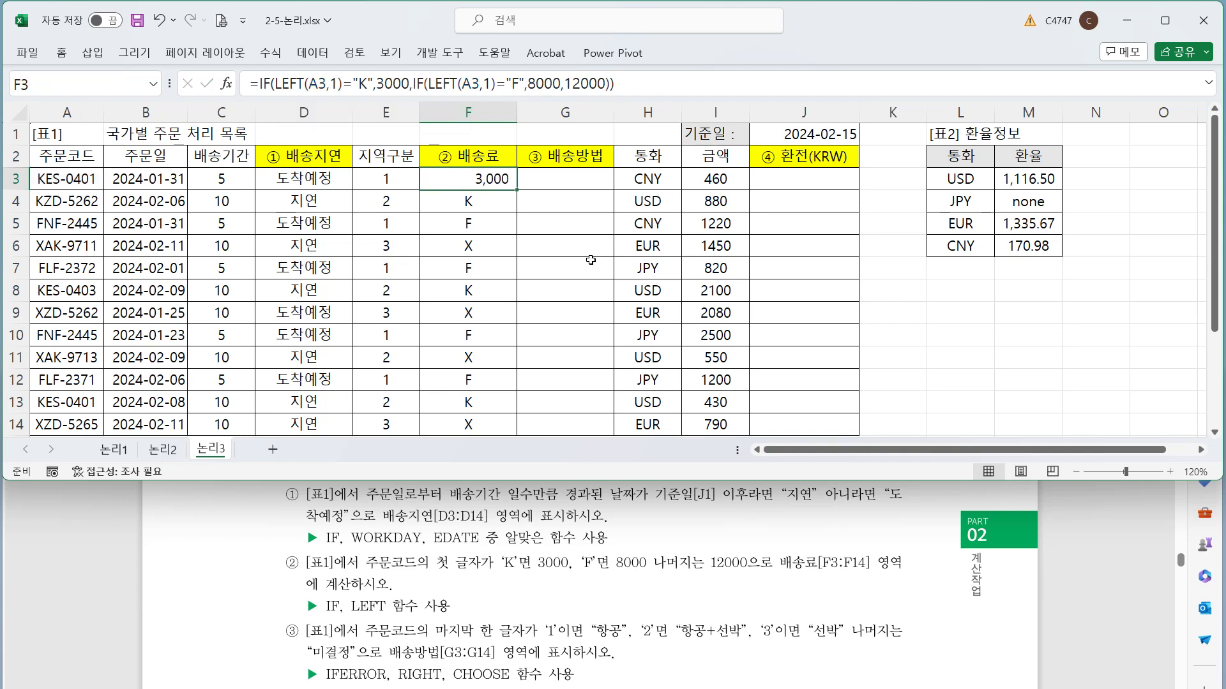
double_click(516, 190)
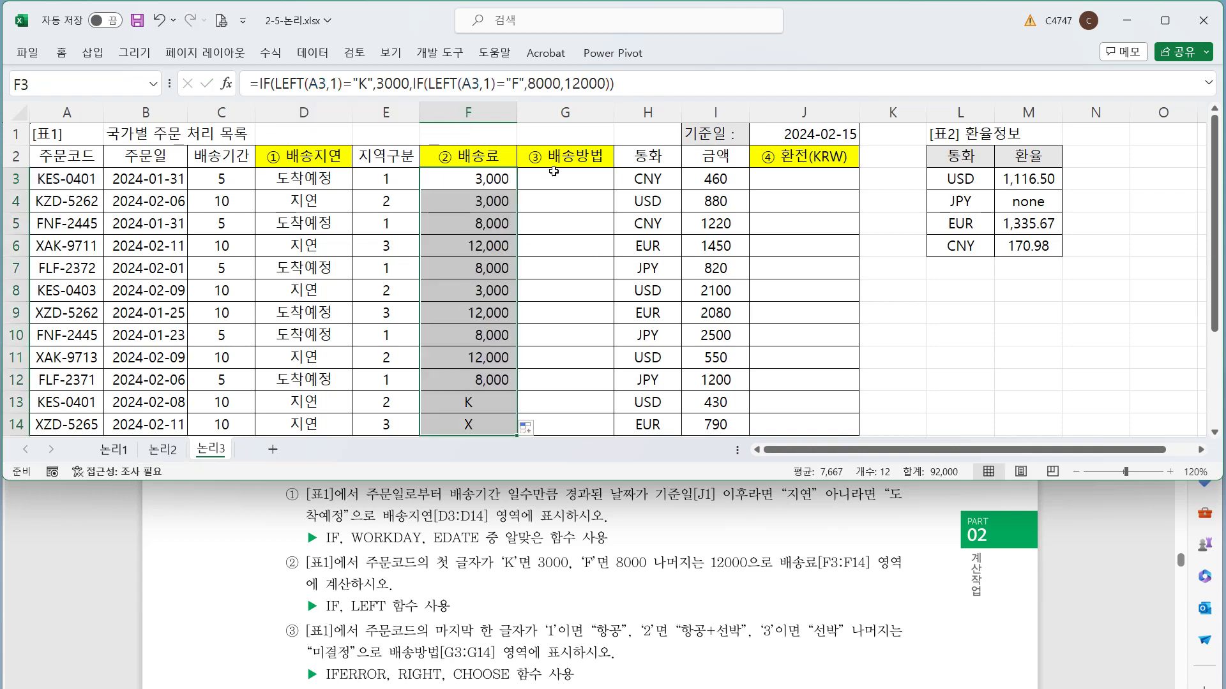
Enter =RIGHT(A3,1) in G3 of the 배송방법 column and copy it down to G14.
scroll(587, 581, down, 3)
click(604, 181)
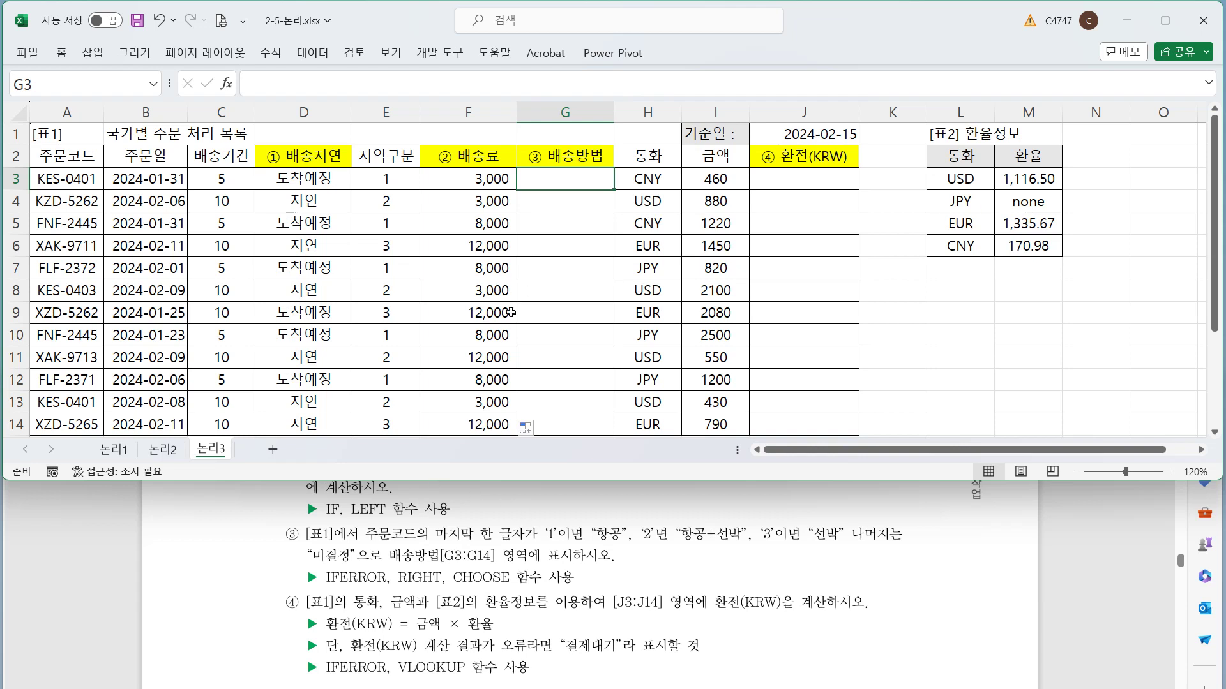
click(494, 78)
text(=)
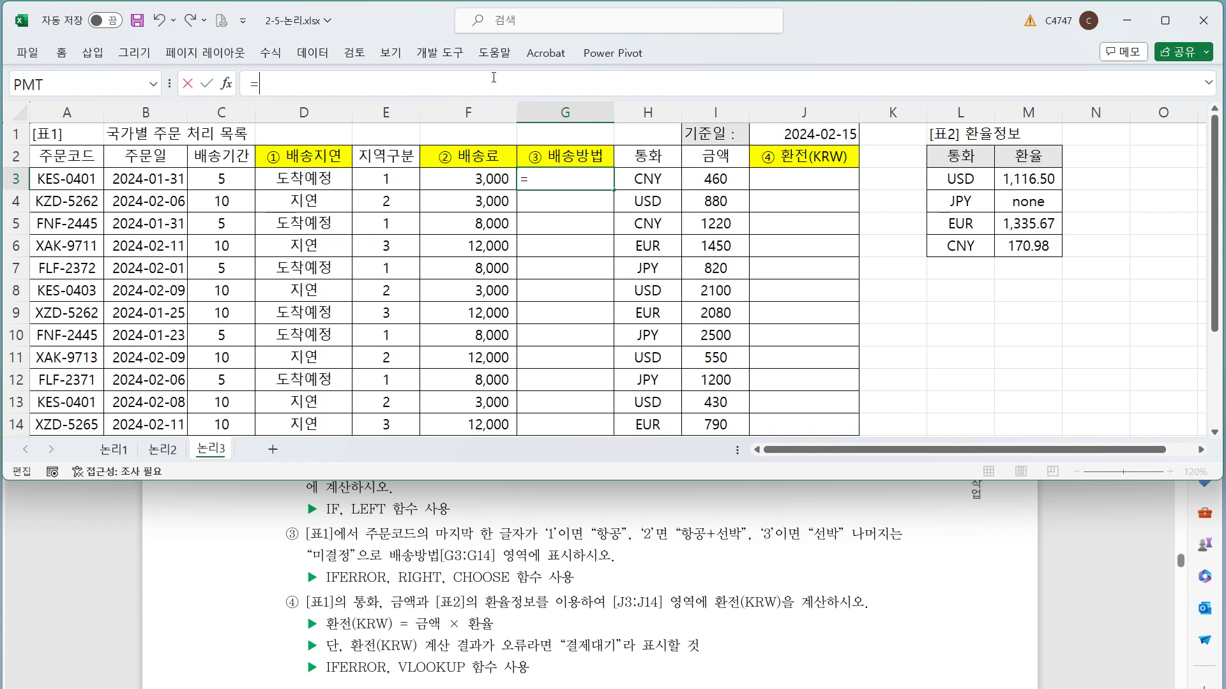
text(ri)
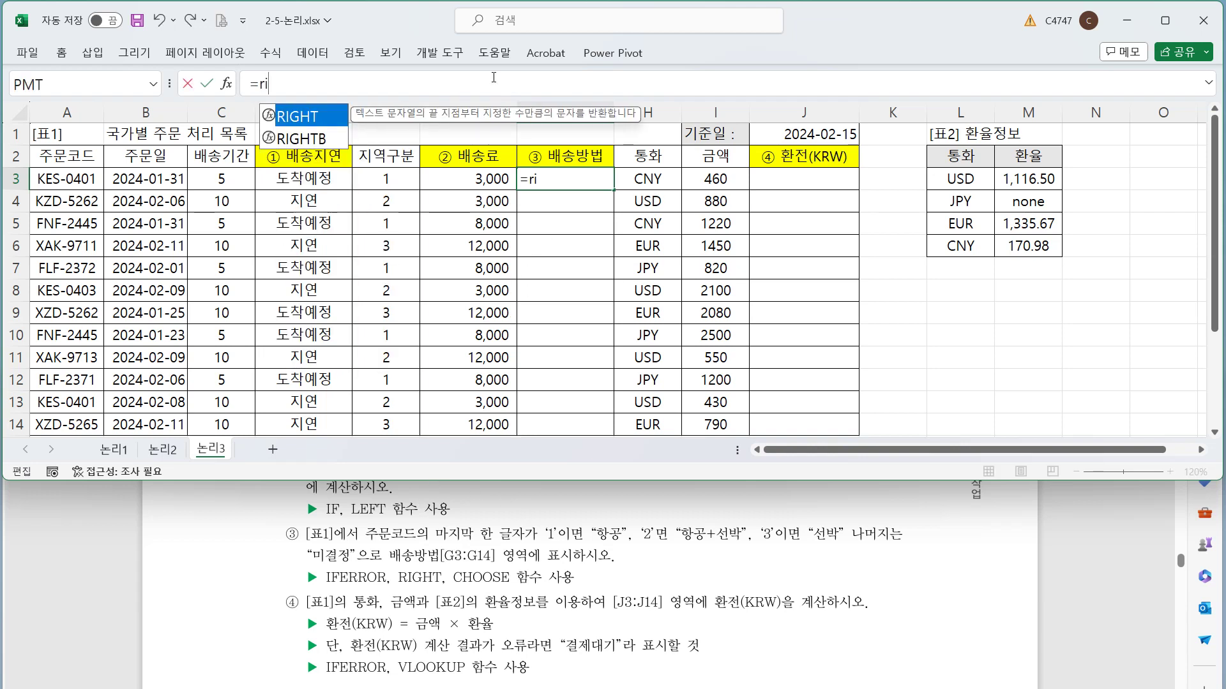
key(Tab)
click(88, 179)
text(,1))
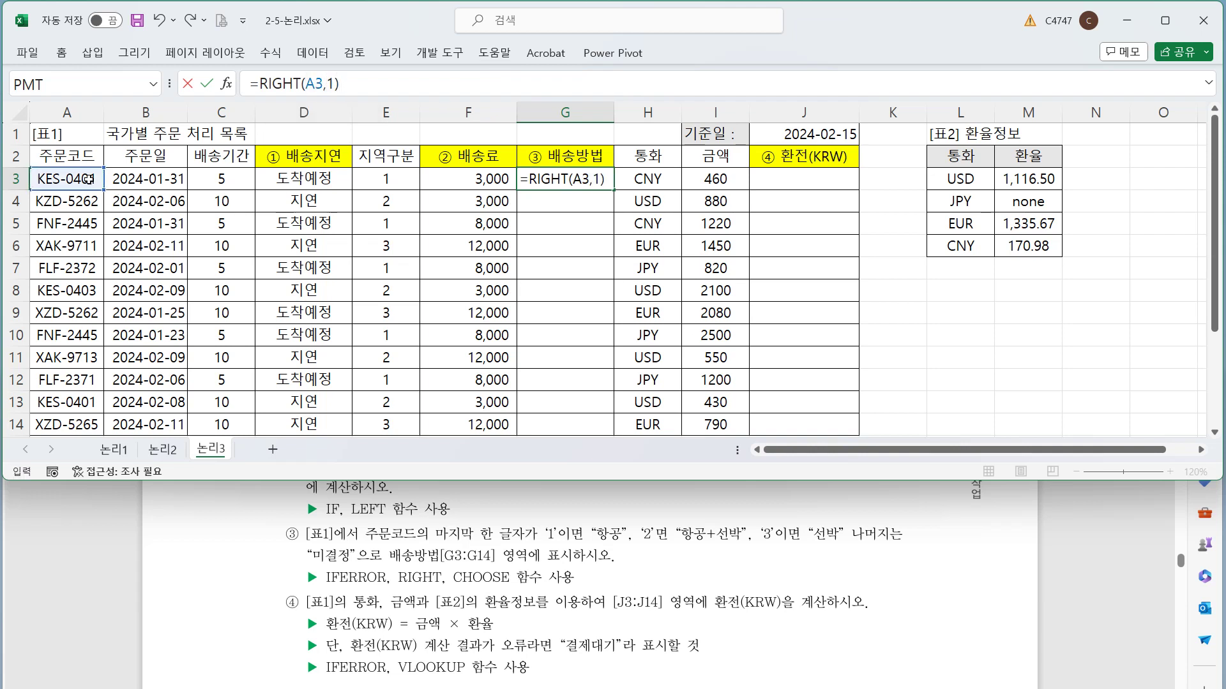
key(ctrl+Return)
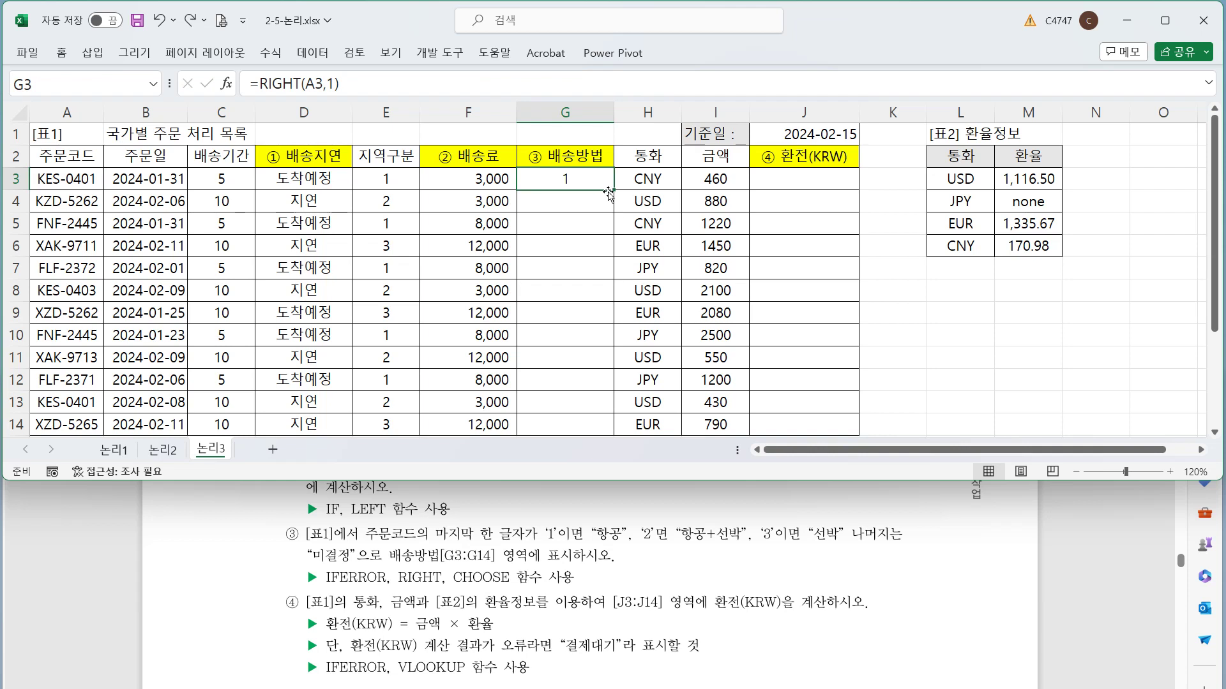
double_click(615, 189)
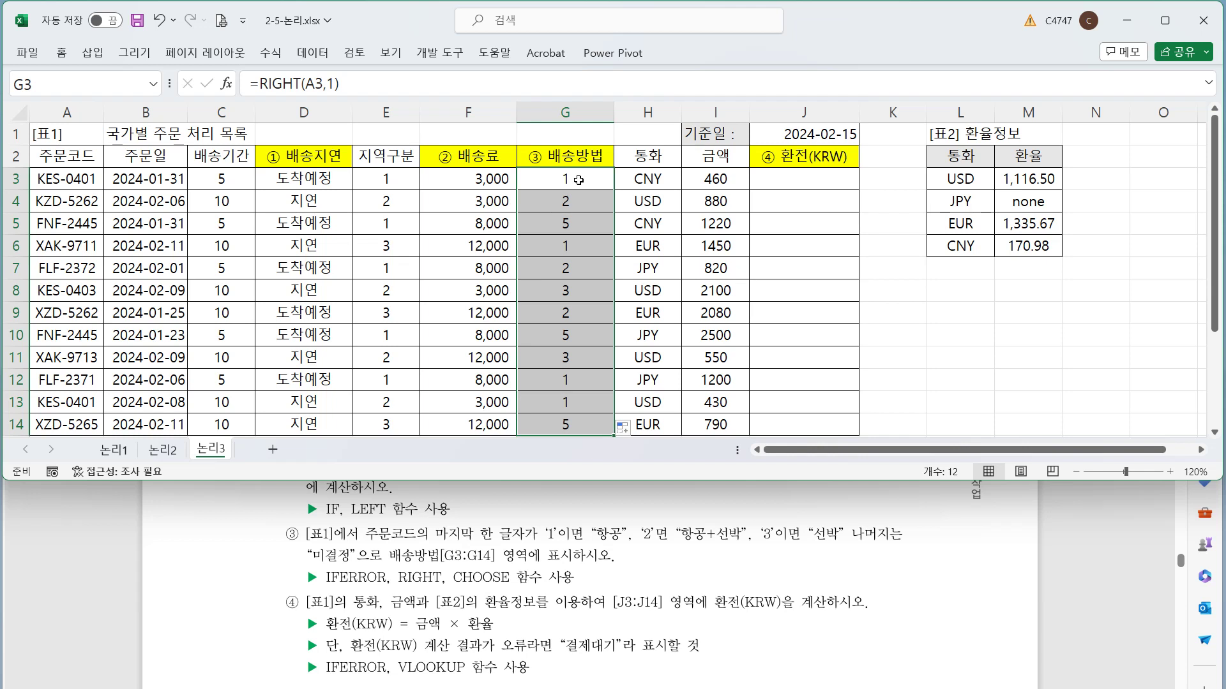
Wrap G3's RIGHT(A3,1) formula in CHOOSE so that it serves as the index number.
click(578, 180)
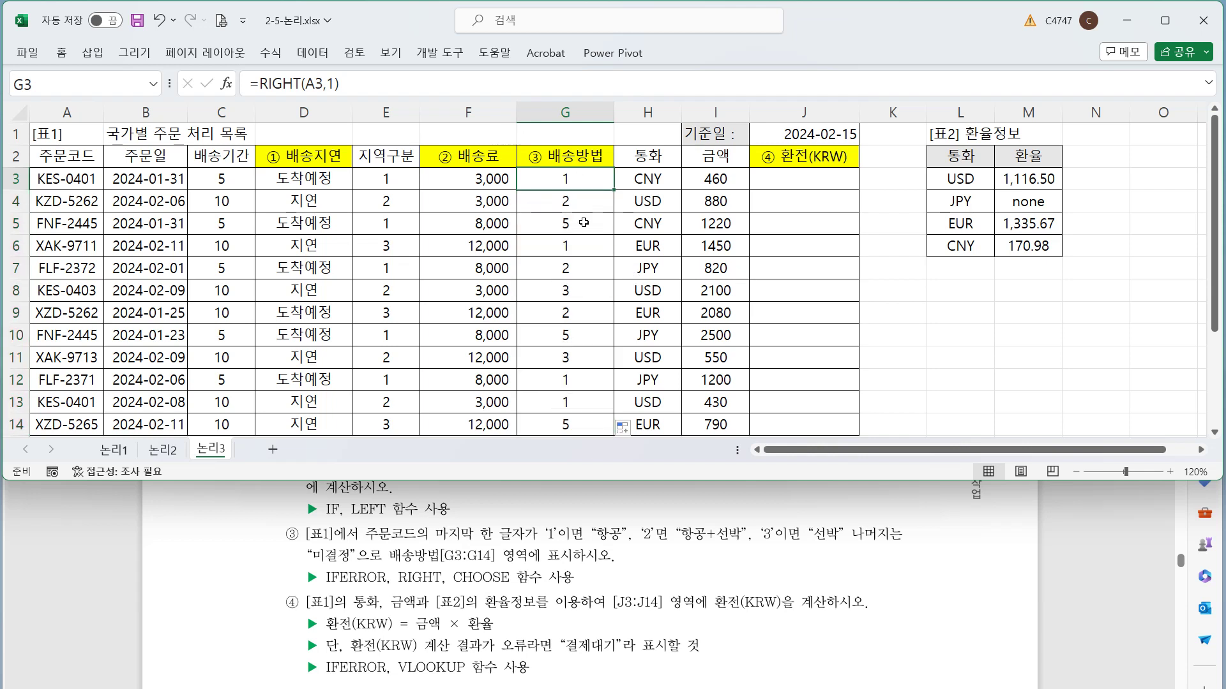
click(262, 83)
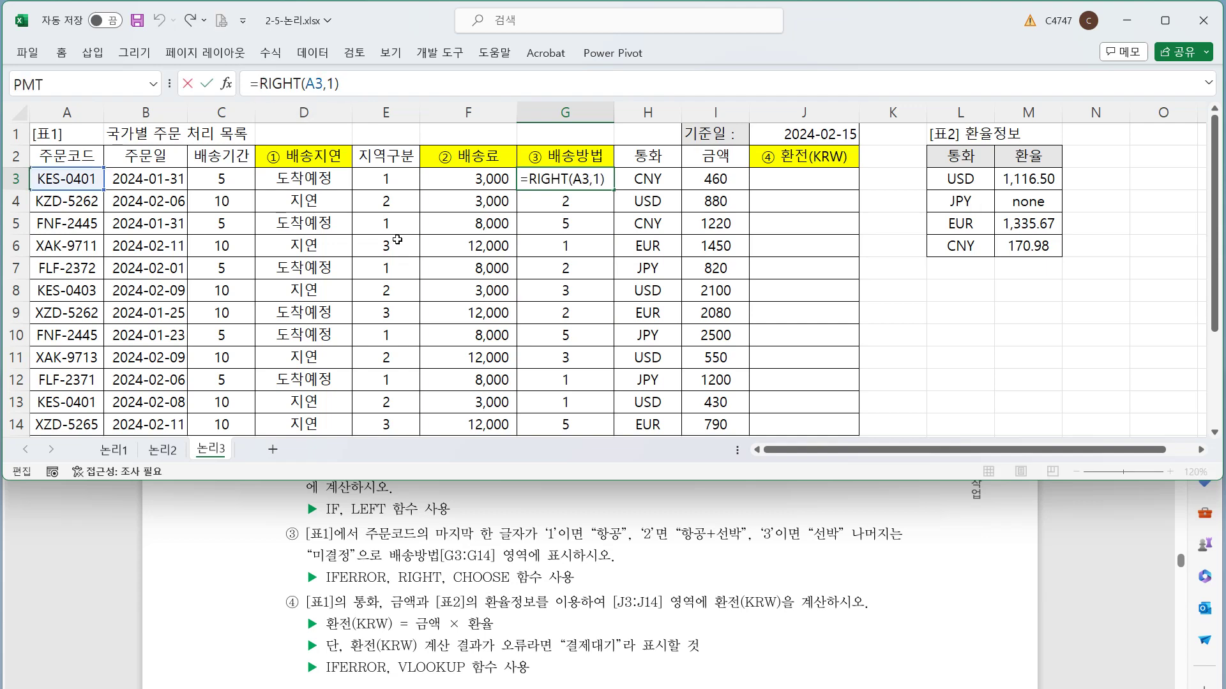
text(ch)
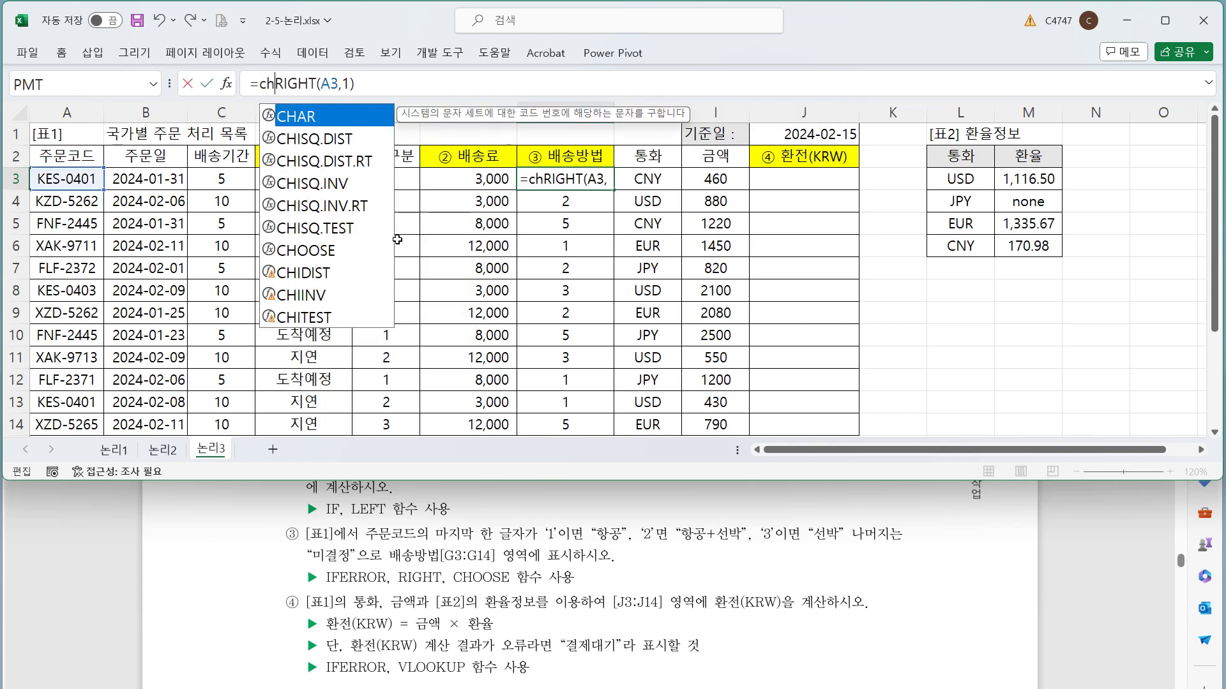
text(o)
key(Tab)
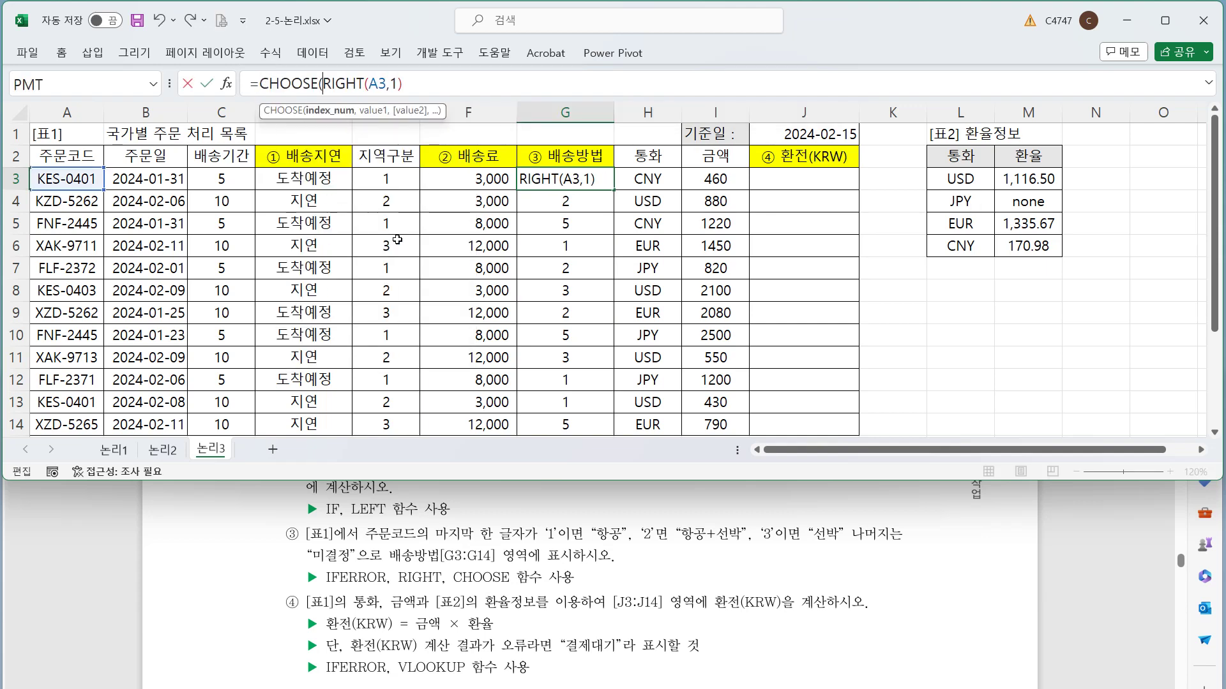
drag(323, 84, 439, 90)
click(438, 90)
text(,)
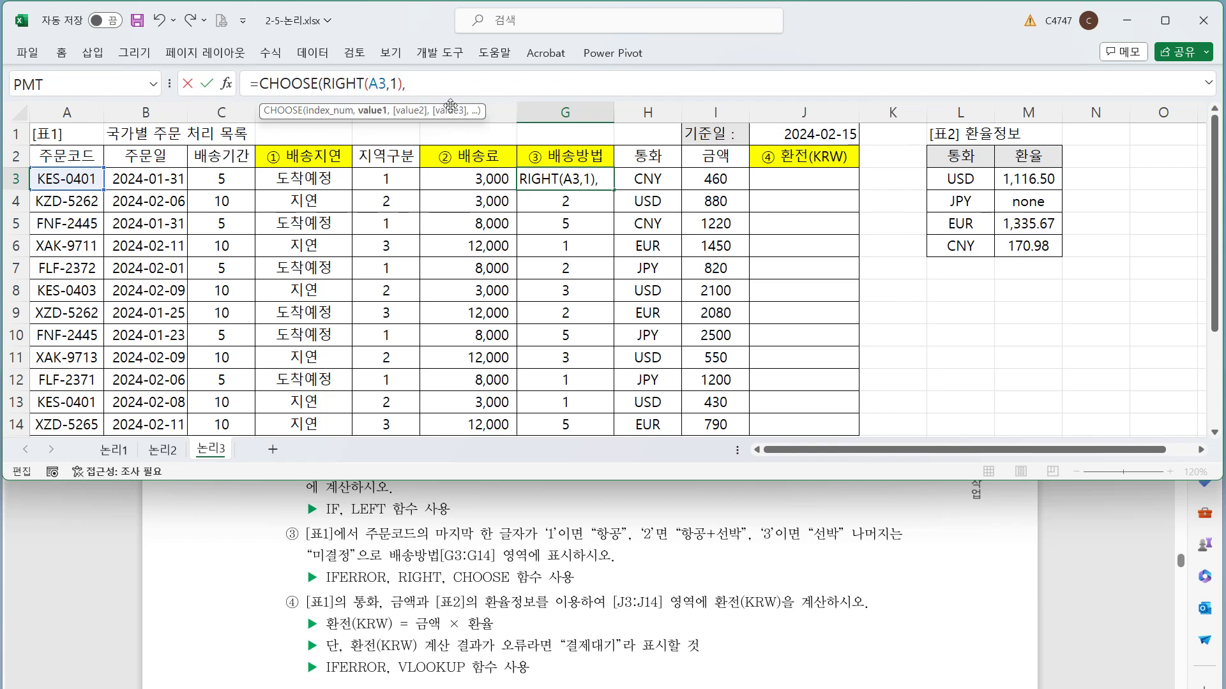
Complete G3's CHOOSE with the values "항공", "항공+선박" and "선박", and copy the formula down to G14.
text("항공)
text(",)
text("항공+서)
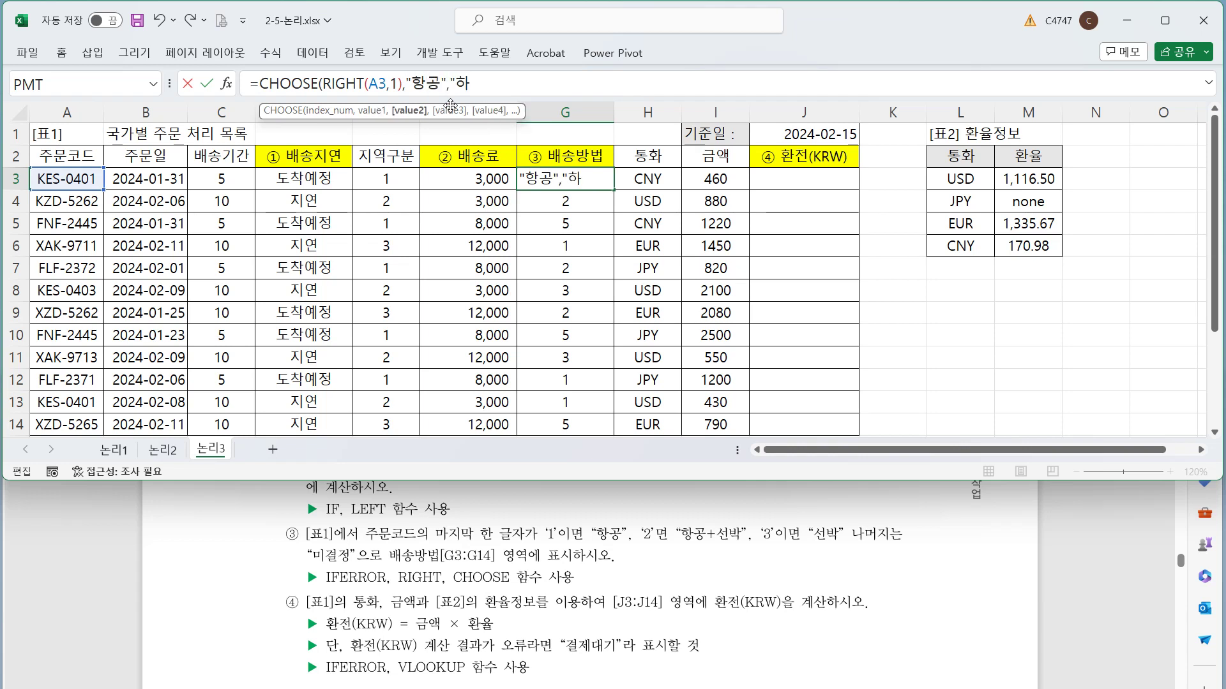
text(박",)
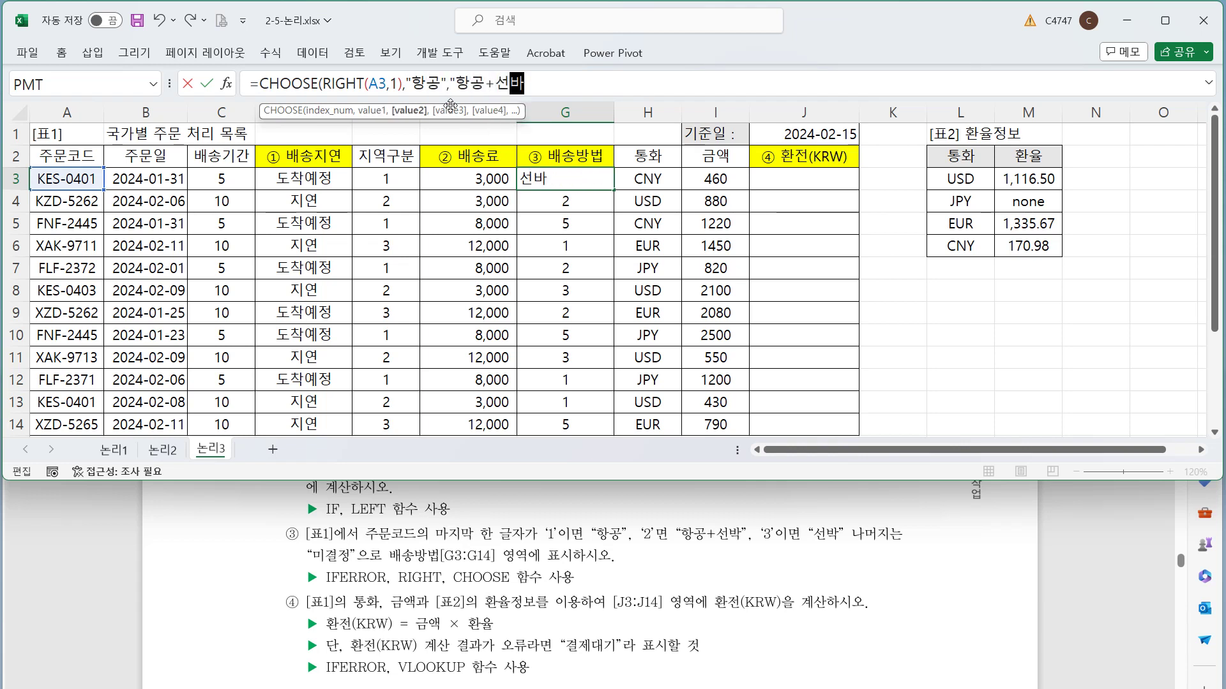
text("선바)
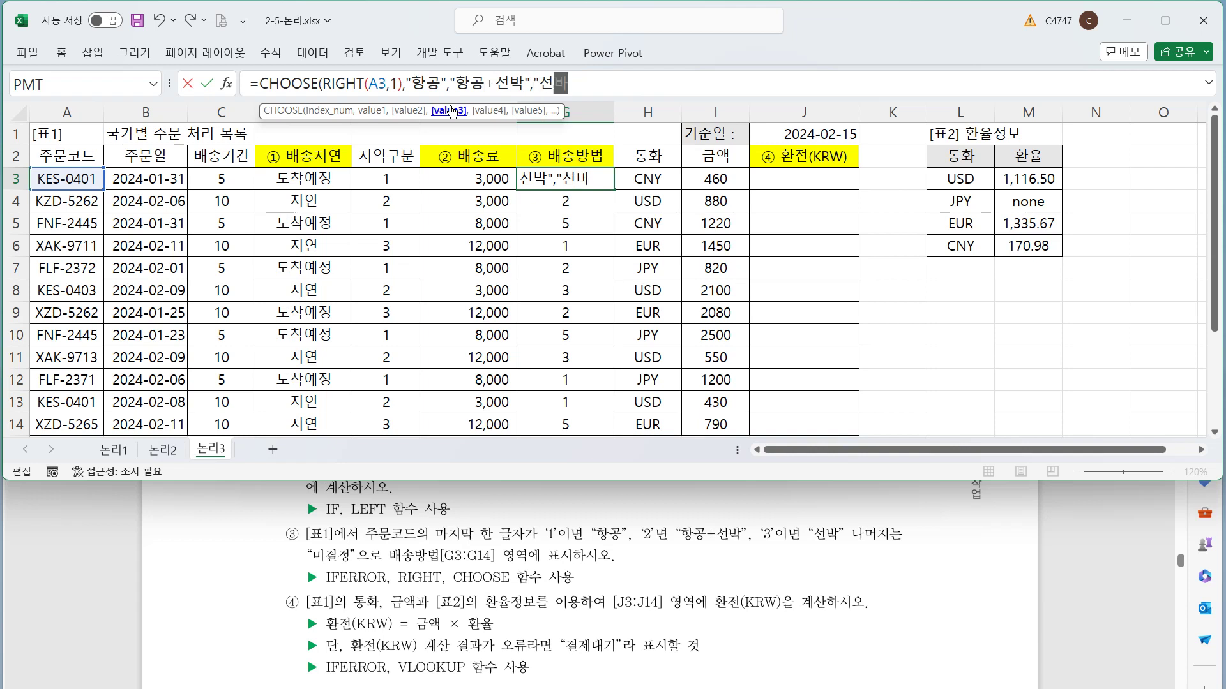
text(")
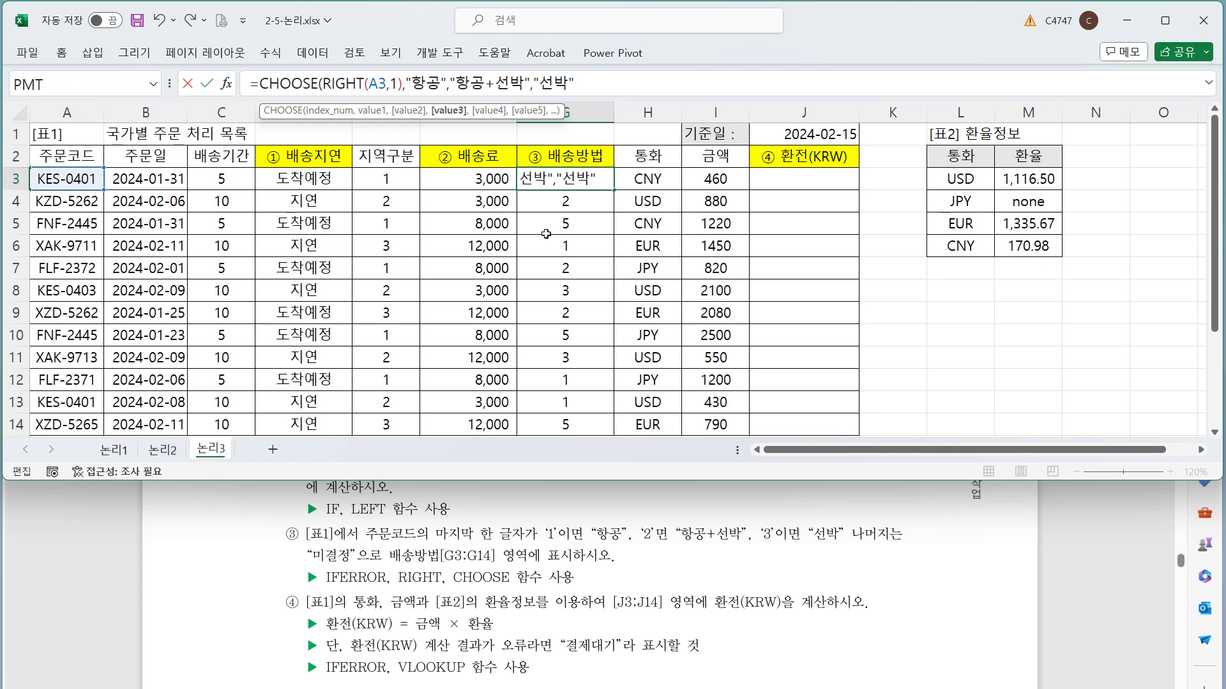
text())
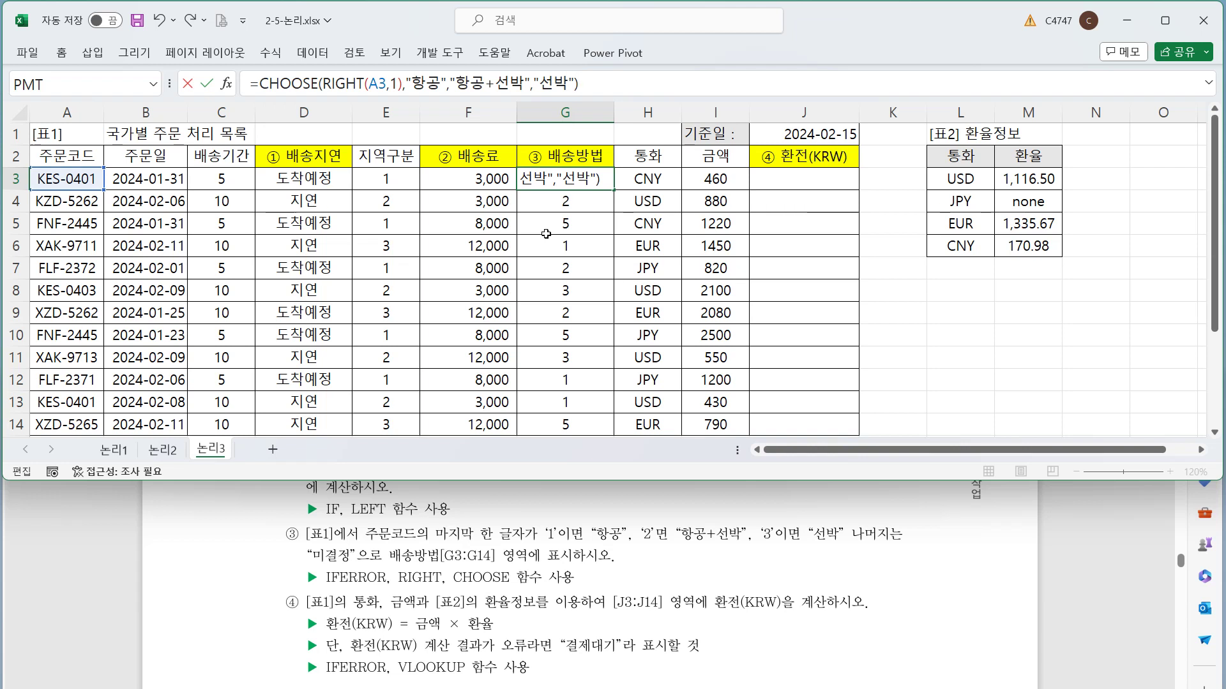
key(ctrl+Return)
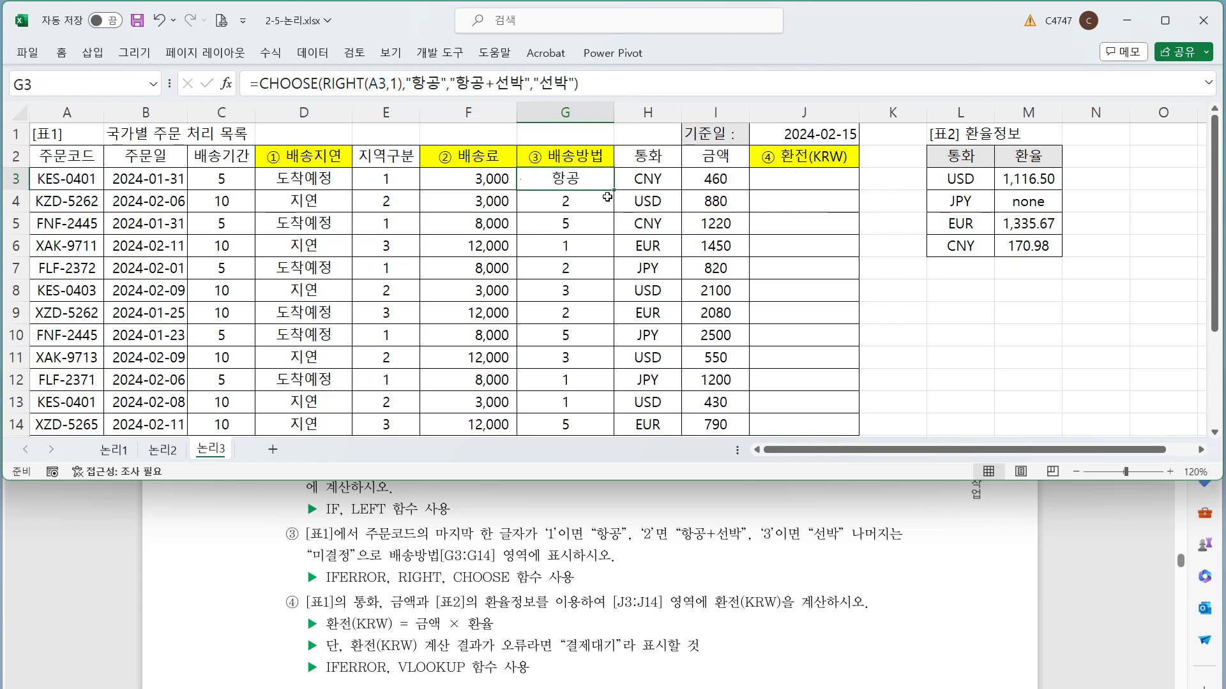
double_click(613, 190)
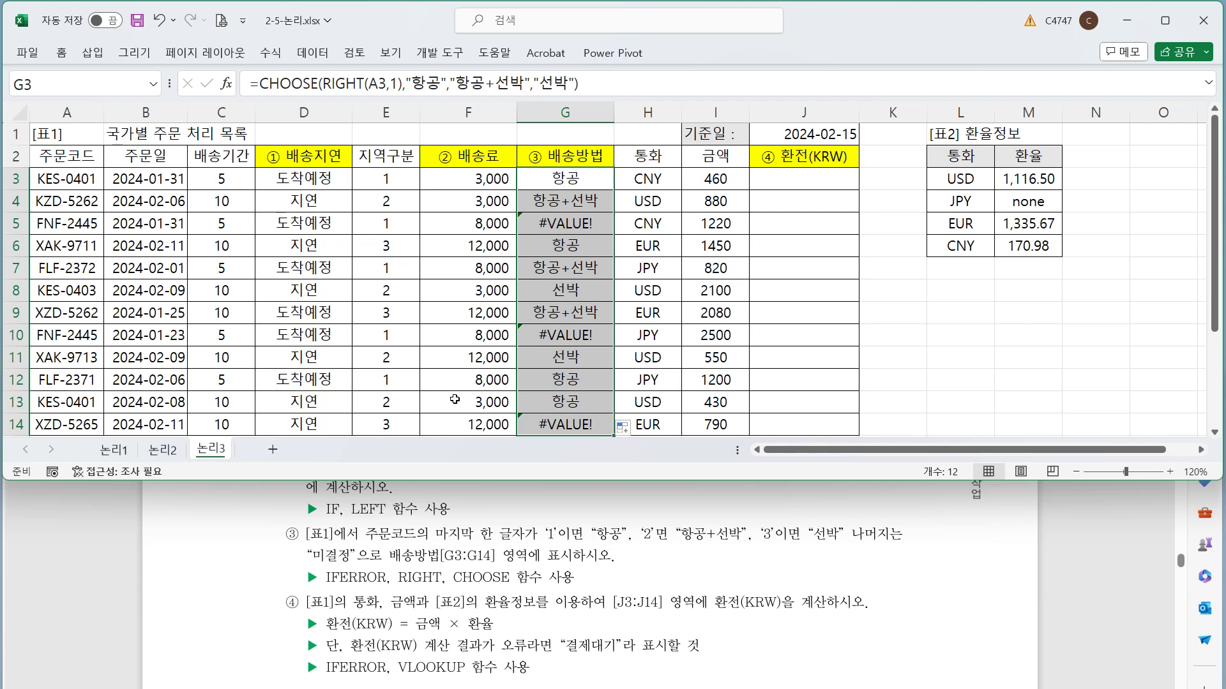
Wrap G3's CHOOSE formula in IFERROR with "미결정" as the error value and copy it down to G14.
click(573, 170)
click(261, 83)
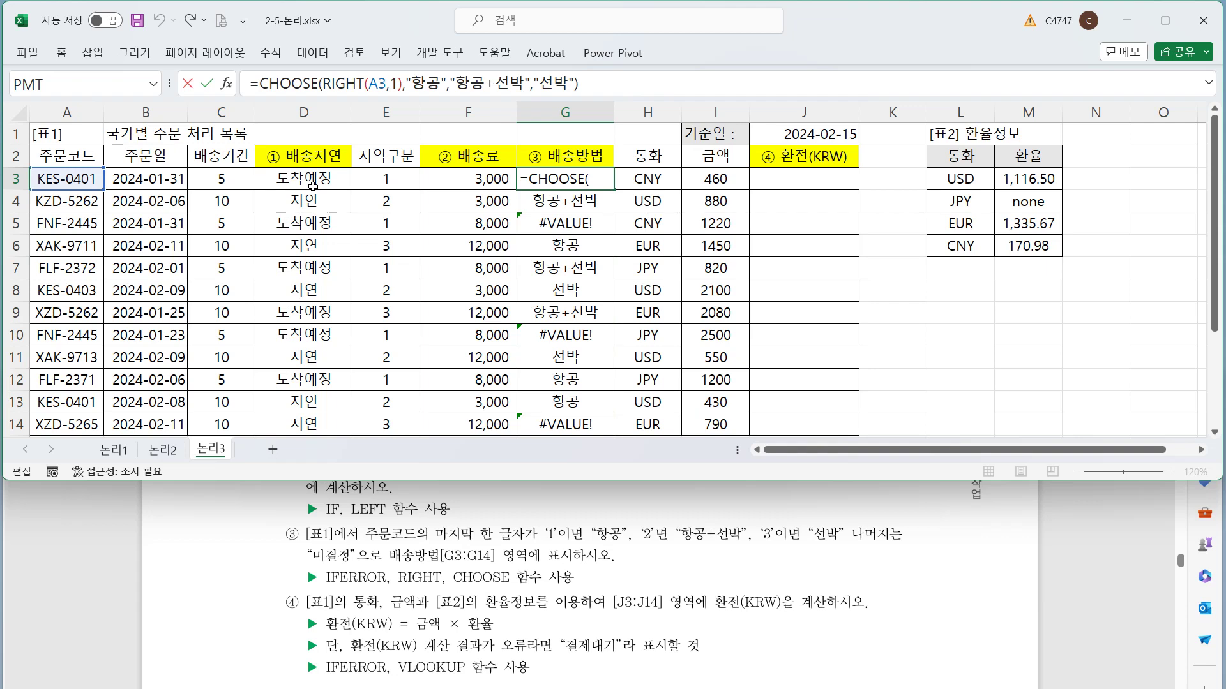
text(if)
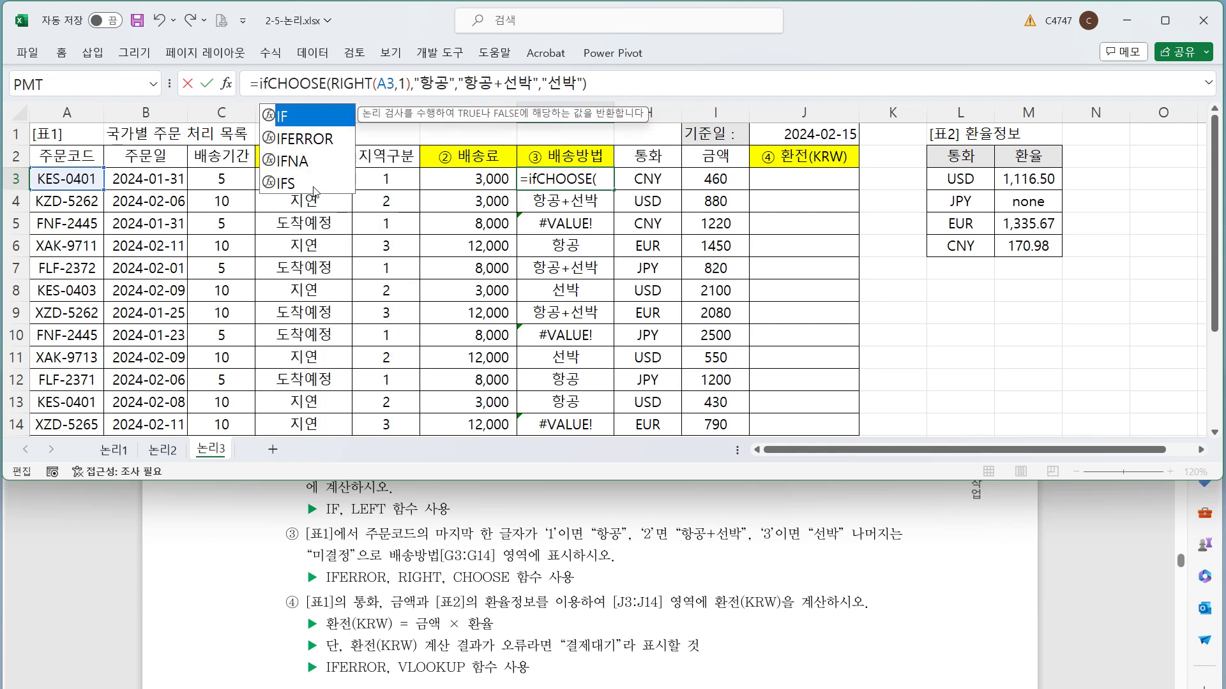
double_click(317, 139)
drag(332, 89, 642, 86)
click(641, 84)
text(,)
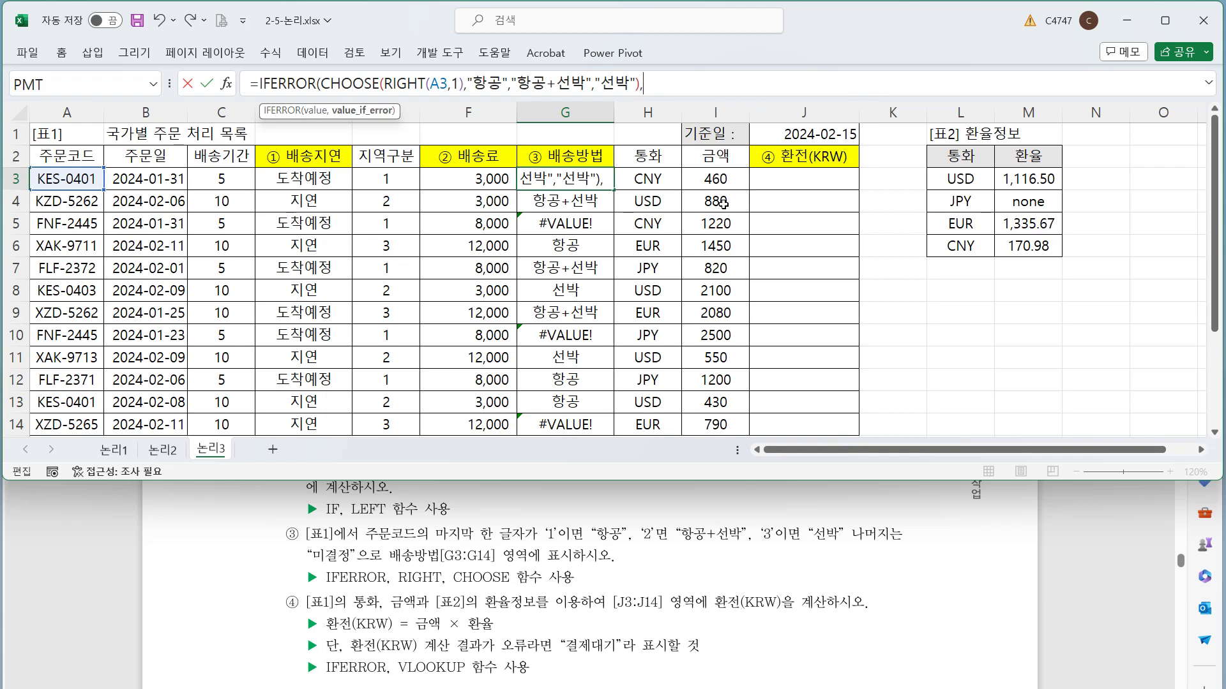
text("믹결정)
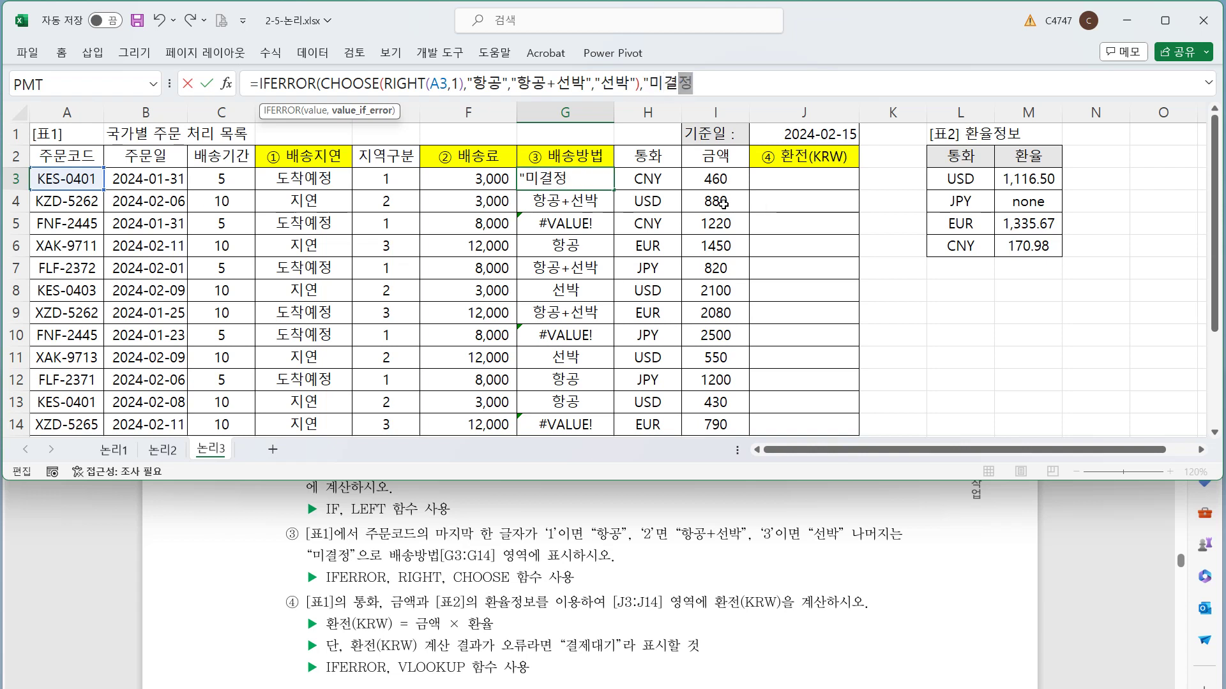
text("))
key(ctrl+Return)
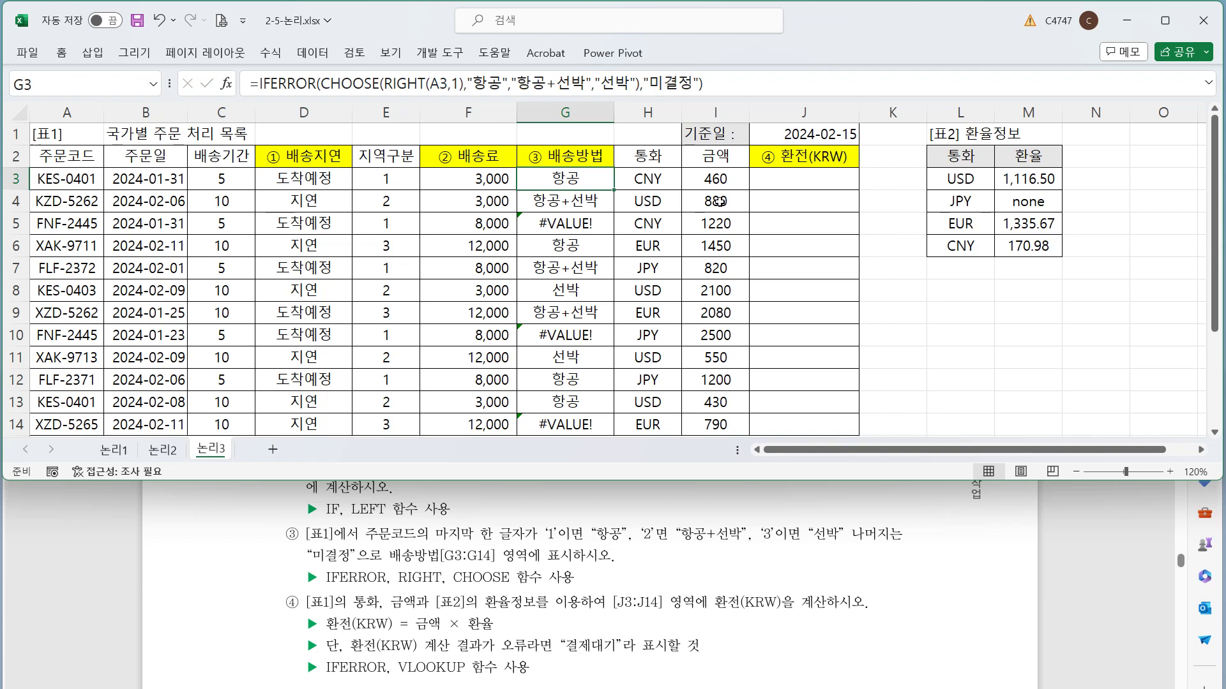
double_click(614, 189)
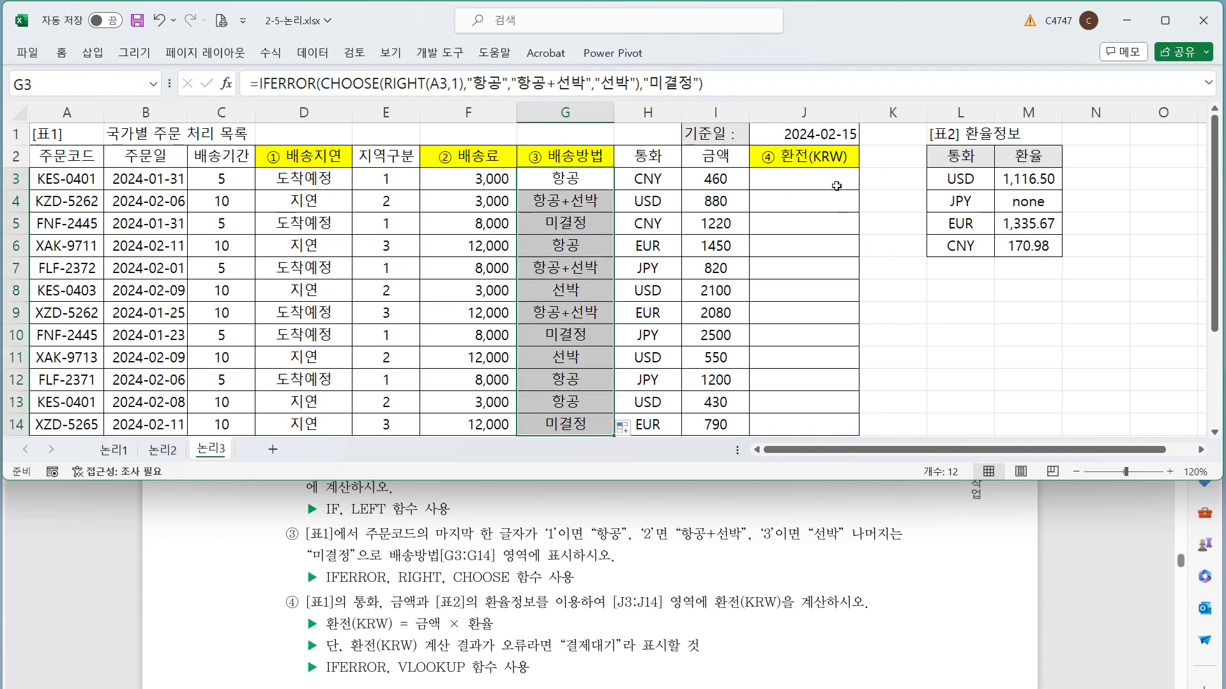
Start a VLOOKUP formula in J3 of the 환전(KRW) column with currency cell H3 as the lookup value.
click(834, 174)
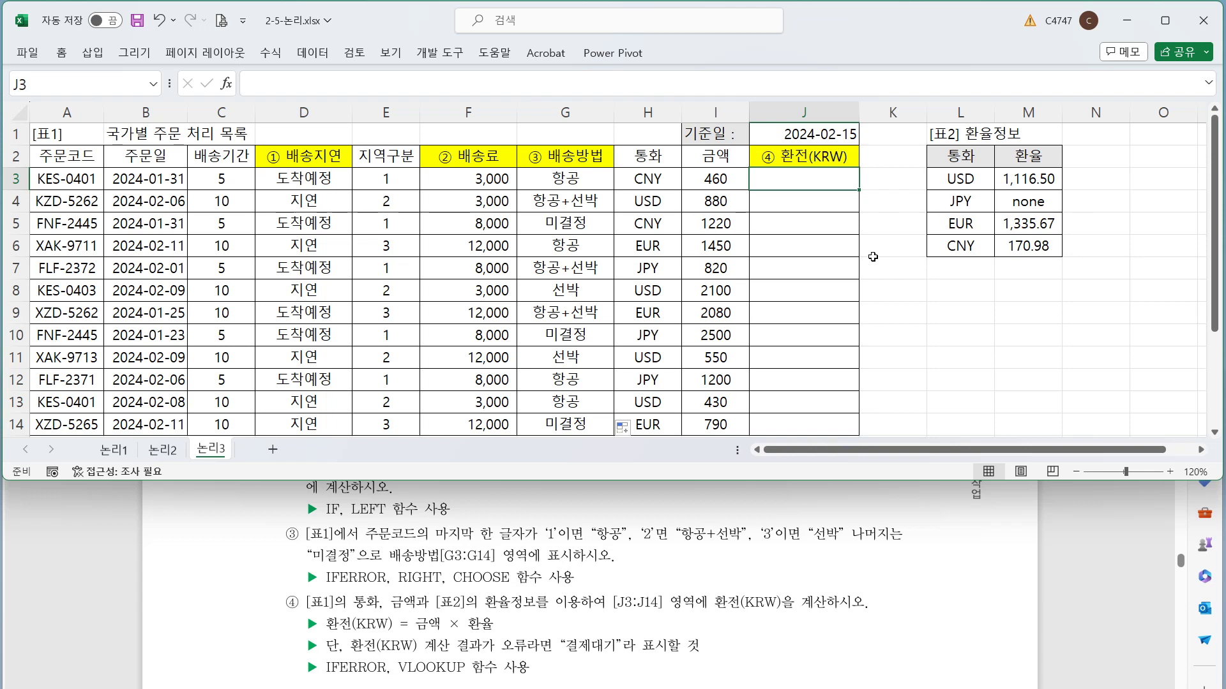
drag(964, 181, 951, 237)
drag(660, 180, 652, 425)
click(840, 185)
click(753, 84)
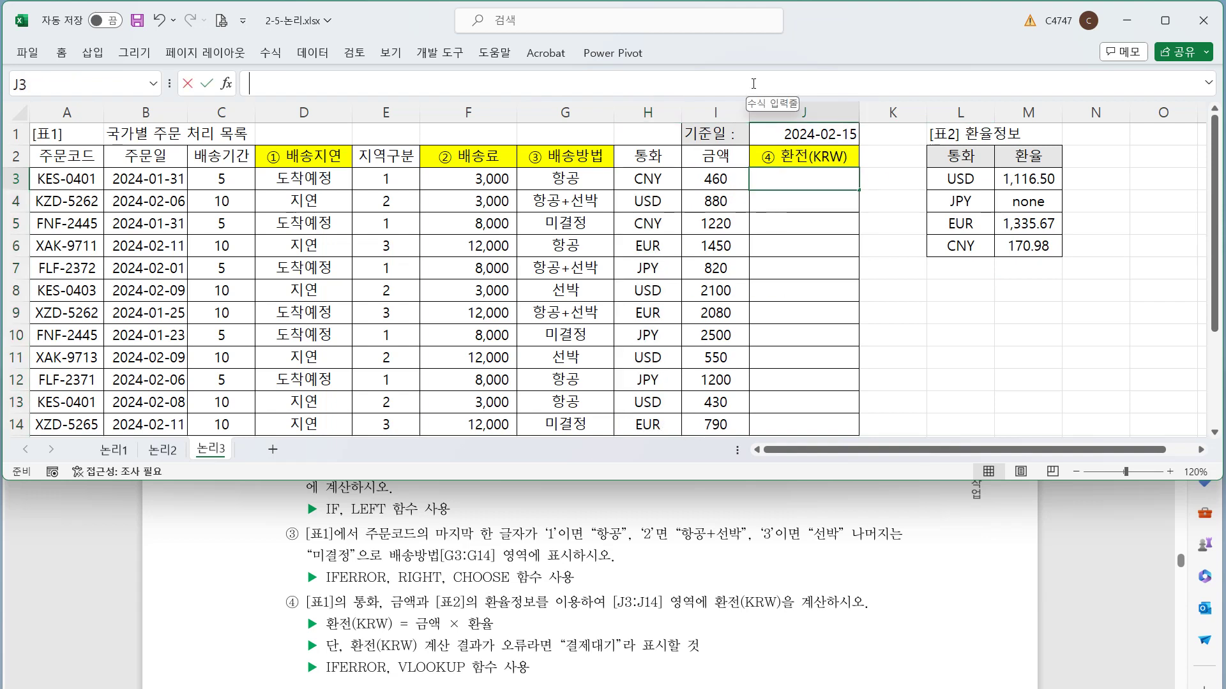
text(=v)
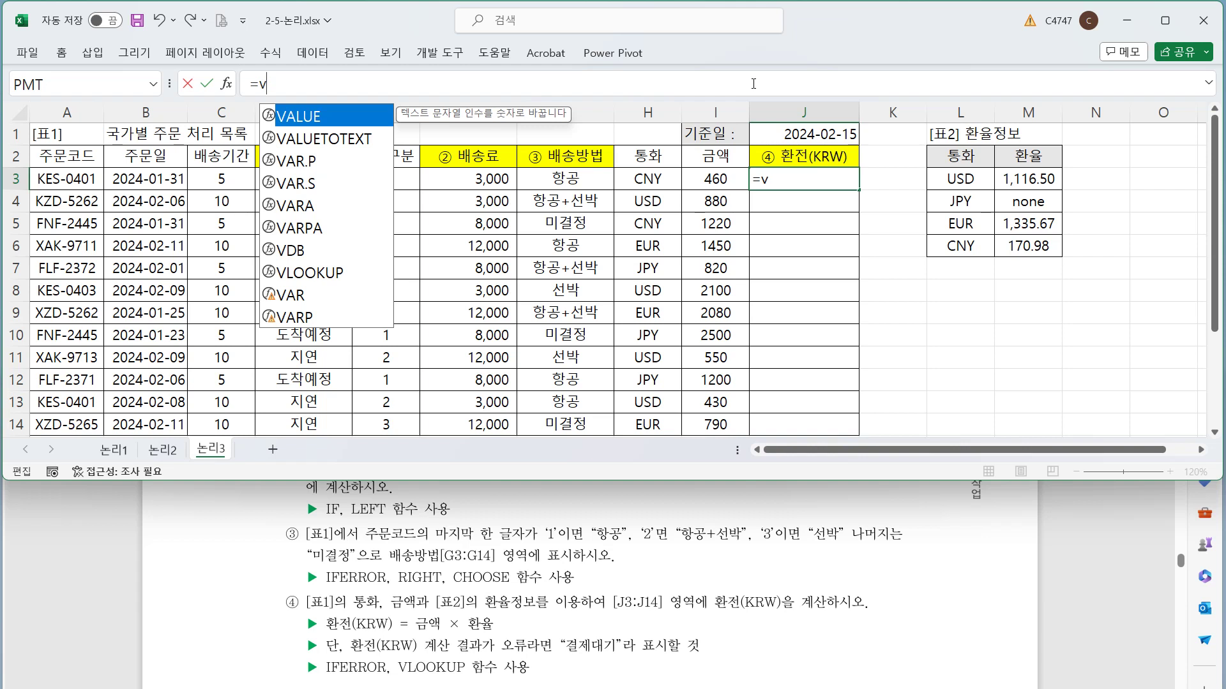
text(l)
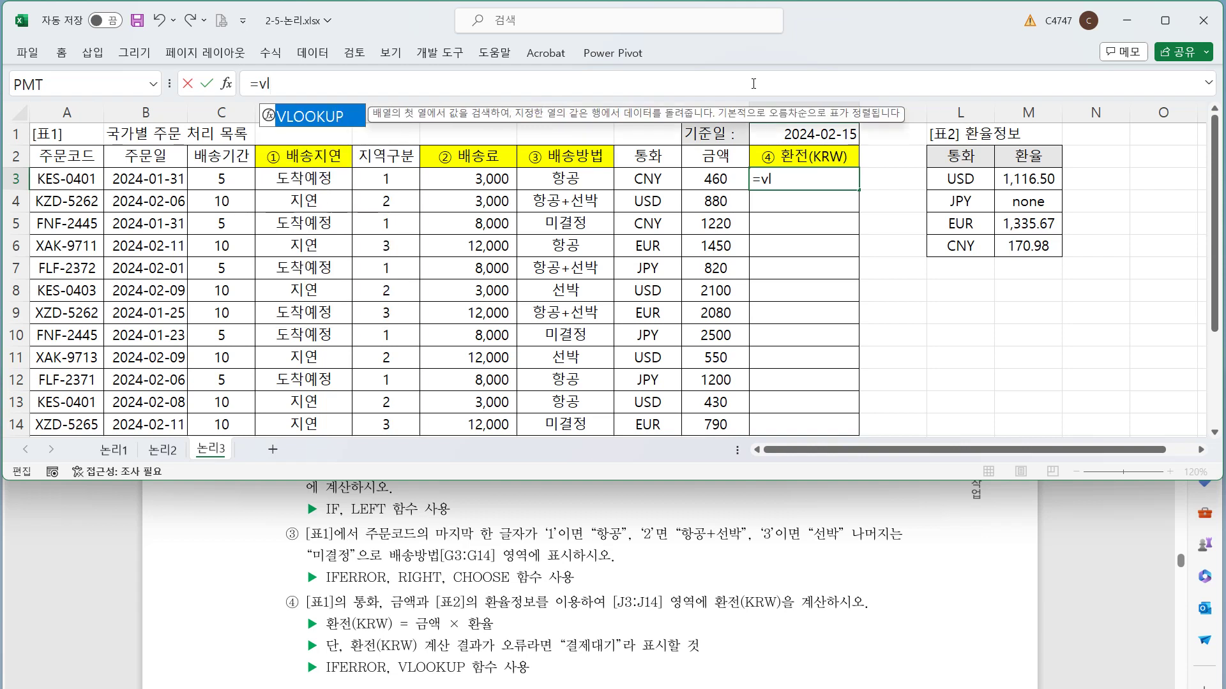
key(Tab)
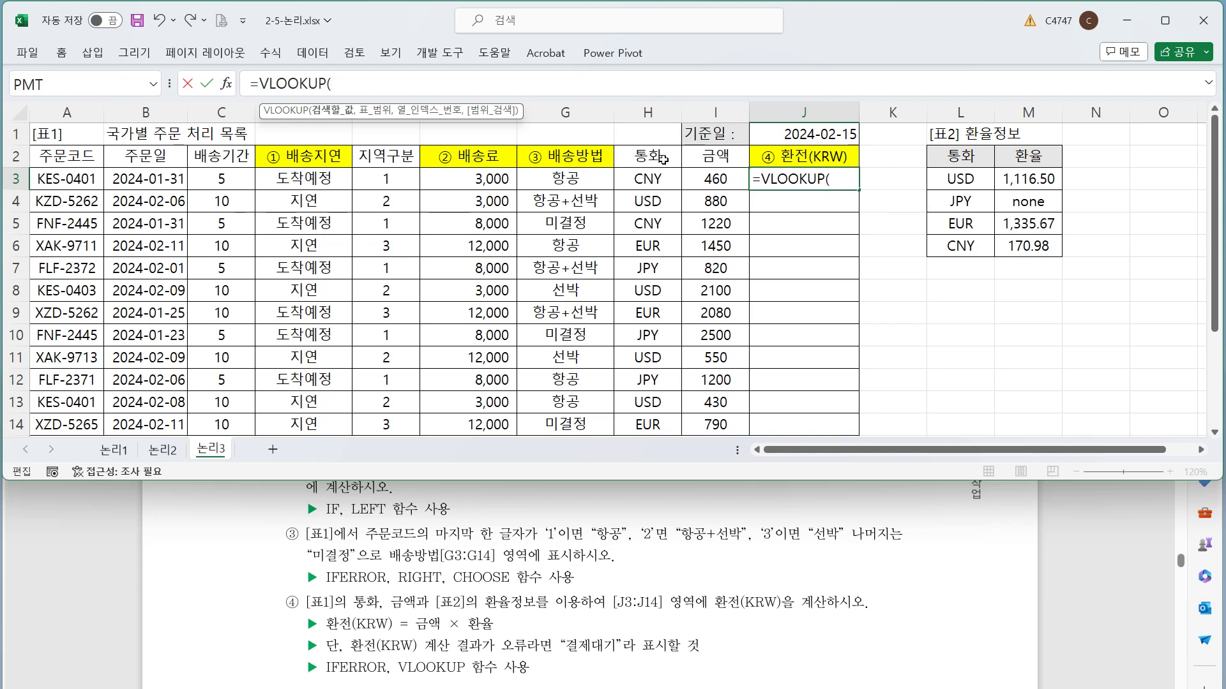
click(660, 187)
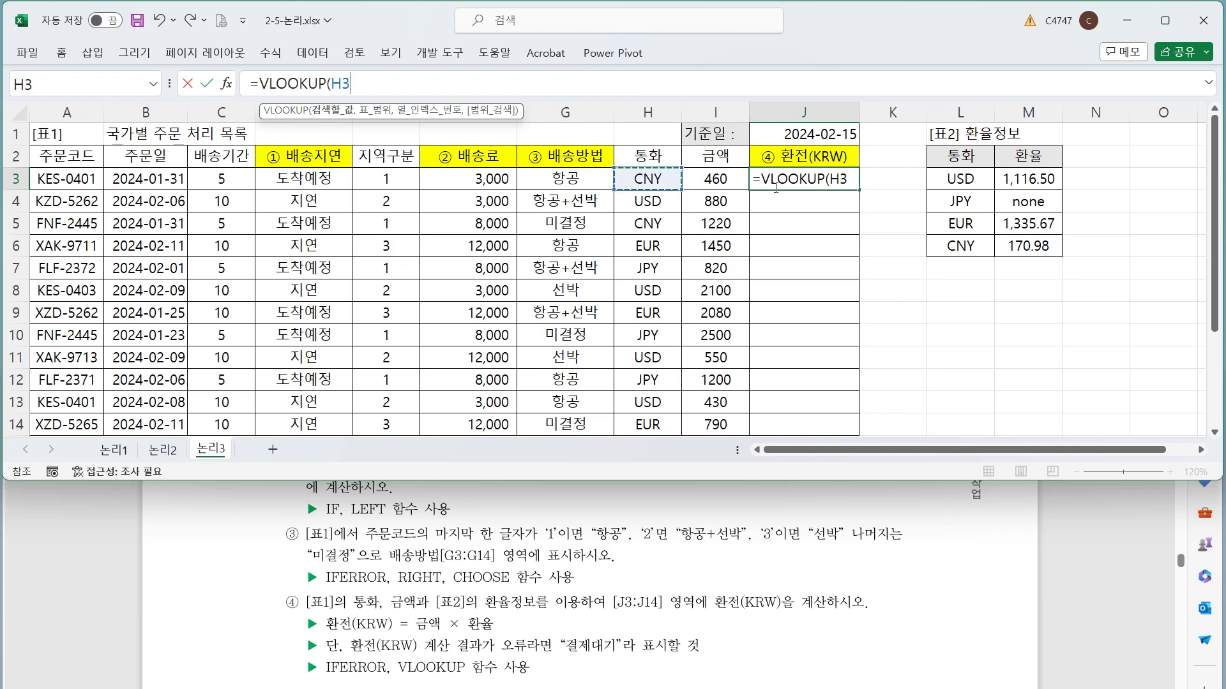
Complete J3's VLOOKUP with the absolute exchange-rate range $L$3:$M$6, column index 2 and the exact match option FALSE.
text(,)
drag(942, 182, 1032, 247)
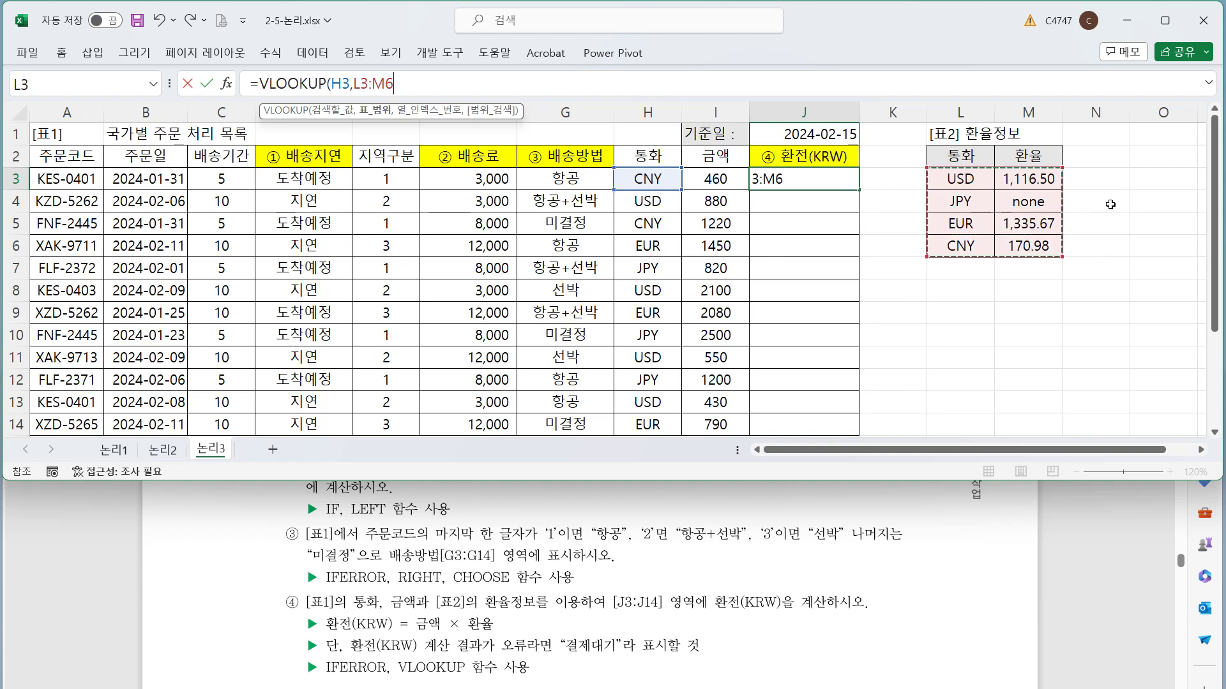
key(F4)
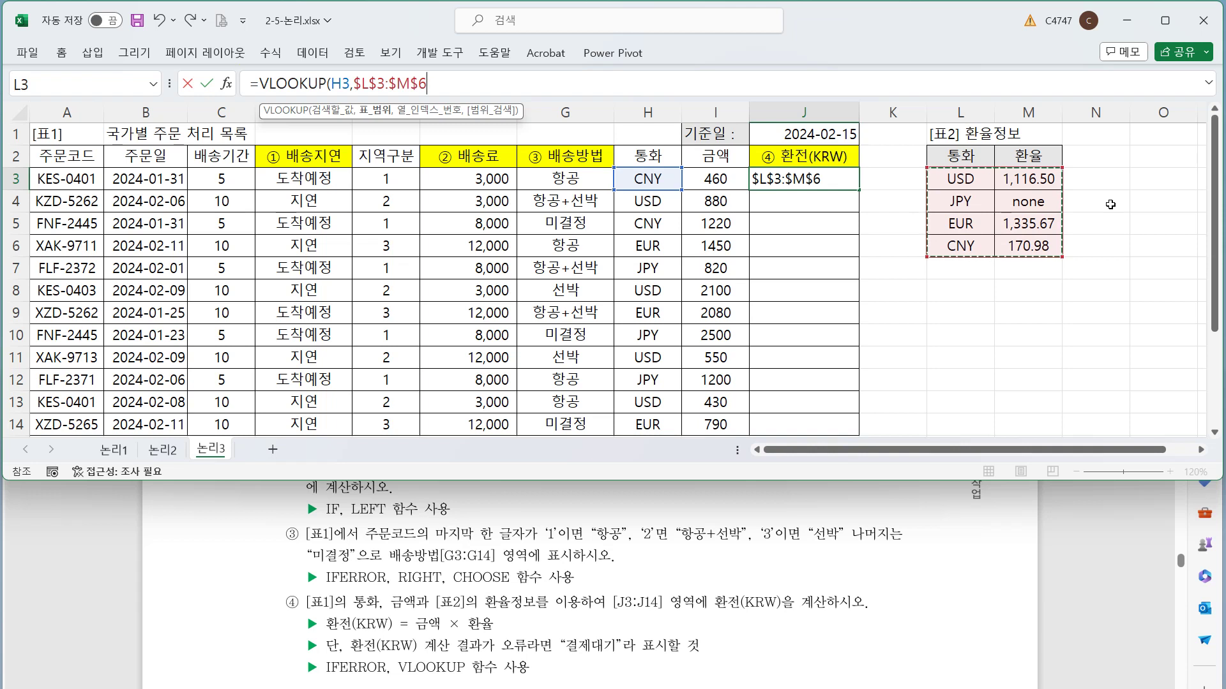
text(,)
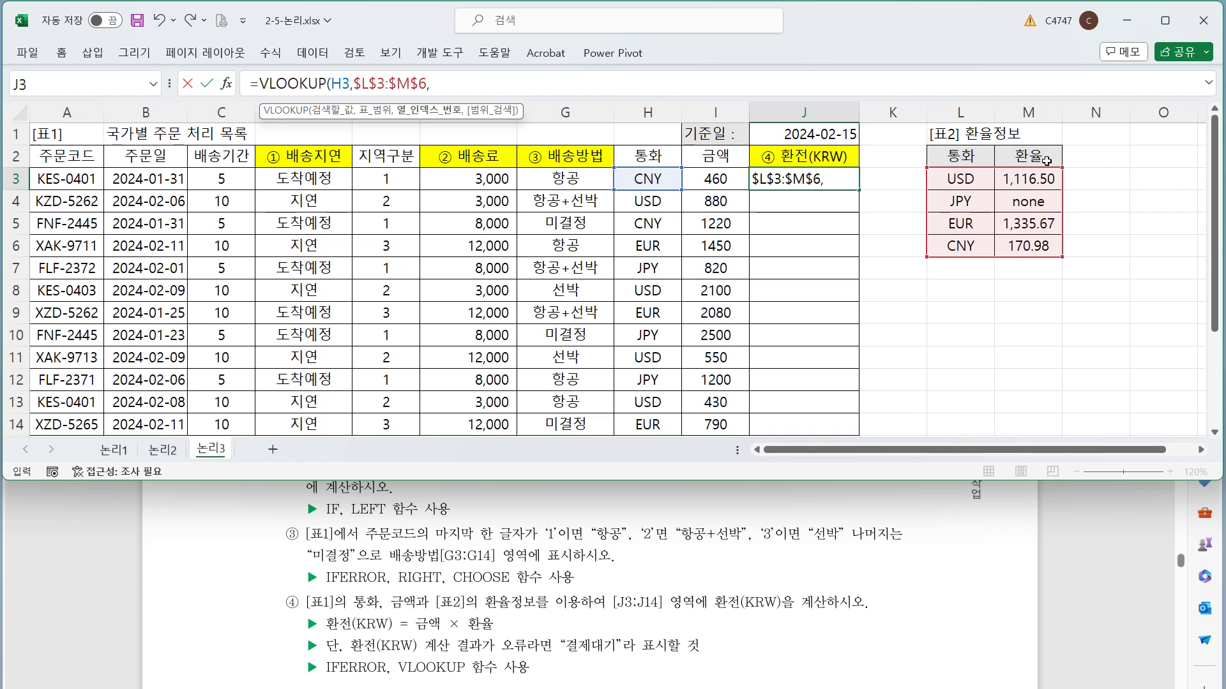
text(2,)
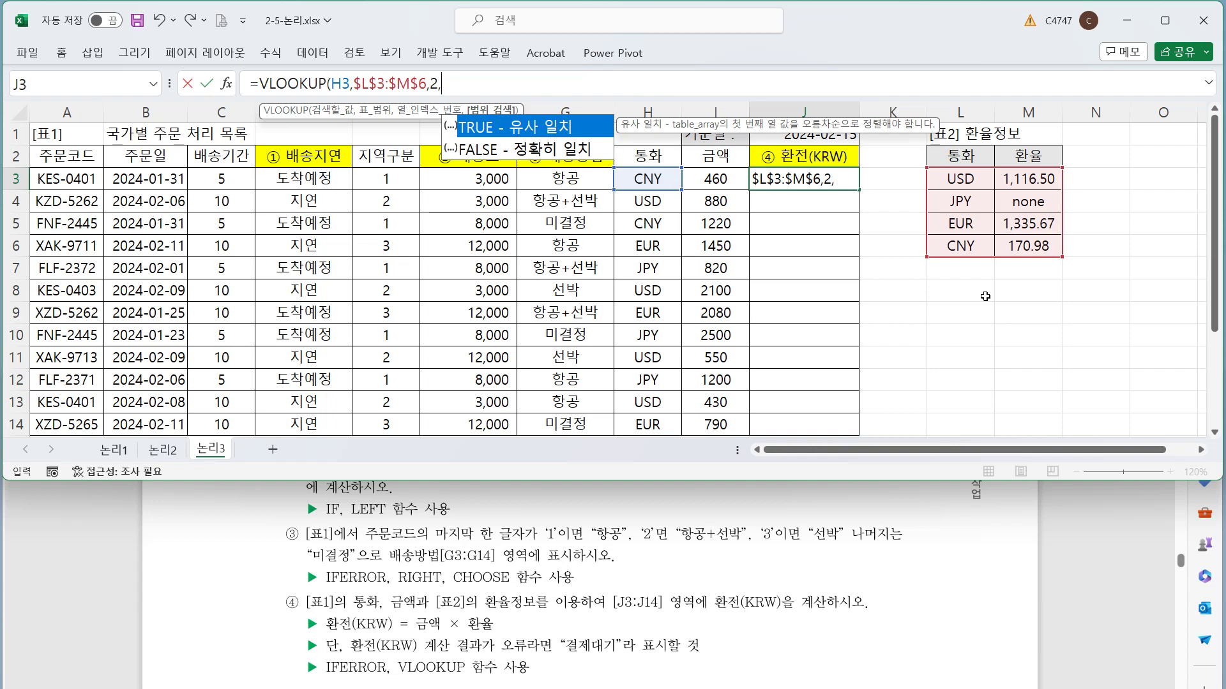
double_click(490, 152)
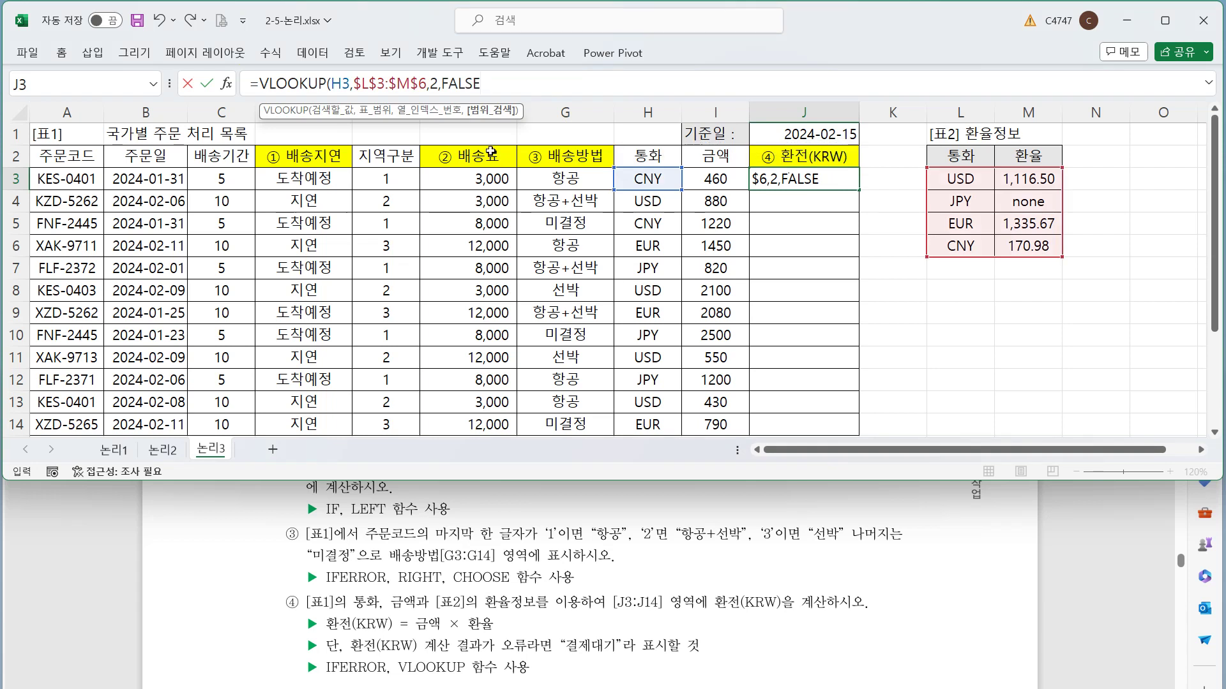
text())
key(ctrl+Return)
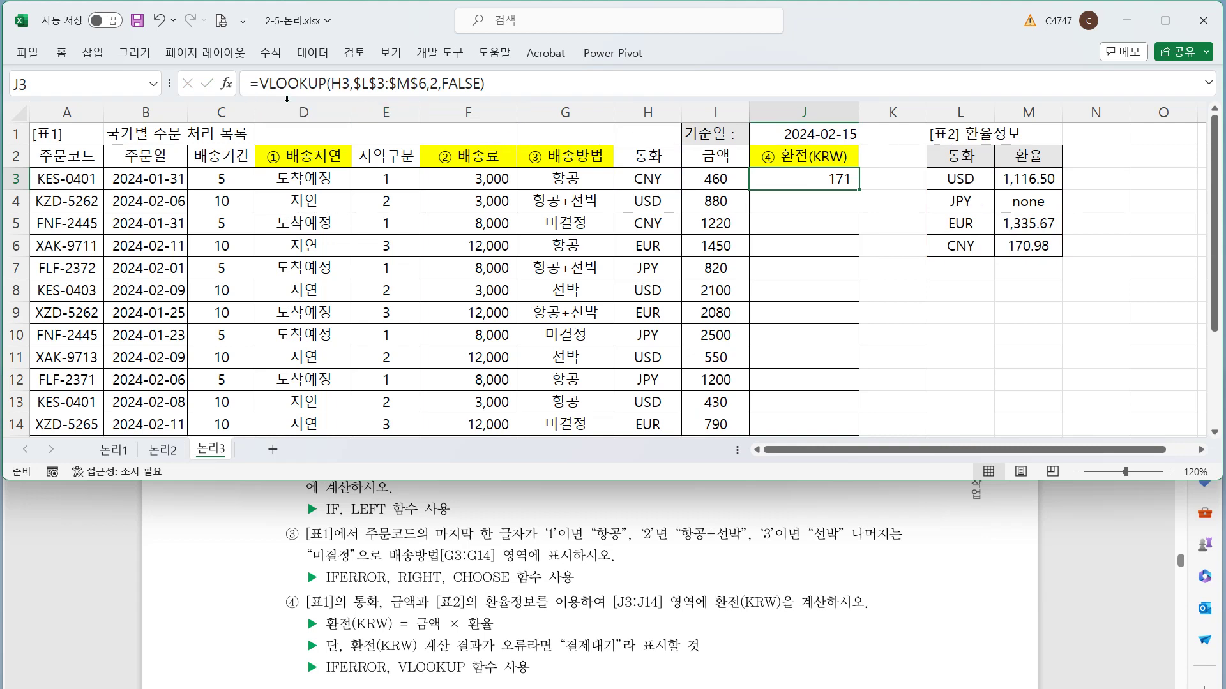
Multiply J3's VLOOKUP by the amount in I3, giving =I3*VLOOKUP(H3,$L$3:$M$6,2,FALSE), and copy it down to J14.
click(258, 84)
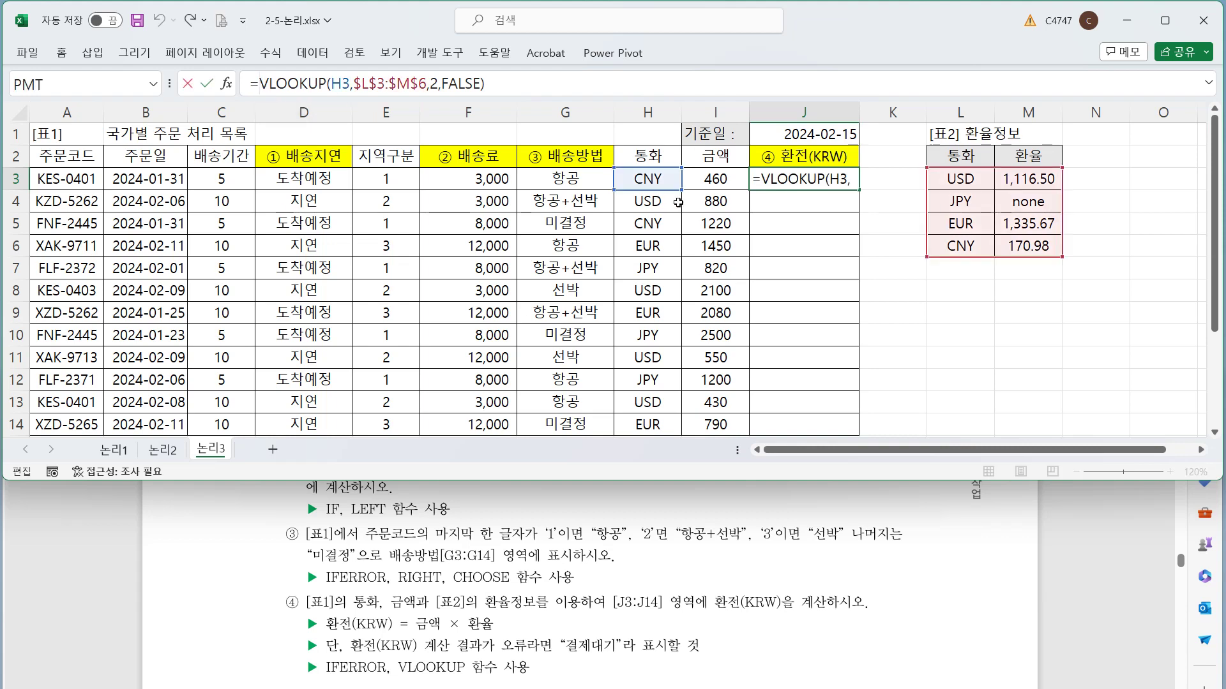
click(728, 182)
text(*)
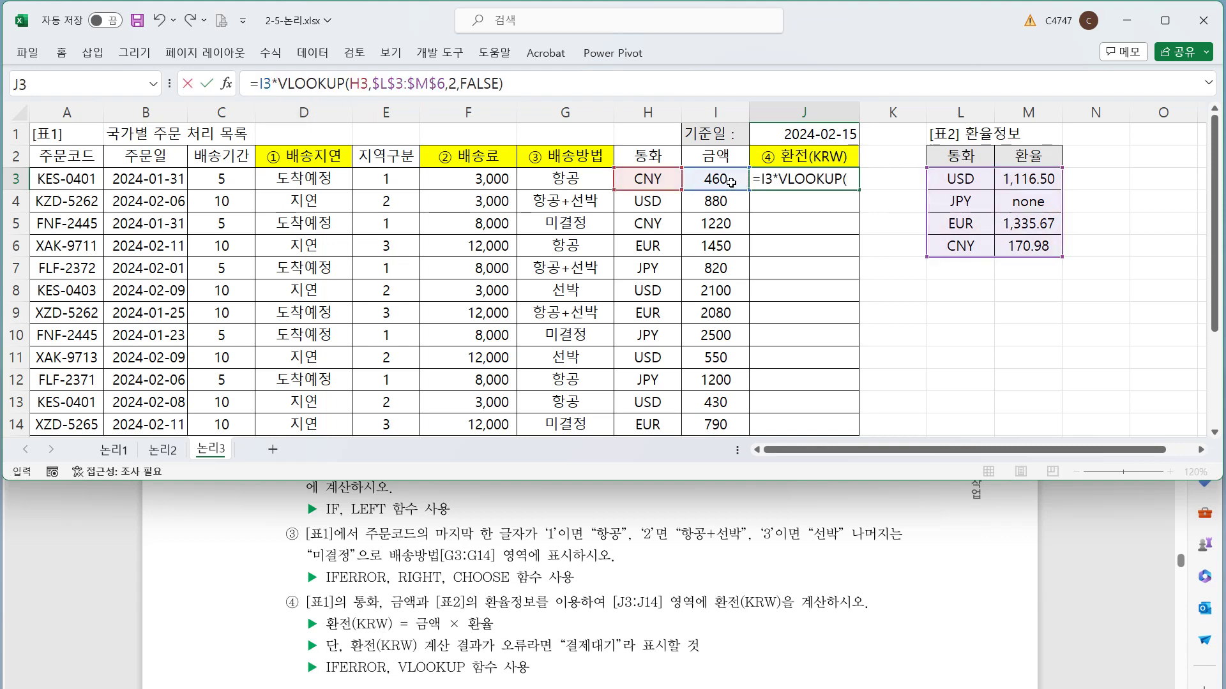
drag(295, 83, 558, 90)
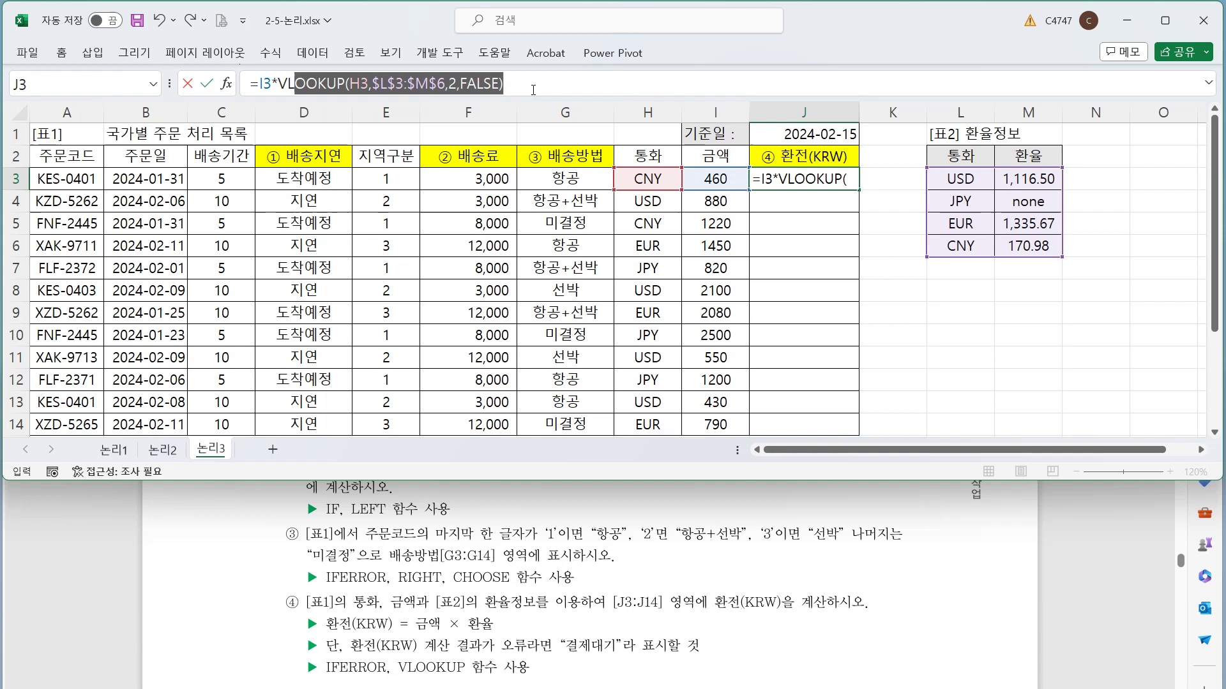
click(558, 90)
key(ctrl+Return)
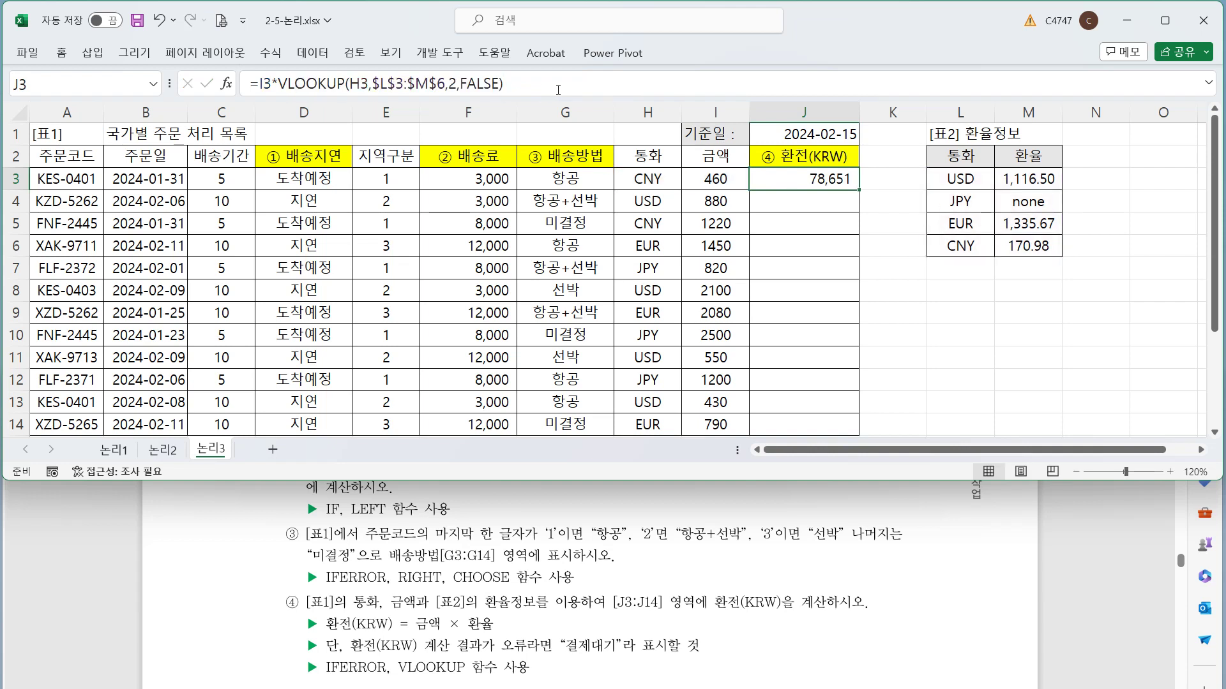
double_click(860, 190)
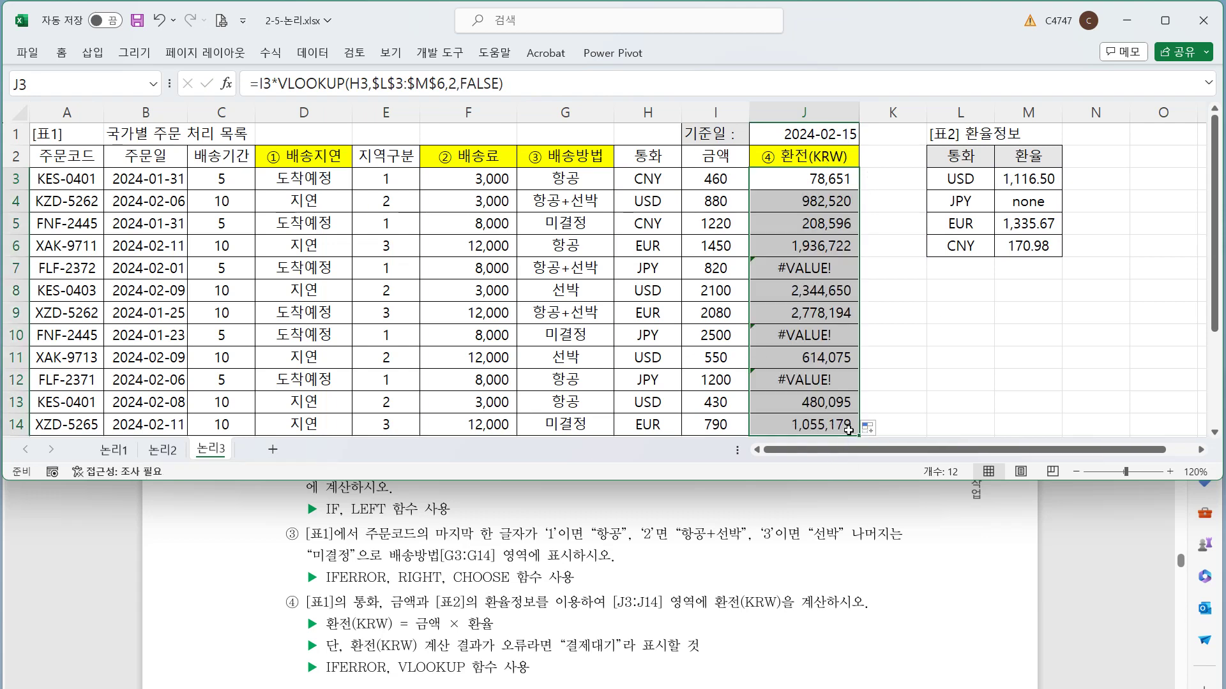
Begin wrapping J3's formula in the 환전(KRW) column with IFERROR, placing the function before I3*VLOOKUP.
drag(969, 200, 1040, 202)
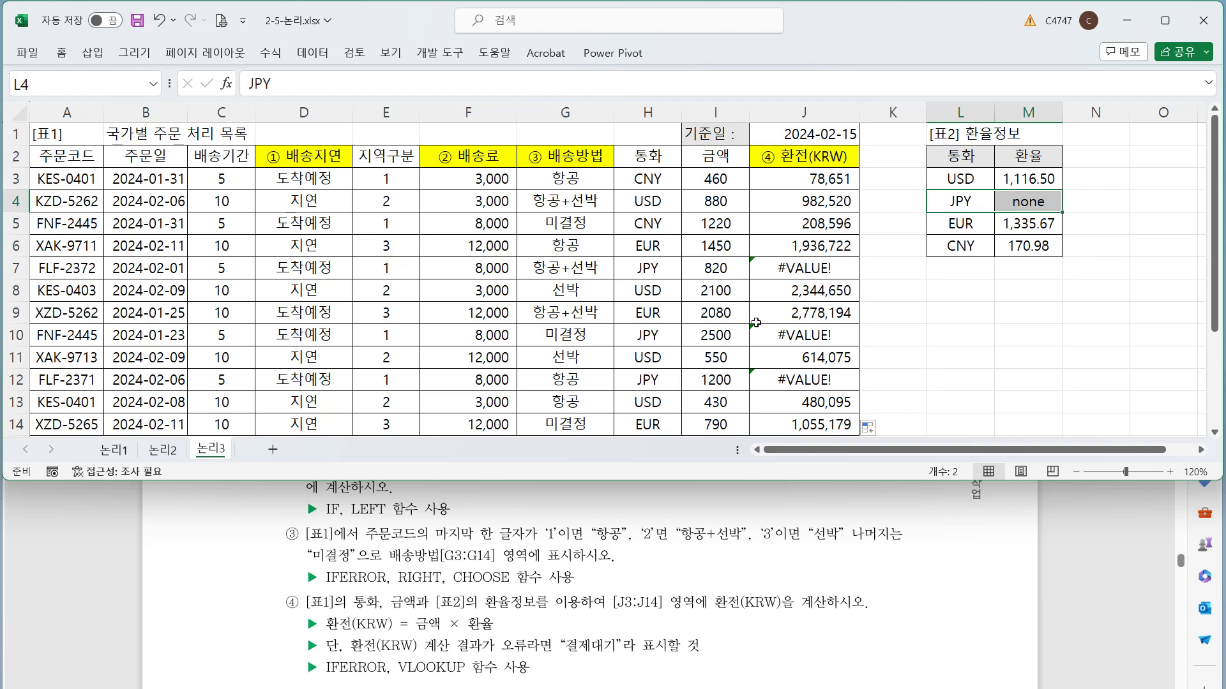
click(809, 187)
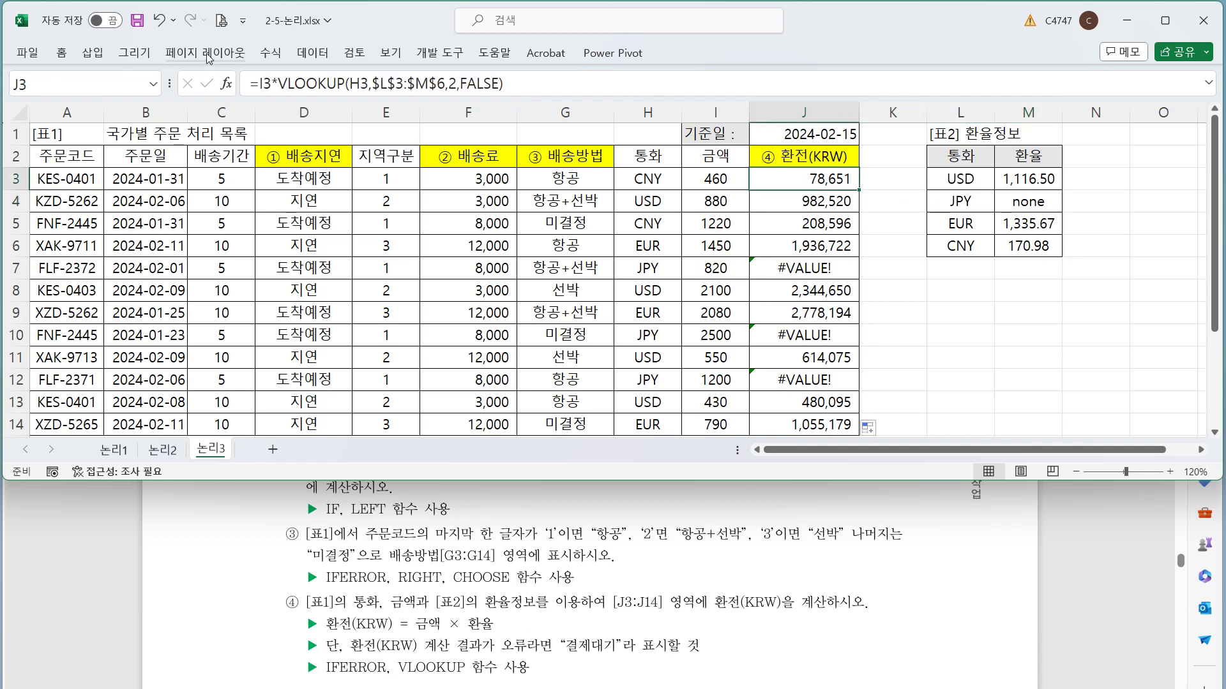
click(260, 83)
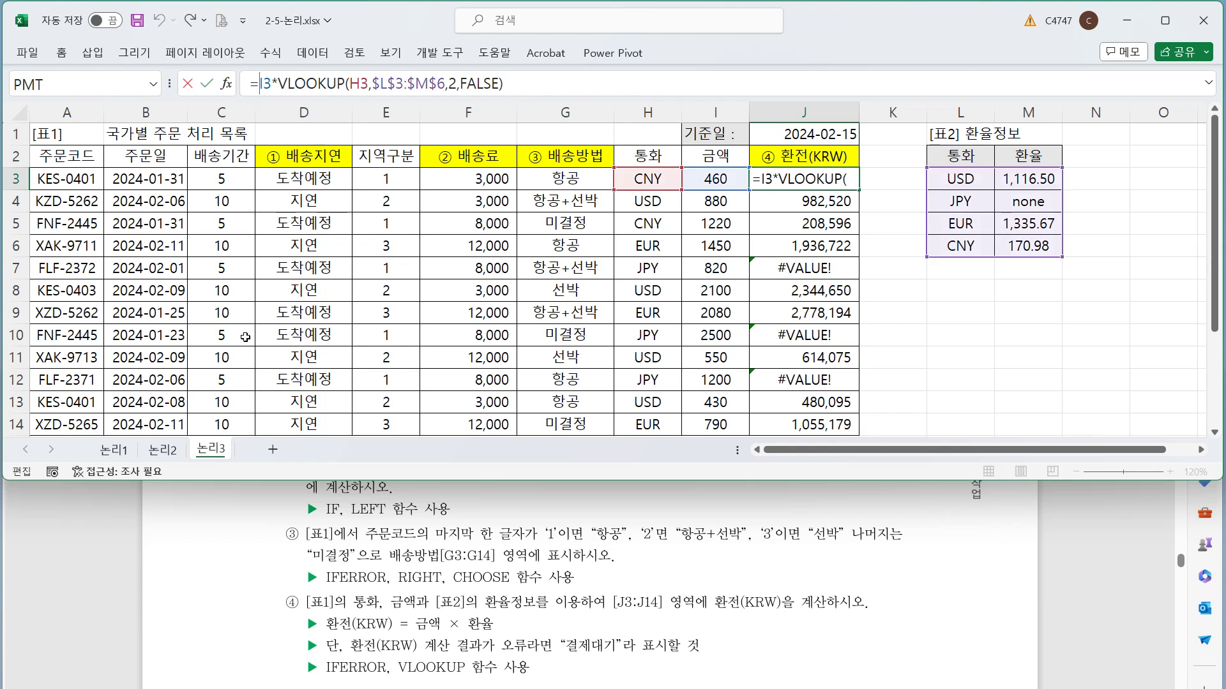
text(i)
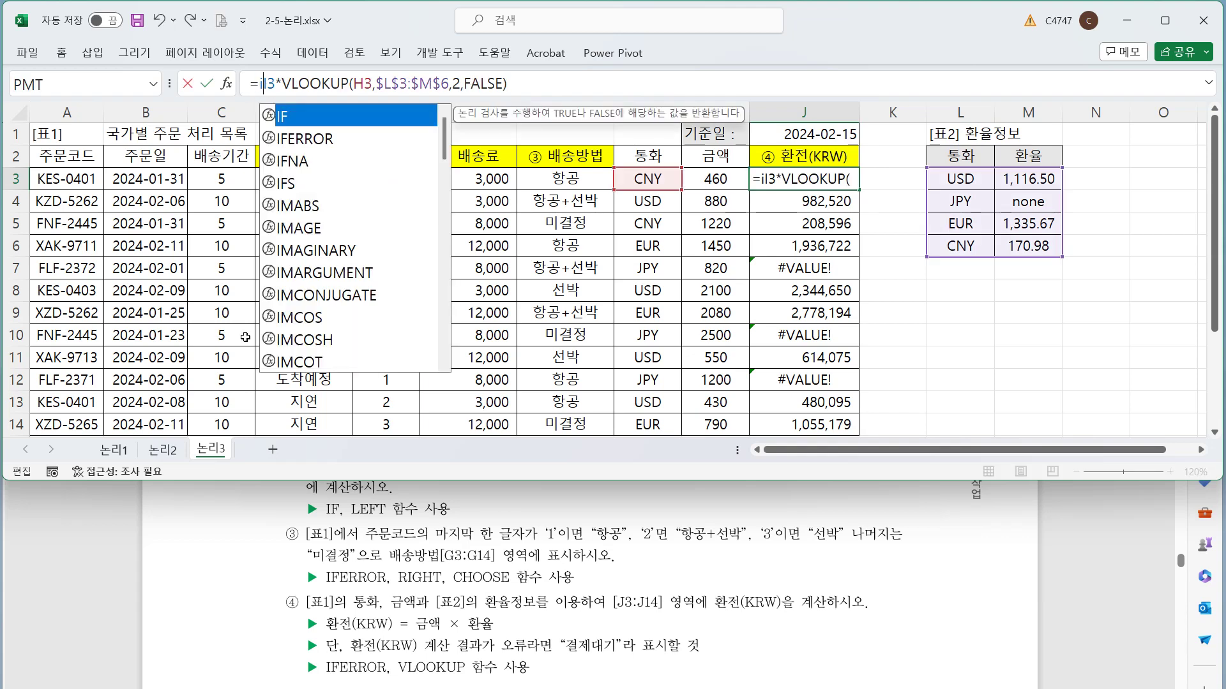
text(fer)
key(Tab)
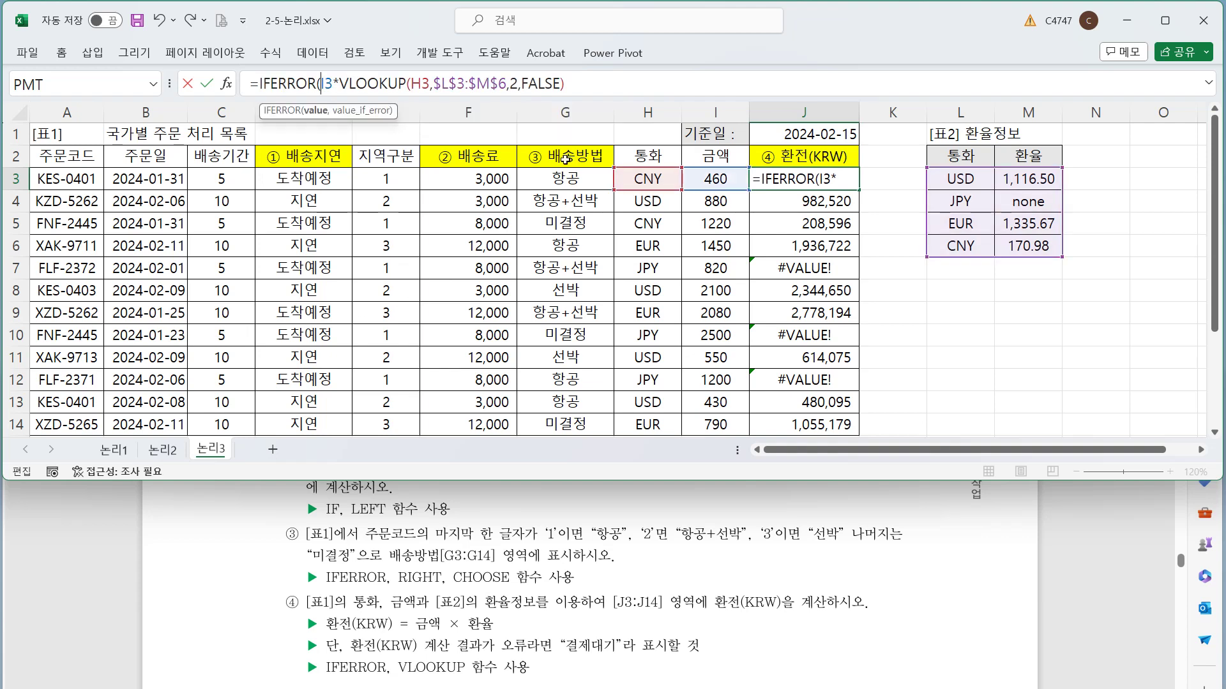
Complete J3's IFERROR with "결제대기" as the error value and copy the formula down to J14.
click(605, 89)
text(,"ru)
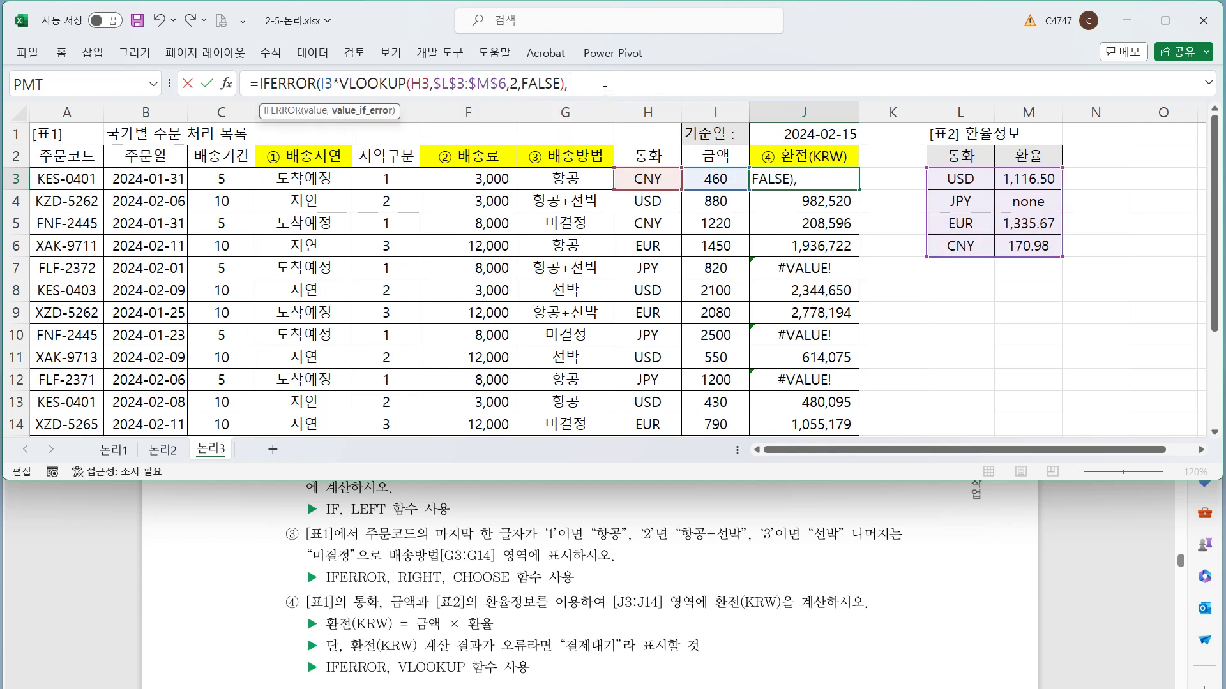
key(BackSpace)
key(BackSpace)
text(겨)
text(ㄹ제대기)
text("))
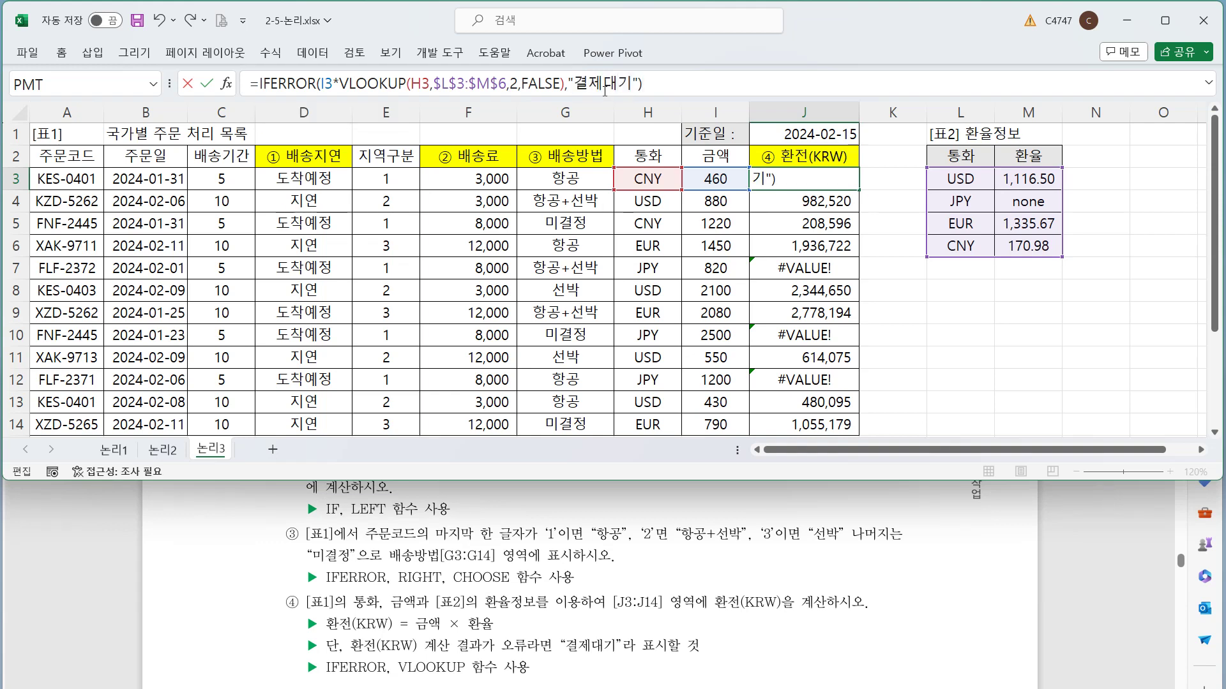
key(ctrl+Return)
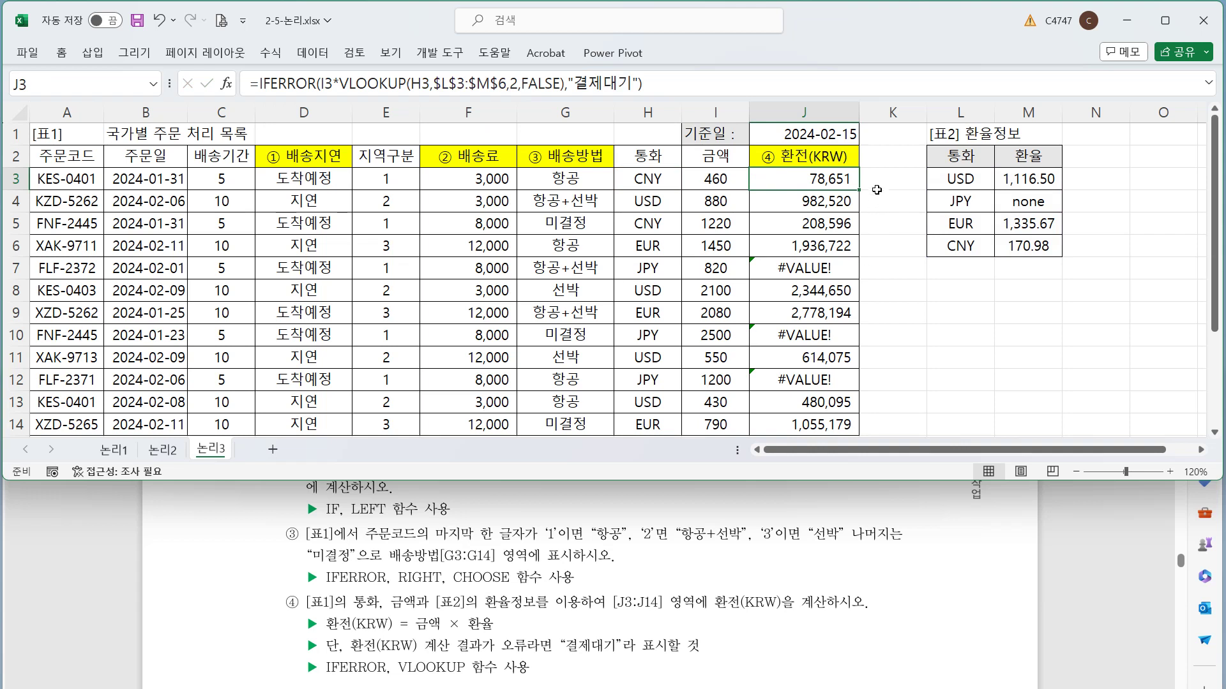
double_click(859, 190)
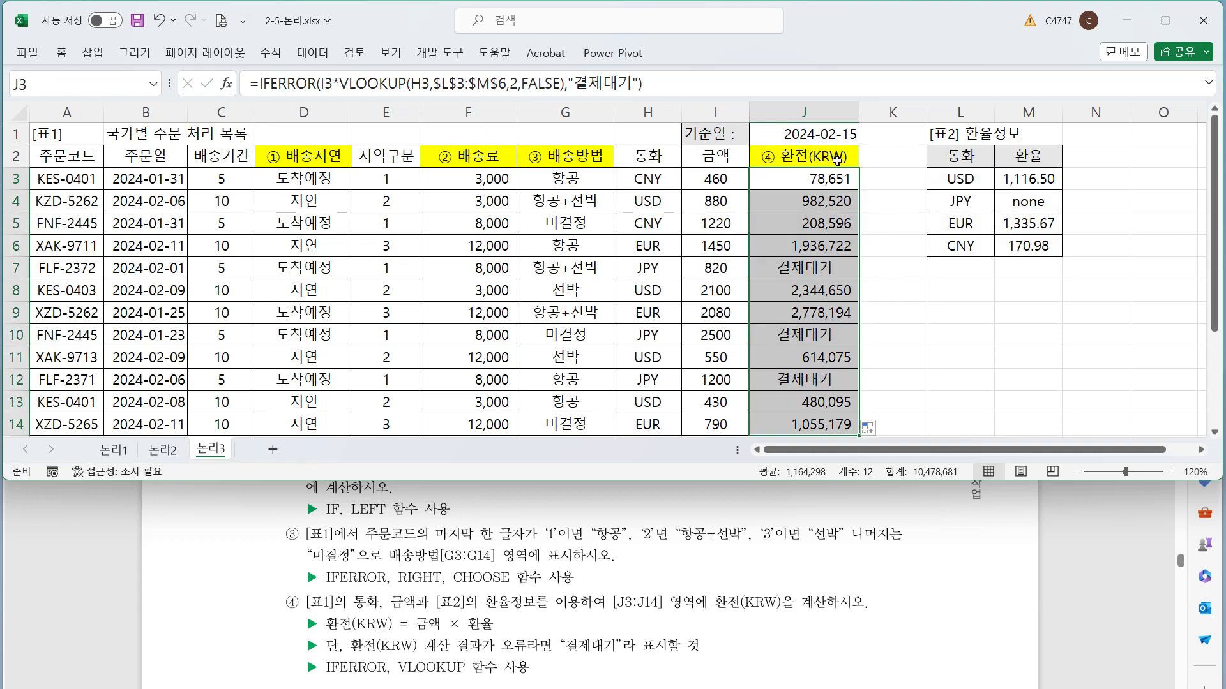
click(837, 160)
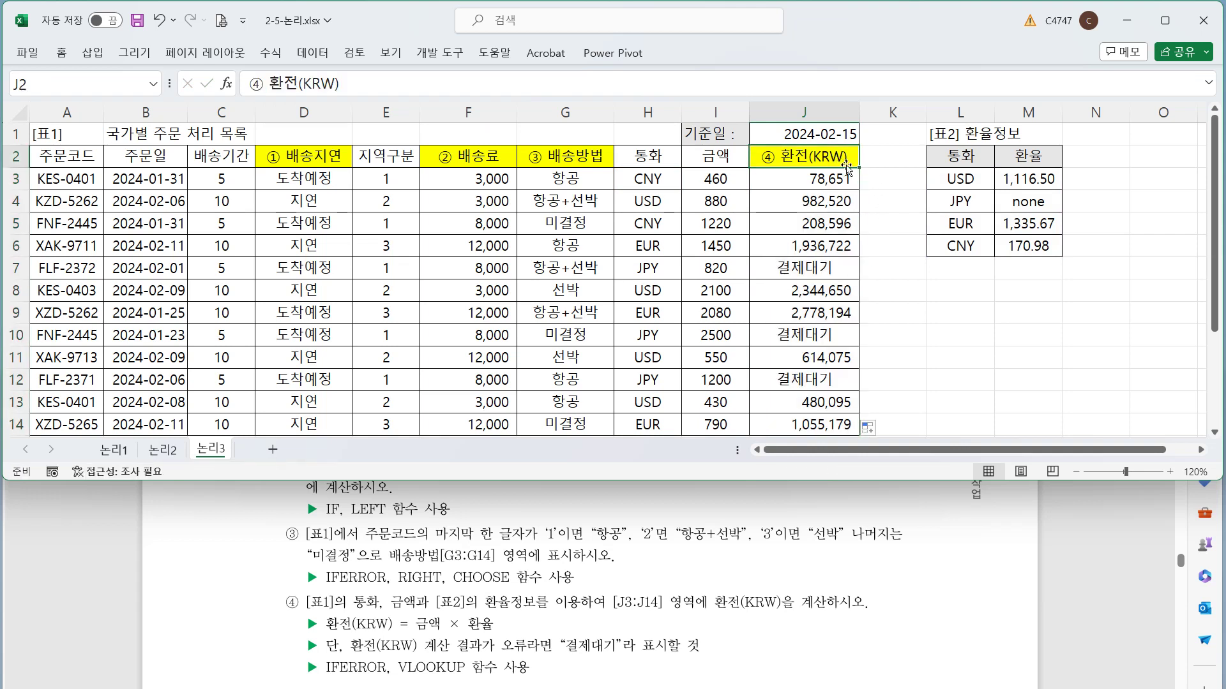